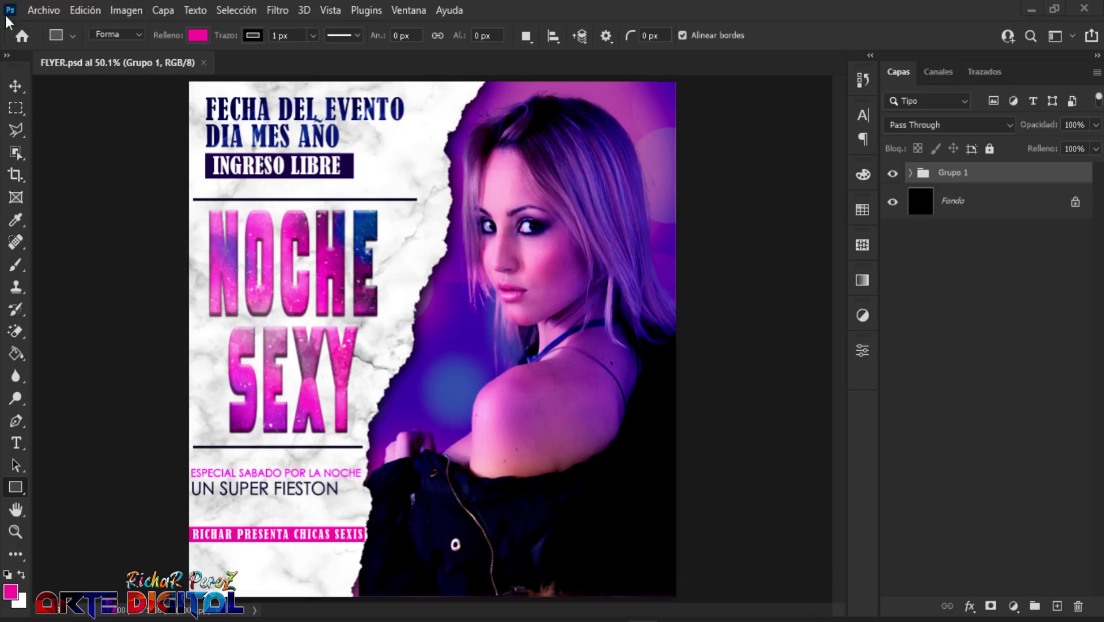
- Bring up the Nuevo Documento dialog with Ctrl+N
key(ctrl+n)
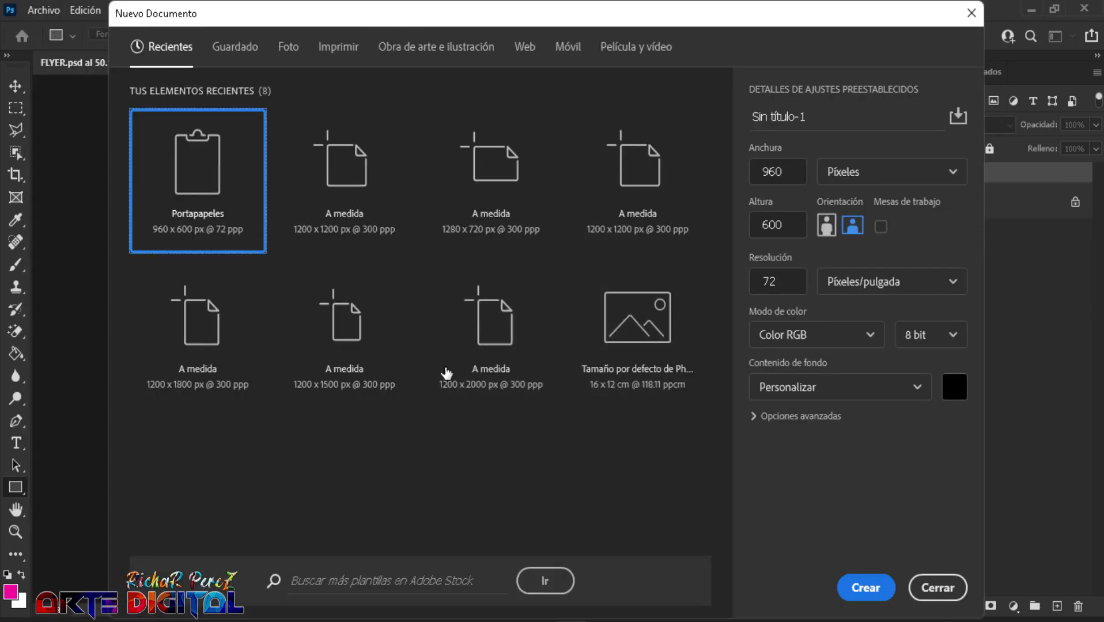
- Create a 1200×1200 px, 300 ppi document named 'flyer'
click(372, 210)
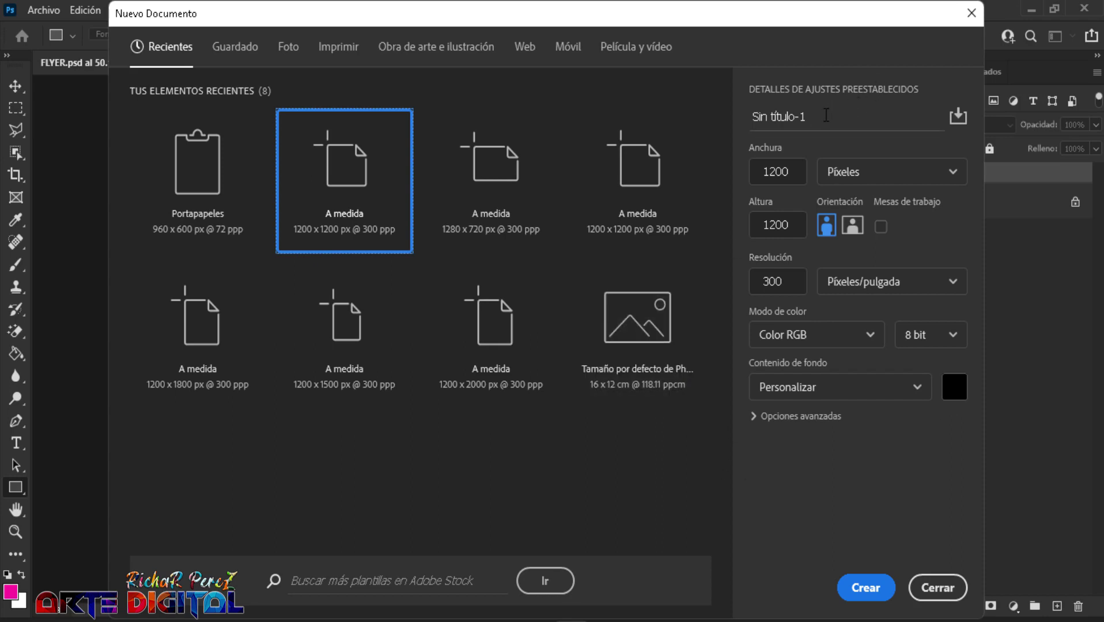
drag(827, 115, 738, 113)
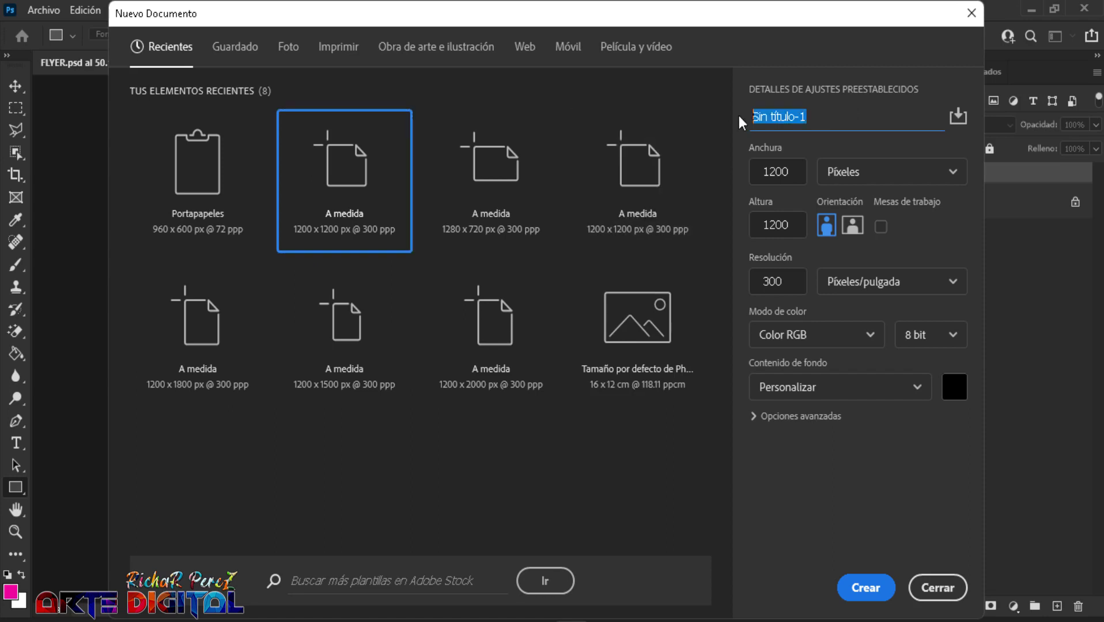
text(flyer)
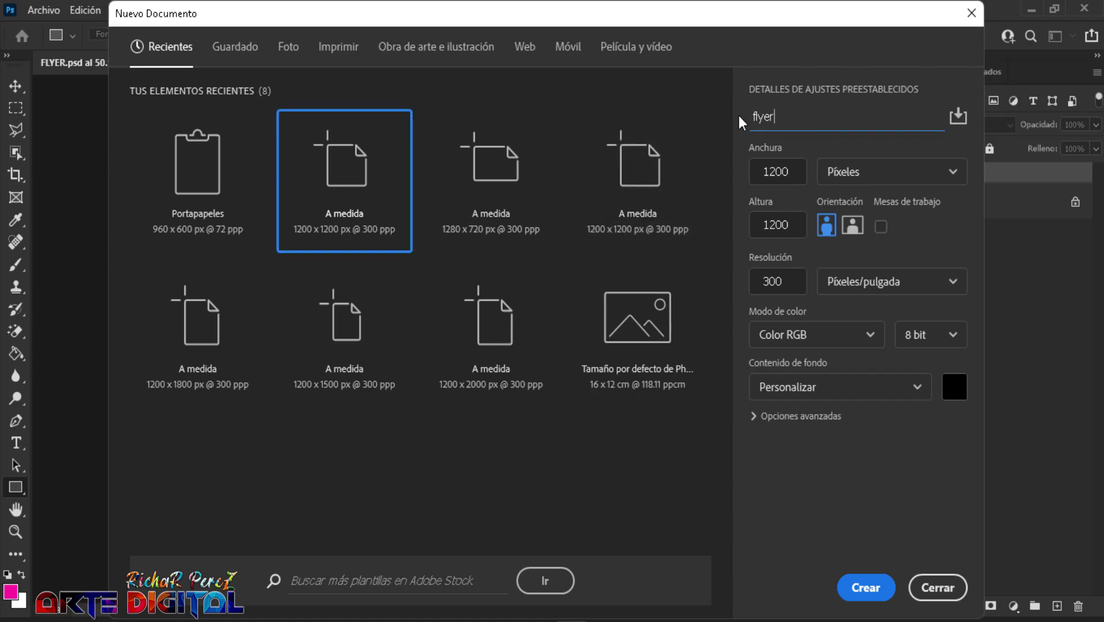
click(866, 588)
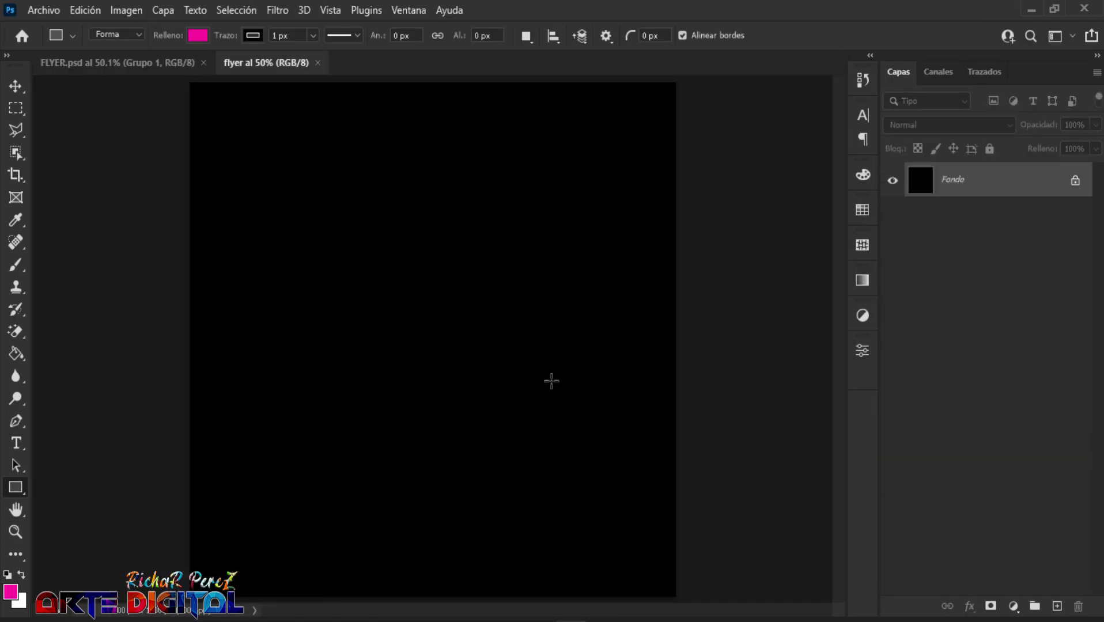
- Place girl-2363821_1920 as an embedded layer and hide the black Fondo layer
key(v)
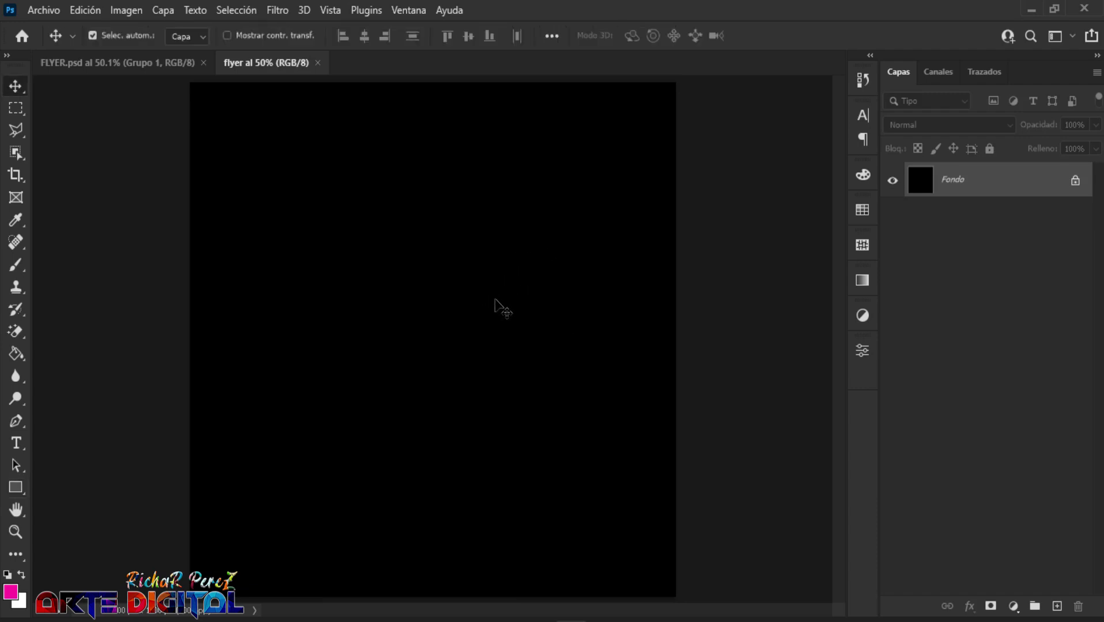
click(33, 9)
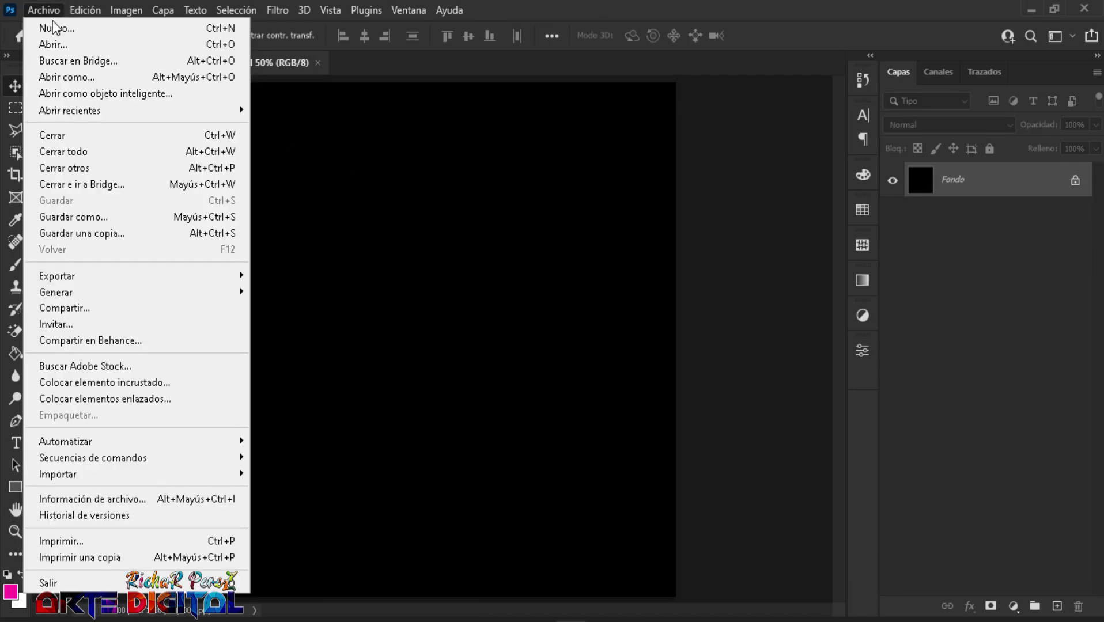
click(187, 385)
click(602, 170)
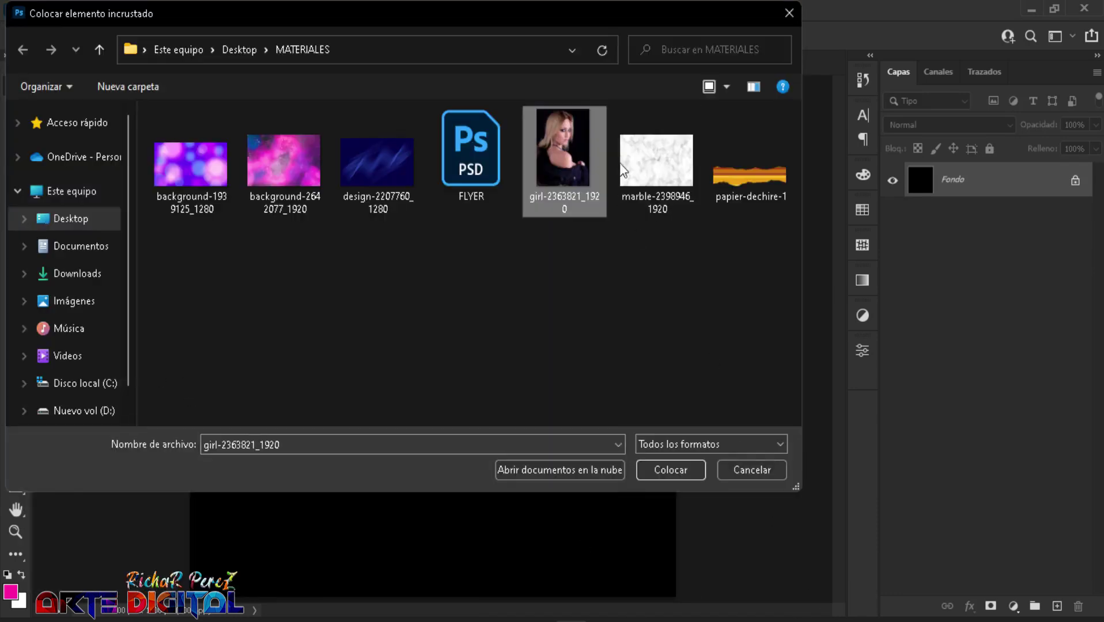
click(687, 468)
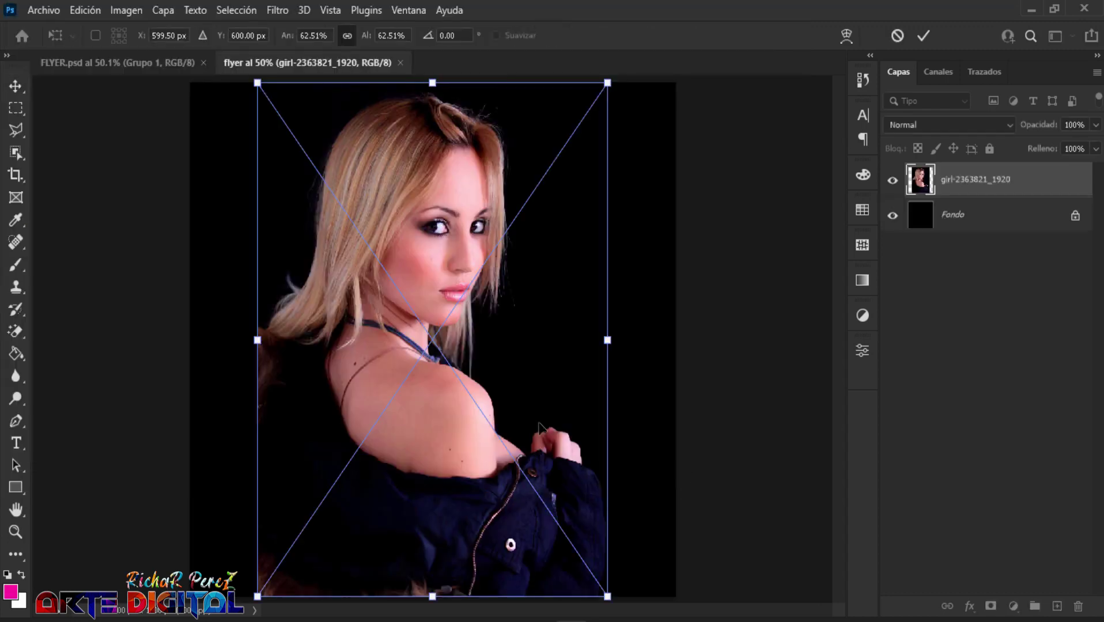
key(Return)
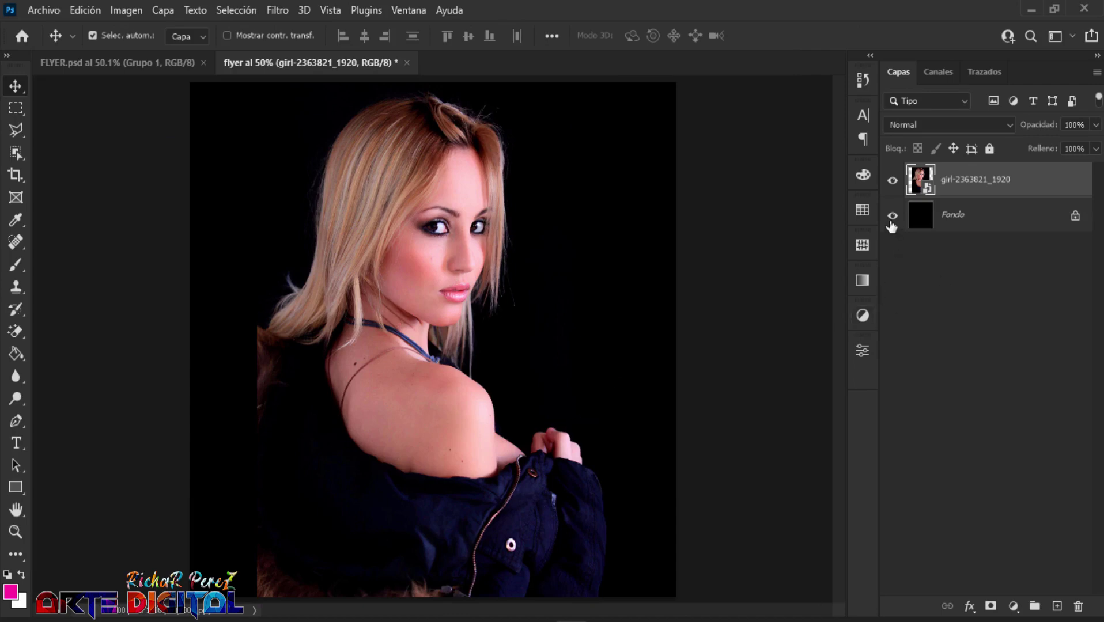
click(893, 215)
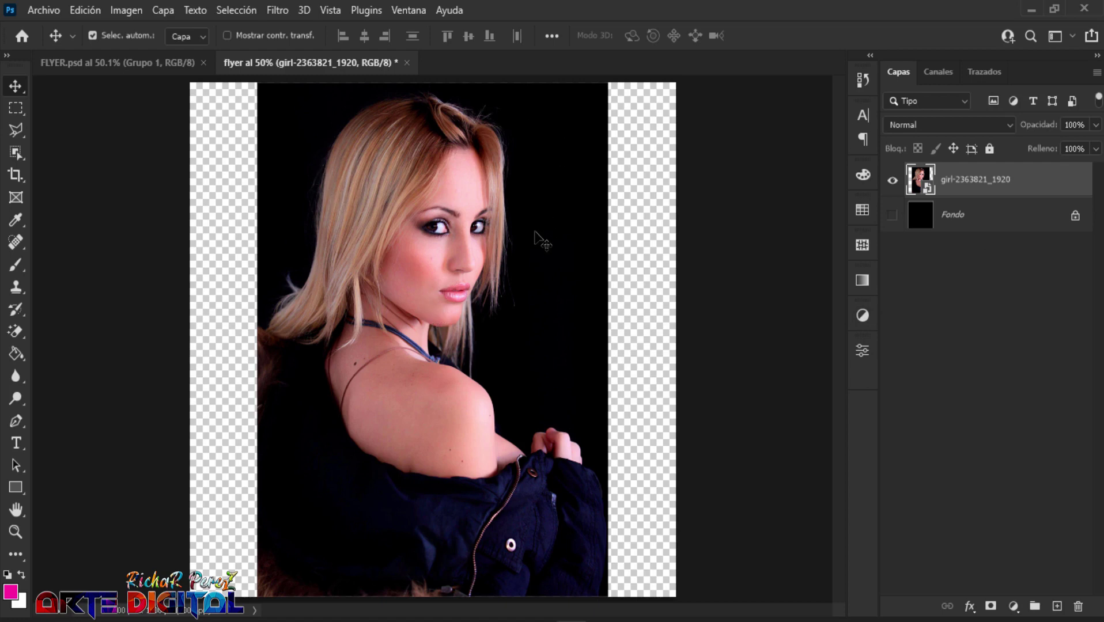
scroll(541, 254, down, 1)
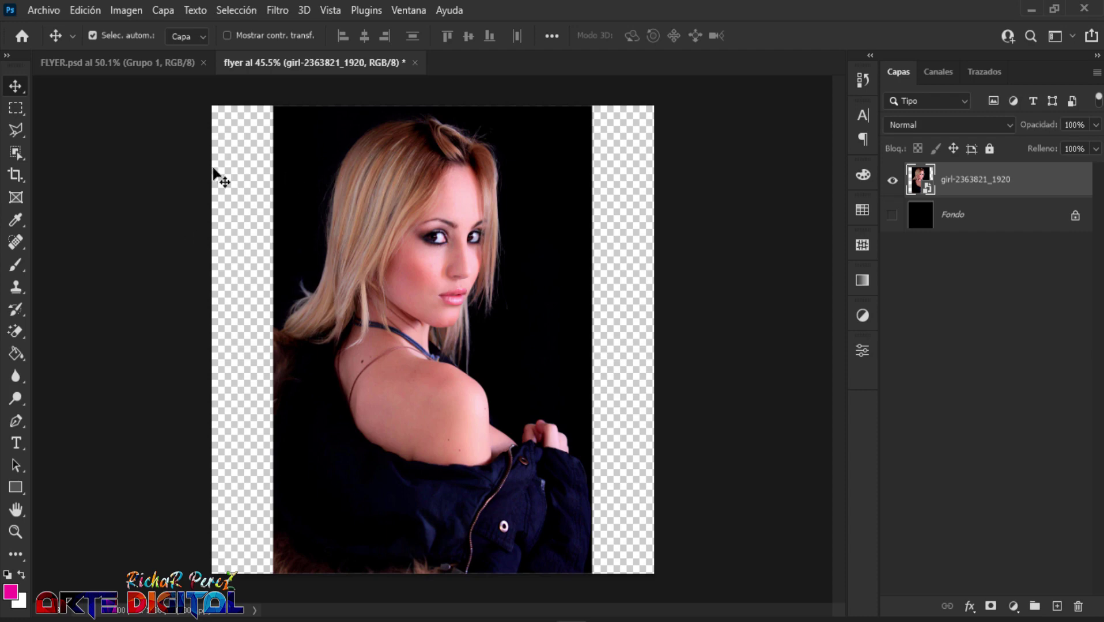
- Box-select the woman with the Object Selection tool and enter Seleccionar y aplicar máscara
click(23, 149)
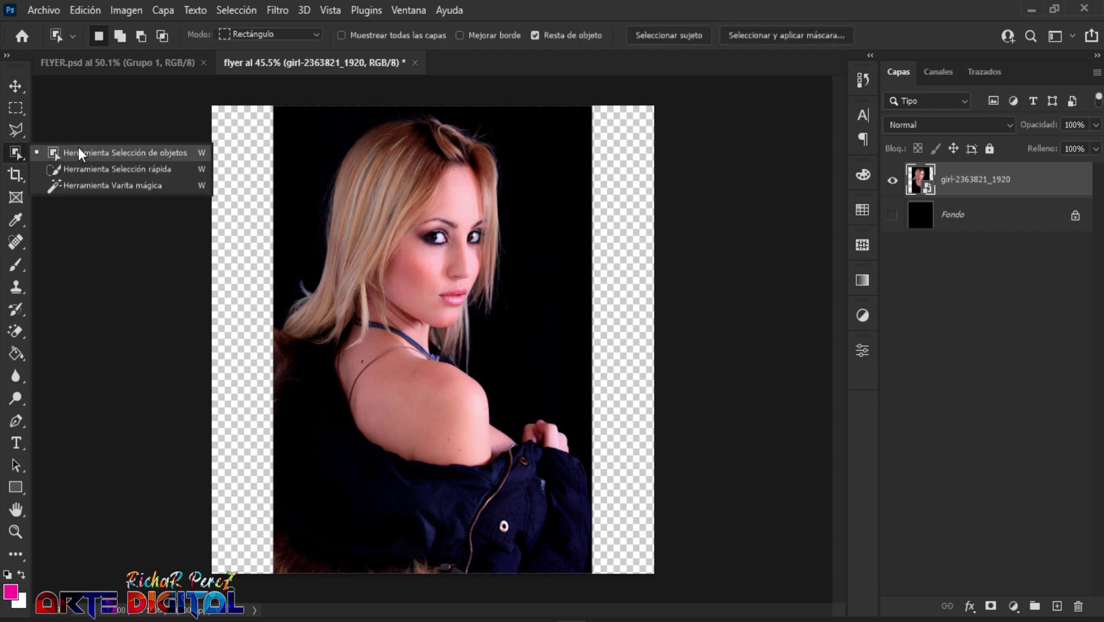
click(78, 152)
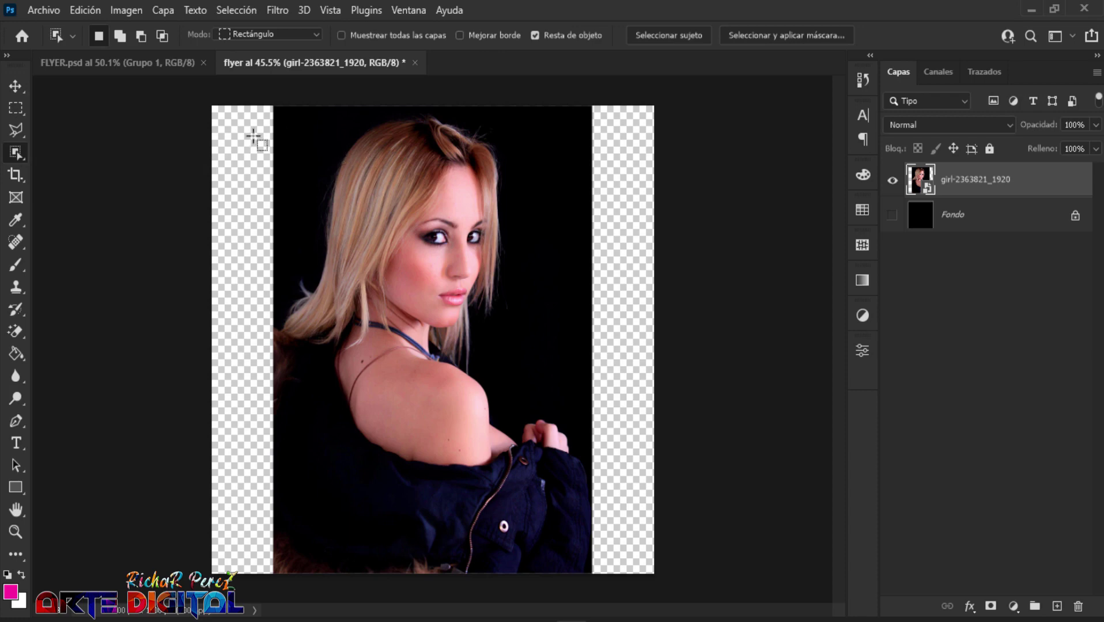
click(18, 156)
click(99, 158)
mouse_move(246, 115)
mouse_down()
mouse_move(597, 547)
mouse_move(583, 570)
mouse_up()
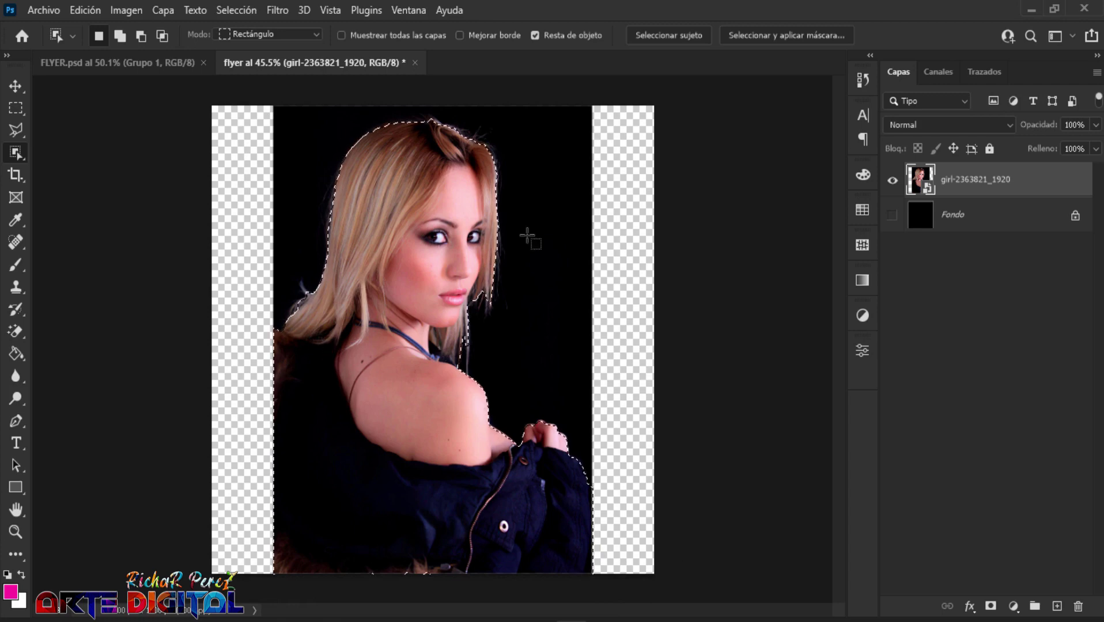
click(775, 35)
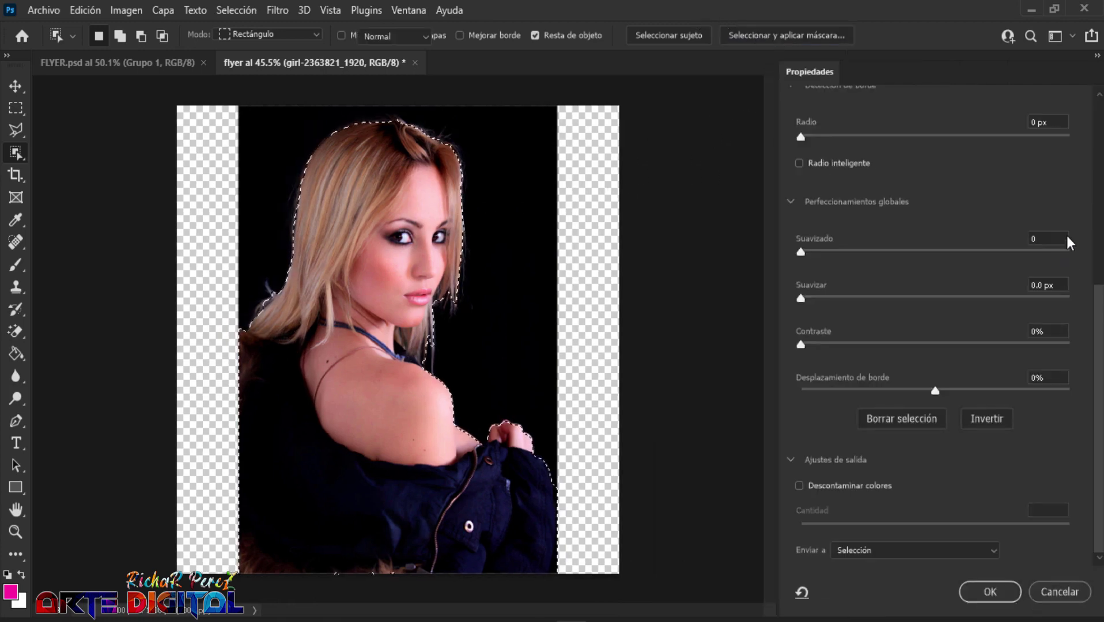
- Raise the red overlay preview to about 60% opacity and re-run Seleccionar sujeto
scroll(1101, 305, up, 10)
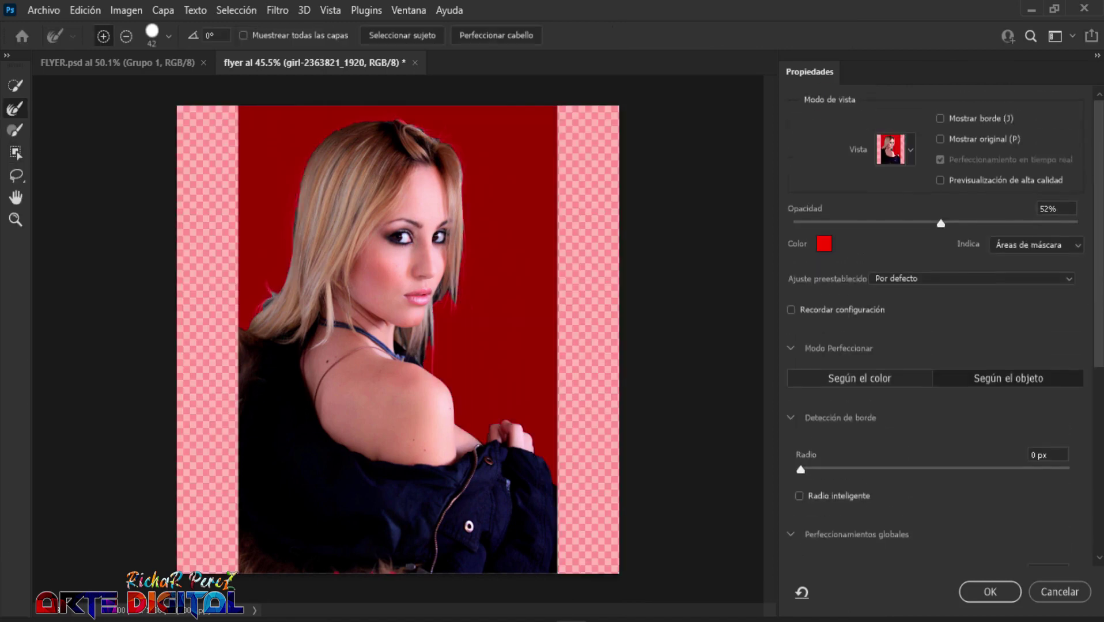
click(909, 151)
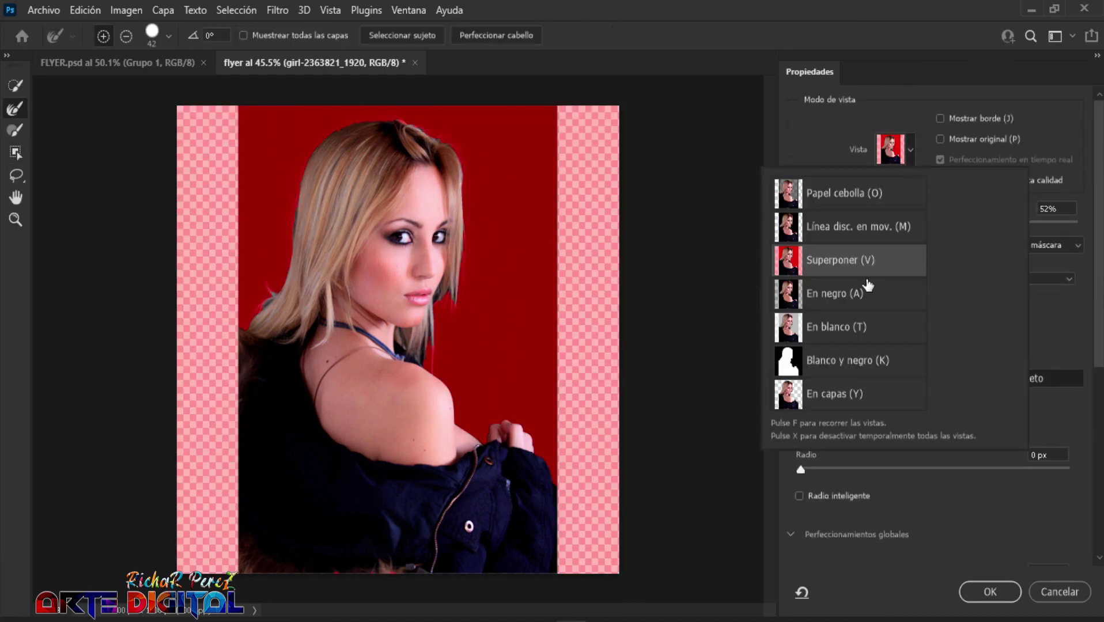
click(829, 145)
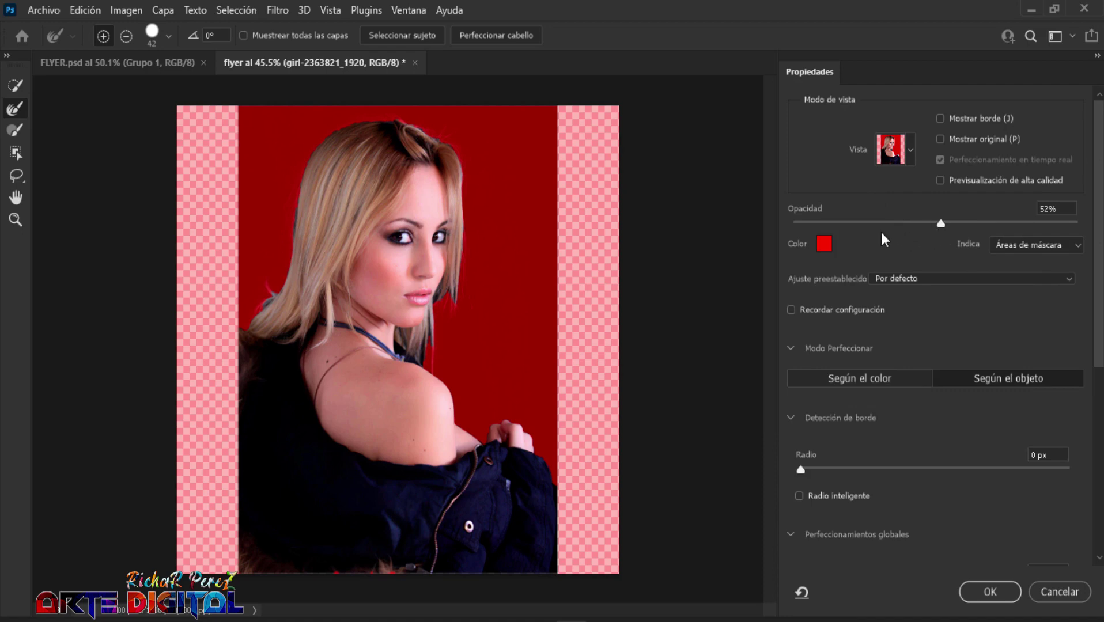
drag(940, 225, 966, 231)
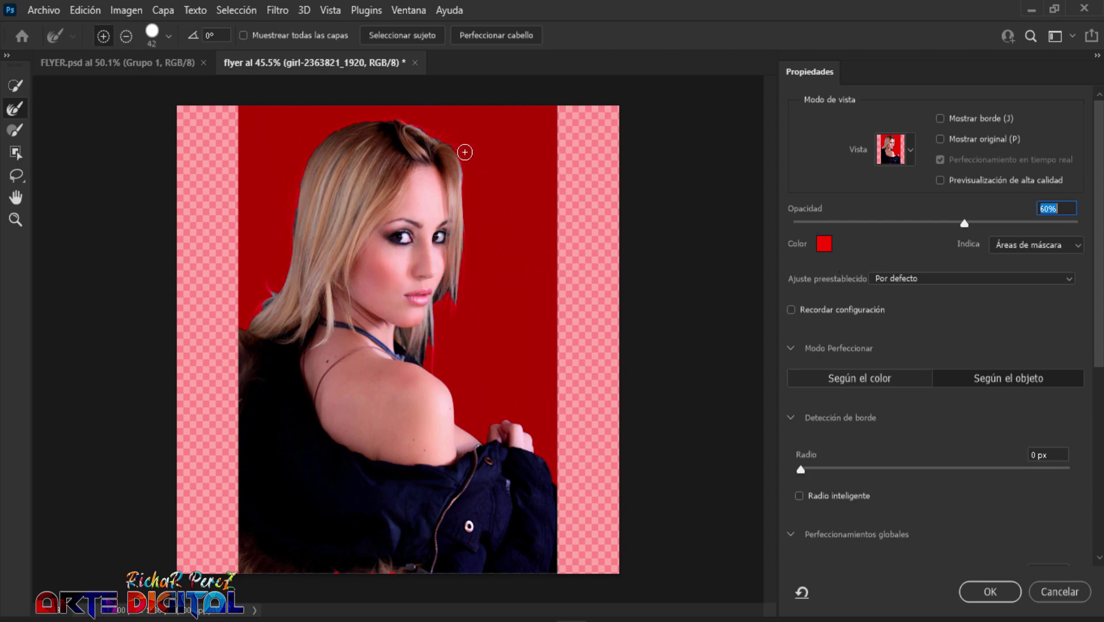
click(412, 33)
click(505, 251)
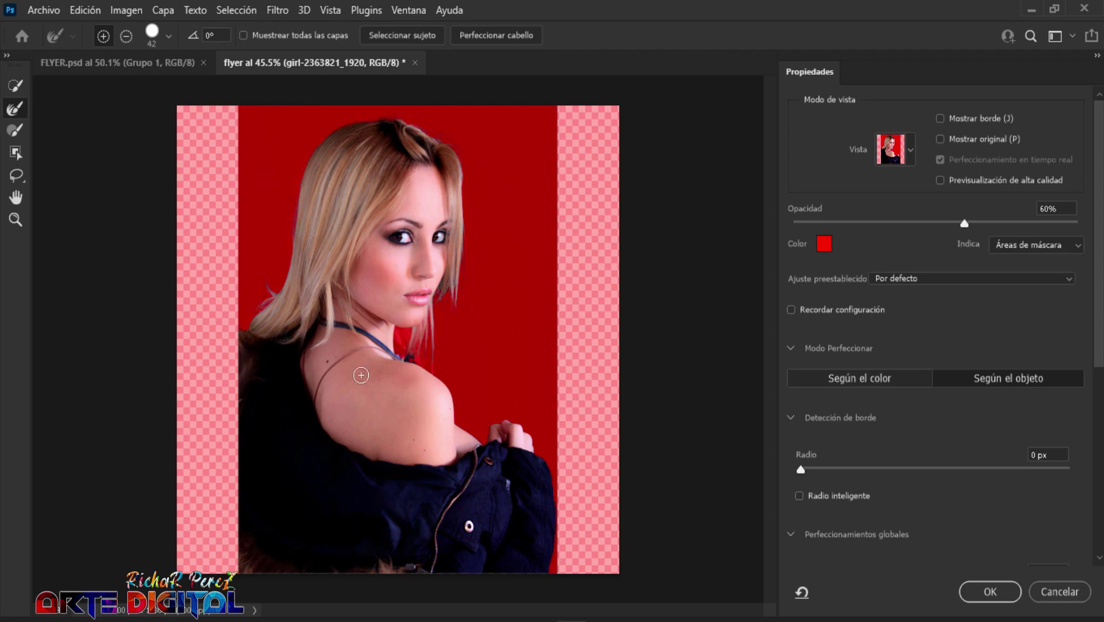
- Refine the hair, decontaminate colours, and output to Nueva capa con máscara de capa
click(523, 37)
scroll(1100, 221, down, 3)
scroll(1095, 346, down, 2)
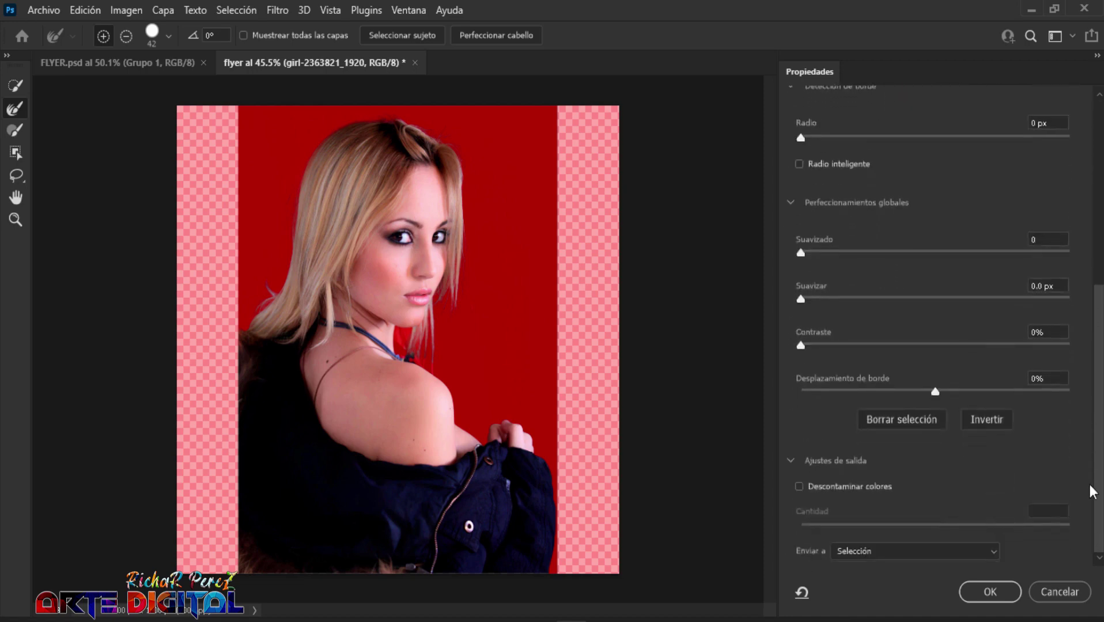
click(790, 462)
click(790, 461)
click(799, 487)
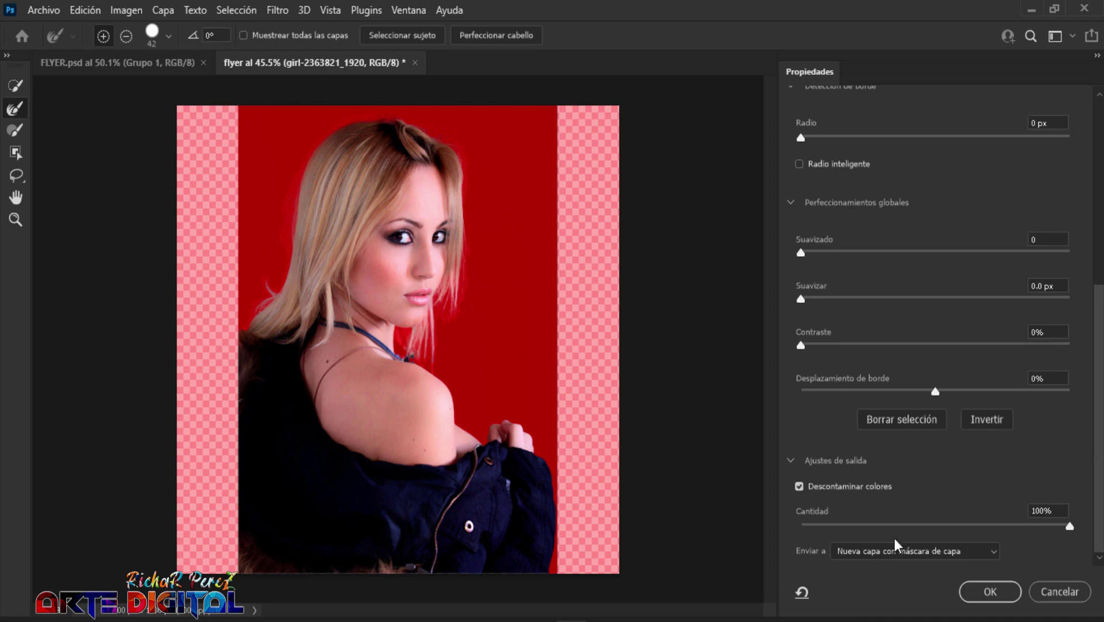
click(846, 547)
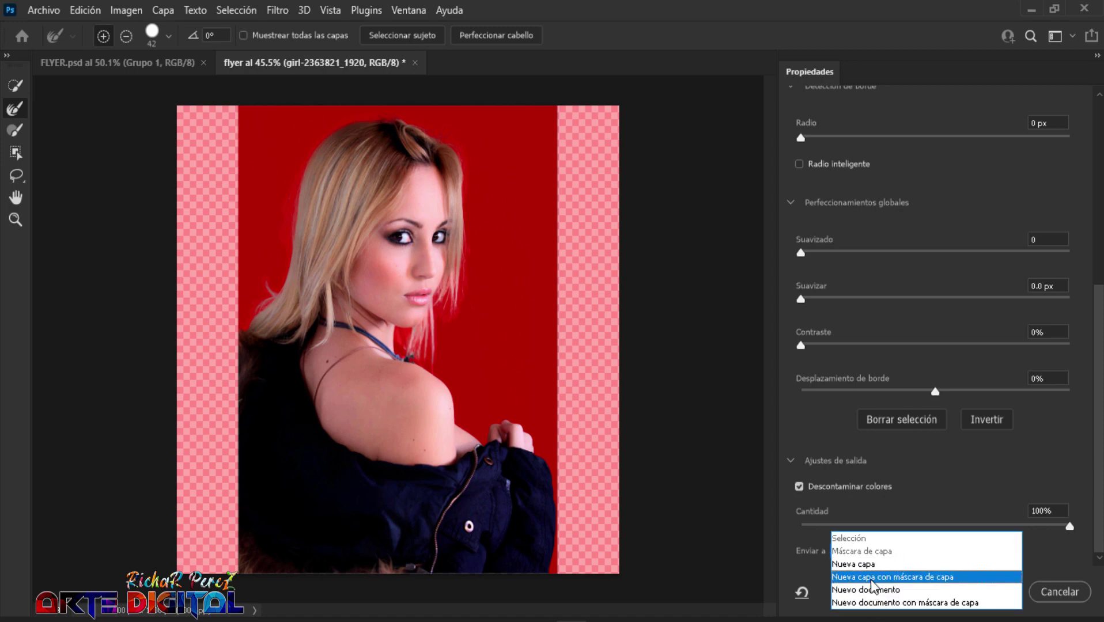
click(852, 577)
click(982, 598)
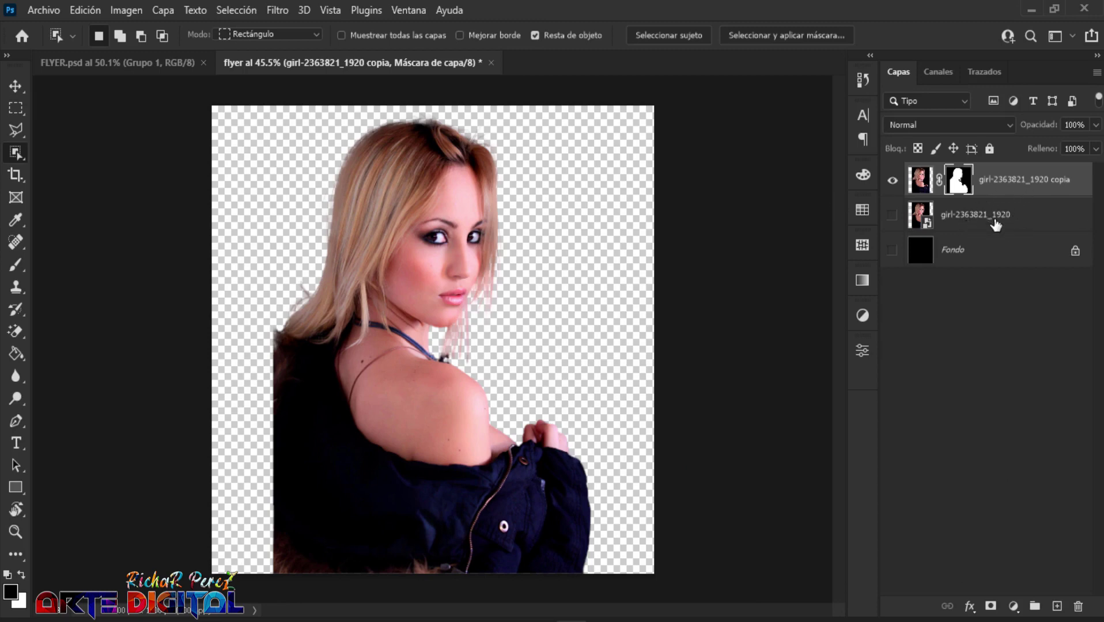
- Hide the original photo layer and rename the cut-out copy layer to 'mujer'
click(980, 222)
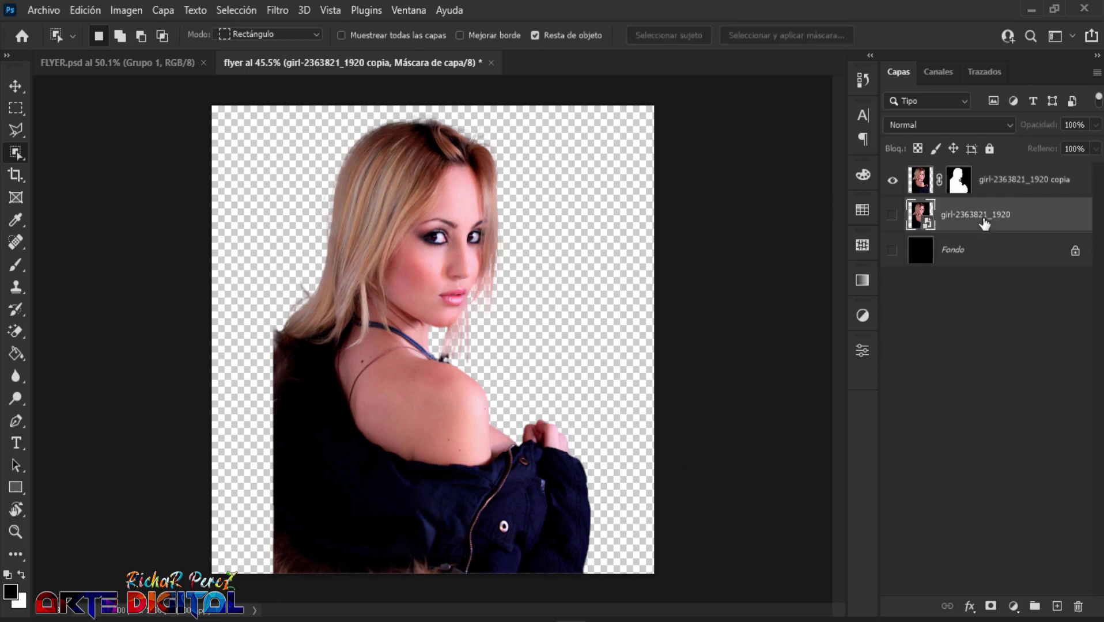
click(891, 217)
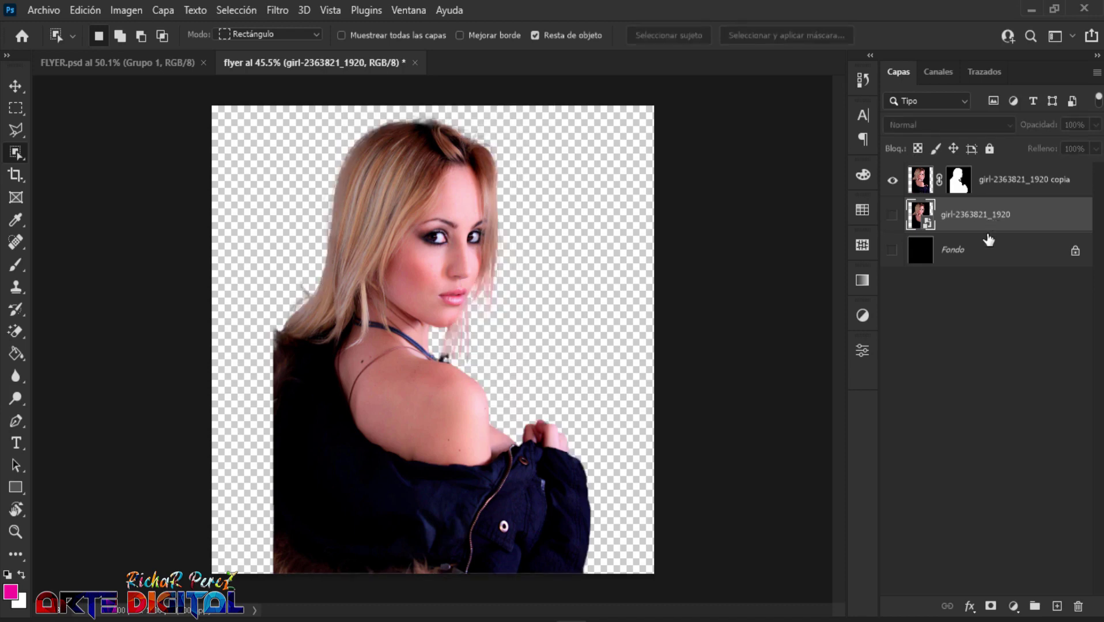
click(1012, 189)
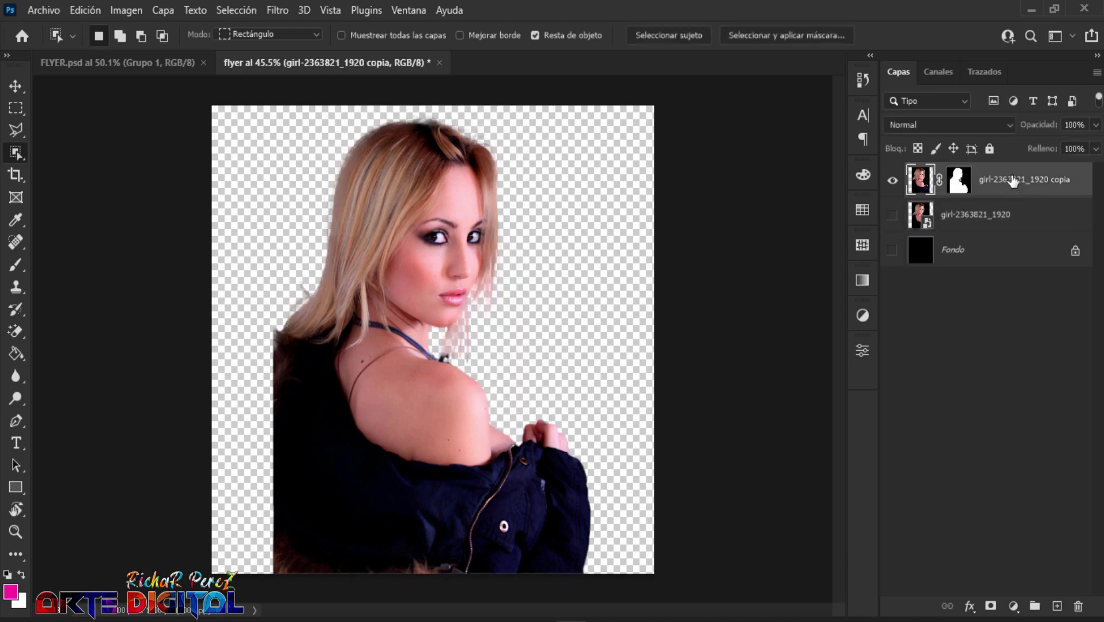
double_click(1012, 179)
text(mujer)
key(Return)
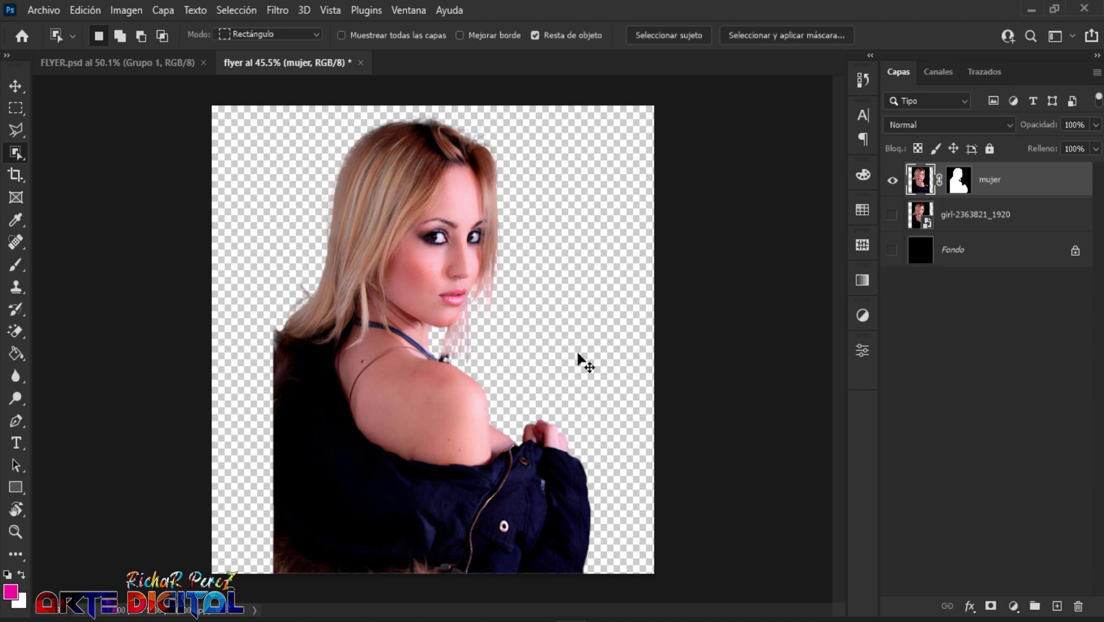
- Flip the woman horizontally and move her to the canvas's right edge
key(ctrl+t)
right_click(540, 363)
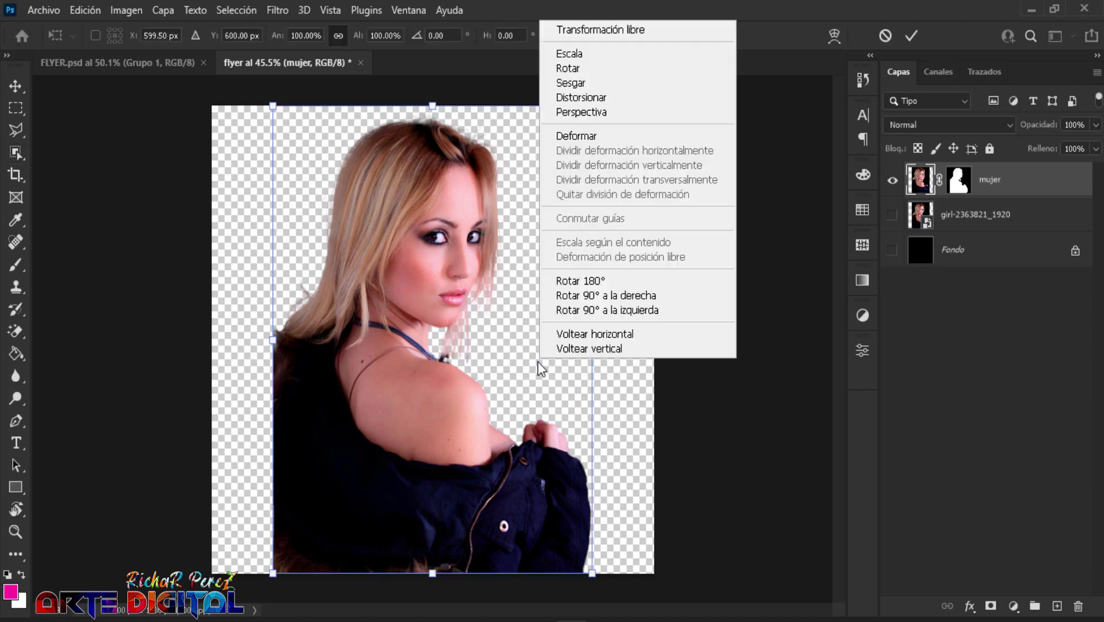
click(563, 334)
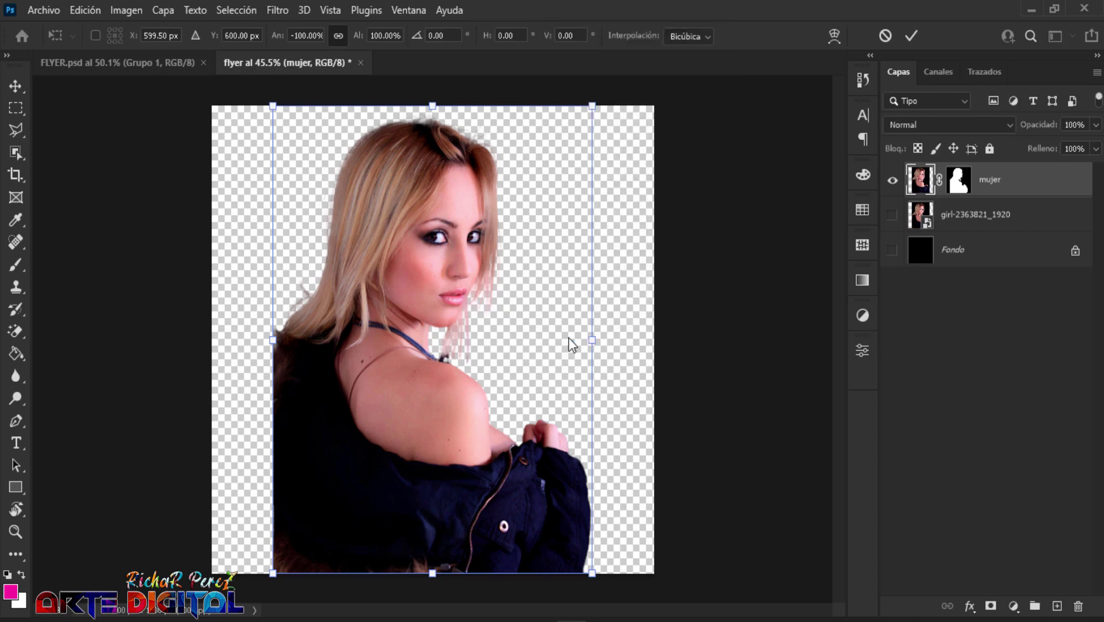
mouse_move(430, 383)
mouse_down()
mouse_move(459, 403)
mouse_move(504, 405)
mouse_up()
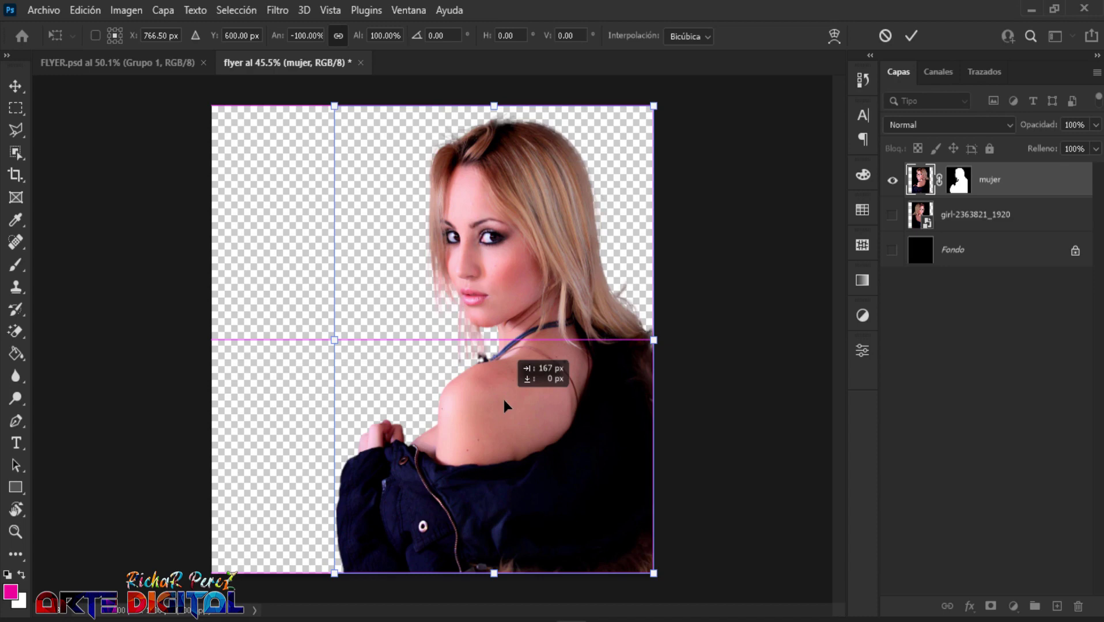
drag(485, 424, 506, 424)
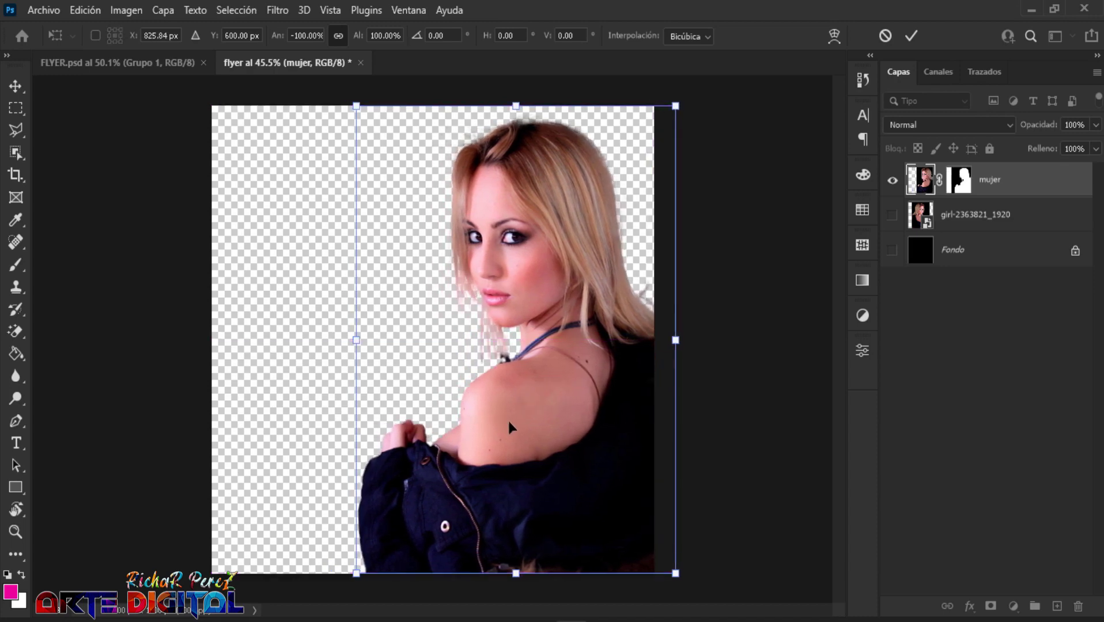
key(Return)
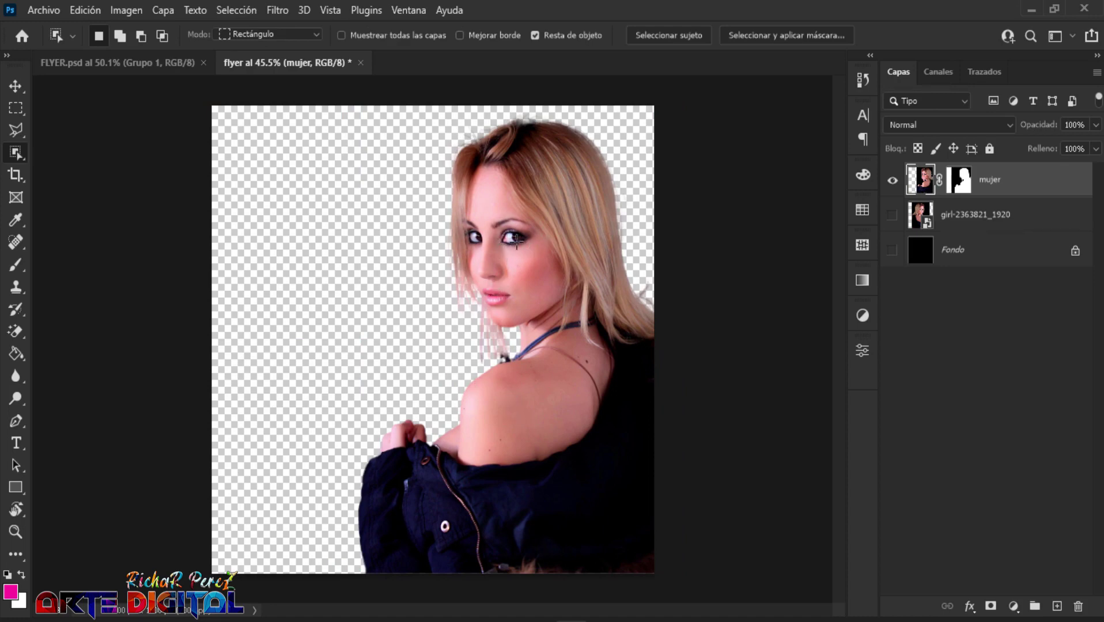
click(971, 222)
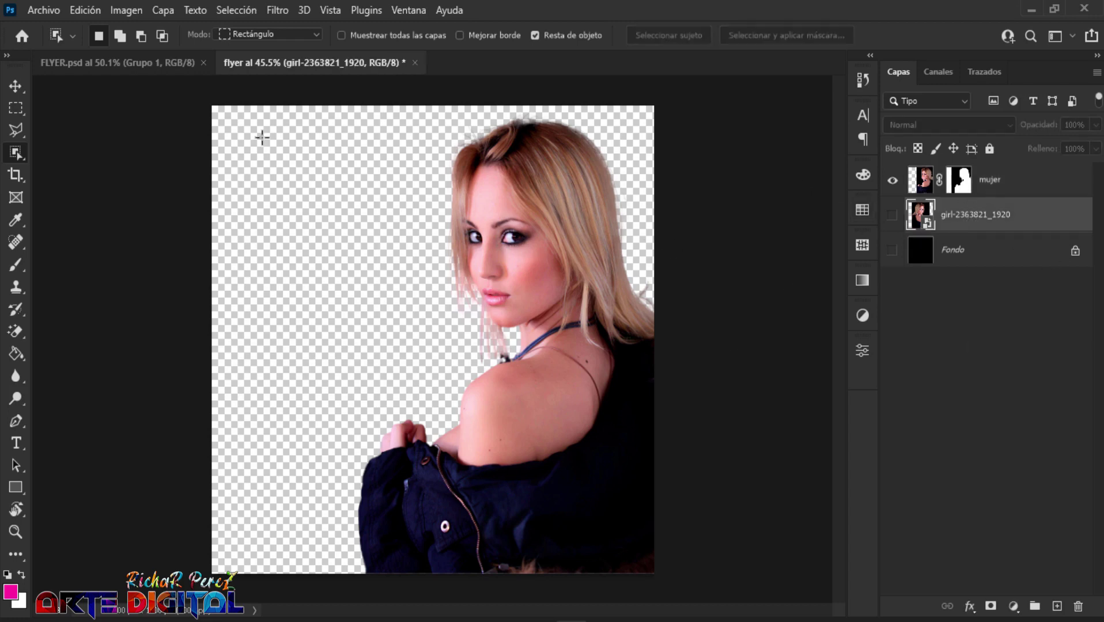
- Place background-1939125_1280 into the flyer as an embedded image
click(45, 10)
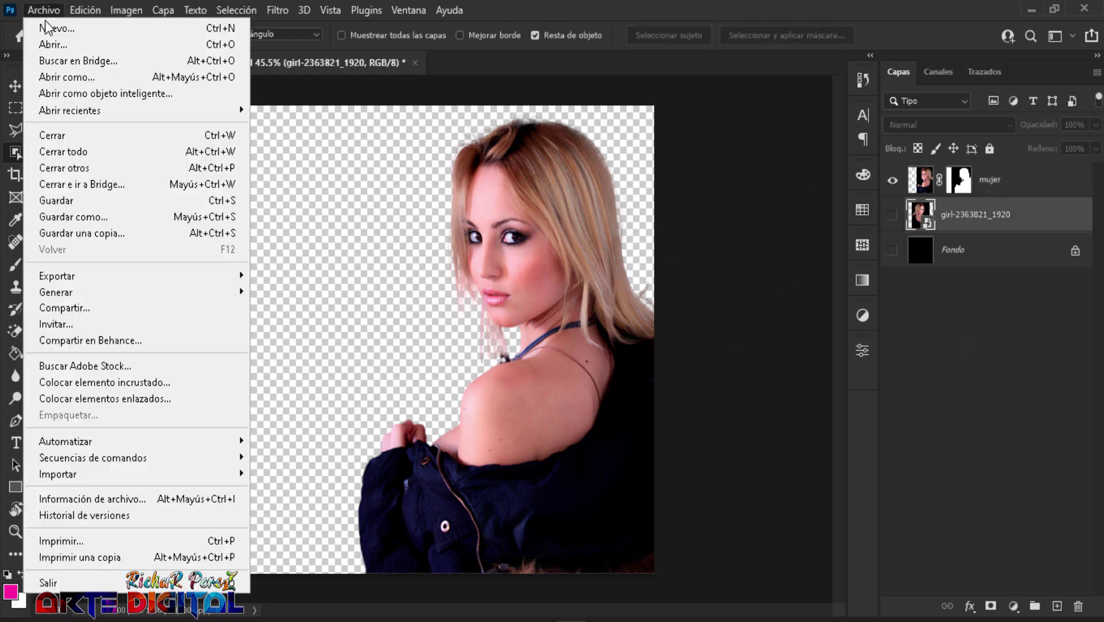
click(172, 384)
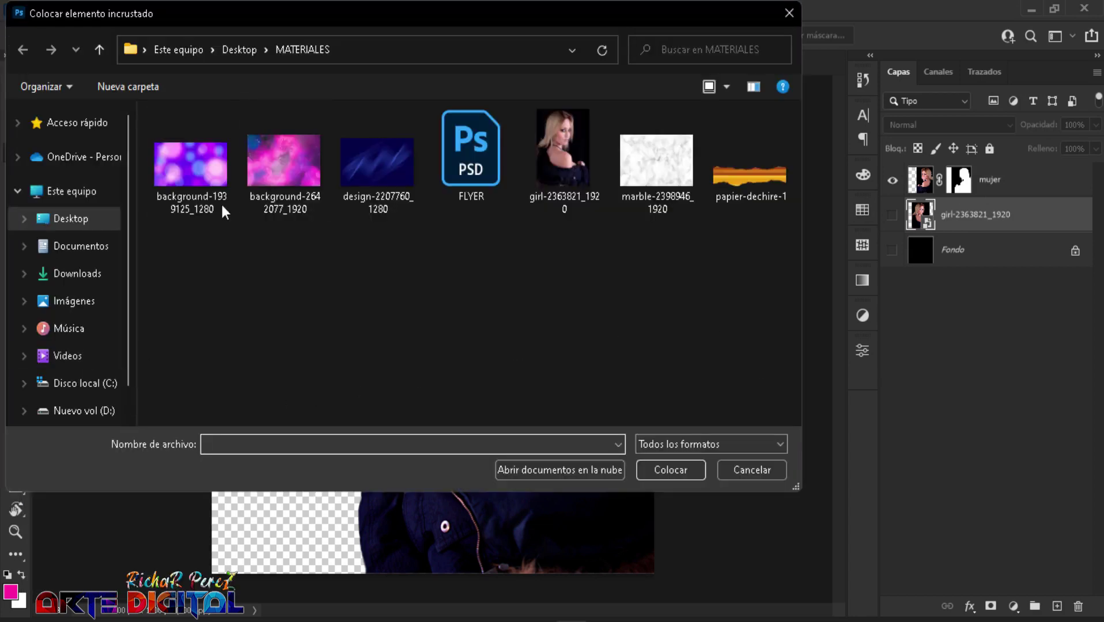
click(193, 179)
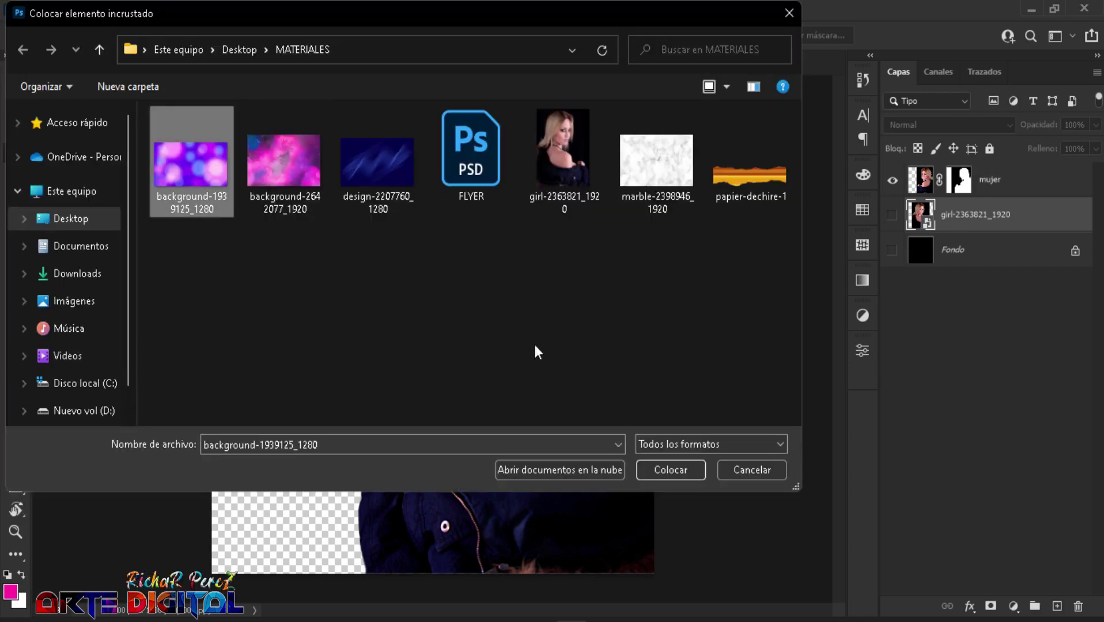
click(667, 468)
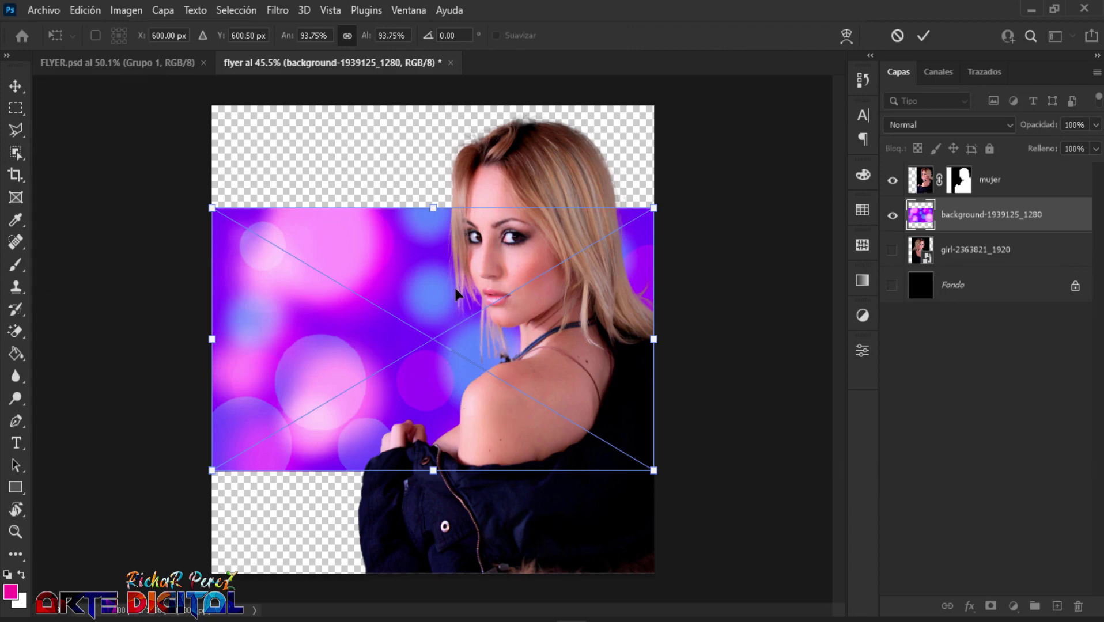
- Rotate the bokeh image 90° left and scale it to cover the canvas's right part
right_click(455, 294)
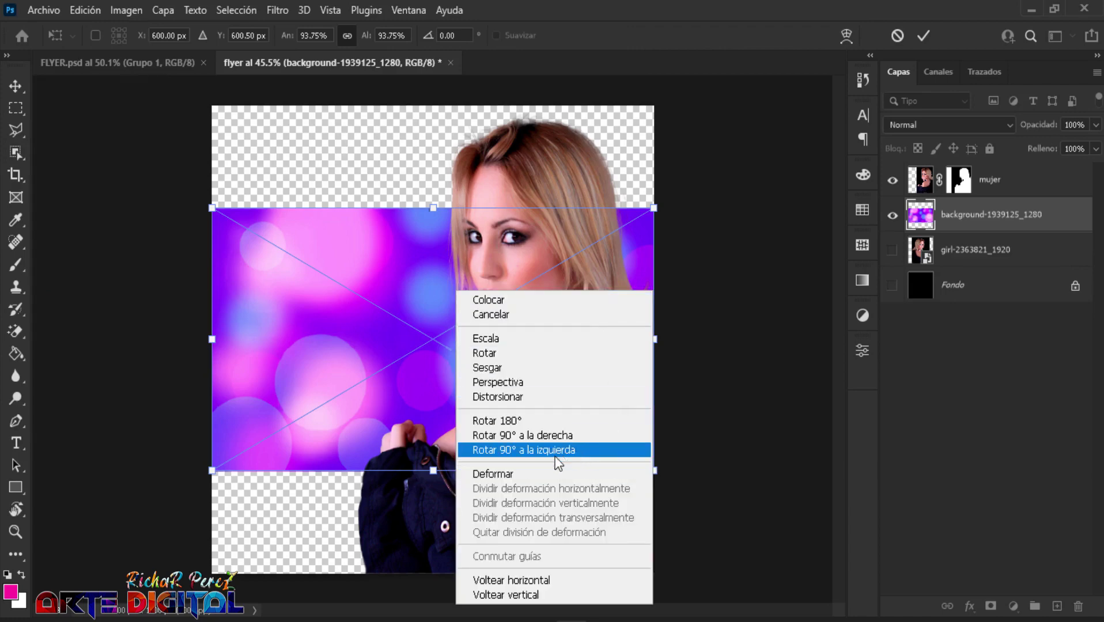
click(555, 436)
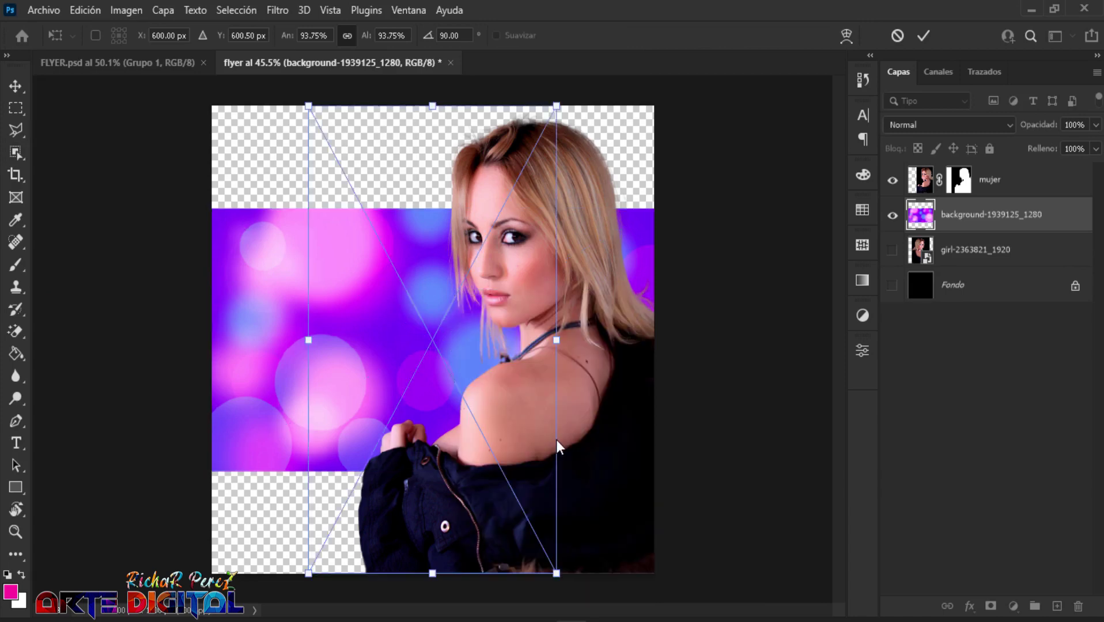
drag(434, 378, 536, 384)
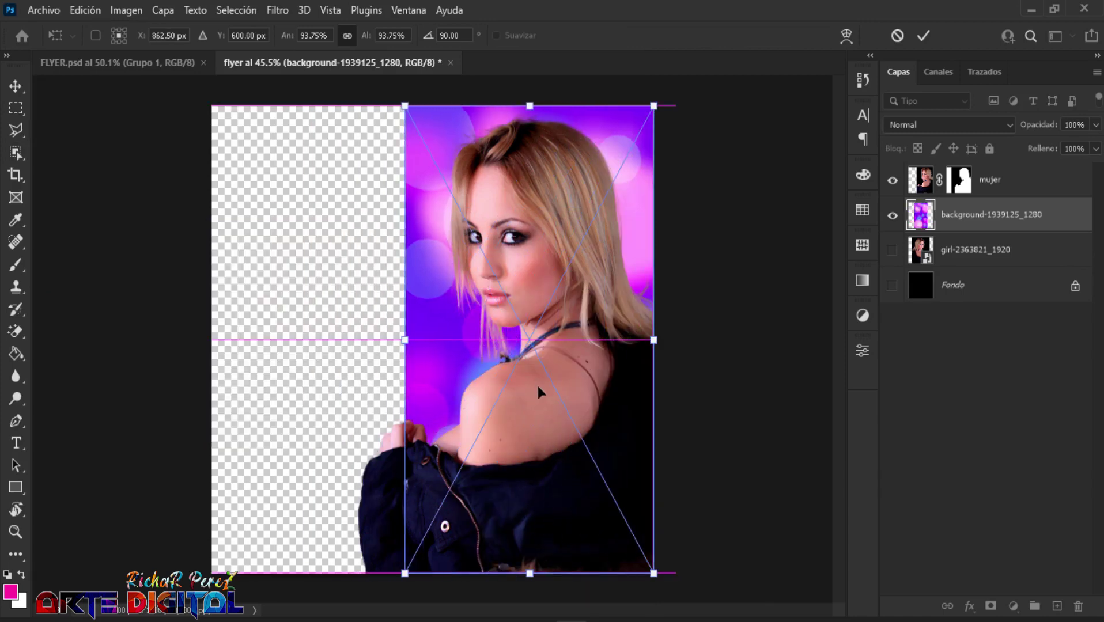
drag(404, 339, 361, 331)
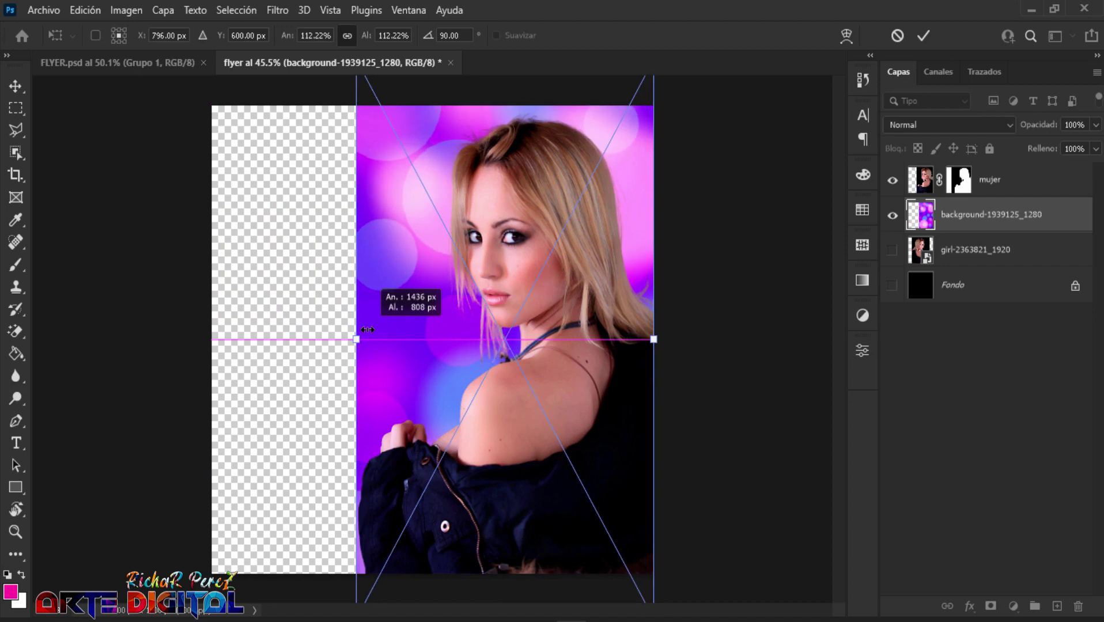
drag(406, 276, 406, 314)
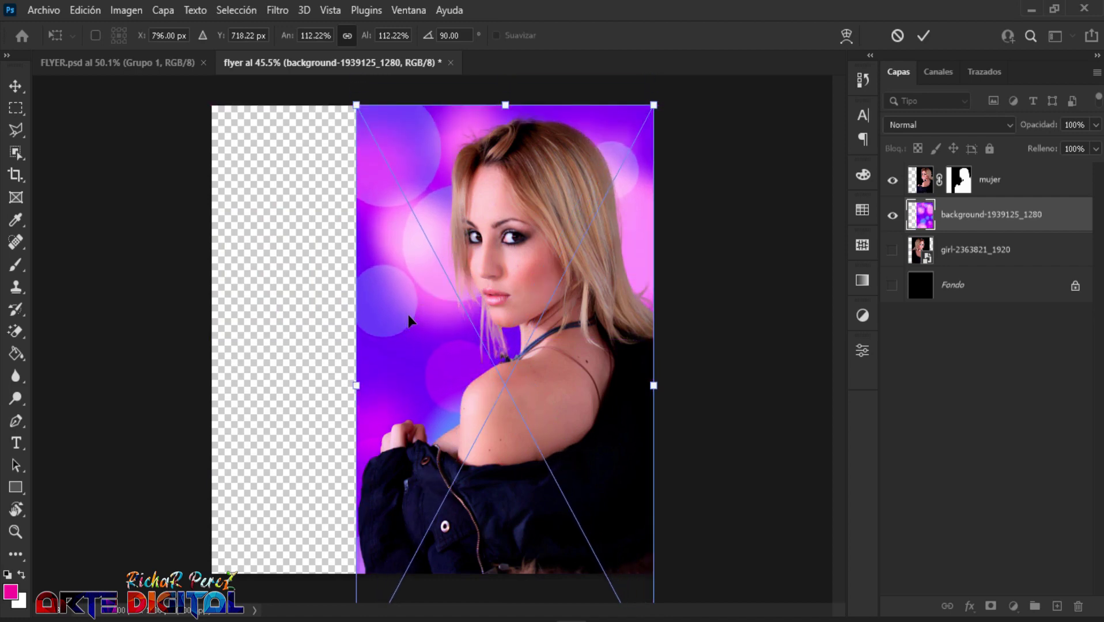
key(Return)
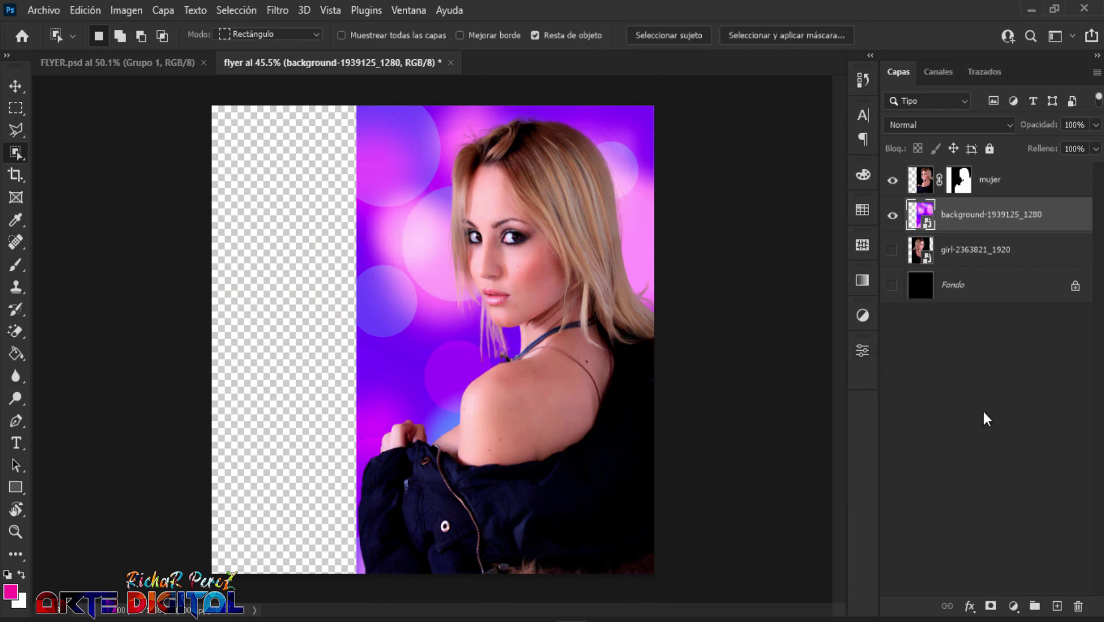
- Add a Levels adjustment clipped to the bokeh background layer
click(1013, 606)
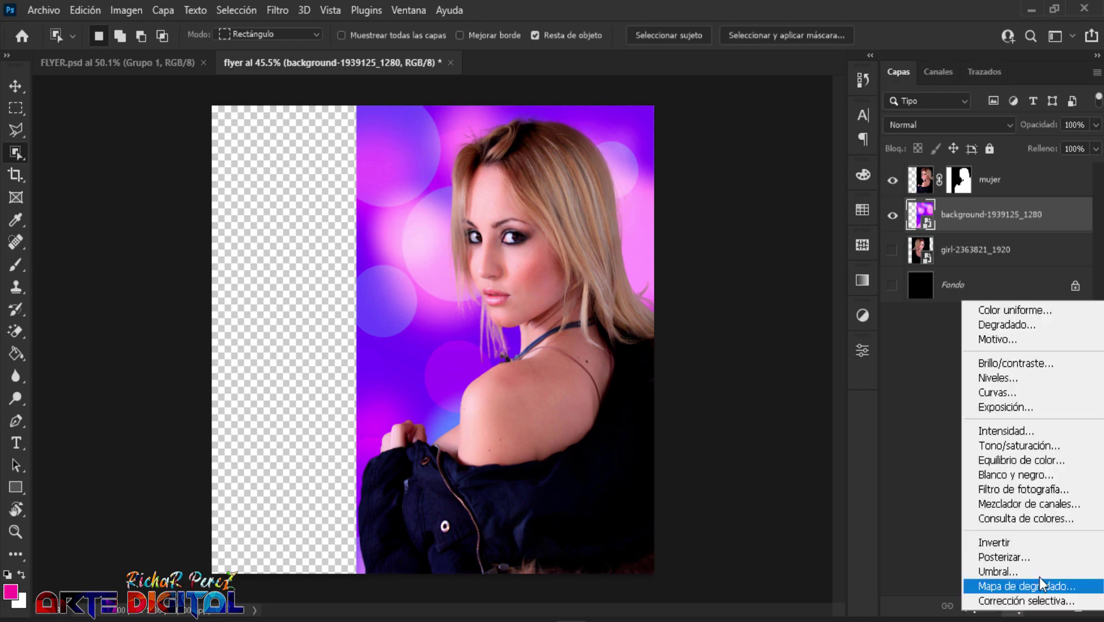
click(1019, 382)
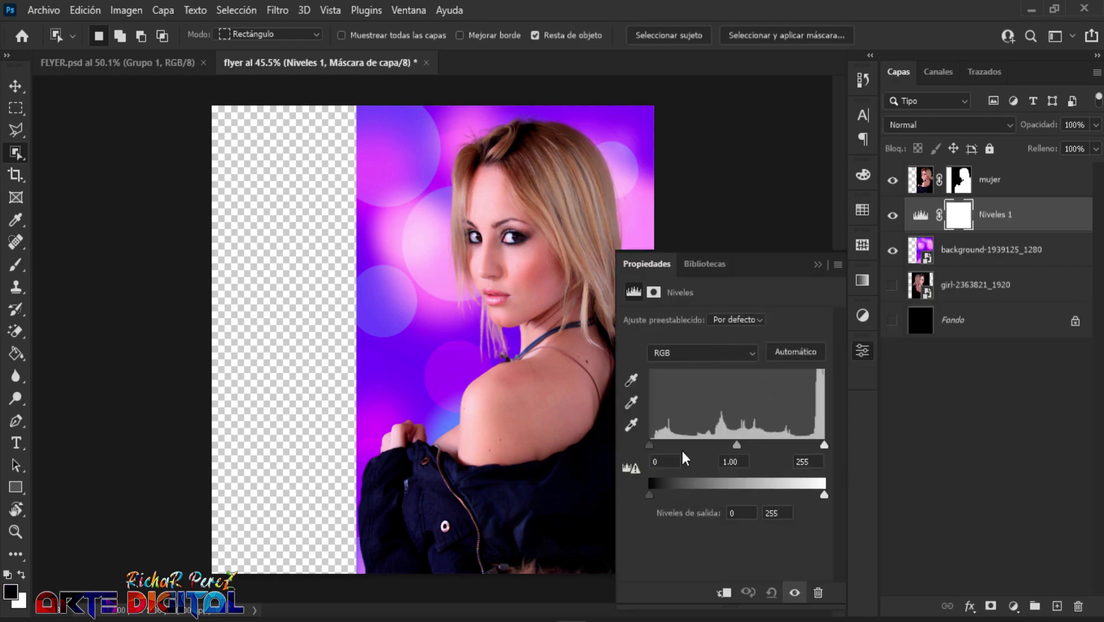
mouse_move(649, 444)
mouse_down()
mouse_move(701, 457)
mouse_move(641, 449)
mouse_up()
click(724, 593)
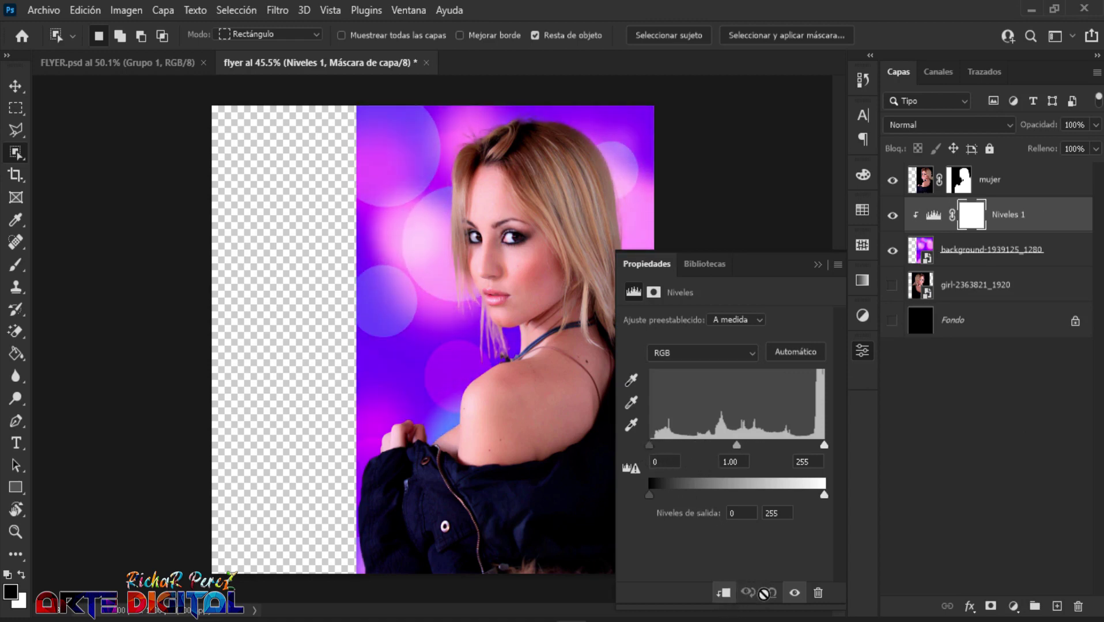
- Set the Levels input black to 30 and output white to 171
click(671, 457)
text(30)
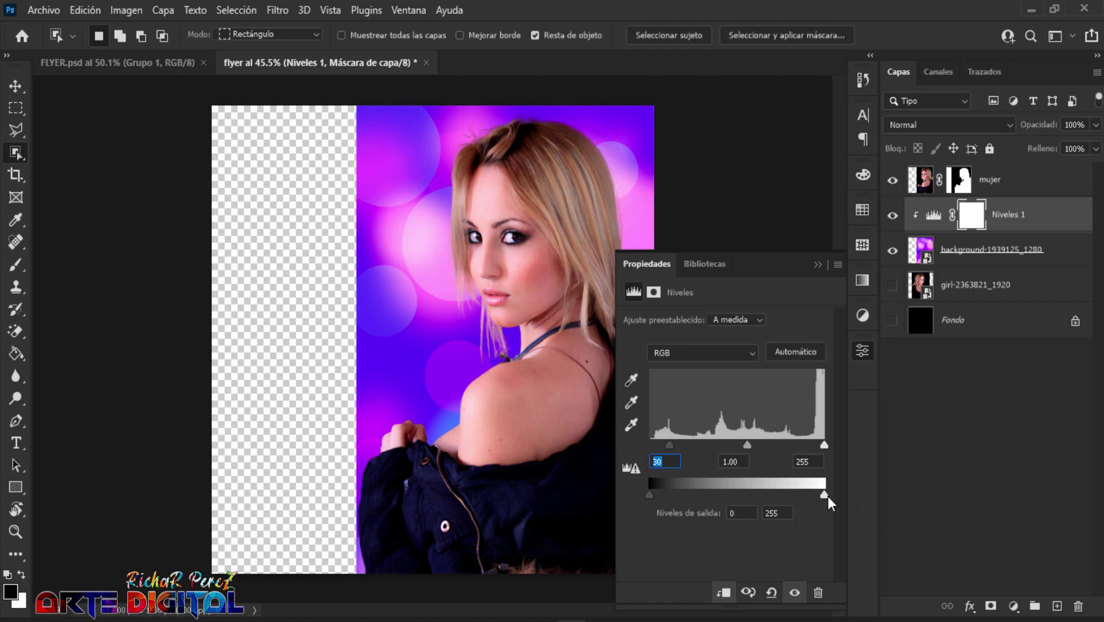
mouse_move(828, 498)
mouse_down()
mouse_move(790, 496)
mouse_move(826, 527)
mouse_up()
click(789, 512)
text(171)
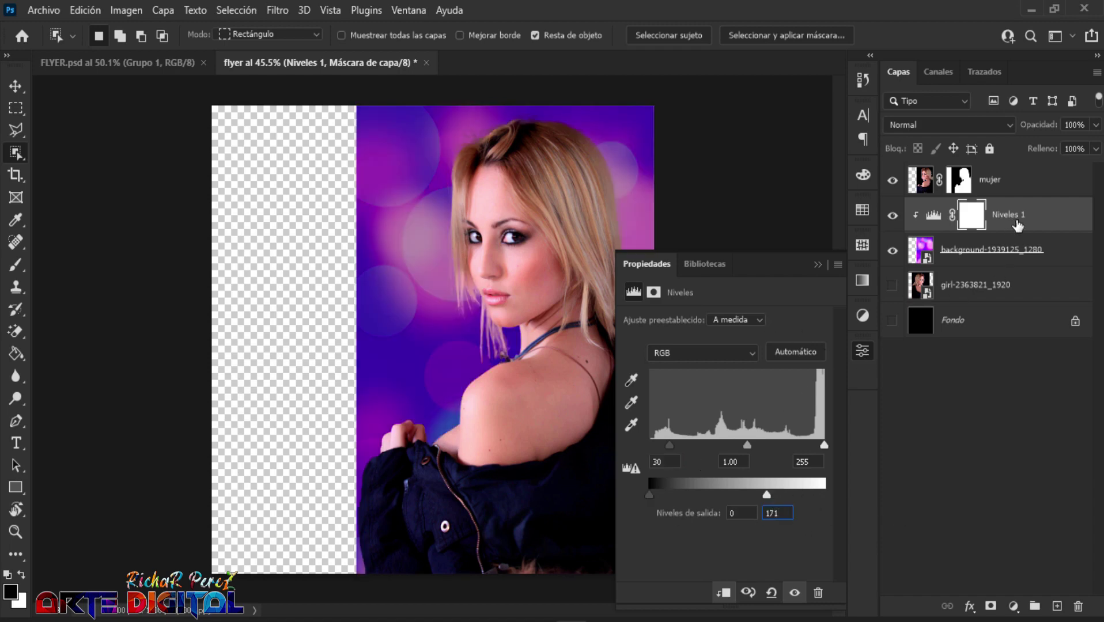
click(934, 215)
click(866, 244)
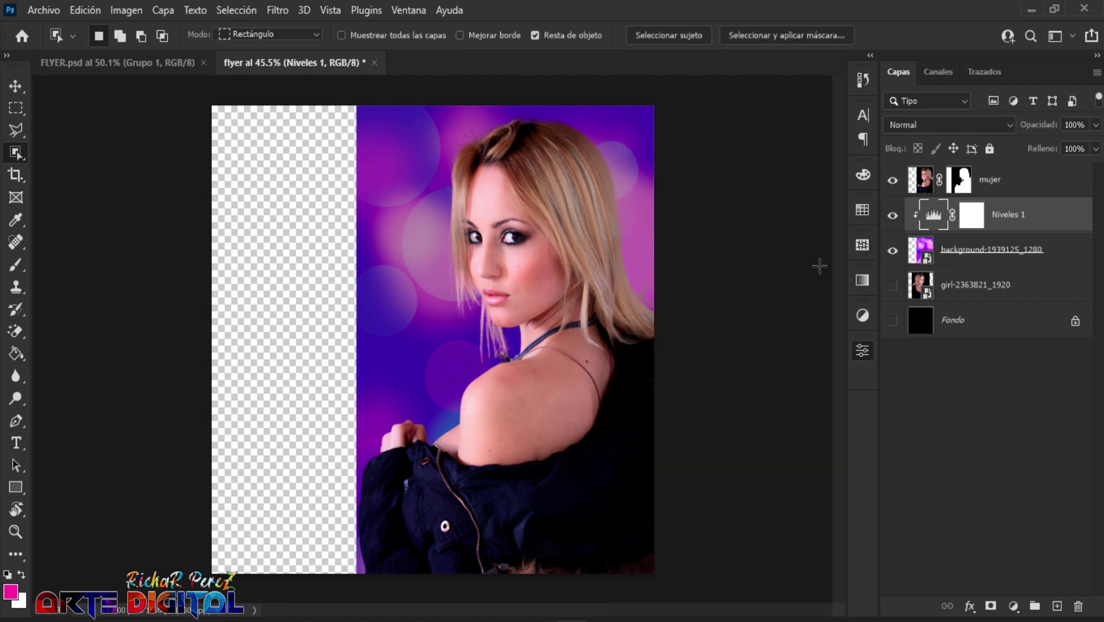
click(969, 261)
- Rename the background-1939125_1280 layer to 'FONDO'
double_click(967, 252)
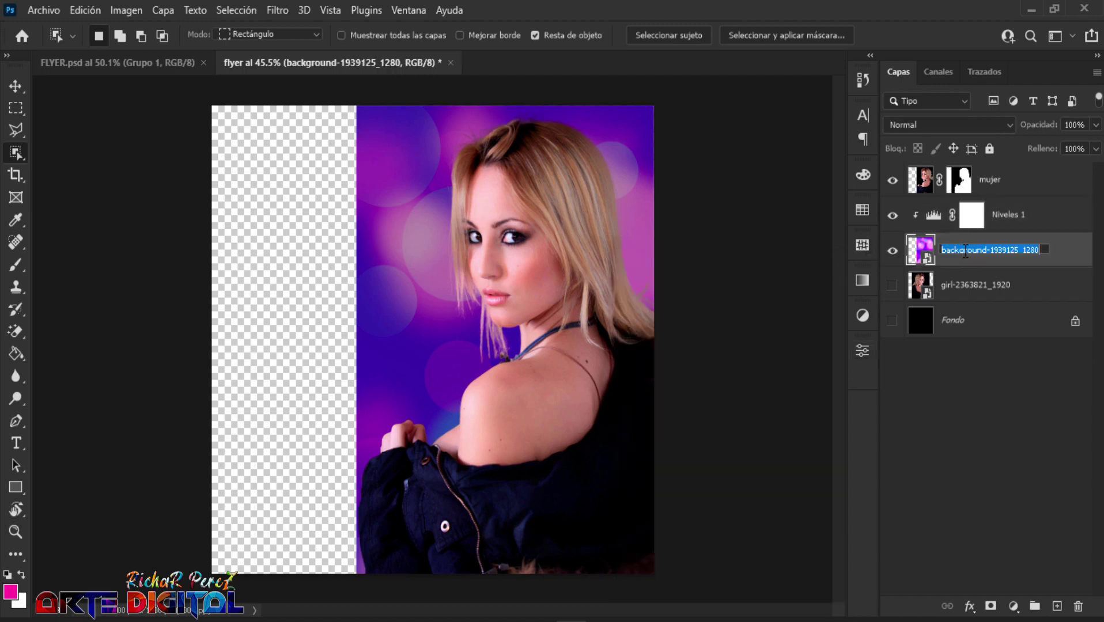
text(FONDO)
key(Return)
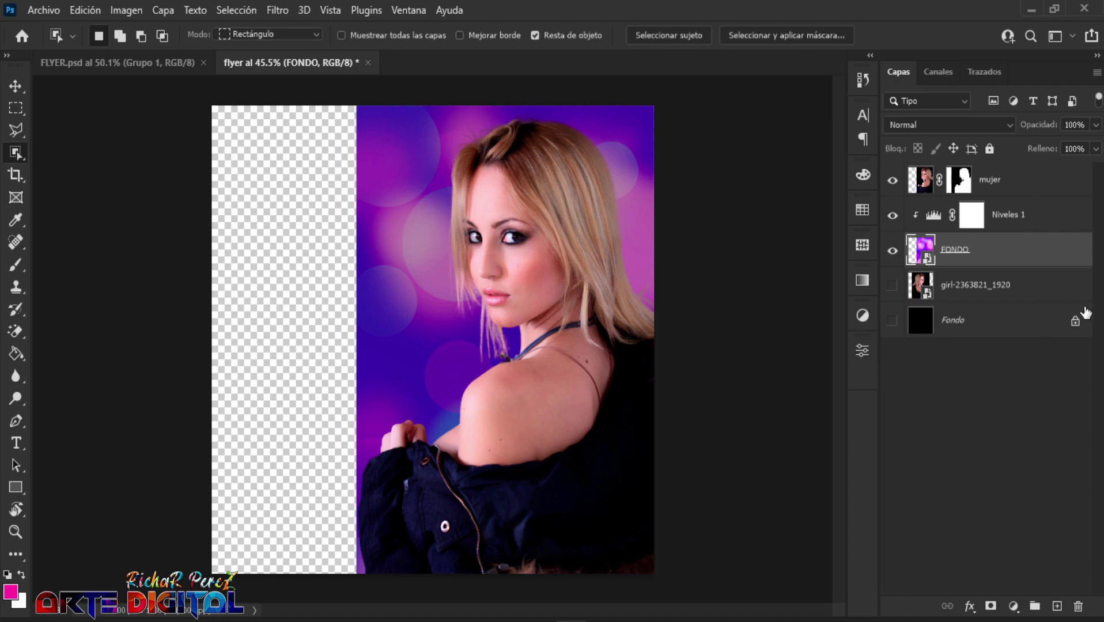
click(1017, 195)
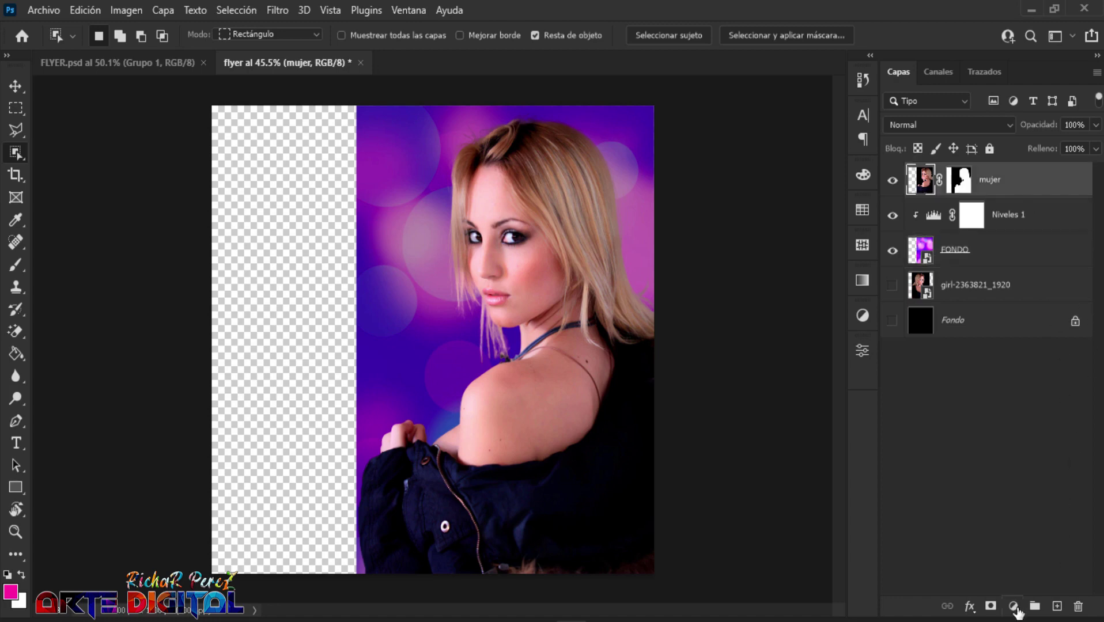
- Add a Levels adjustment clipped to the mujer layer with black input set to 15
click(1013, 606)
click(1011, 376)
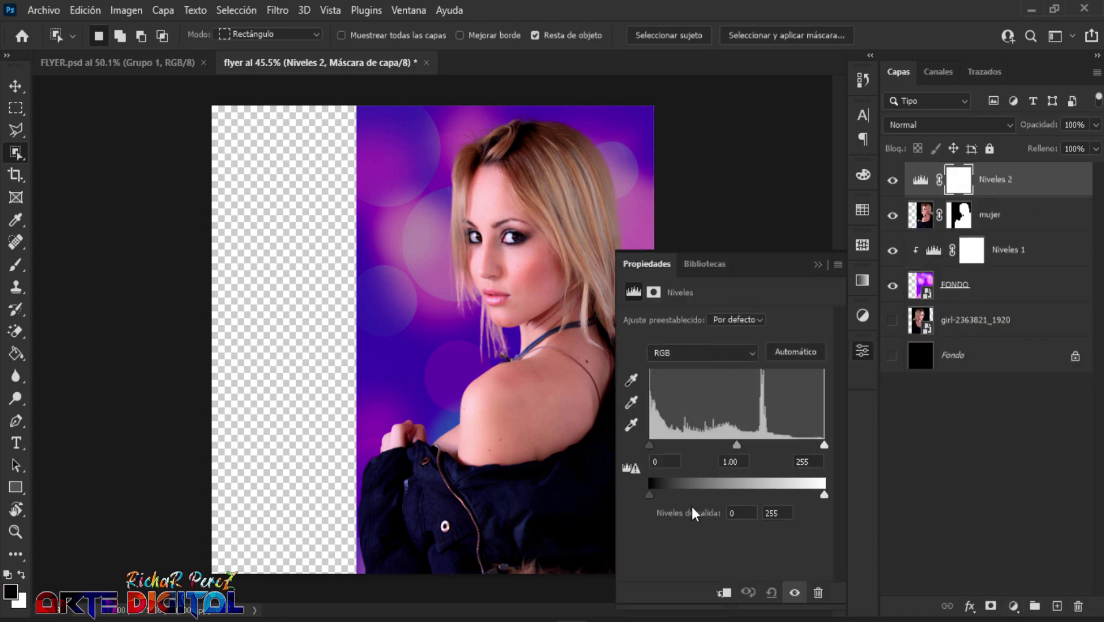
click(723, 594)
drag(650, 445, 652, 444)
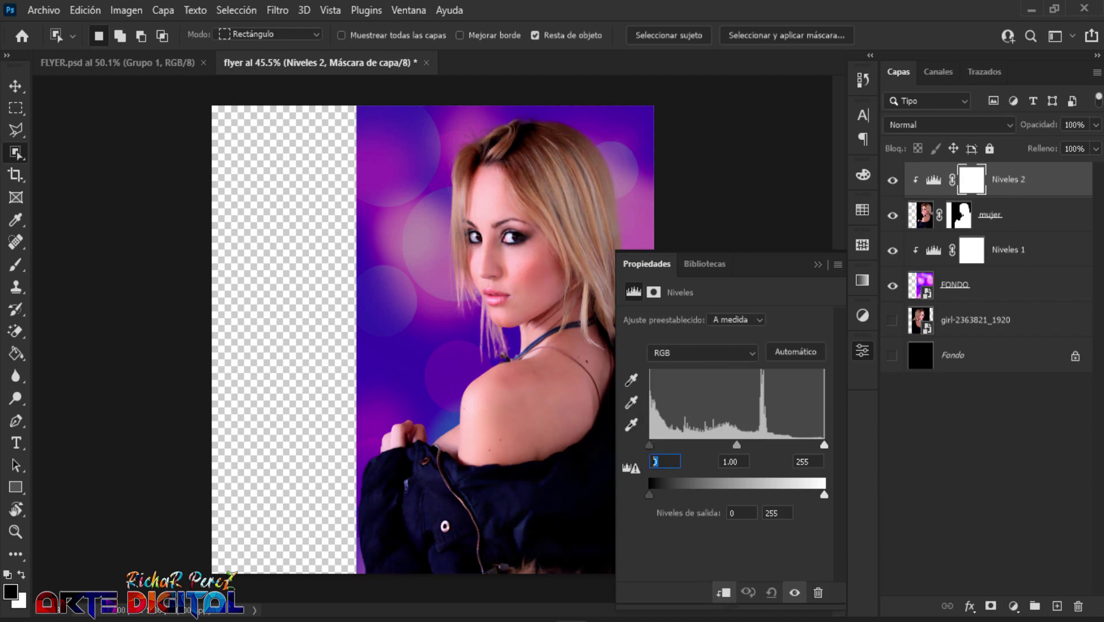
text(15)
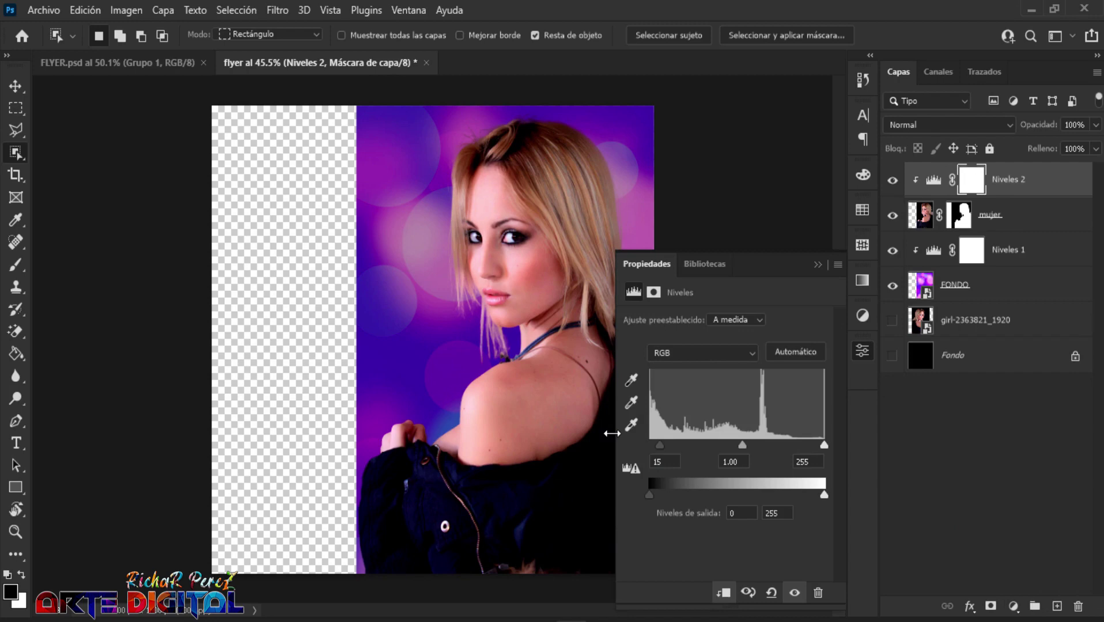
click(819, 266)
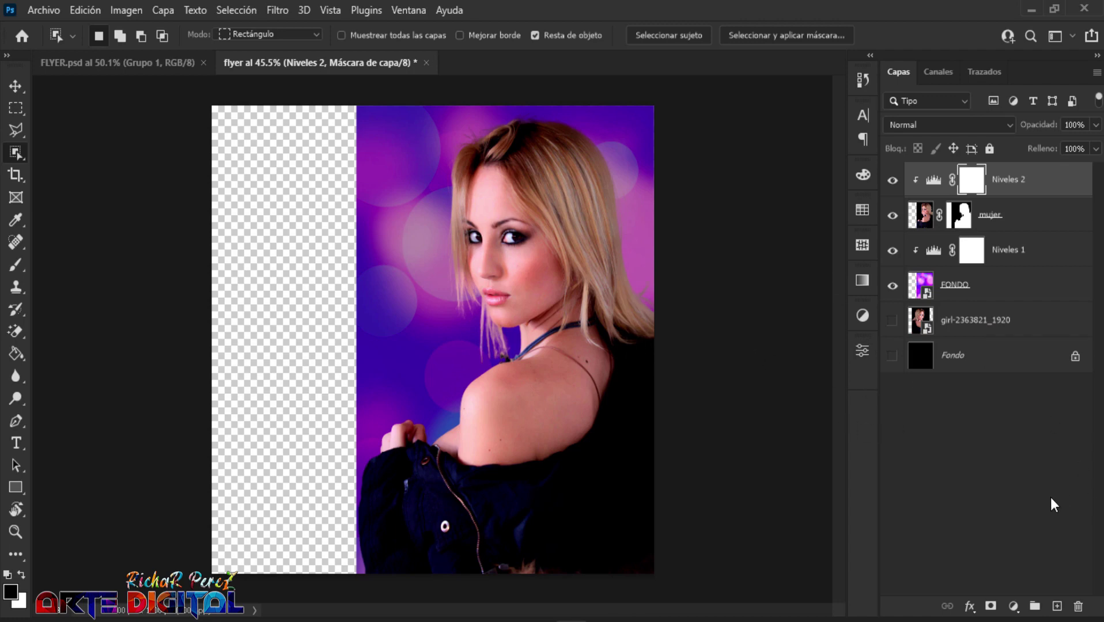
click(1014, 607)
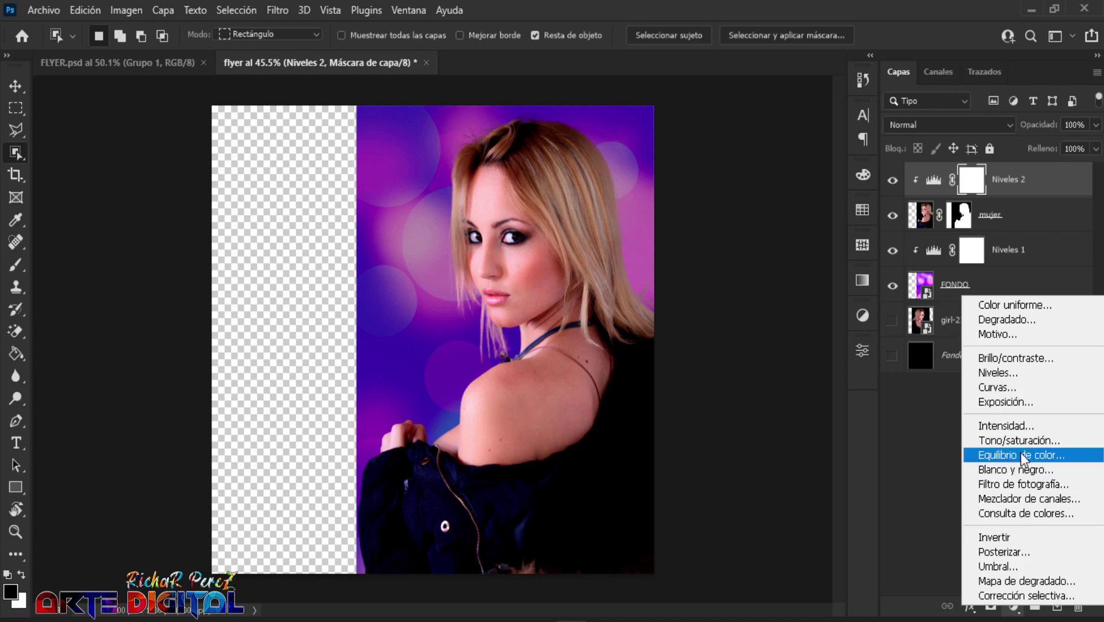
- Add a Color Balance clipped to the woman, midtones pushed fully to cyan, magenta and blue
click(1041, 455)
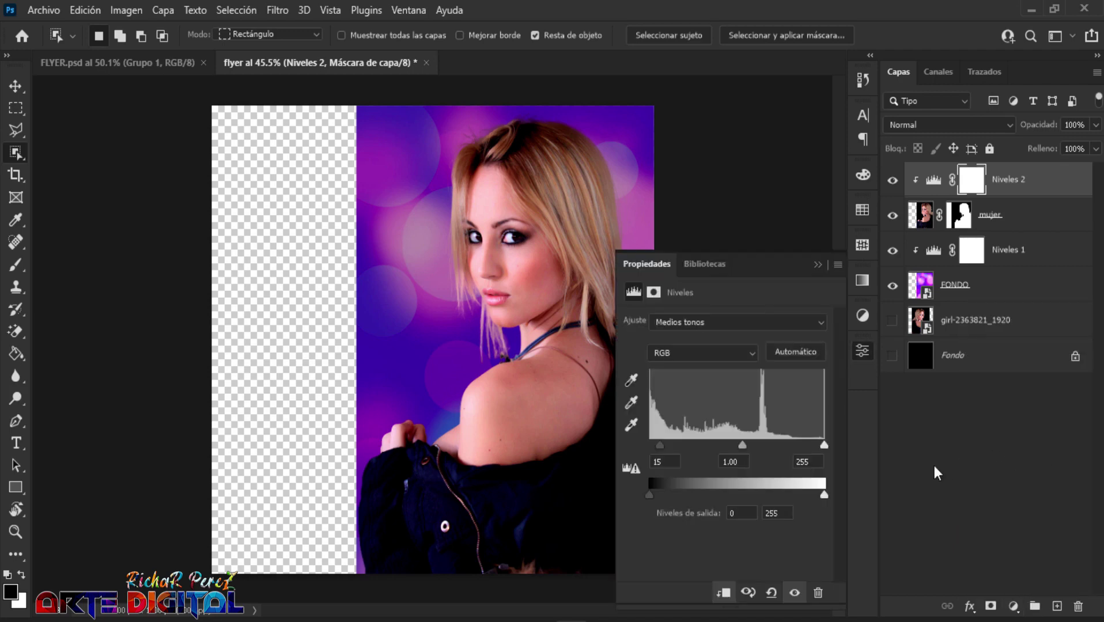
click(725, 592)
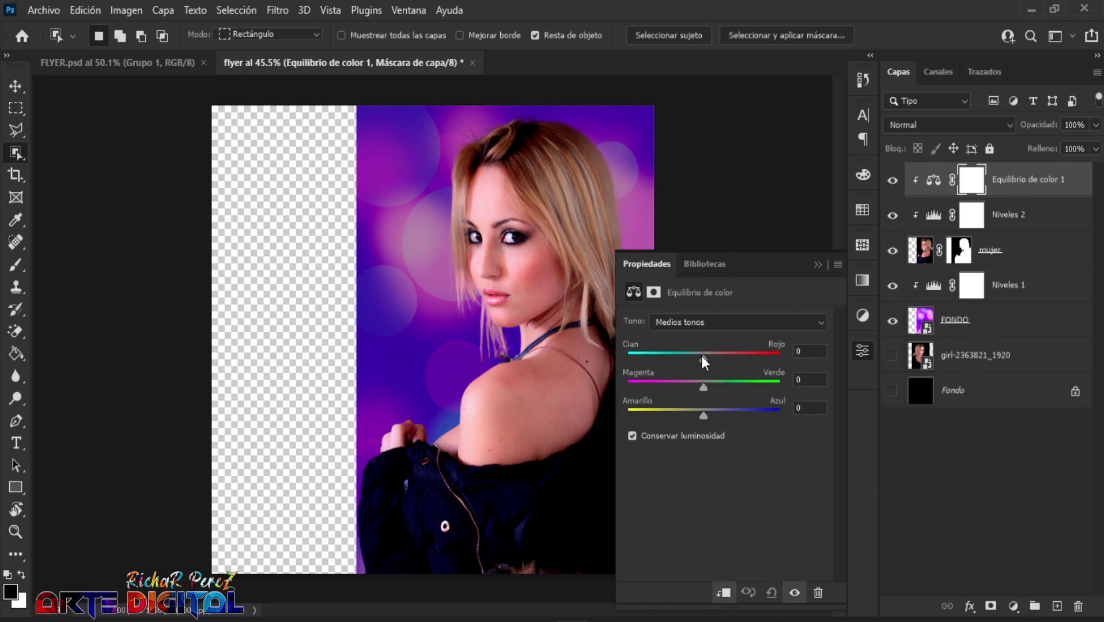
drag(701, 355, 627, 359)
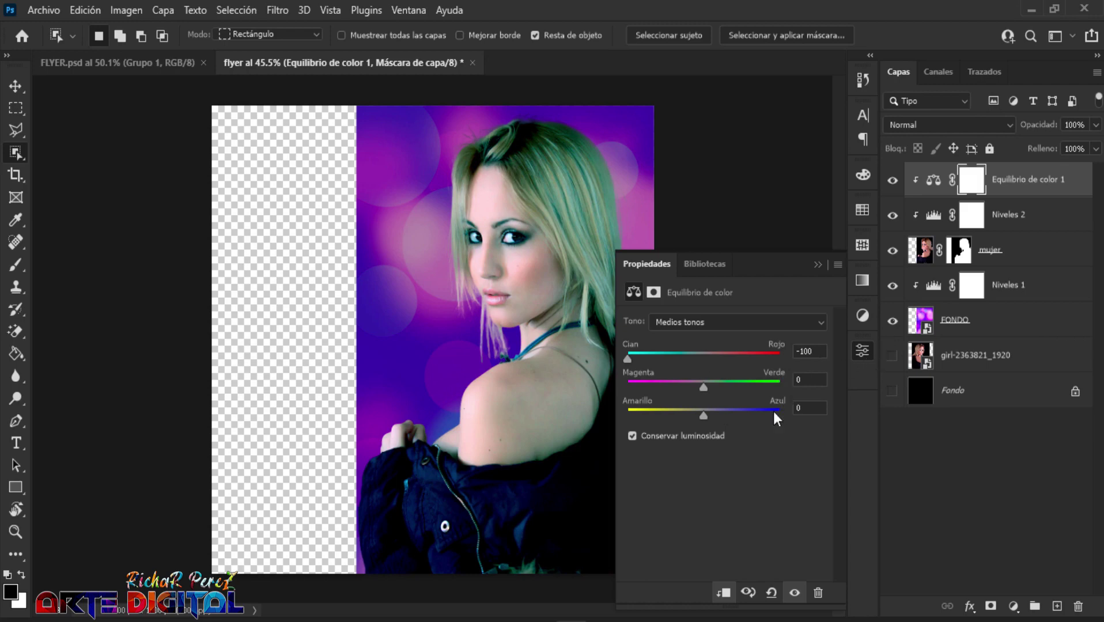
drag(703, 387, 628, 387)
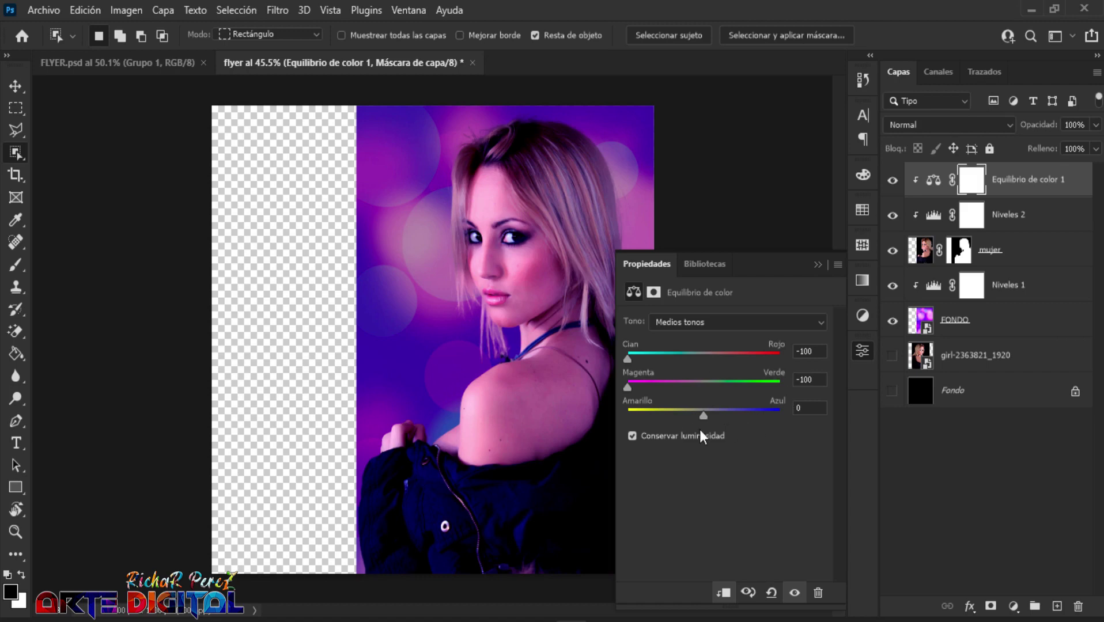
drag(703, 416, 779, 416)
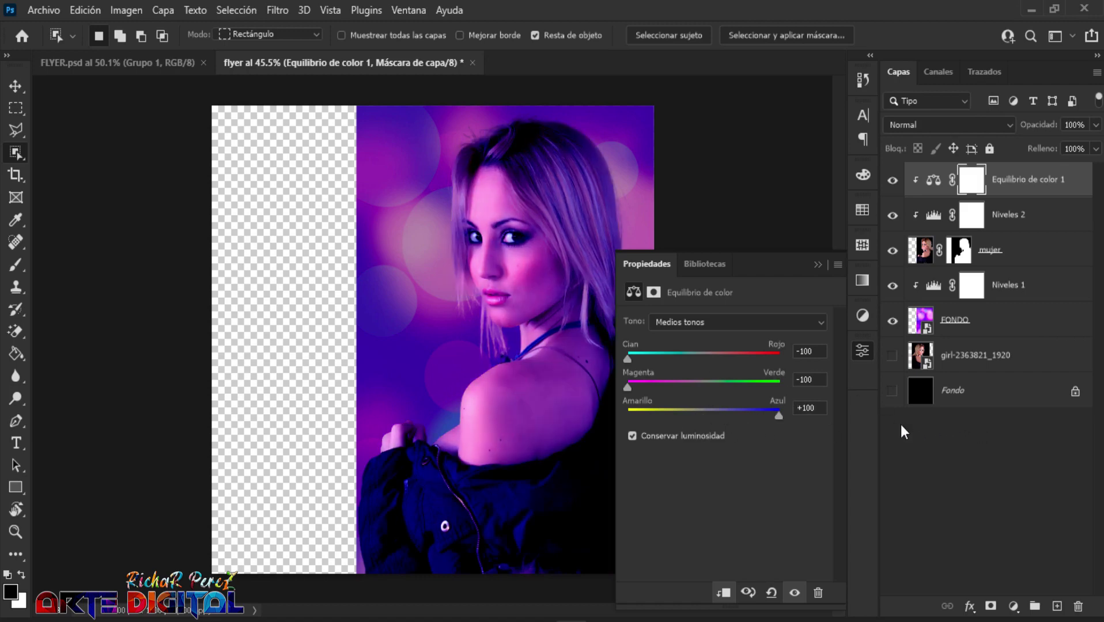
click(818, 265)
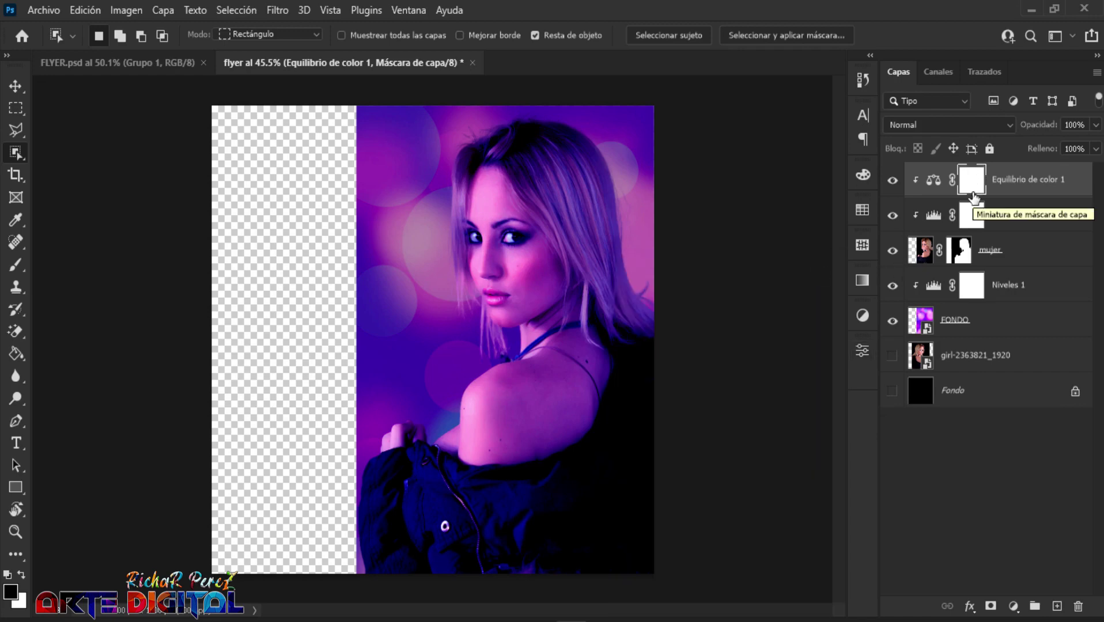
- Invert the Color Balance mask to black and switch to the regular Brush tool
key(ctrl+i)
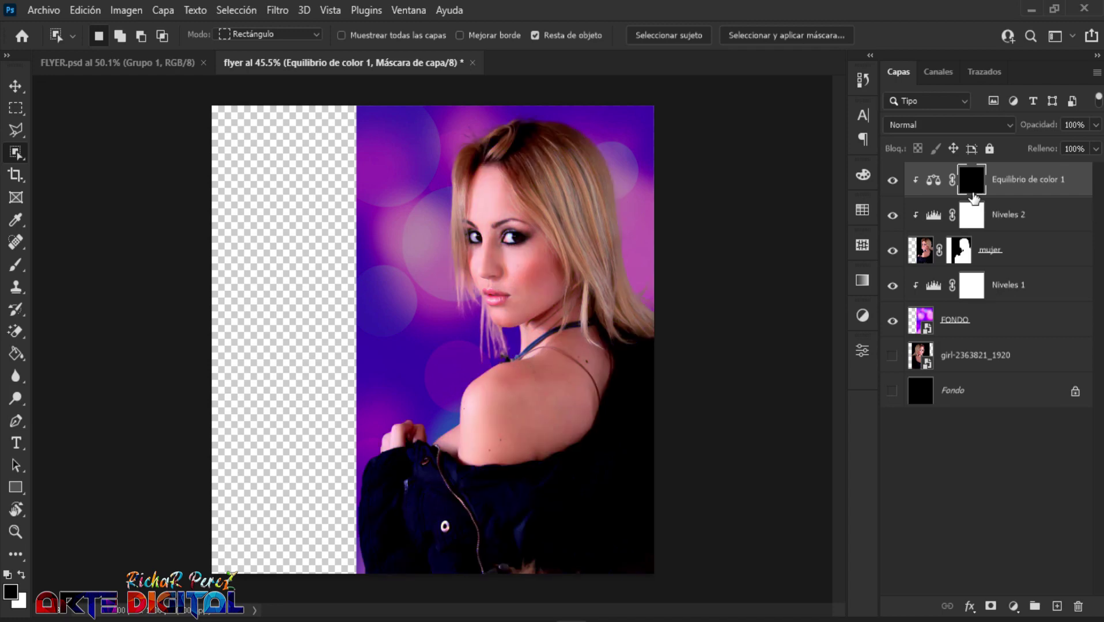
key(b)
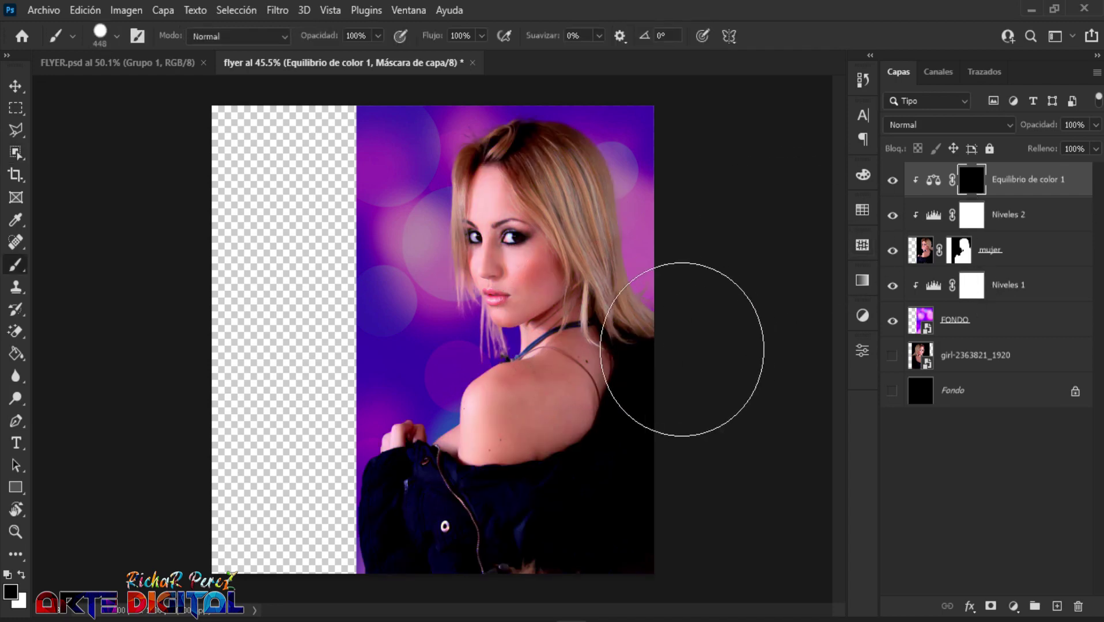
right_click(16, 265)
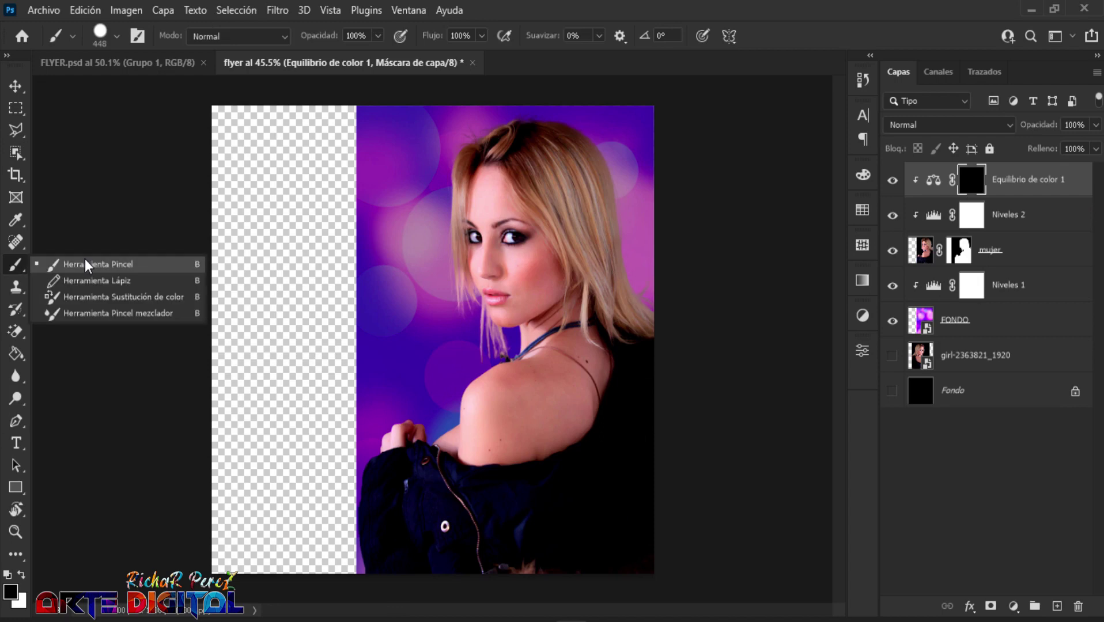
click(86, 265)
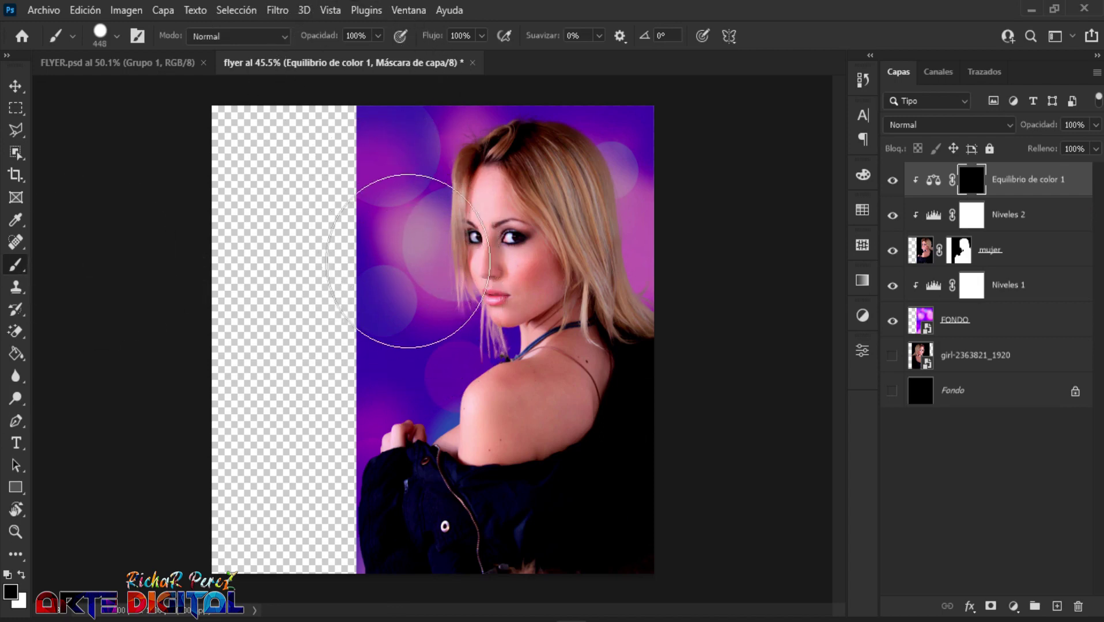
- Set the brush to 0% hardness using the Soft Round preset
right_click(374, 216)
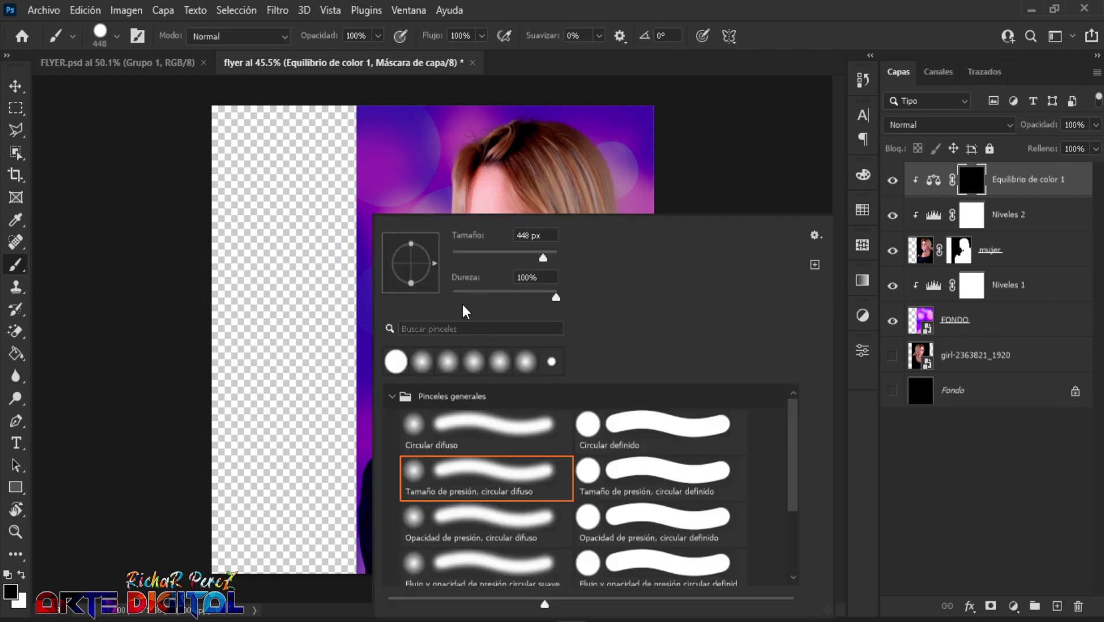
drag(463, 292, 396, 298)
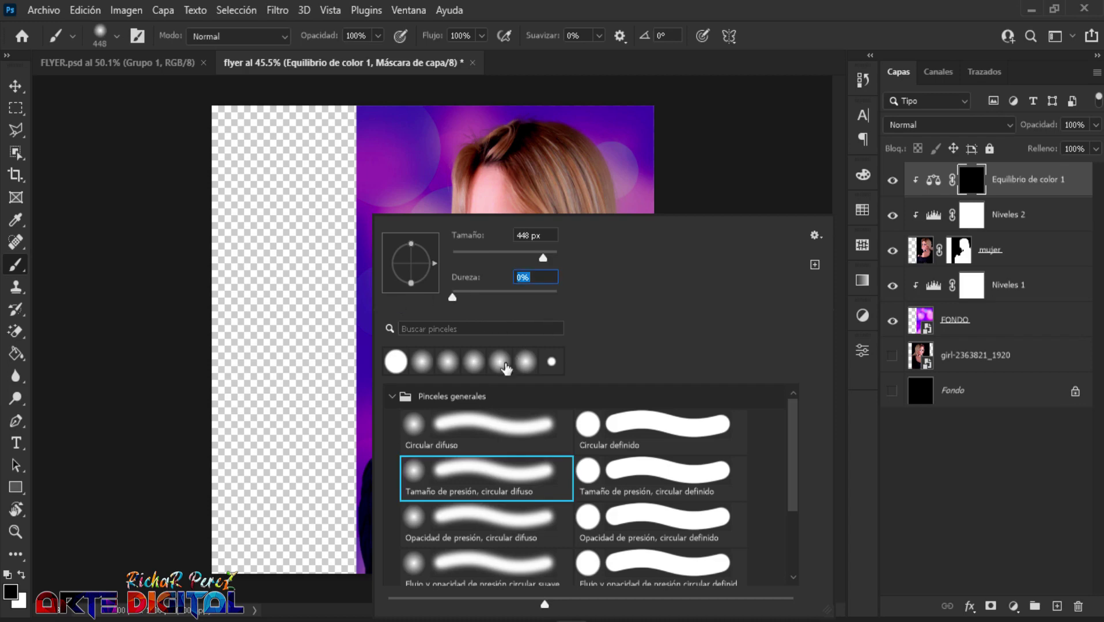
click(392, 397)
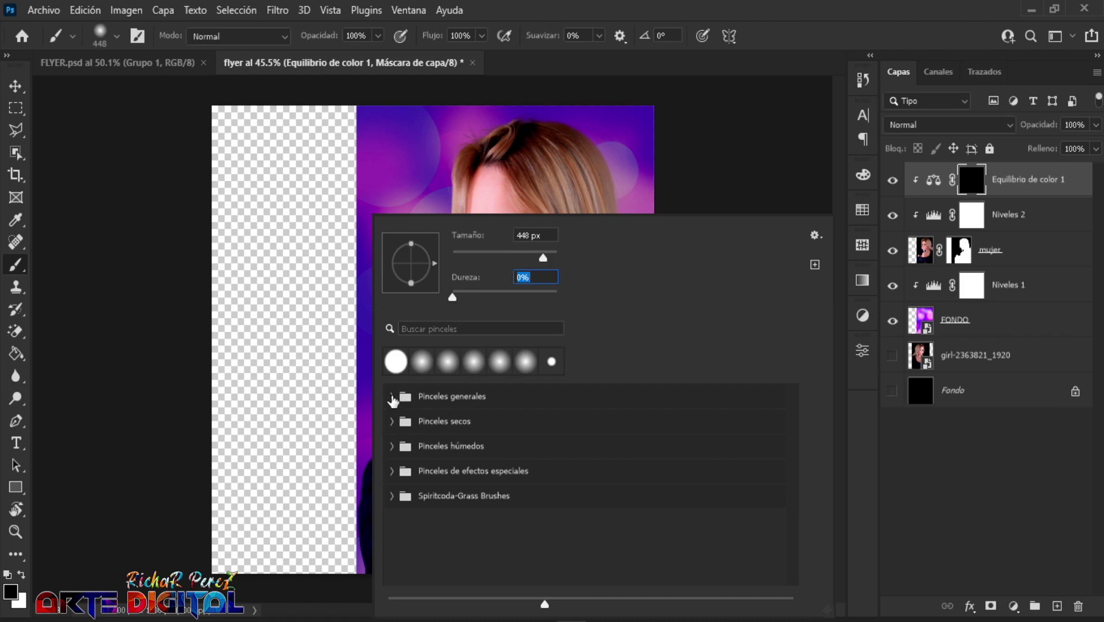
click(392, 398)
click(417, 429)
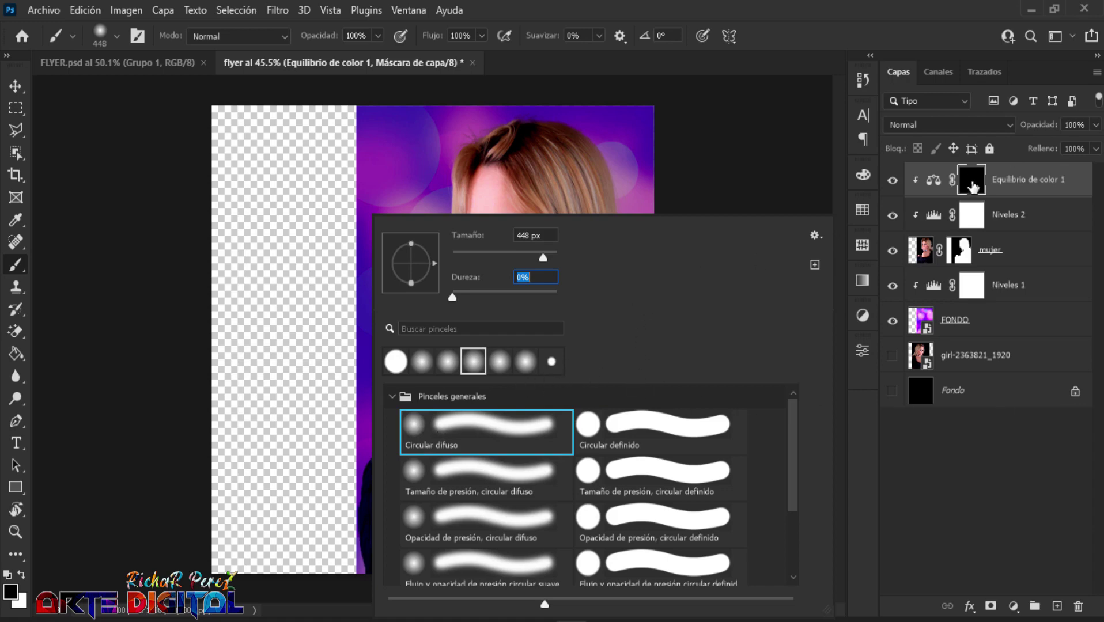
click(972, 190)
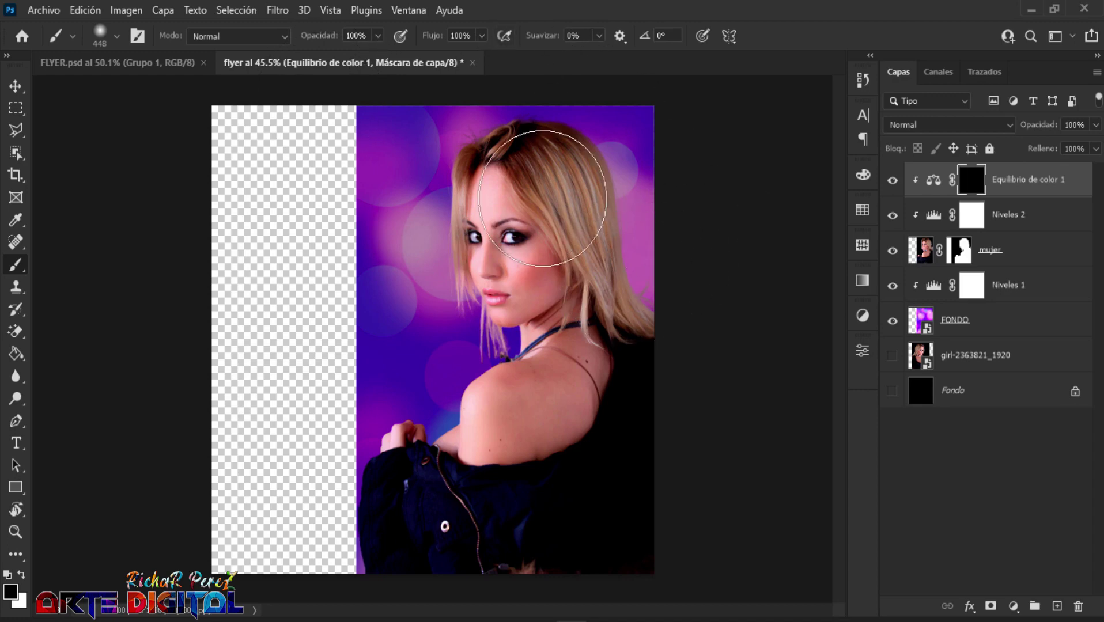
- With a white brush of about 738 px, paint purple back over the woman's upper-left areas
click(22, 575)
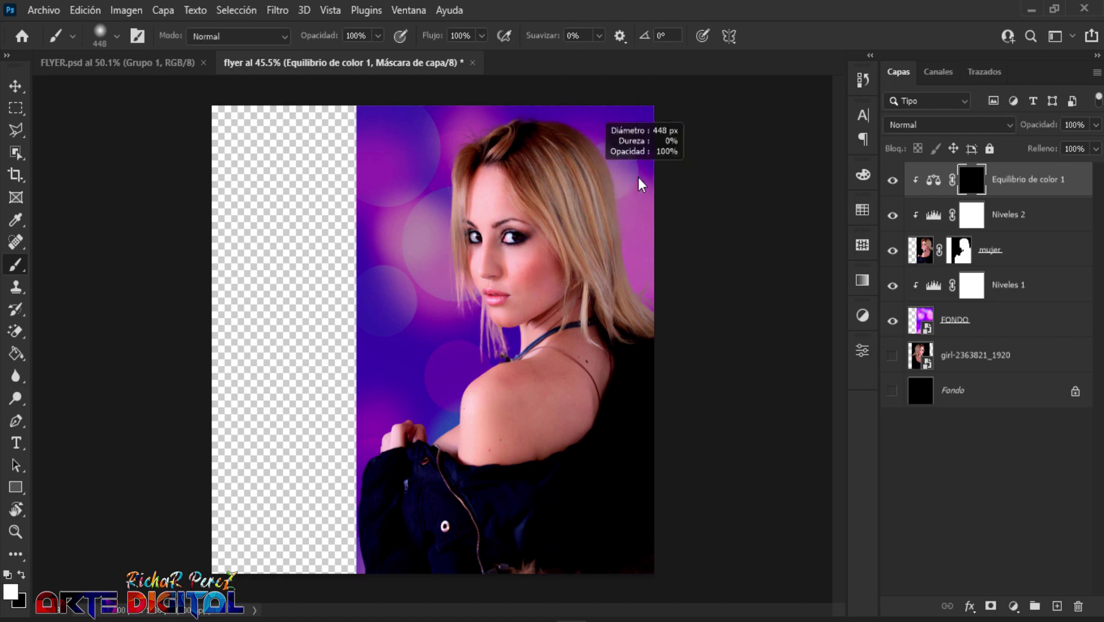
drag(642, 184, 667, 196)
scroll(630, 197, down, 1)
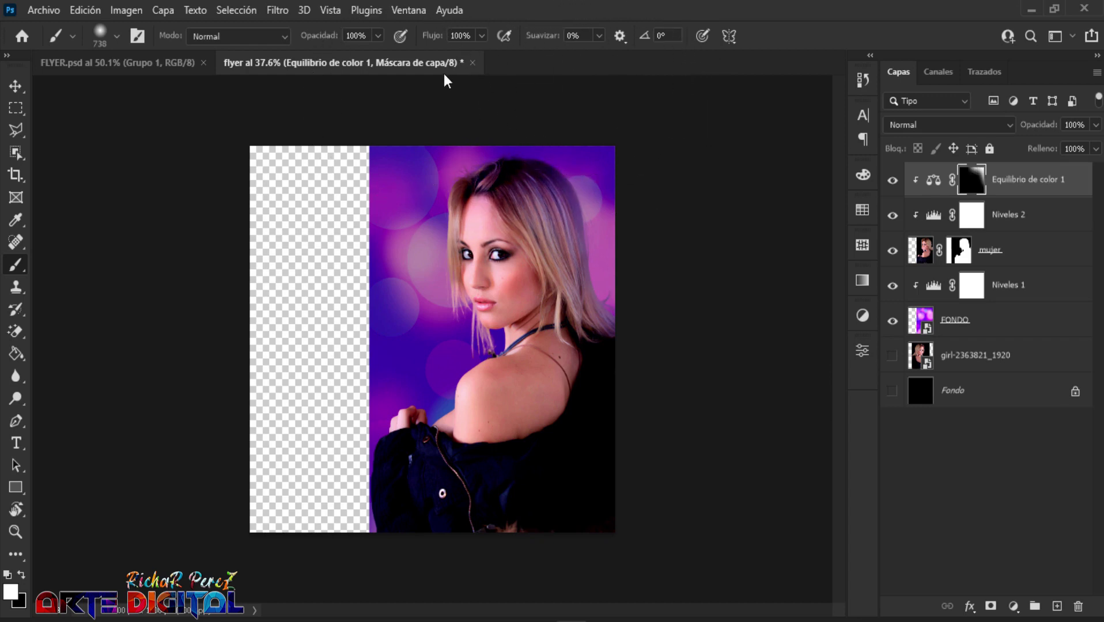
drag(386, 154, 370, 124)
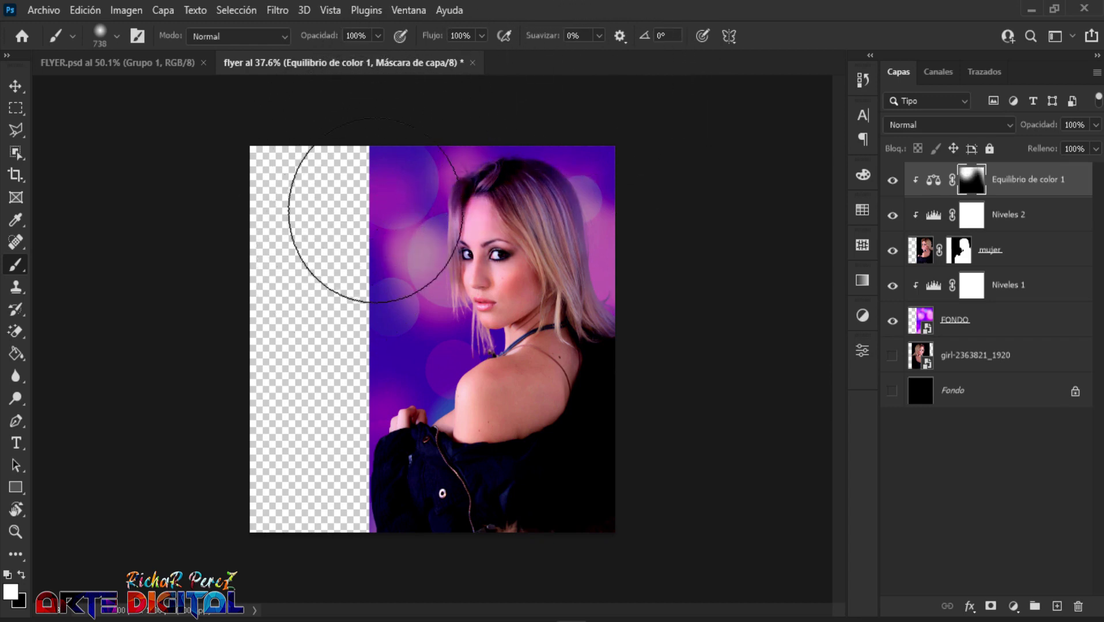
drag(390, 221, 389, 318)
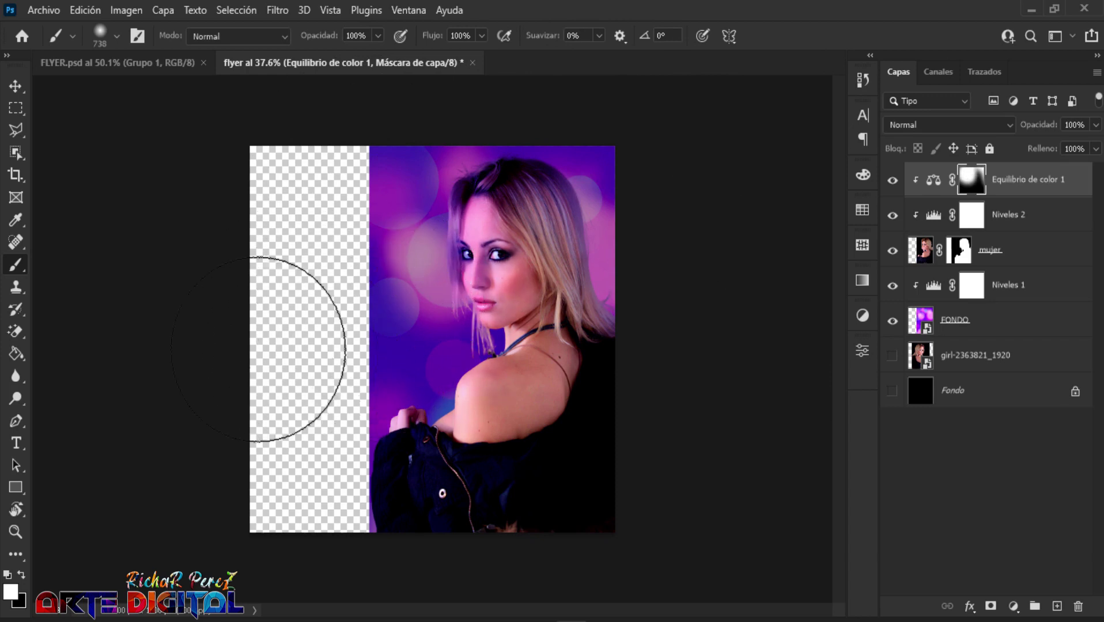
drag(247, 344, 222, 307)
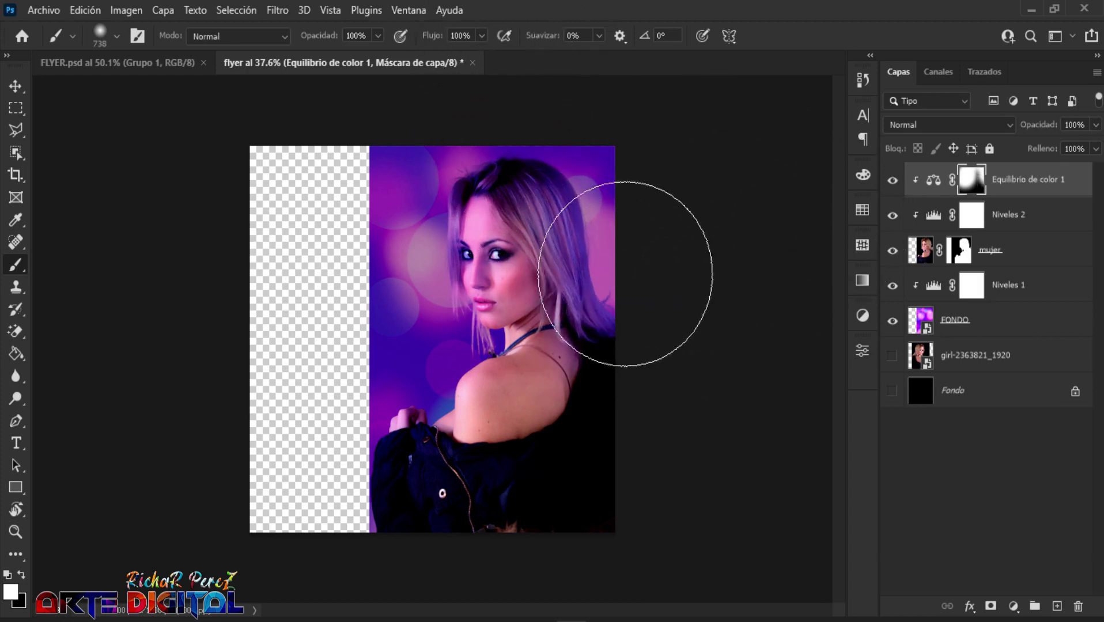
- Lower brush opacity to 20%, zoom to 50%, shrink the brush to ~206 px and compare the tint
click(371, 37)
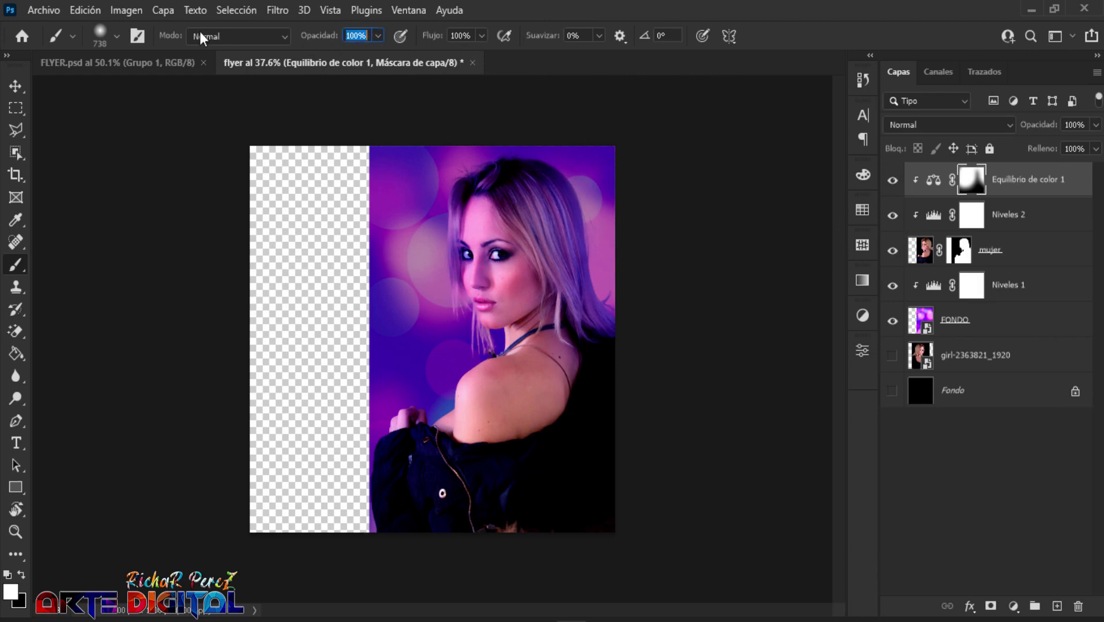
text(0)
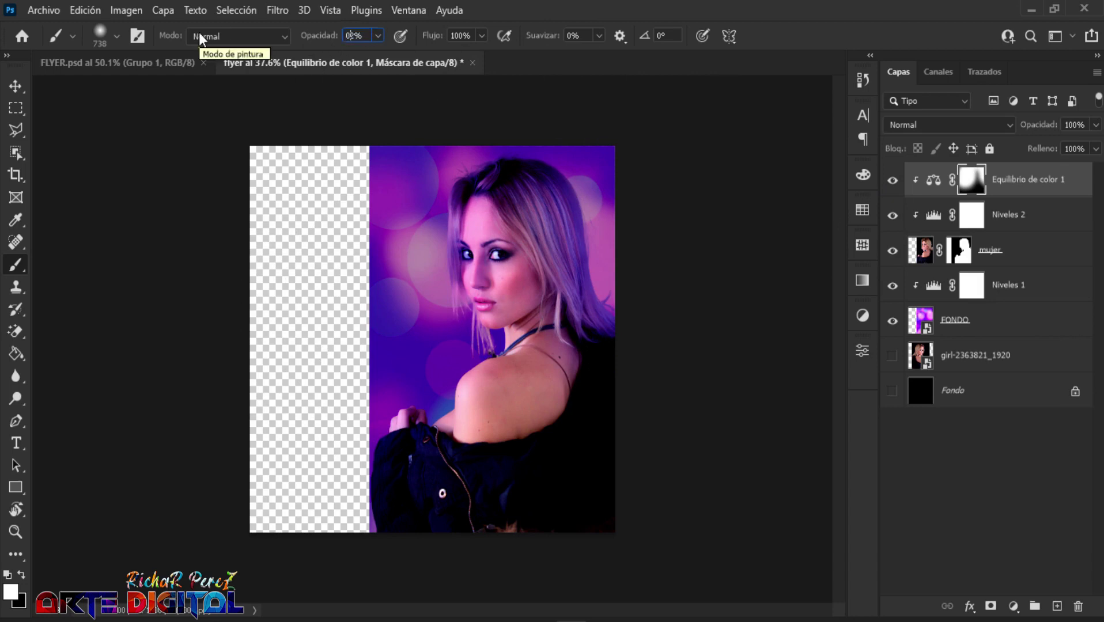
text(2)
key(Return)
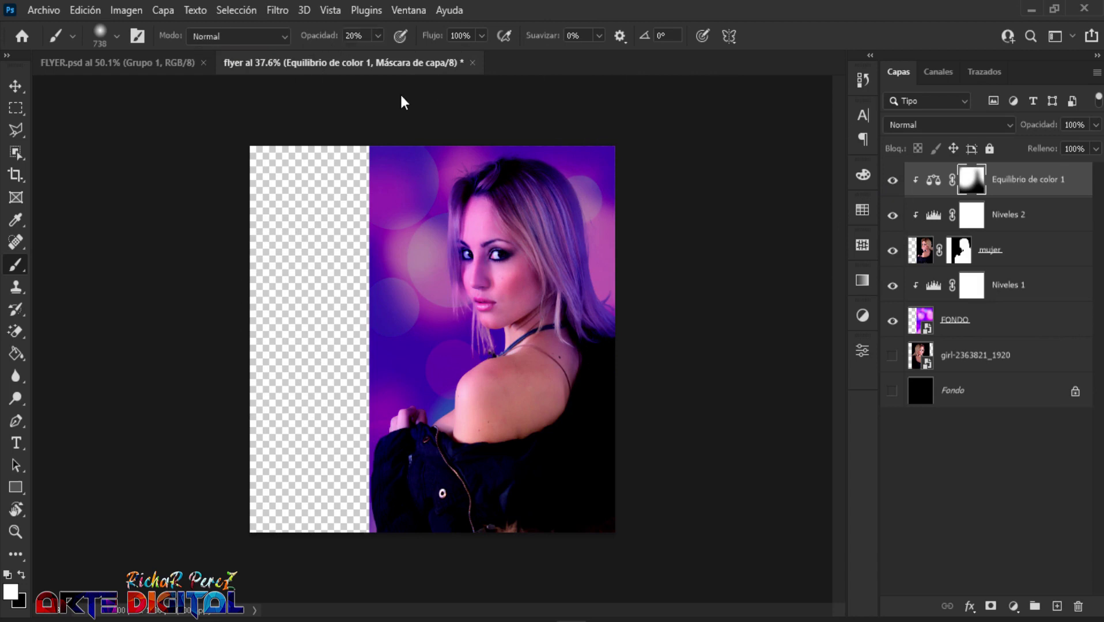
key(ctrl+plus)
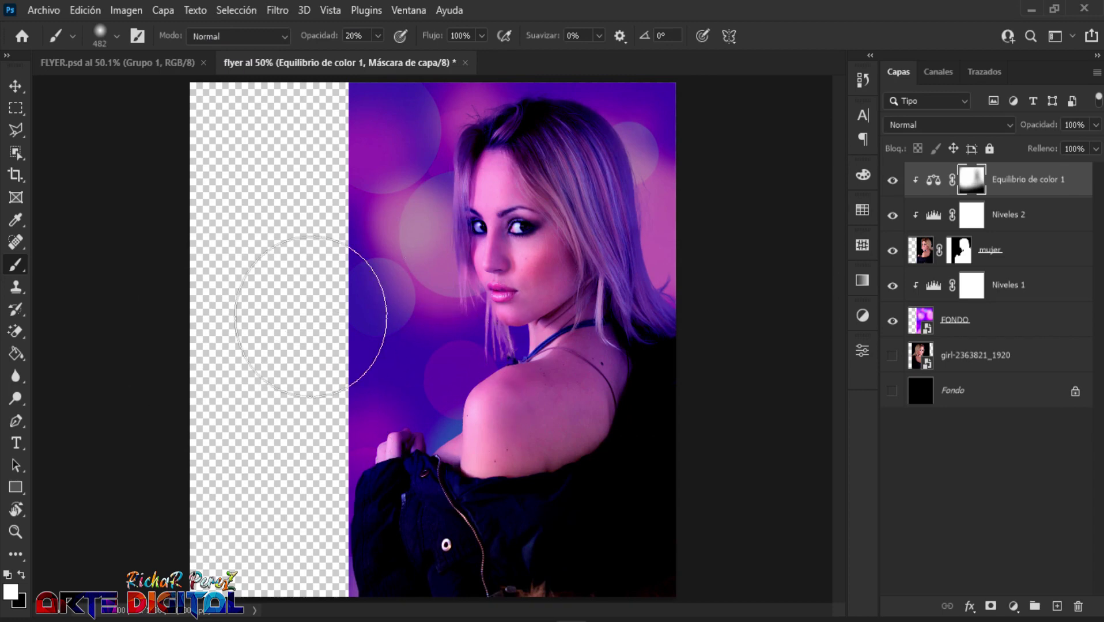
key(bracketleft)
key(bracketleft)
key(bracketleft)
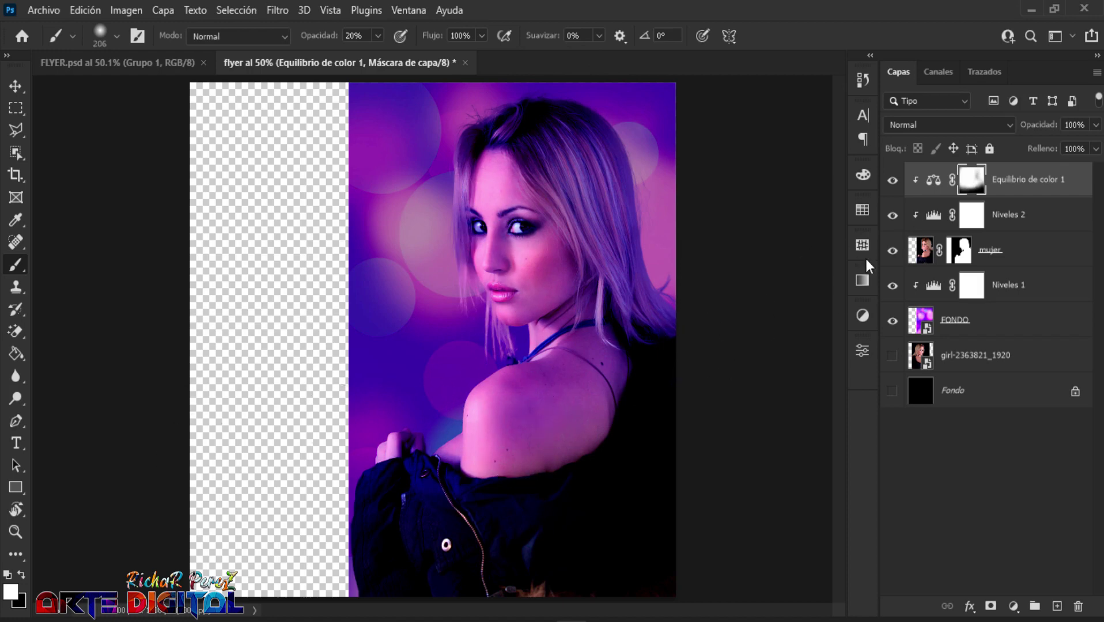
click(892, 181)
- Paint black at 100% opacity over the lower jacket to remove its purple tint
click(378, 36)
drag(377, 55, 438, 56)
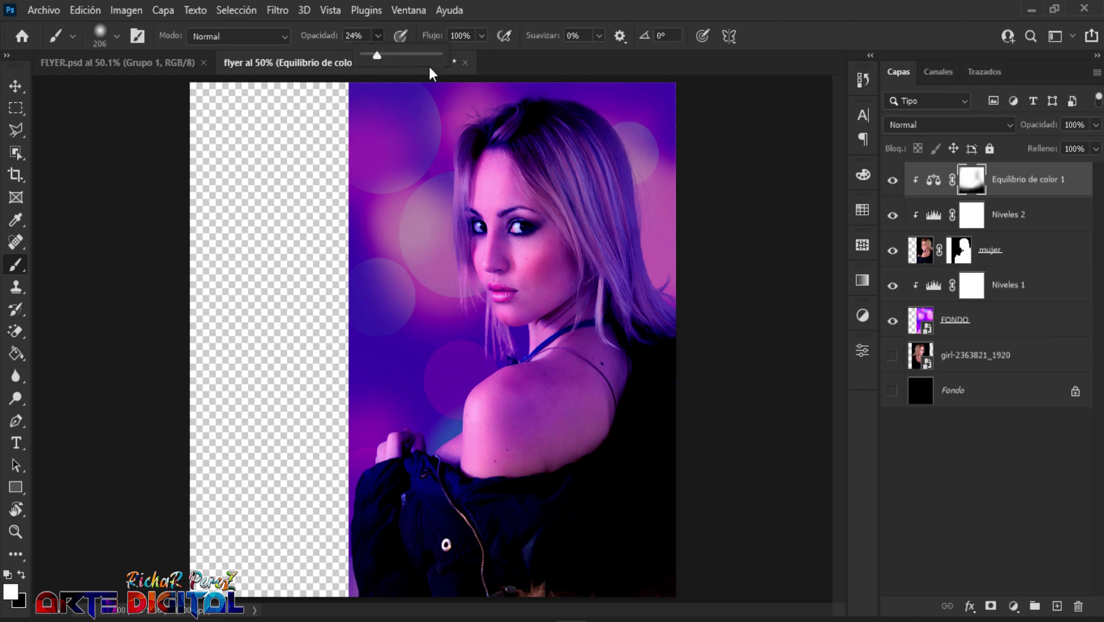
click(21, 575)
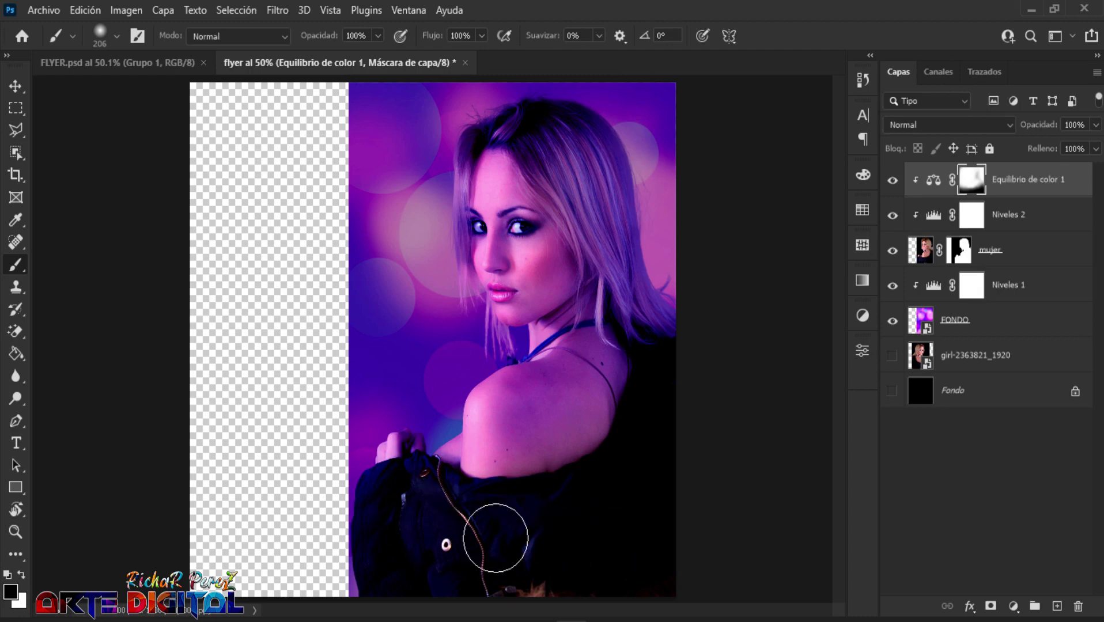
drag(633, 530, 660, 510)
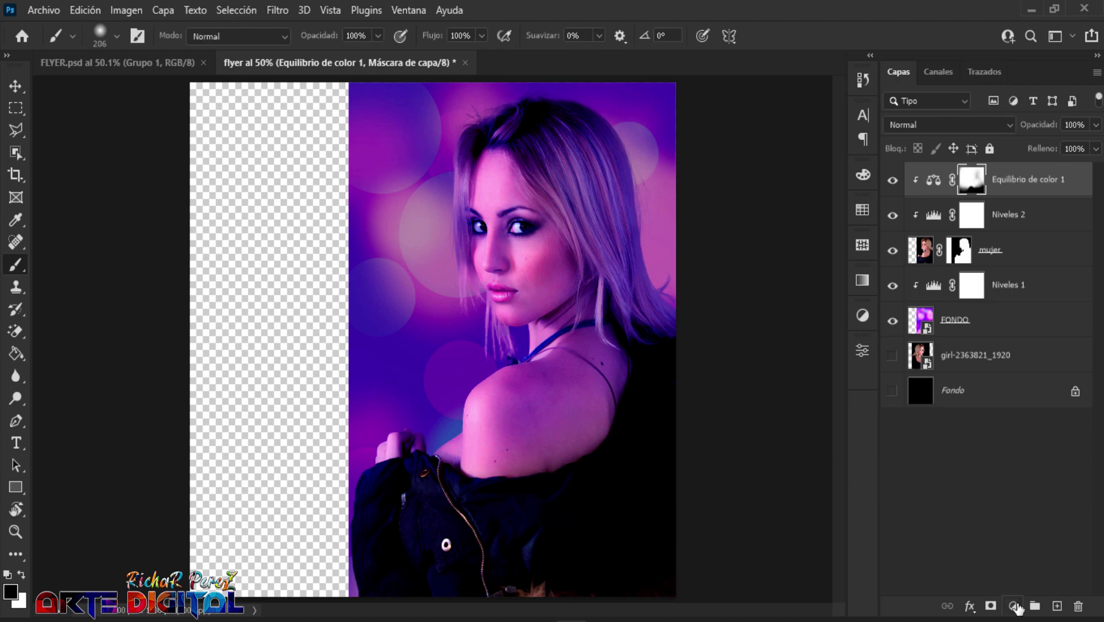
- Add a Brightness/Contrast adjustment clipped to the layer below, with contrast 18
click(1014, 606)
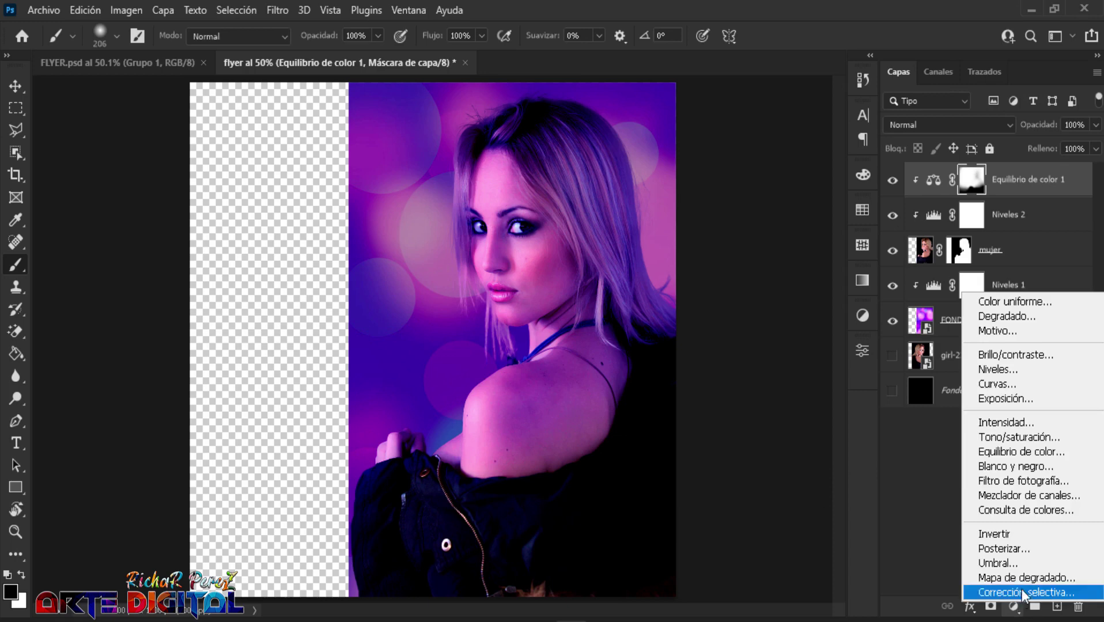
click(1023, 352)
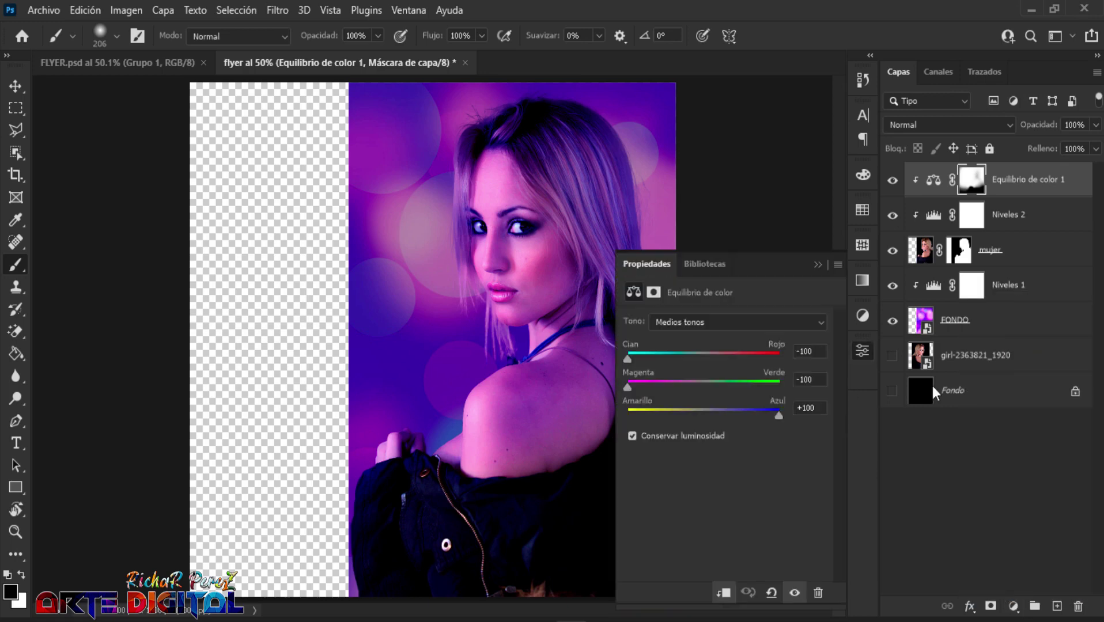
click(723, 594)
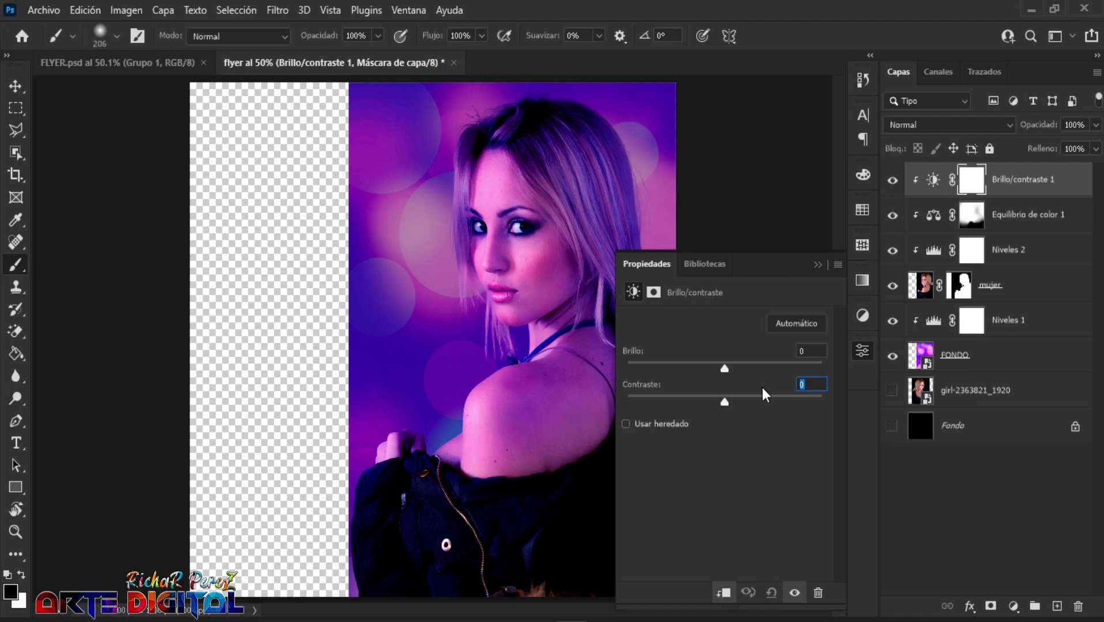
text(18)
click(818, 265)
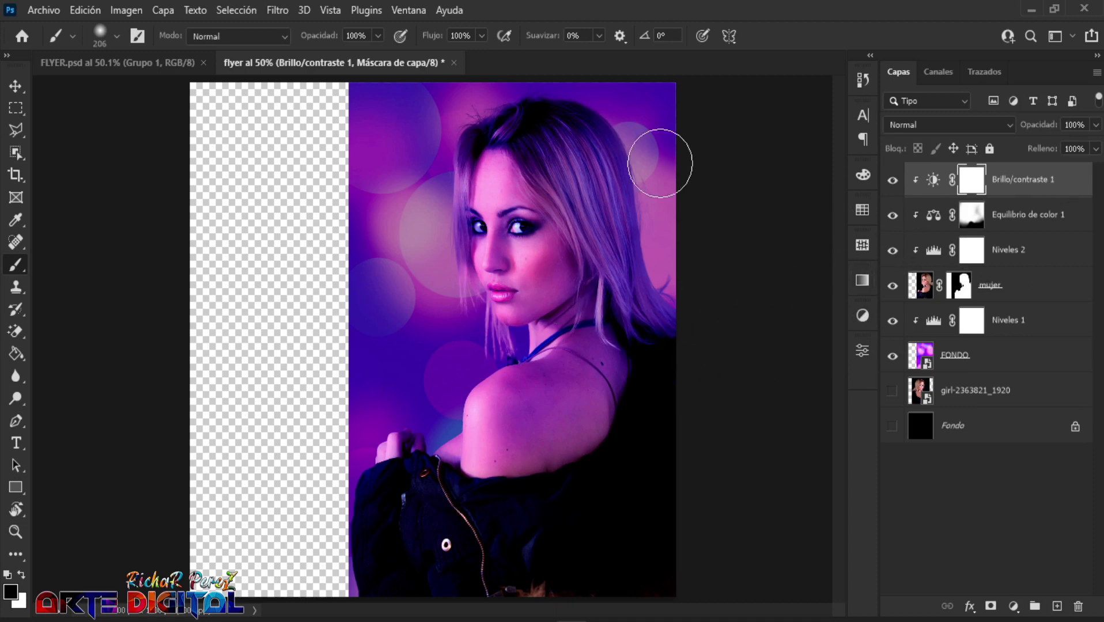
- With Niveles 1 selected, place the marble texture file as an embedded image
click(1019, 326)
click(45, 9)
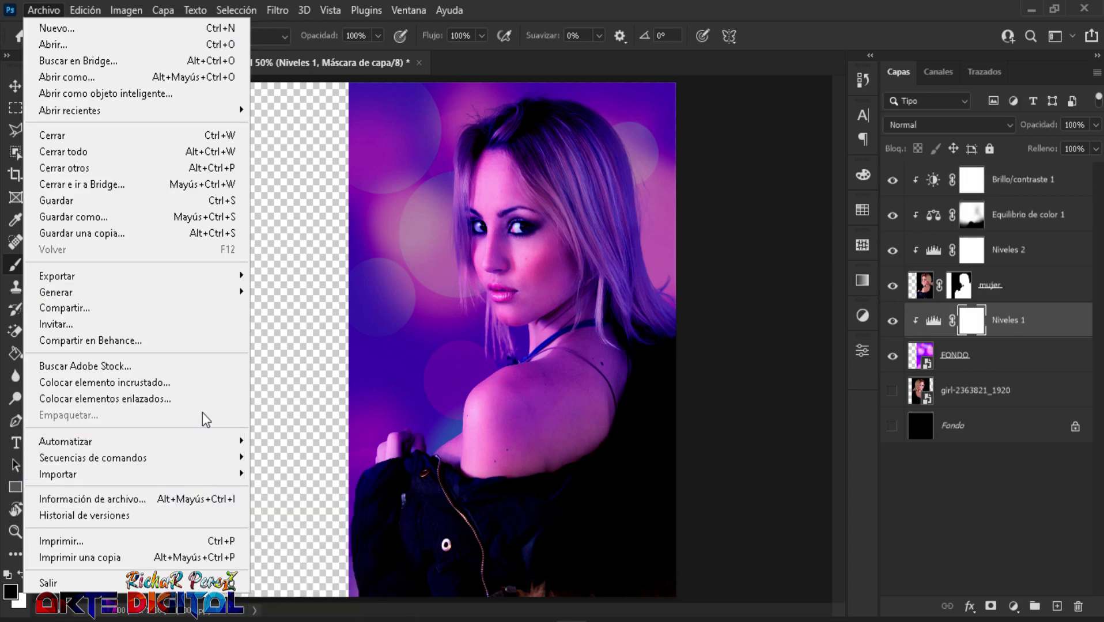
click(196, 384)
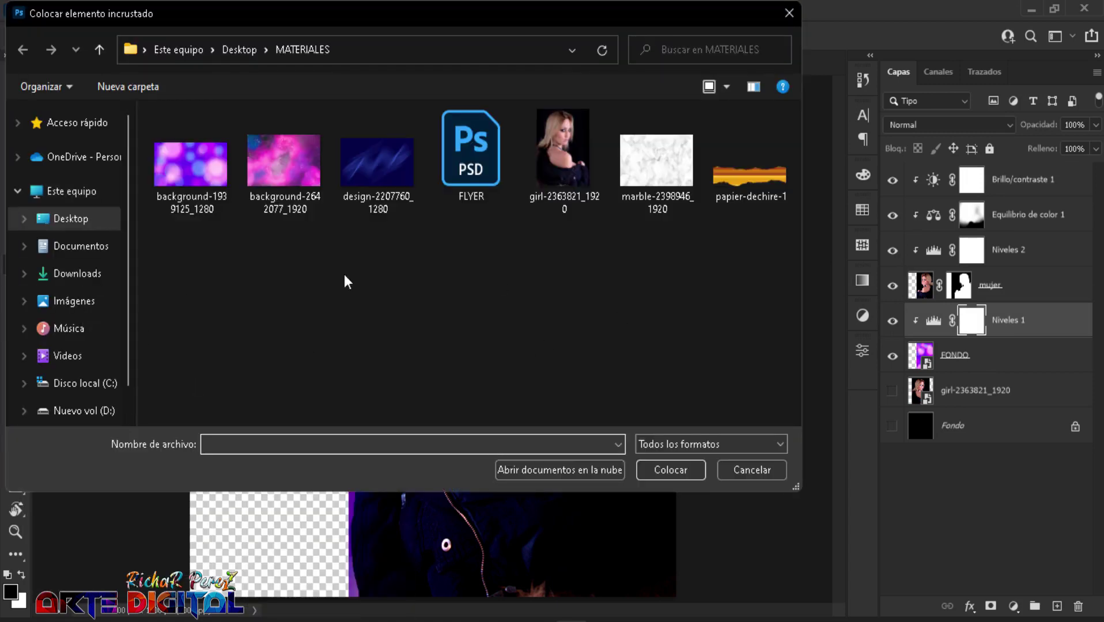
click(647, 155)
click(691, 471)
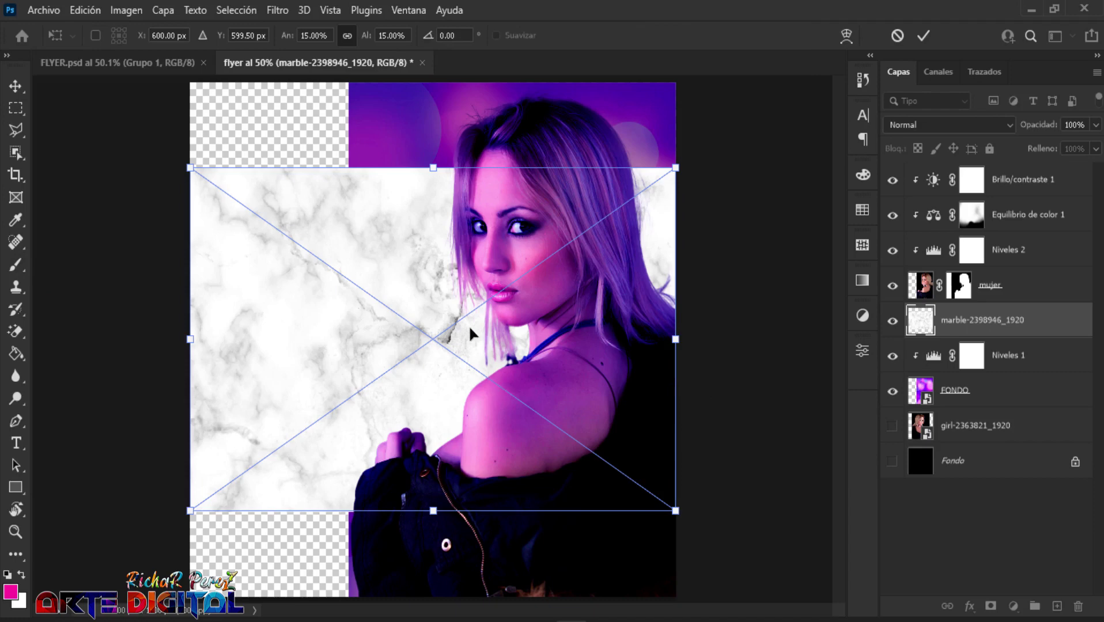
- Rotate the marble 90° clockwise, move it over the flyer's left side and commit
right_click(374, 253)
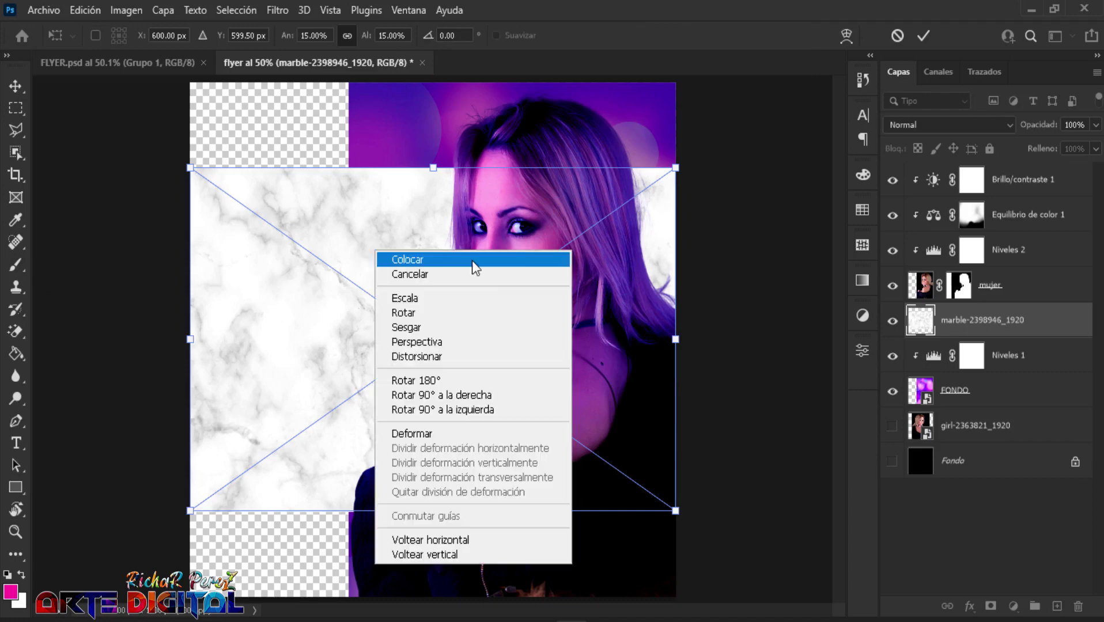
click(506, 394)
drag(463, 292, 383, 294)
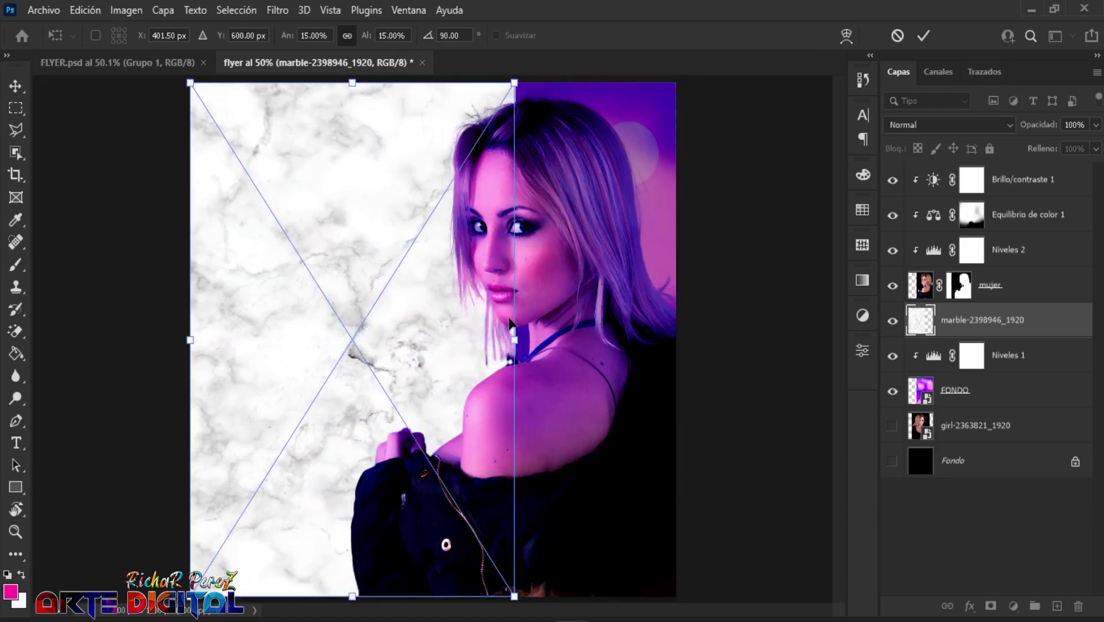
key(Return)
key(b)
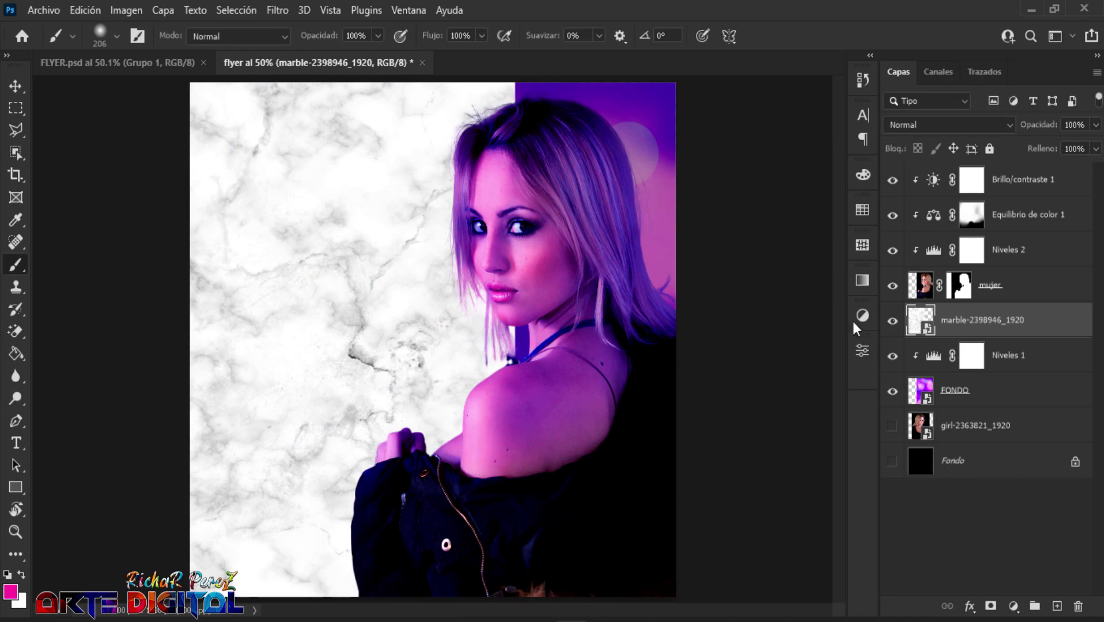
- Place the papier-dechire-1 torn-paper image as an embedded element
click(43, 9)
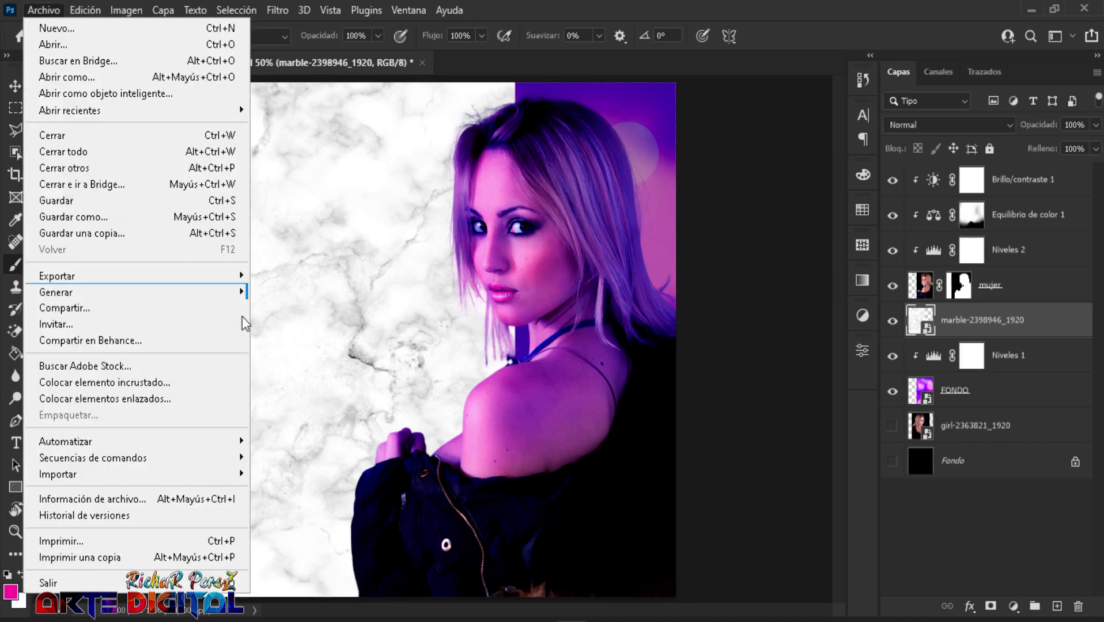
click(156, 382)
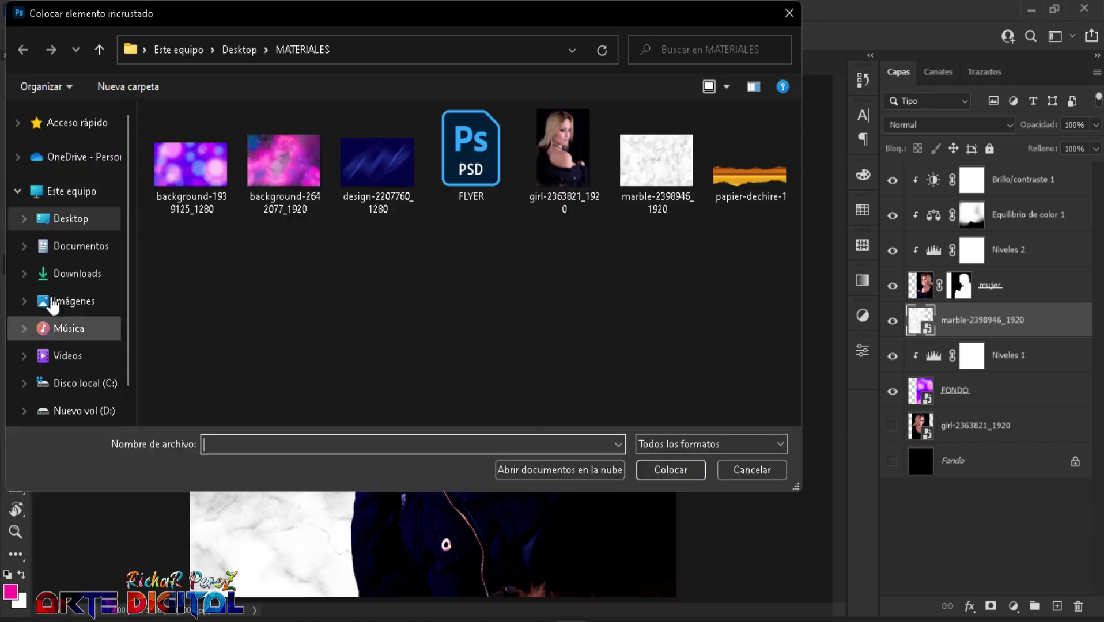
click(720, 198)
click(678, 469)
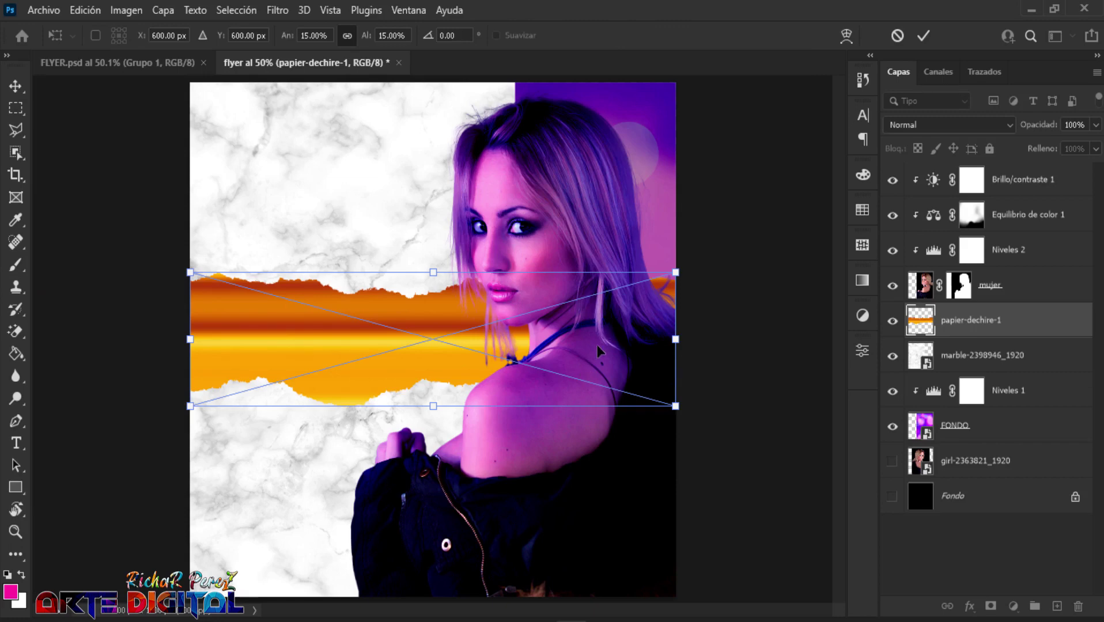
- Rotate the torn strip to about -72°, enlarge it to the canvas bottom, and commit
mouse_move(706, 429)
mouse_down()
mouse_move(691, 279)
mouse_move(512, 106)
mouse_move(507, 81)
mouse_up()
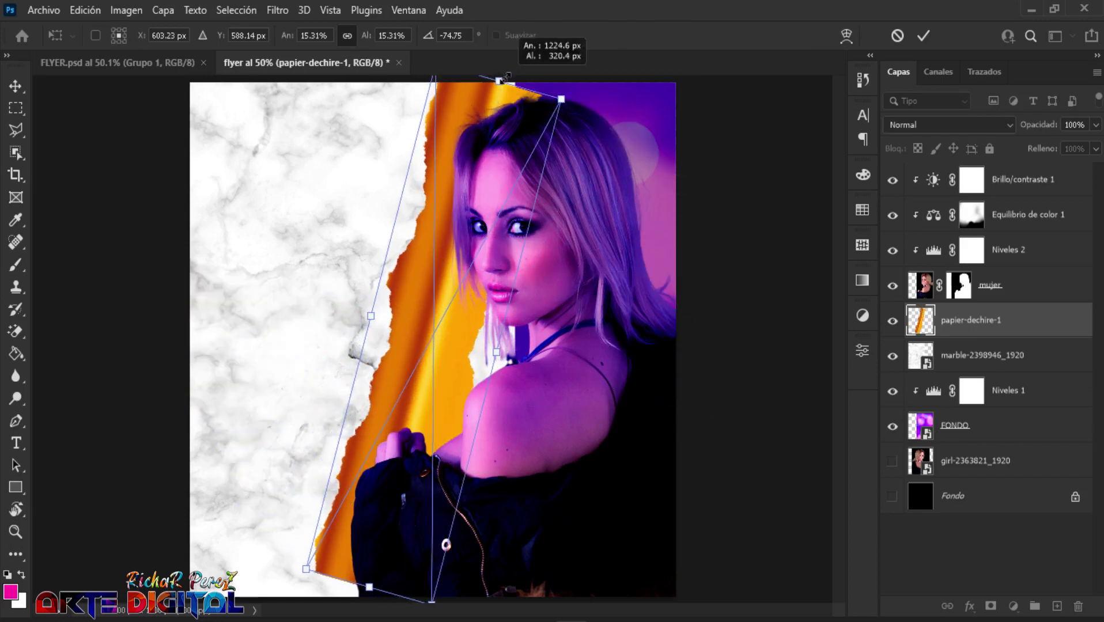
drag(531, 132, 541, 118)
drag(368, 578, 363, 615)
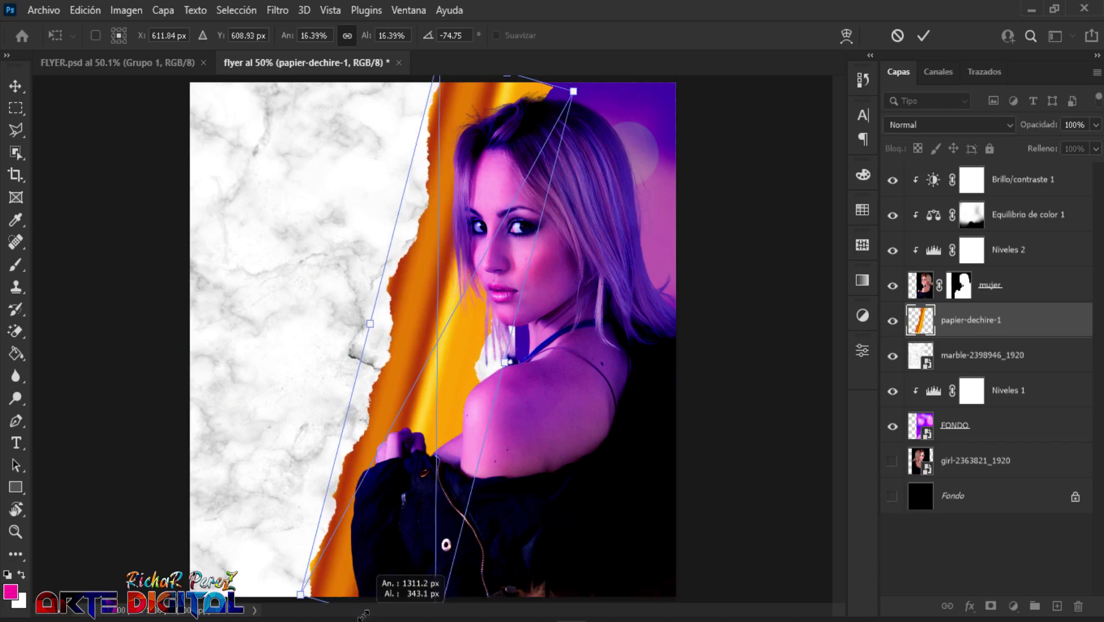
drag(616, 347, 615, 356)
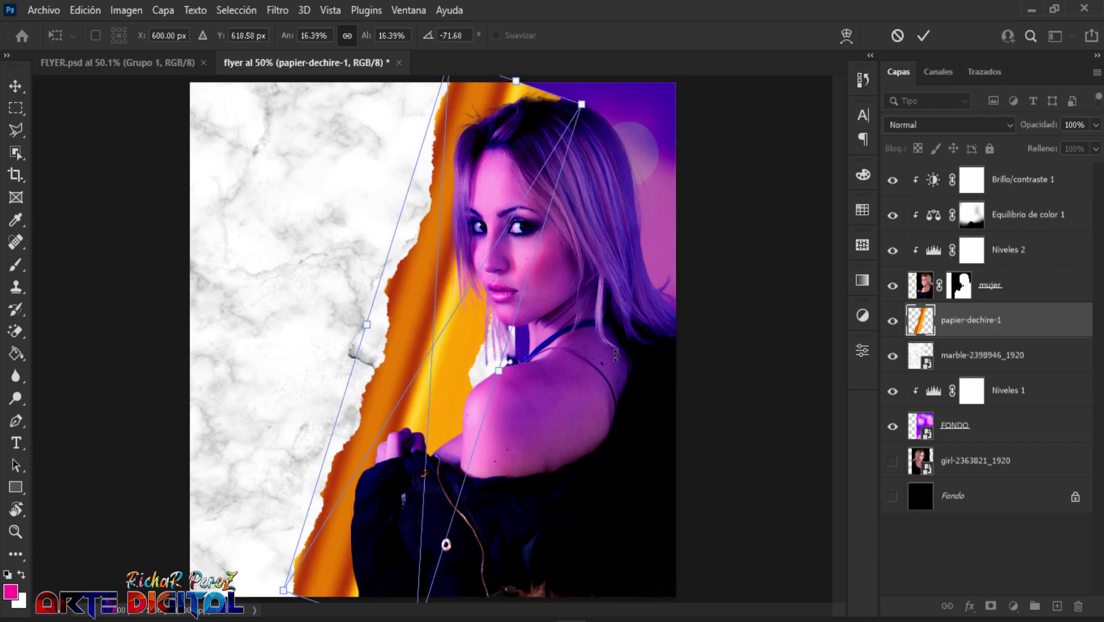
key(Return)
- Rename the marble-2398946_1920 layer to 'fondo 2'
key(b)
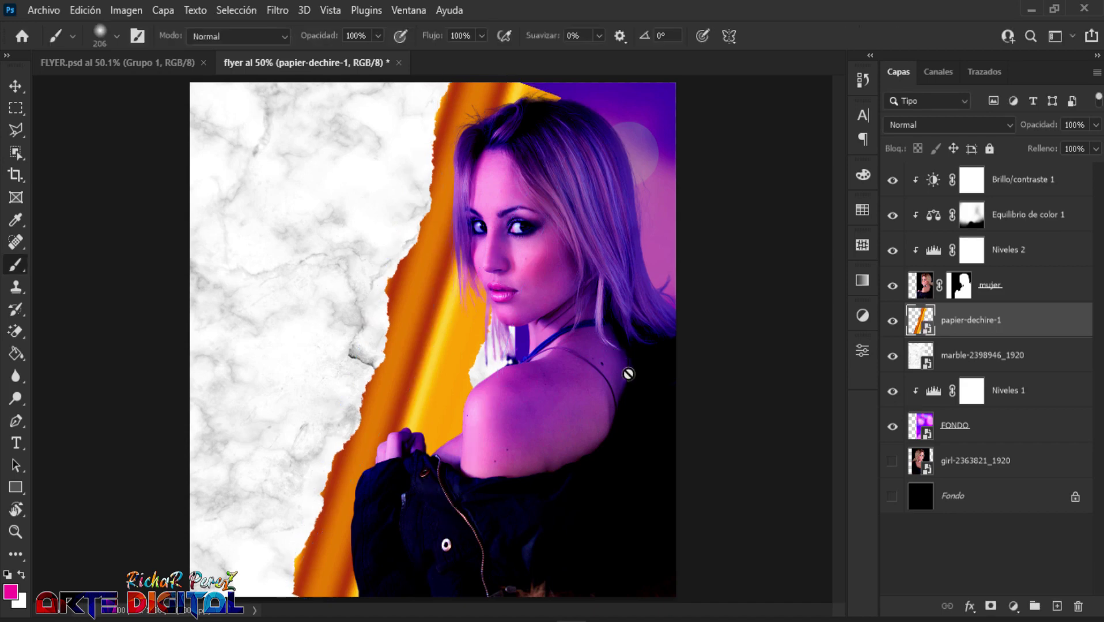
click(971, 357)
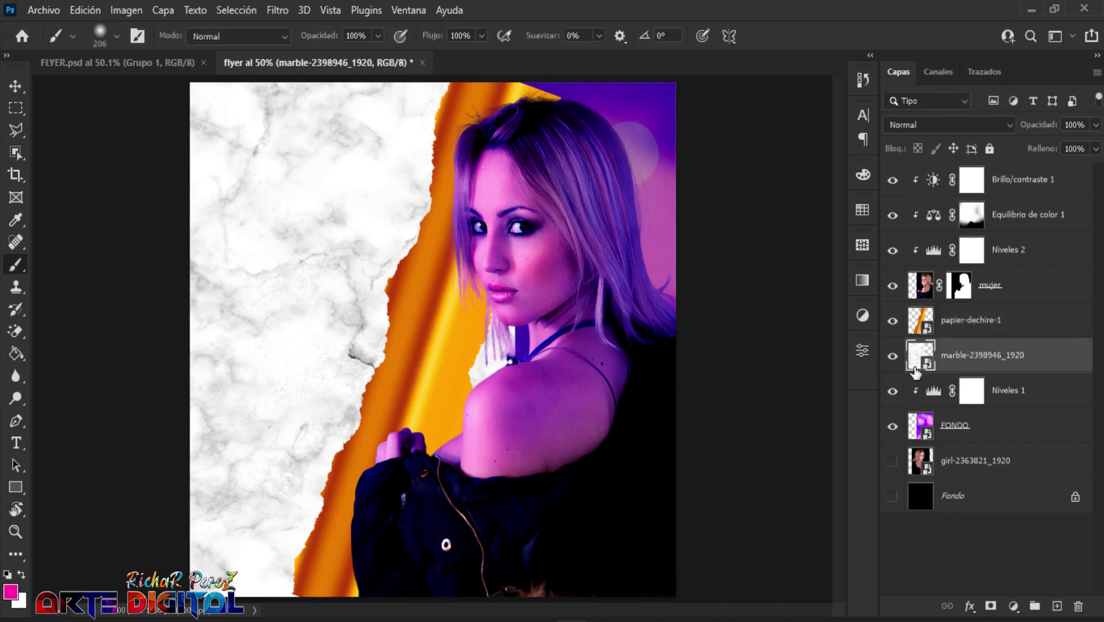
click(893, 357)
double_click(1018, 363)
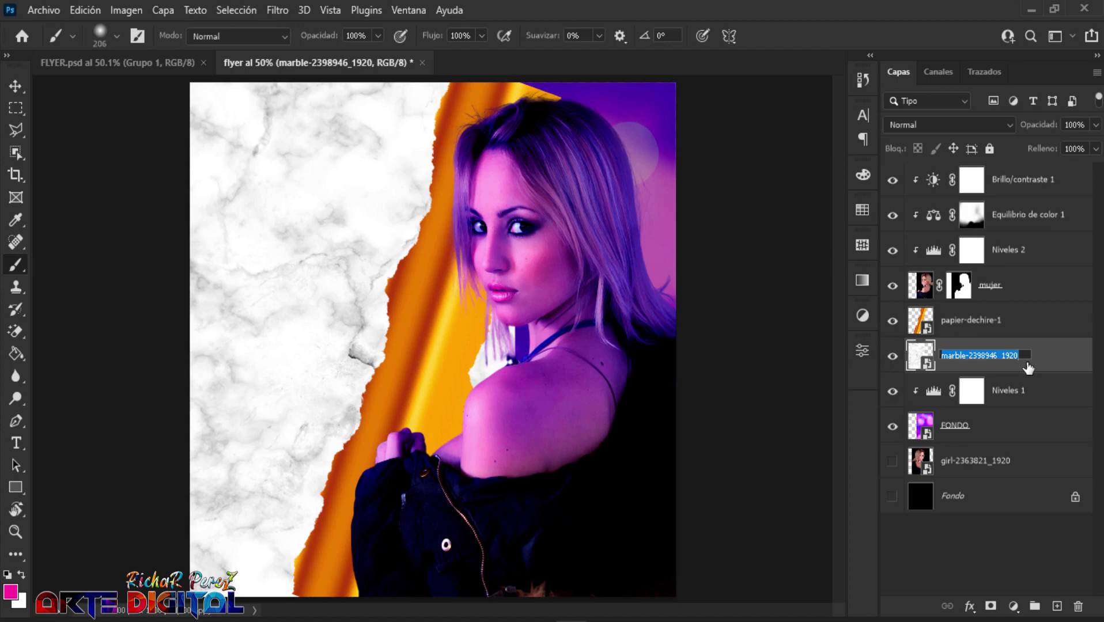
text(fondo 2)
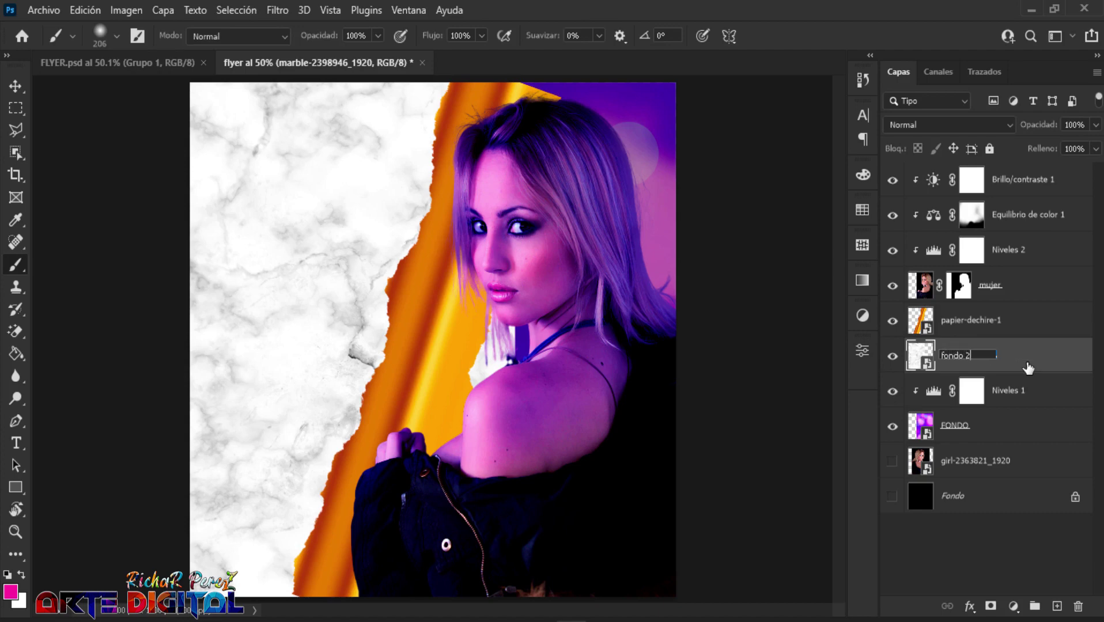
key(Return)
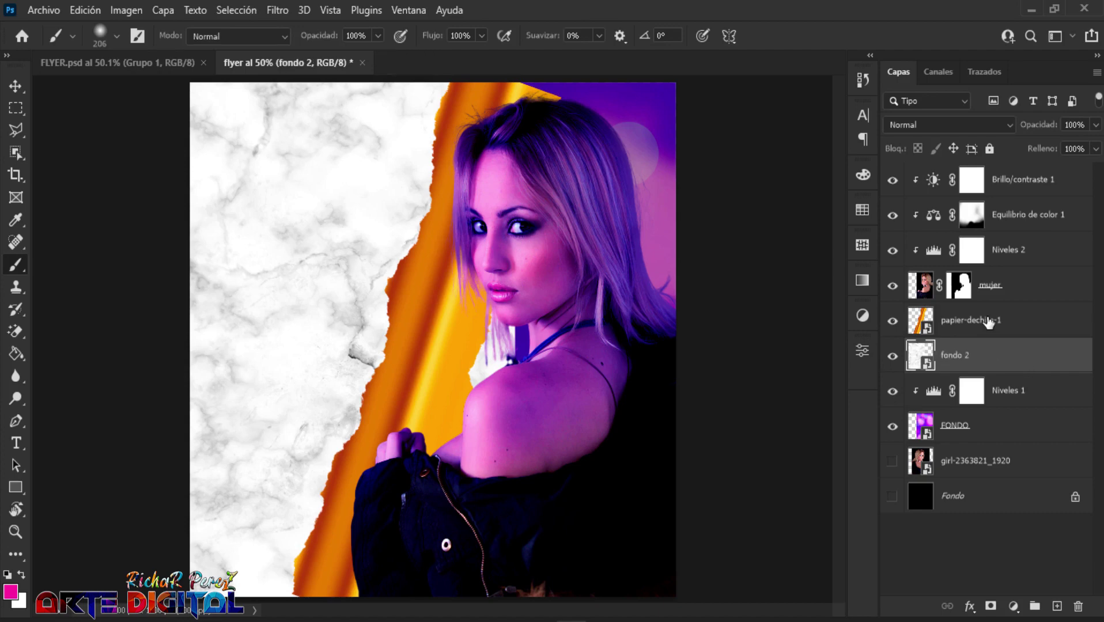
- Rename the papier-dechire-1 layer to 'rasgado'
click(989, 323)
double_click(989, 332)
text(rasgado)
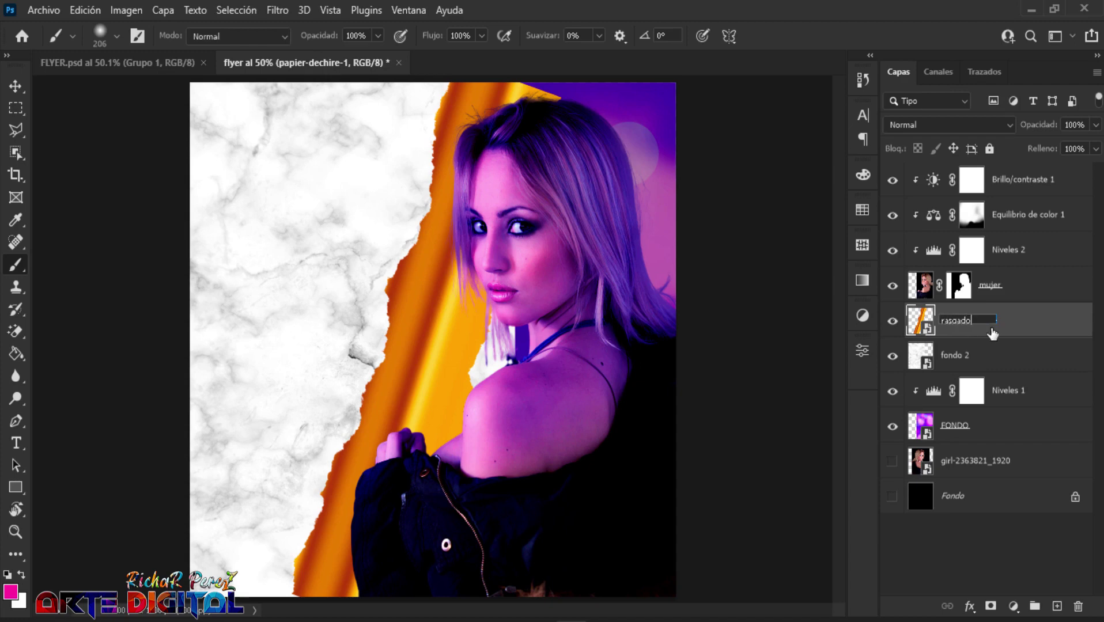
key(Return)
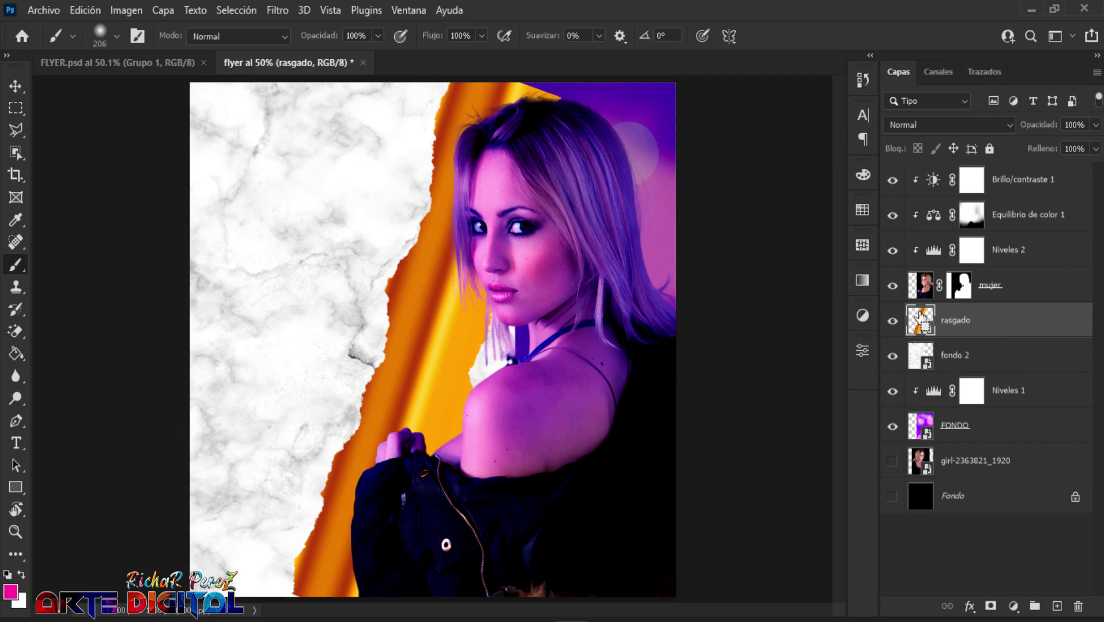
- Mask fondo 2 from the rasgado selection, inverted so the marble stays on the left
ctrl+click(922, 319)
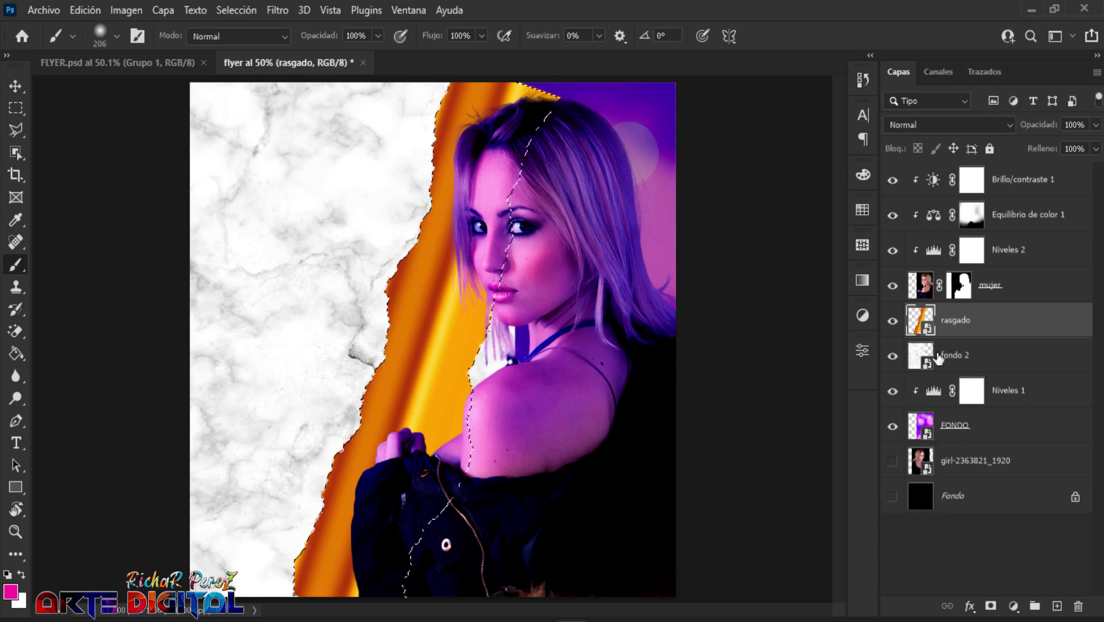
click(961, 367)
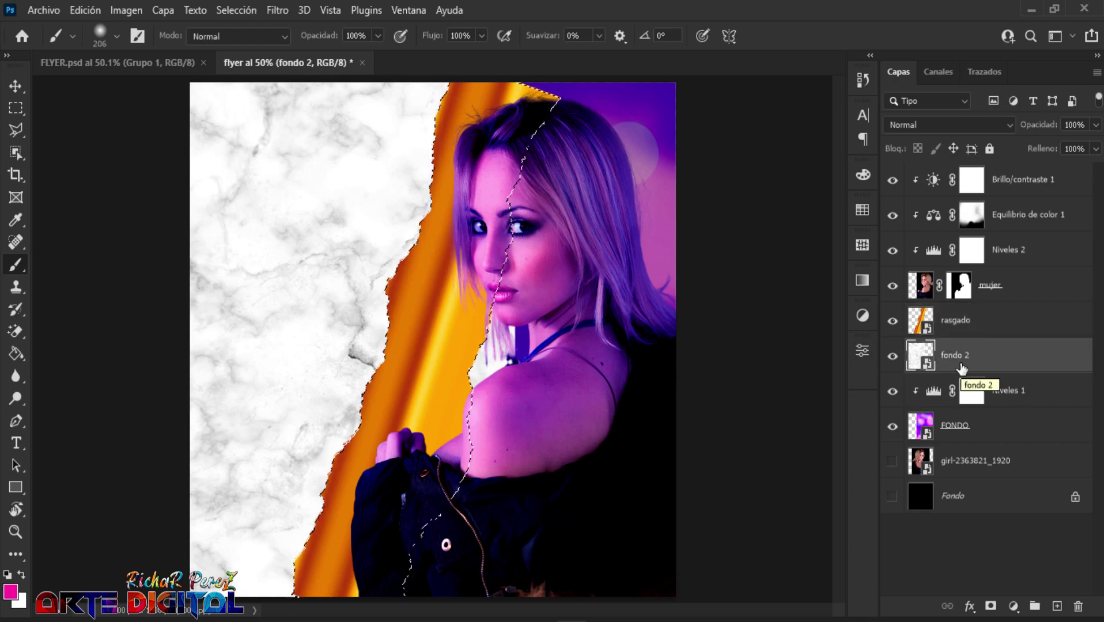
click(990, 607)
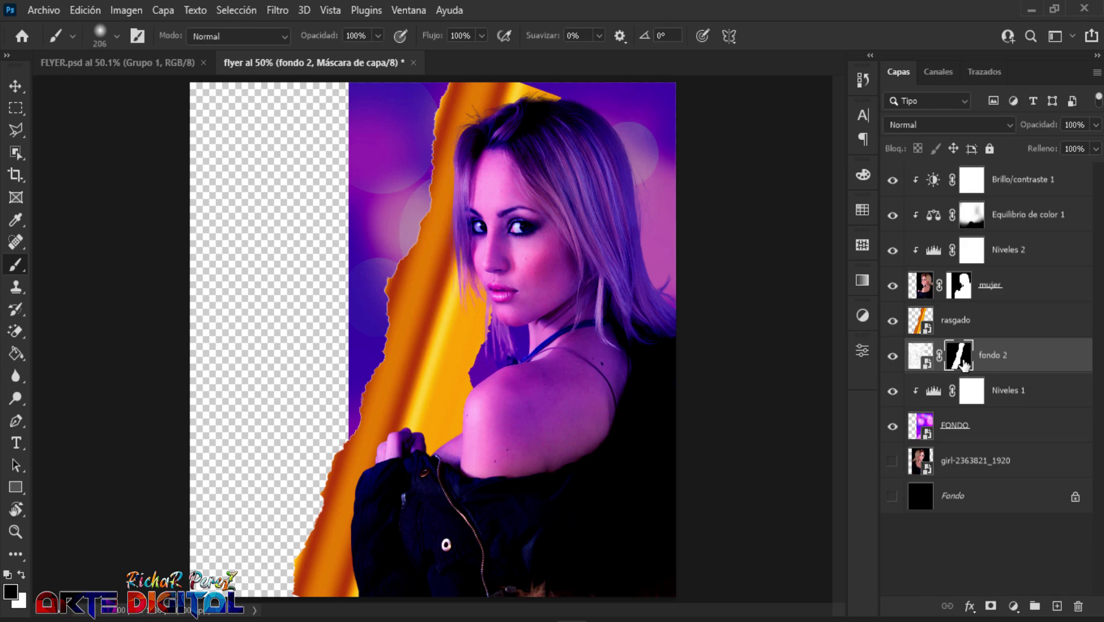
key(ctrl+i)
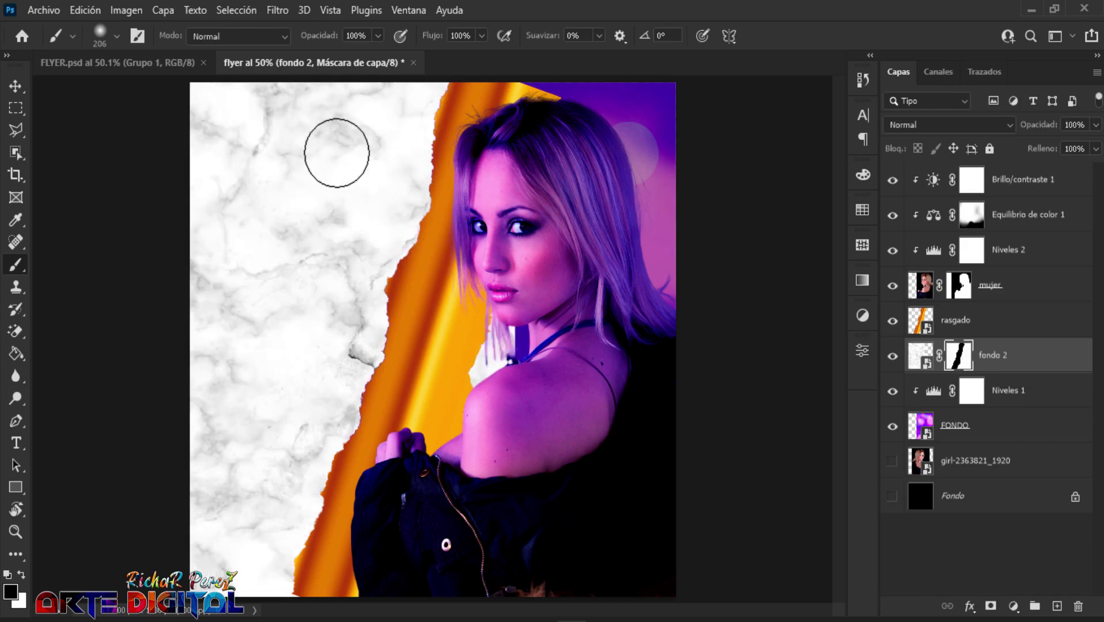
- Hide rasgado and the woman, paint out the leftover marble strip in black, then show the woman
click(894, 323)
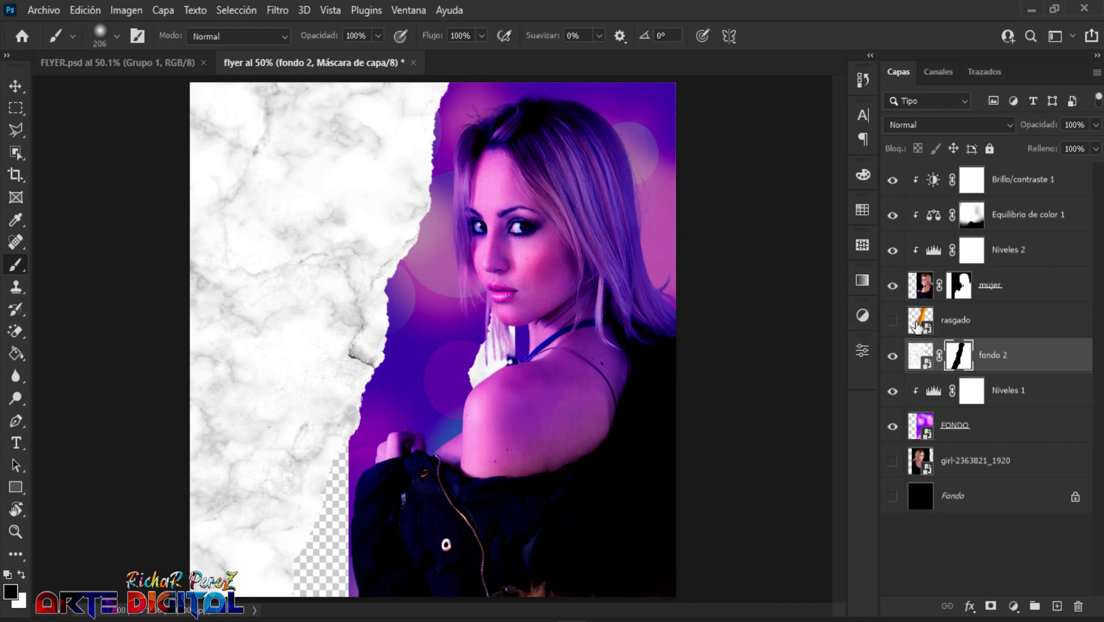
click(893, 285)
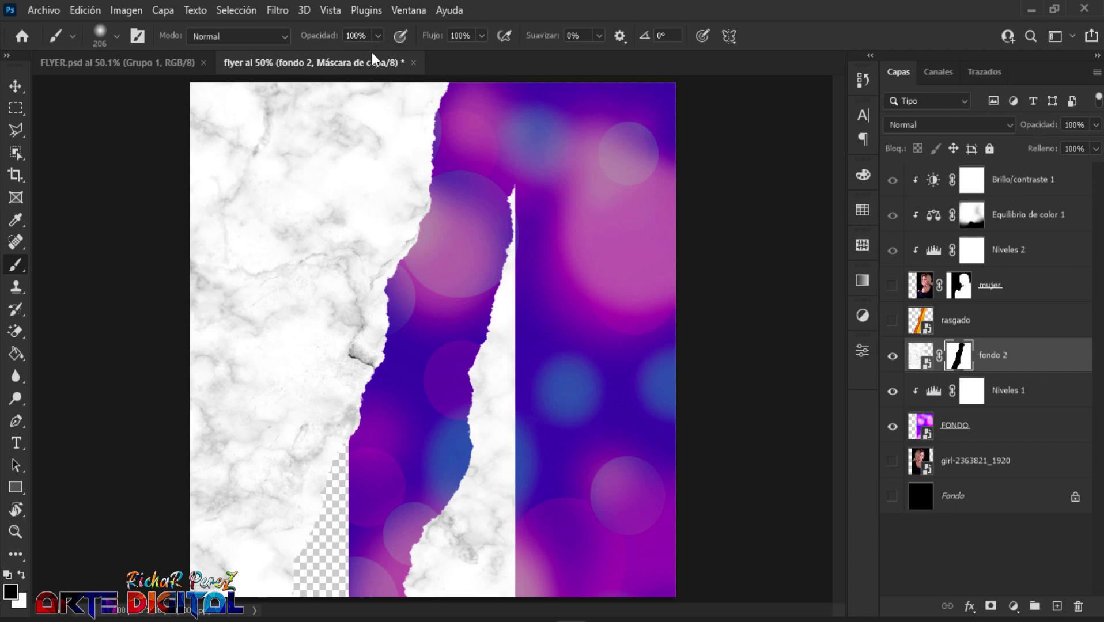
right_click(320, 238)
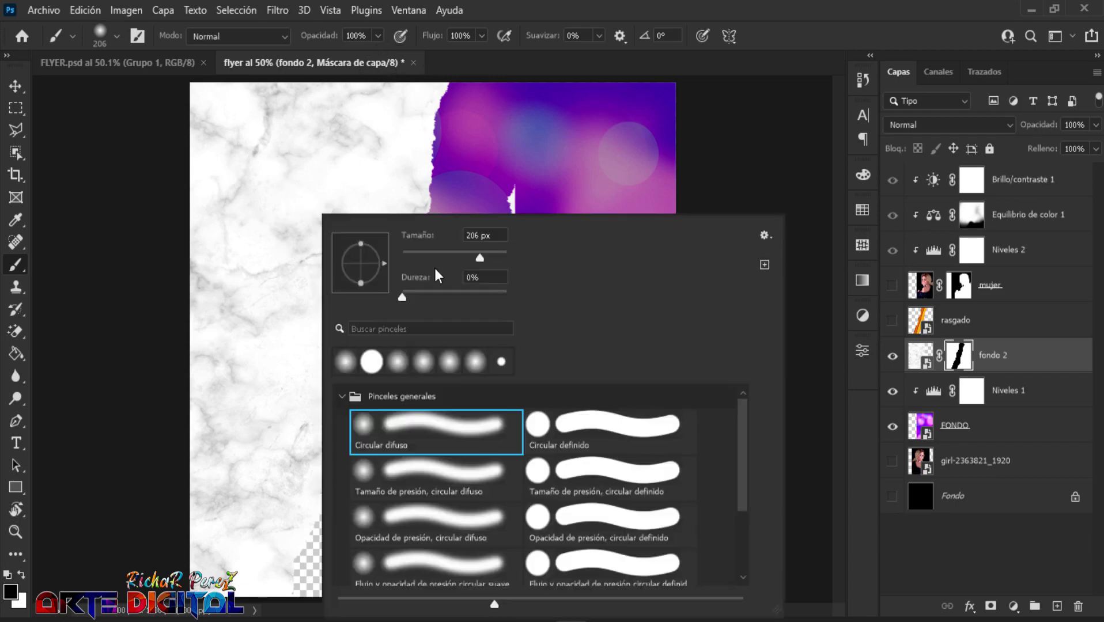
key(Return)
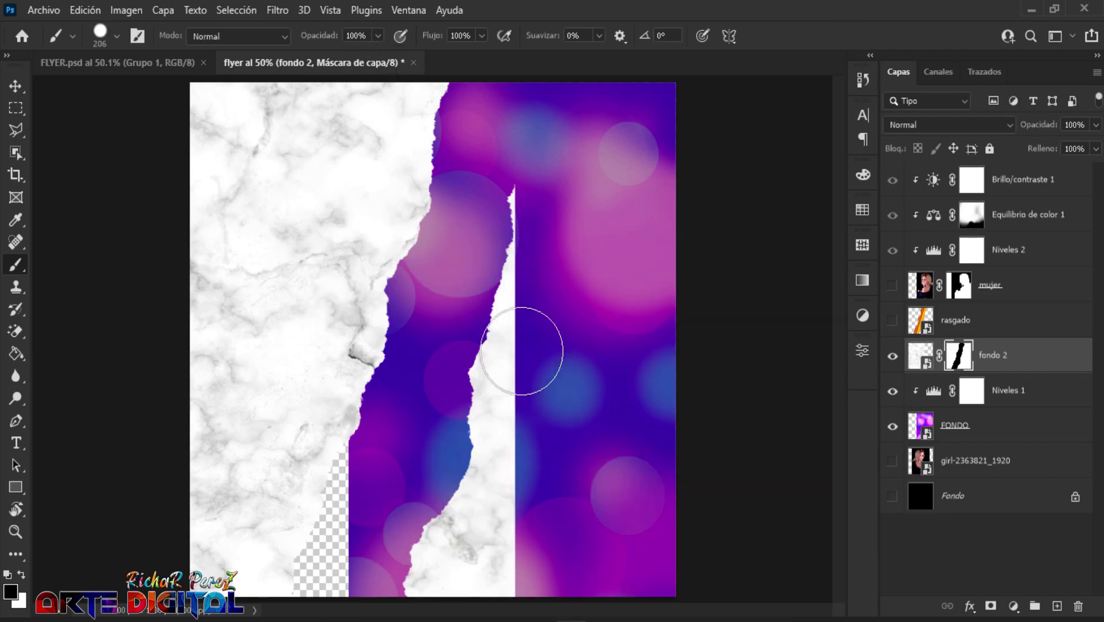
mouse_move(525, 192)
mouse_down()
mouse_move(442, 584)
mouse_move(461, 513)
mouse_up()
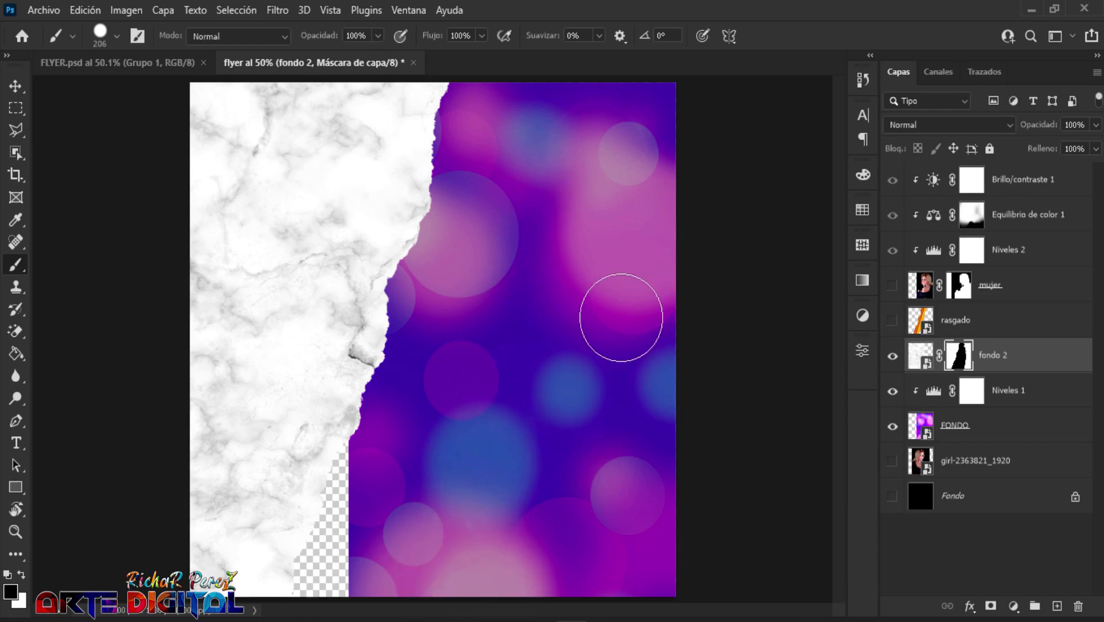
click(893, 286)
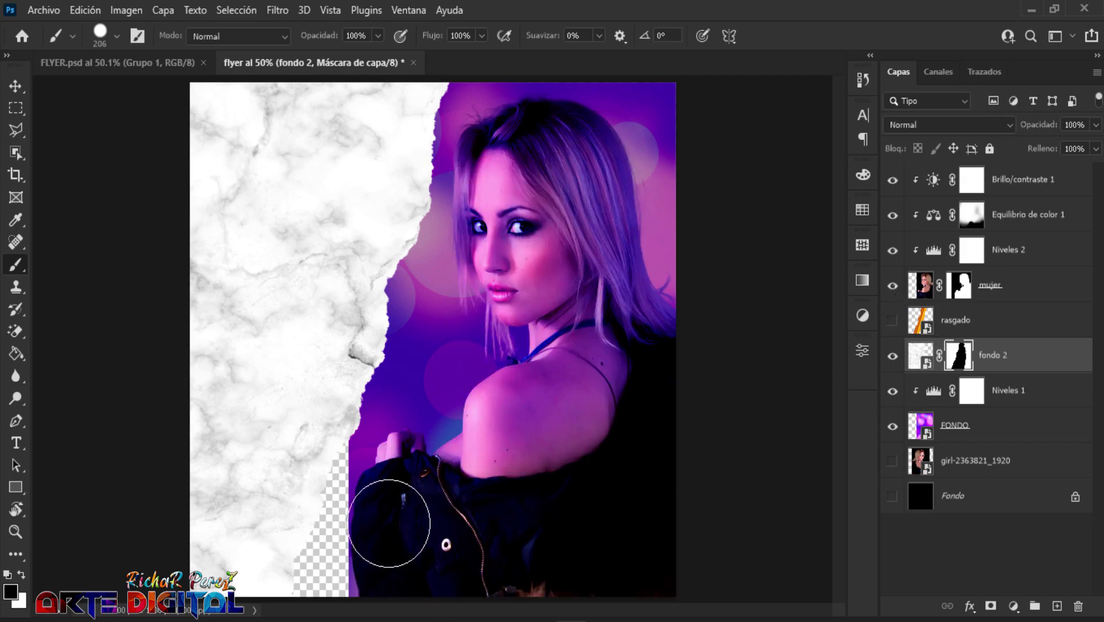
- Zoom in, toggle the Fondo layer on and off, and make the rasgado torn-paper layer visible again
alt+scroll(387, 489, up, 3)
scroll(382, 456, down, 3)
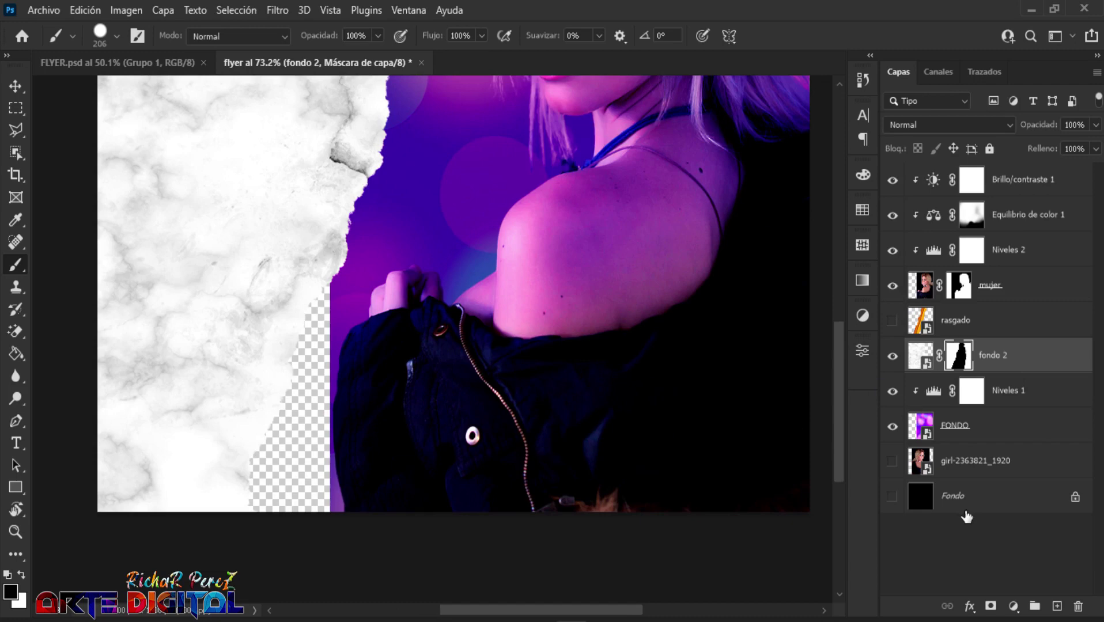
click(893, 497)
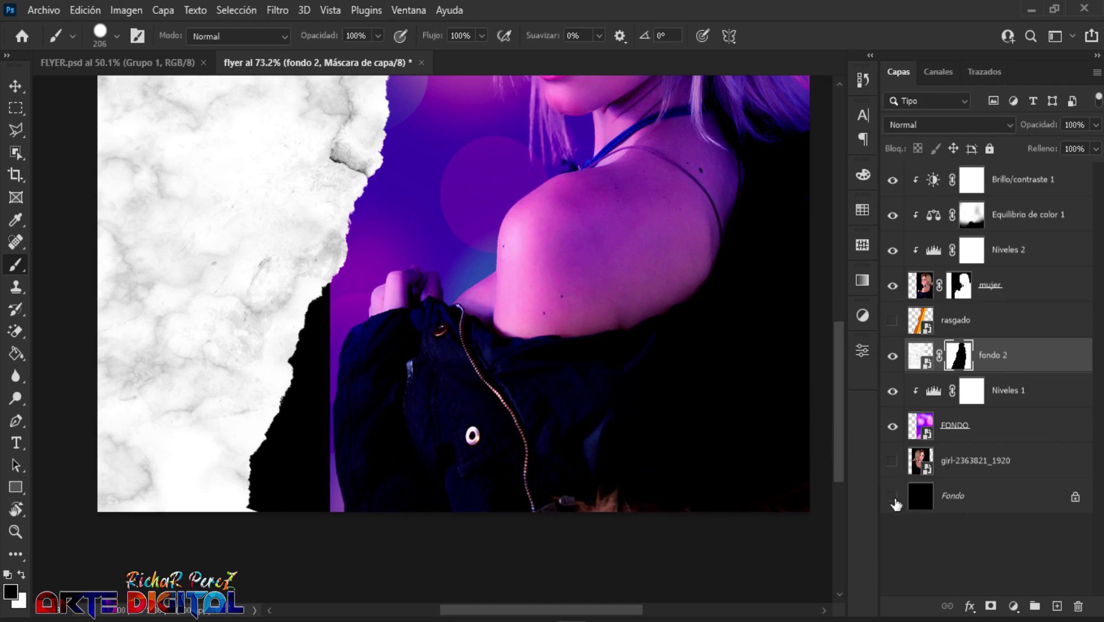
click(894, 499)
scroll(393, 422, up, 1)
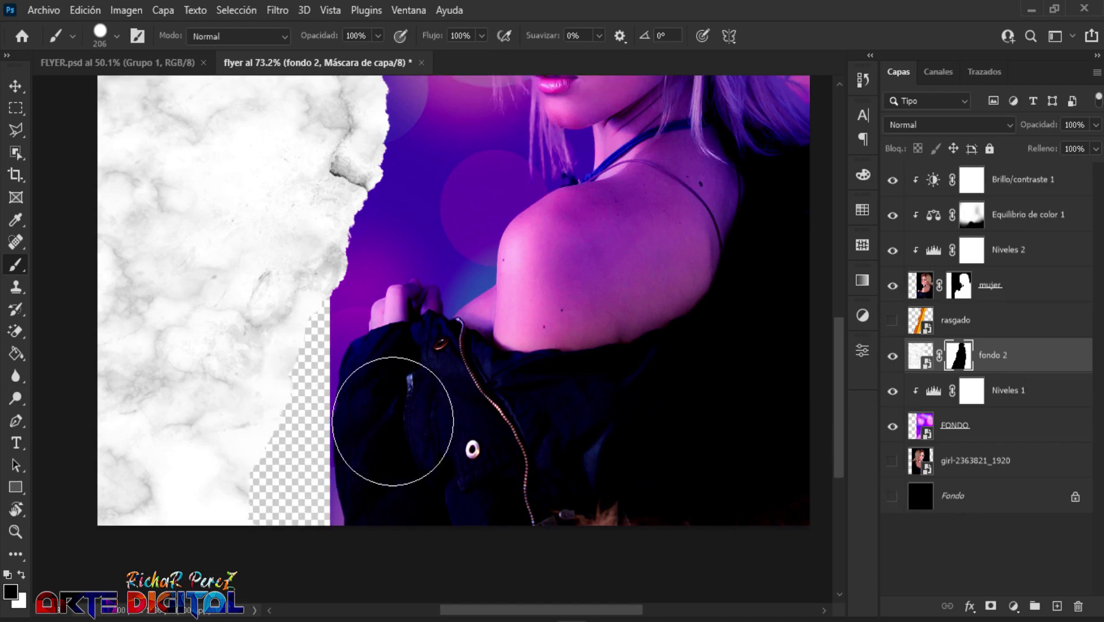
scroll(392, 421, up, 5)
click(921, 355)
click(892, 497)
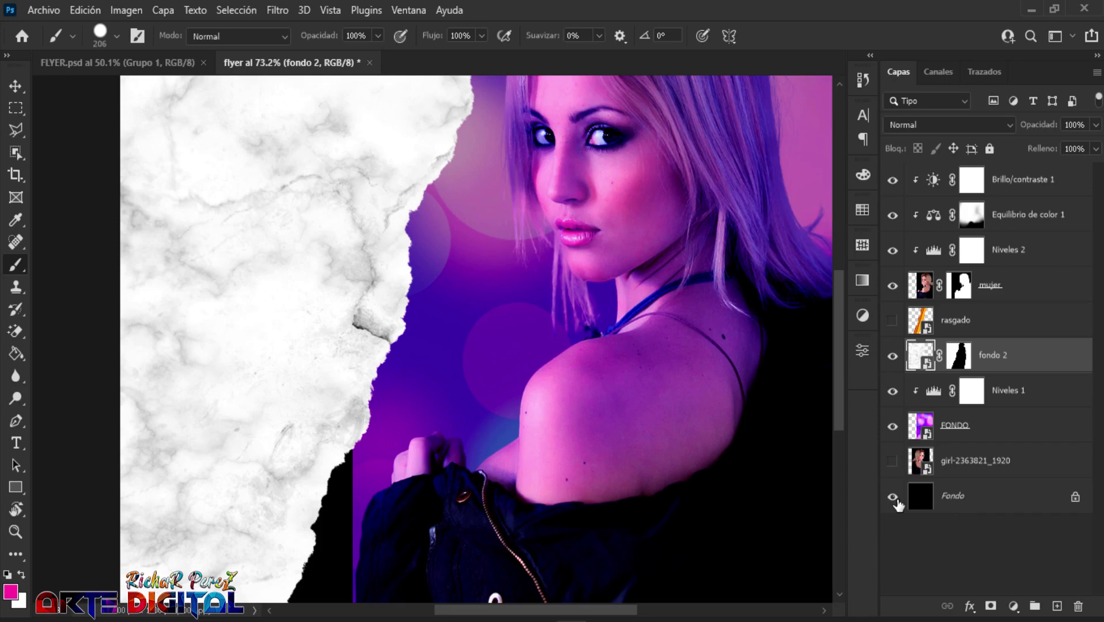
click(893, 498)
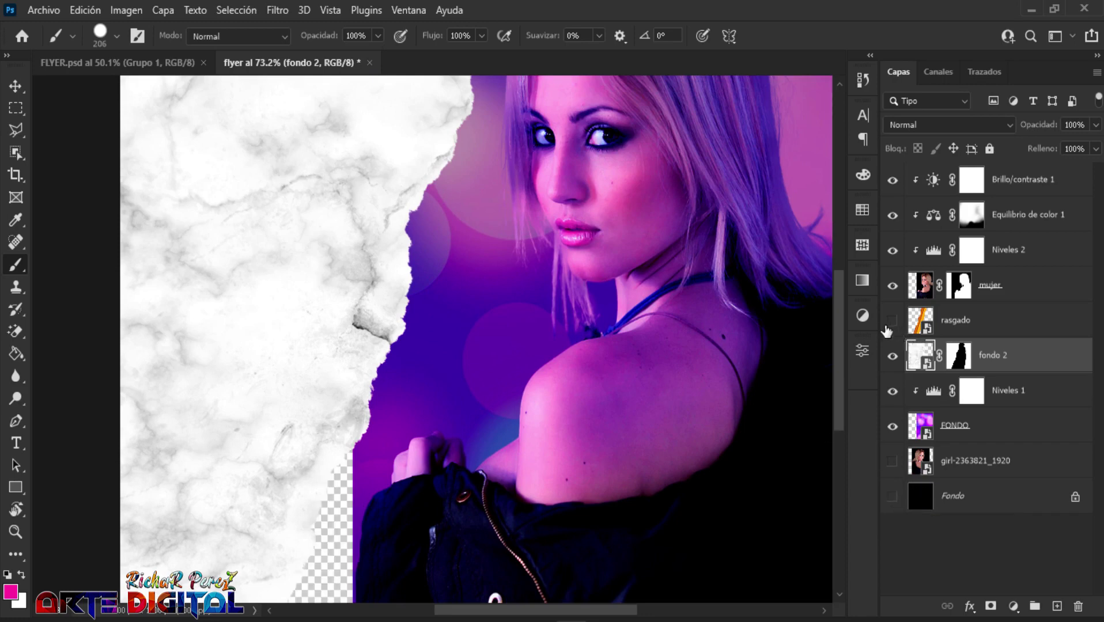
click(967, 327)
- Rotate the rasgado torn strip toward vertical and commit the transform
click(892, 321)
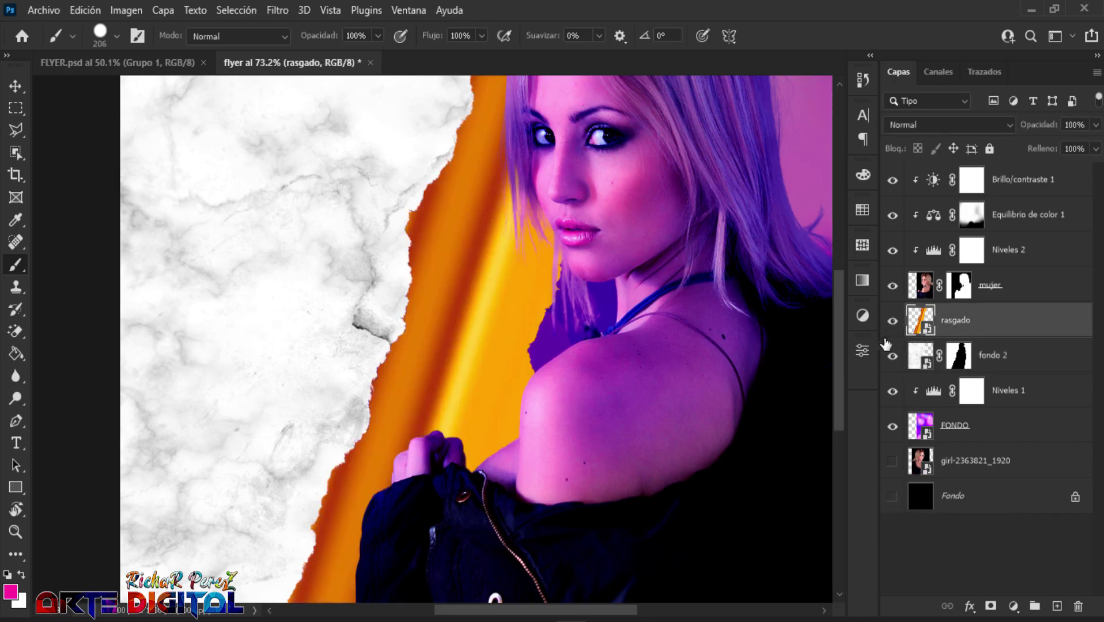
key(ctrl+t)
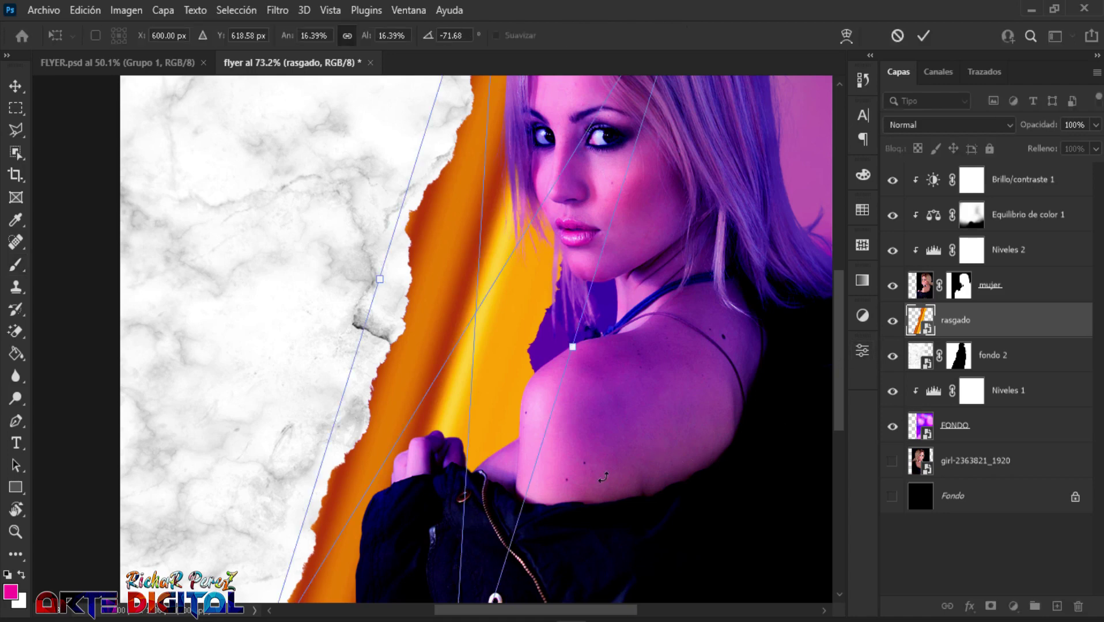
mouse_move(646, 452)
mouse_down()
mouse_move(609, 413)
mouse_move(597, 426)
mouse_move(616, 410)
mouse_up()
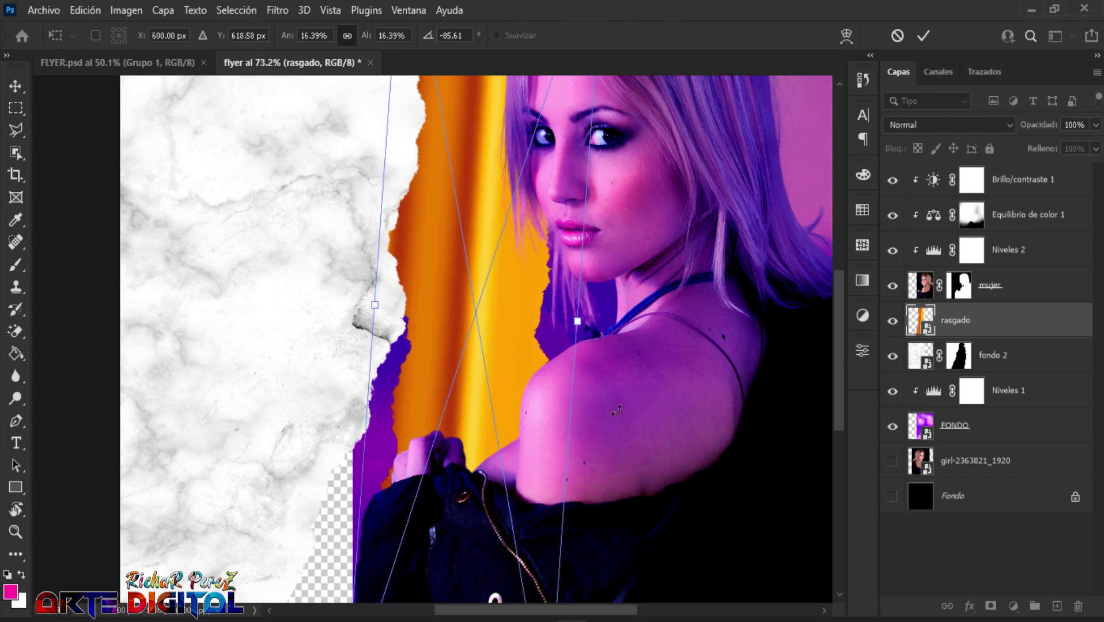
key(Return)
key(b)
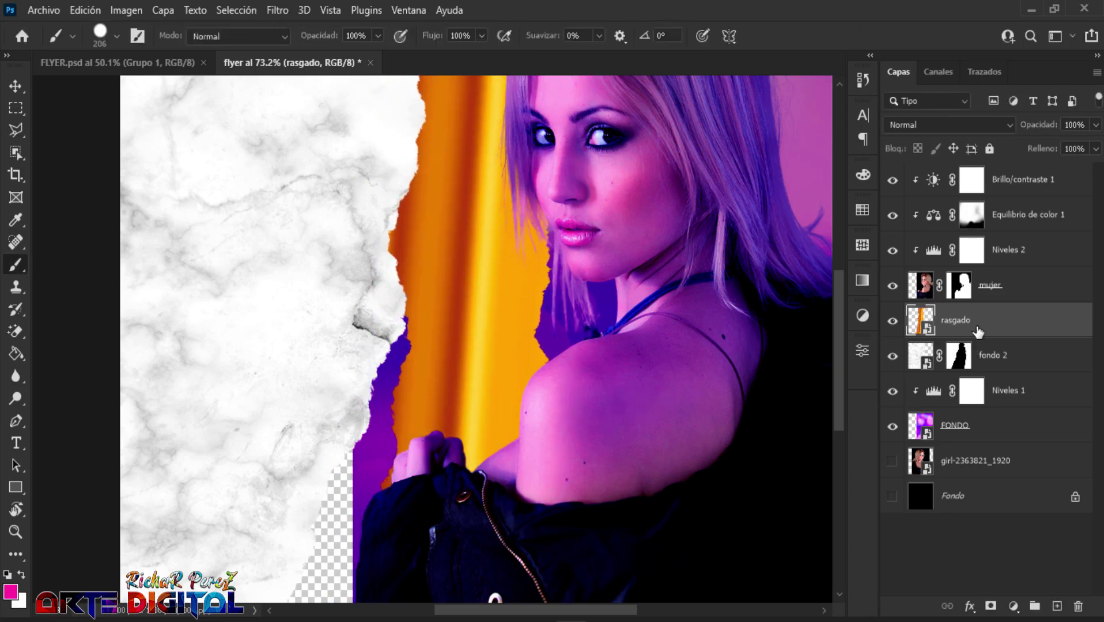
- Move rasgado to the top, rotate it about -93° and shift it left along the torn edge
drag(978, 332, 980, 164)
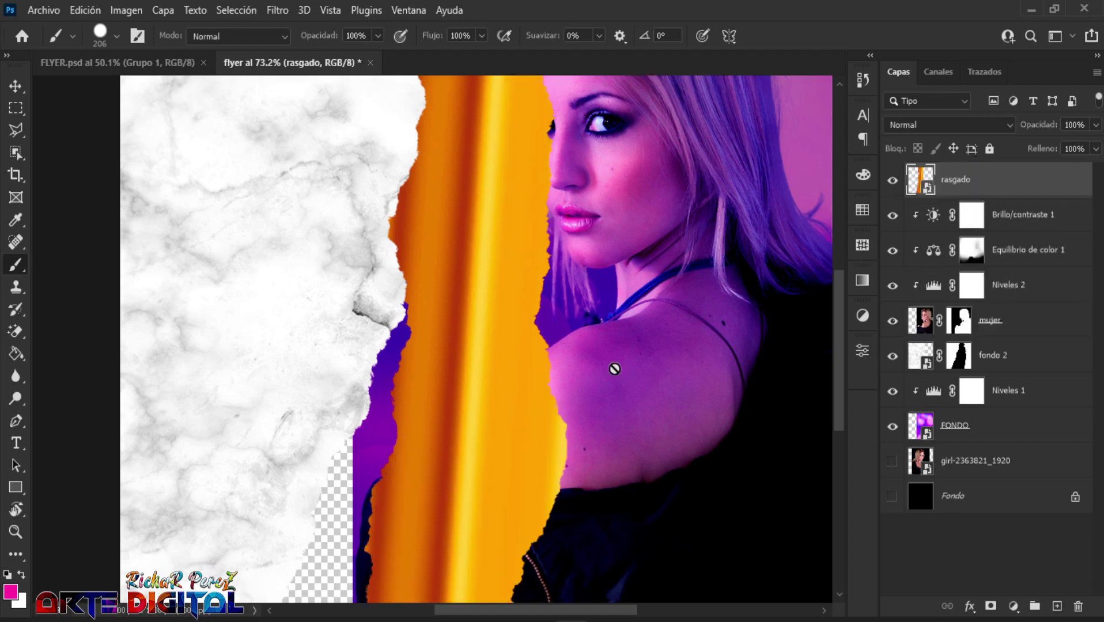
scroll(614, 369, down, 3)
key(ctrl+t)
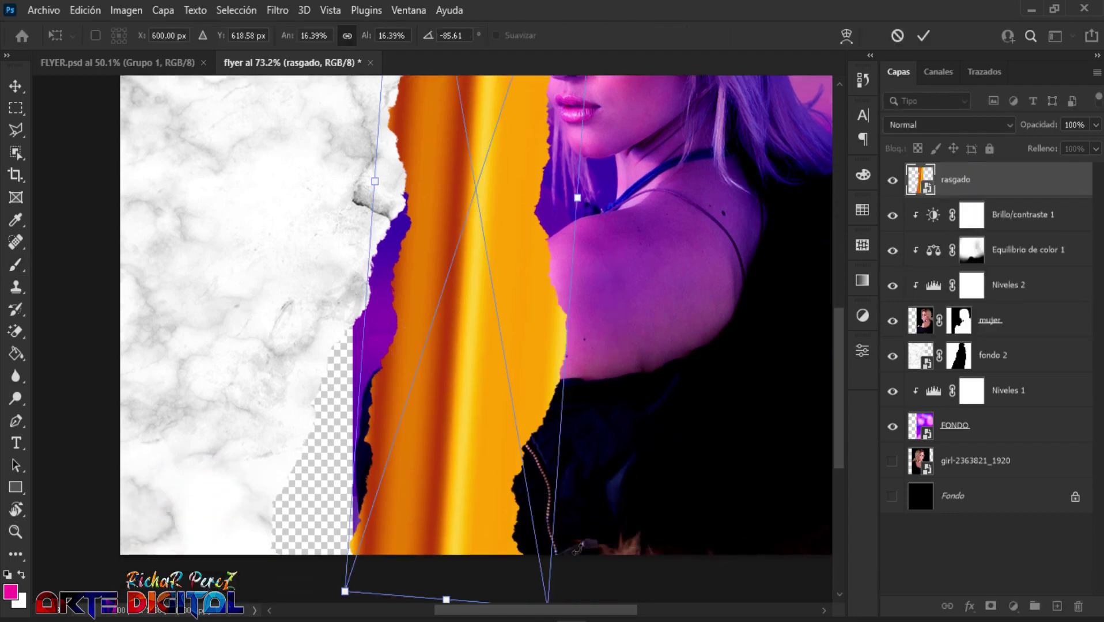
drag(577, 548, 570, 507)
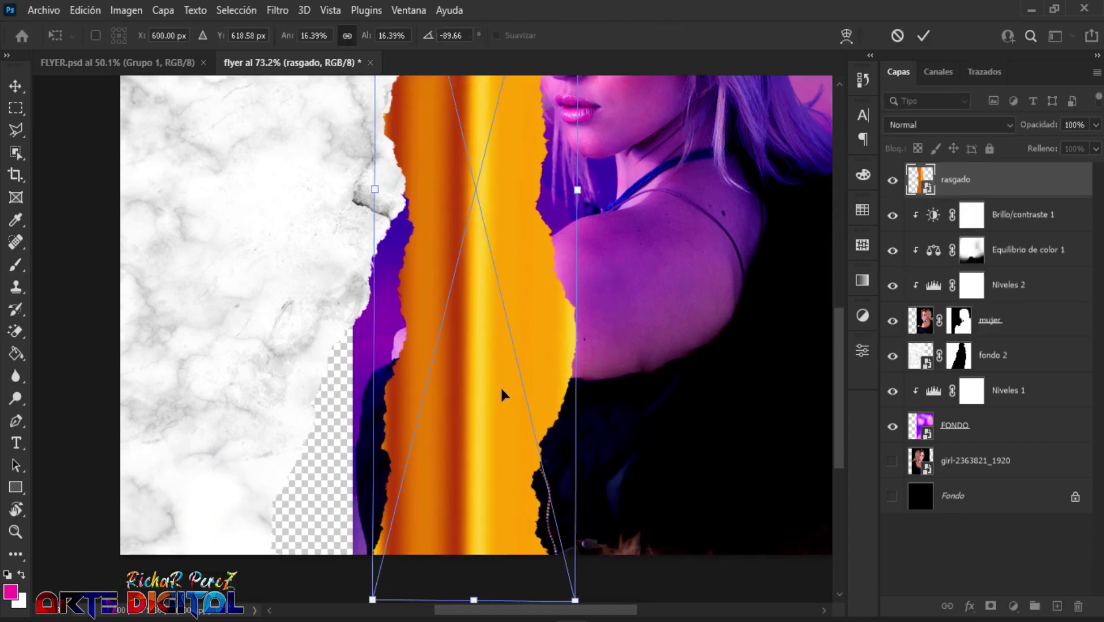
drag(501, 389, 481, 383)
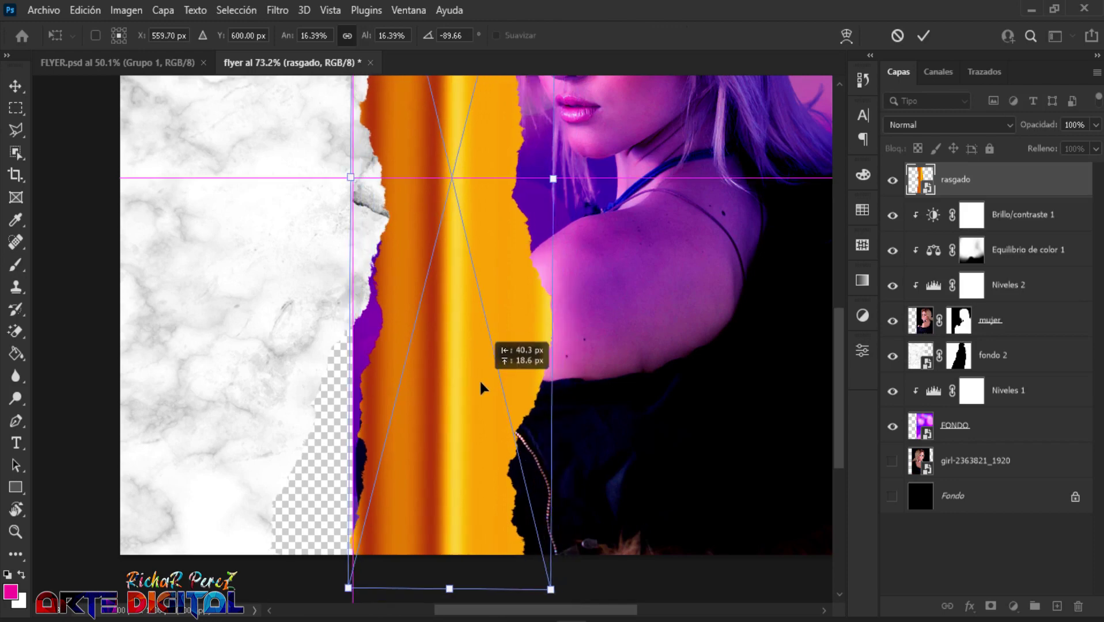
drag(480, 388, 473, 380)
drag(599, 544, 610, 519)
drag(507, 484, 503, 484)
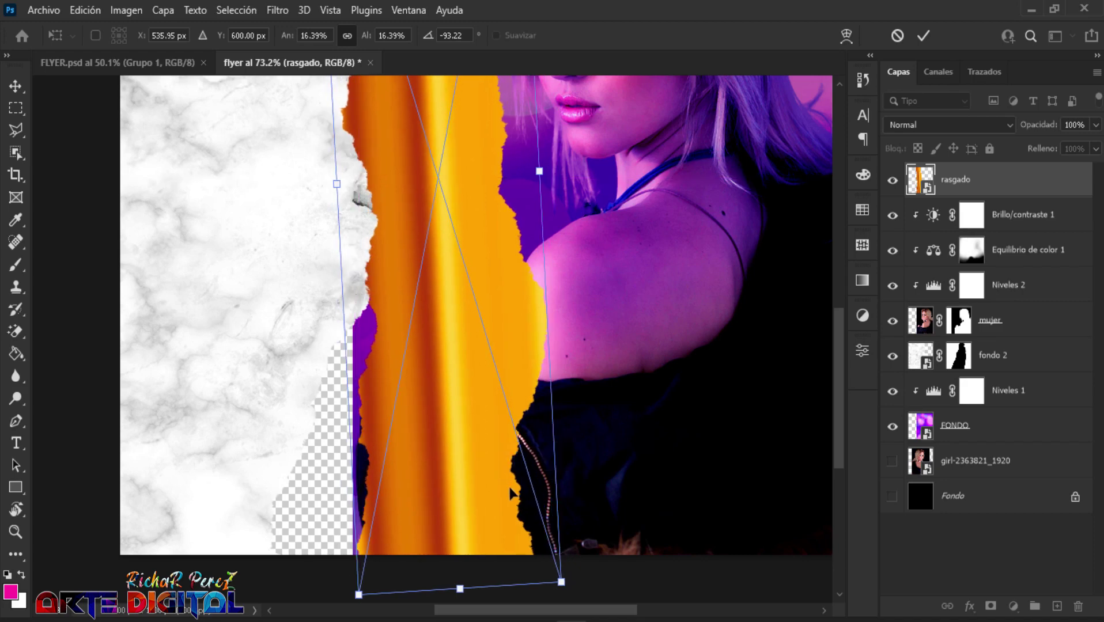
key(Return)
key(b)
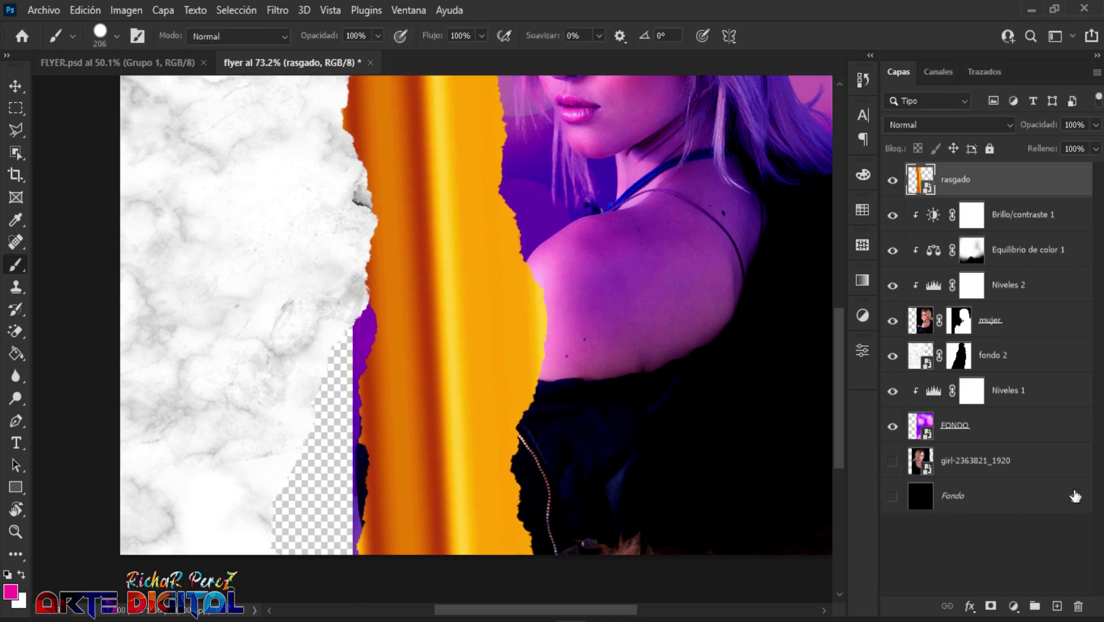
- On fondo 2, load the rasgado strip's outline as a selection and invert it
click(1012, 360)
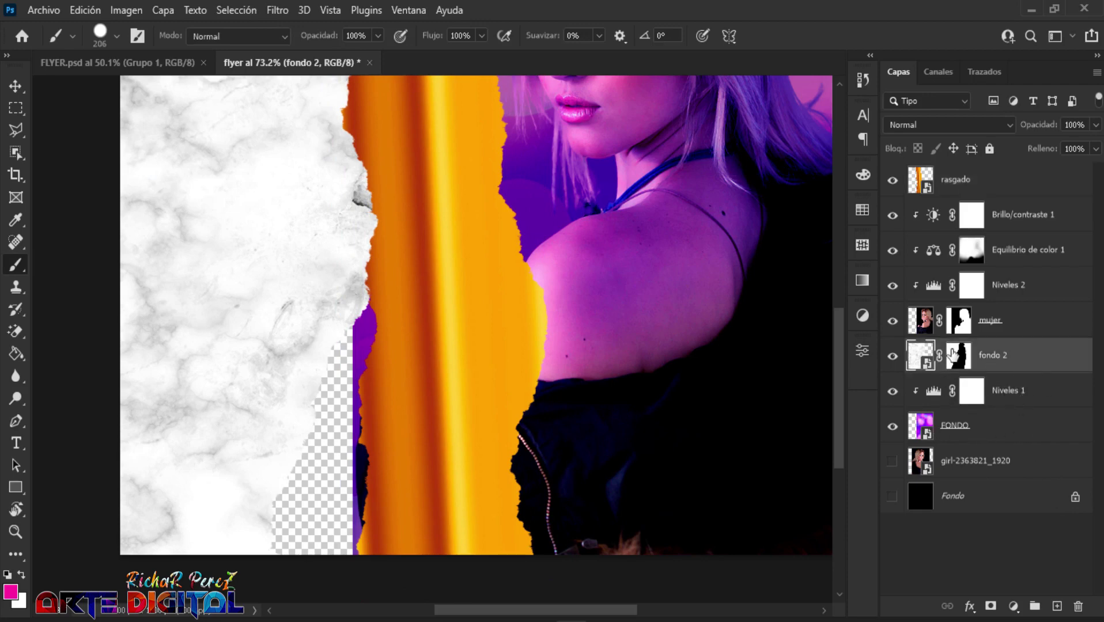
drag(961, 255, 916, 196)
ctrl+click(921, 183)
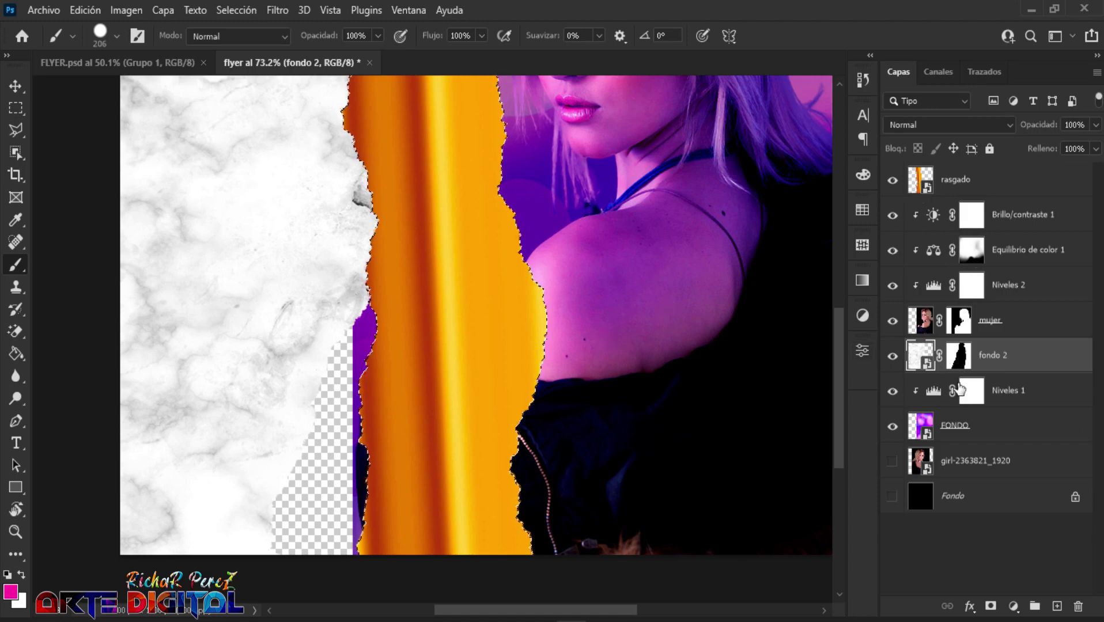
click(248, 15)
click(268, 76)
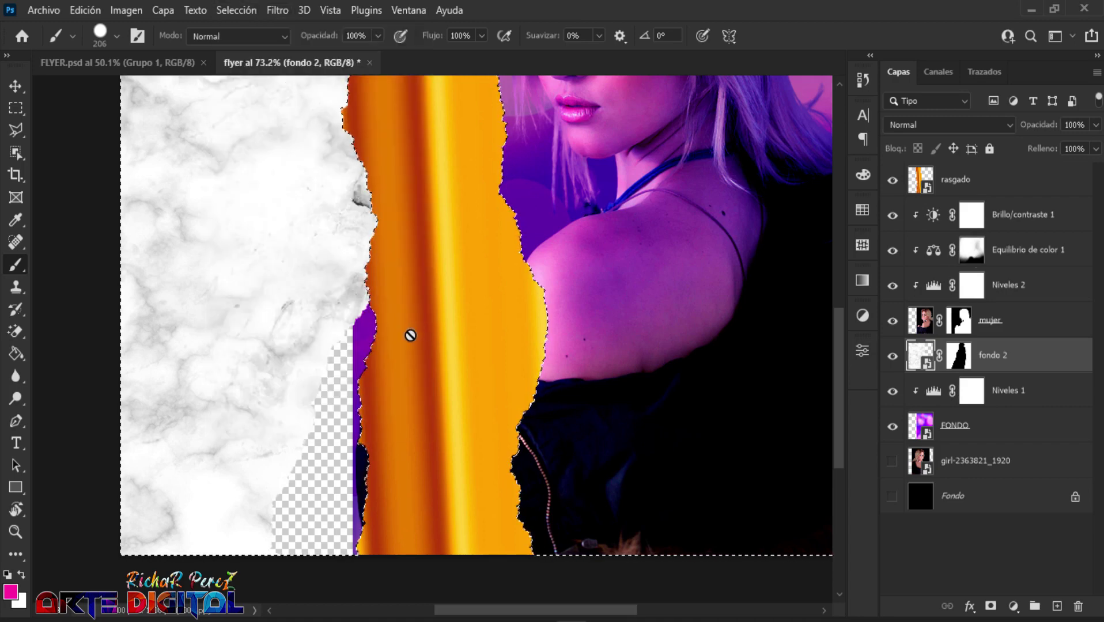
- Paint white on the fondo 2 mask to fill the gap, deselect, and hide rasgado
click(13, 264)
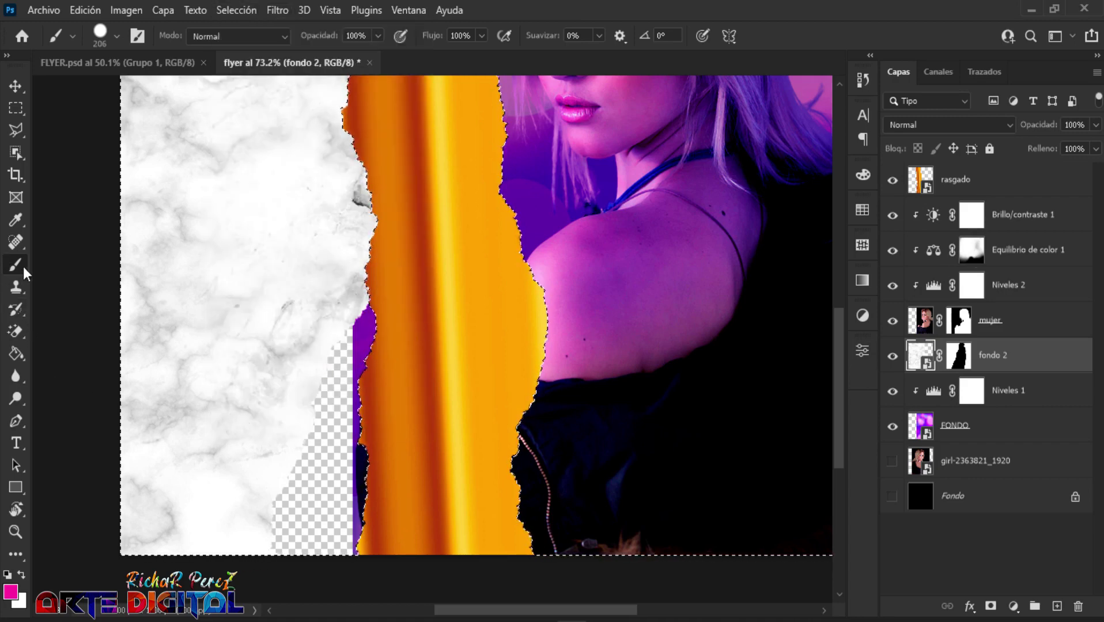
click(20, 576)
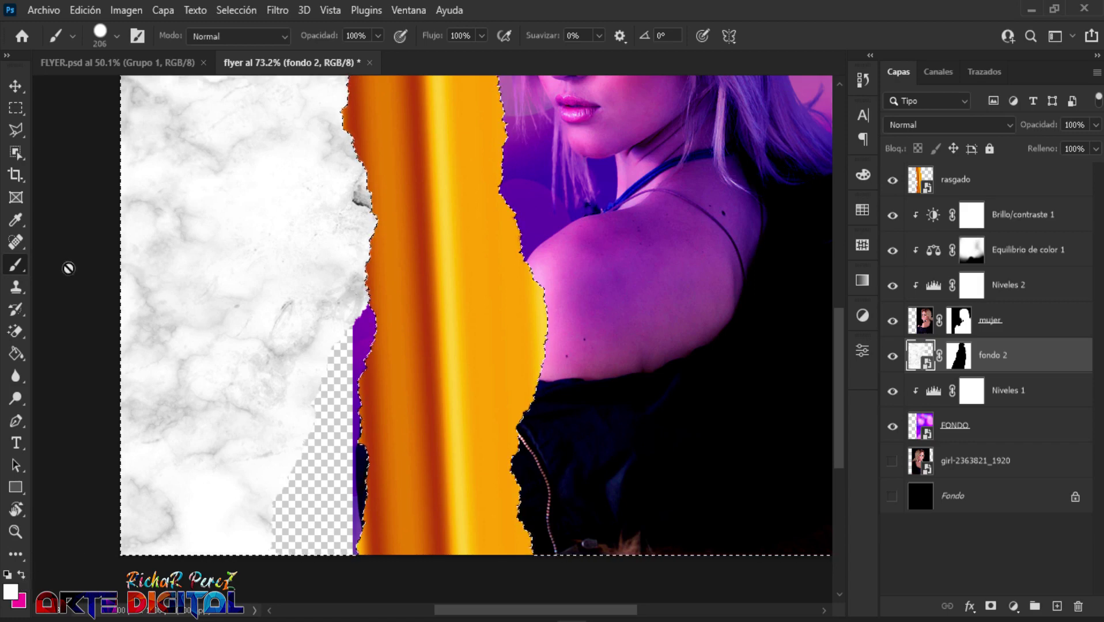
click(959, 355)
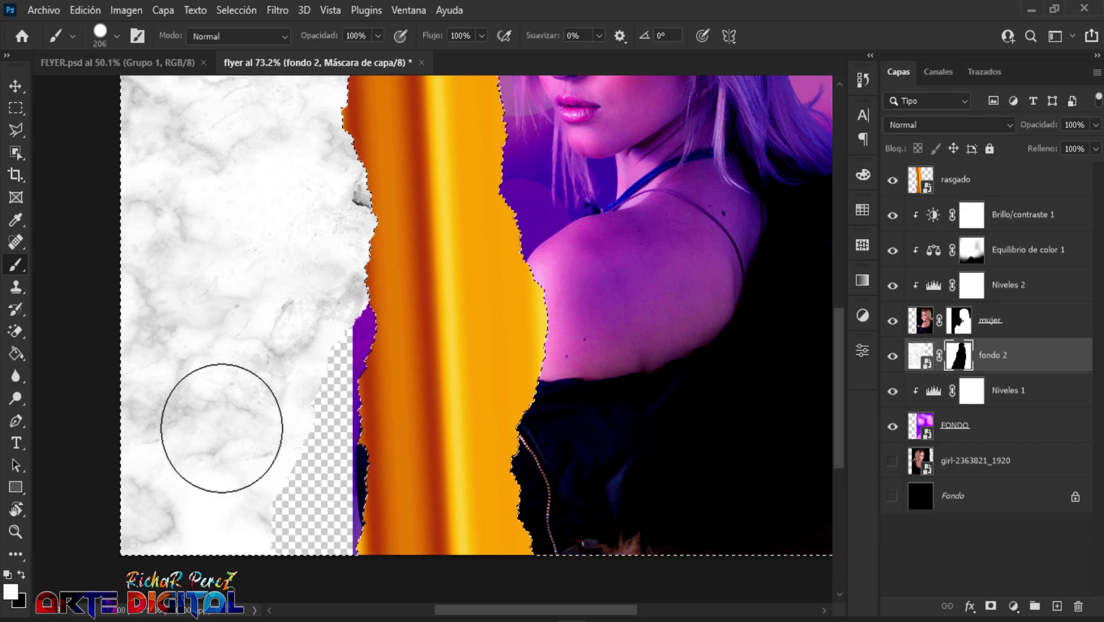
mouse_move(202, 423)
mouse_down()
mouse_move(293, 399)
mouse_move(325, 340)
mouse_move(295, 456)
mouse_move(308, 480)
mouse_move(209, 530)
mouse_up()
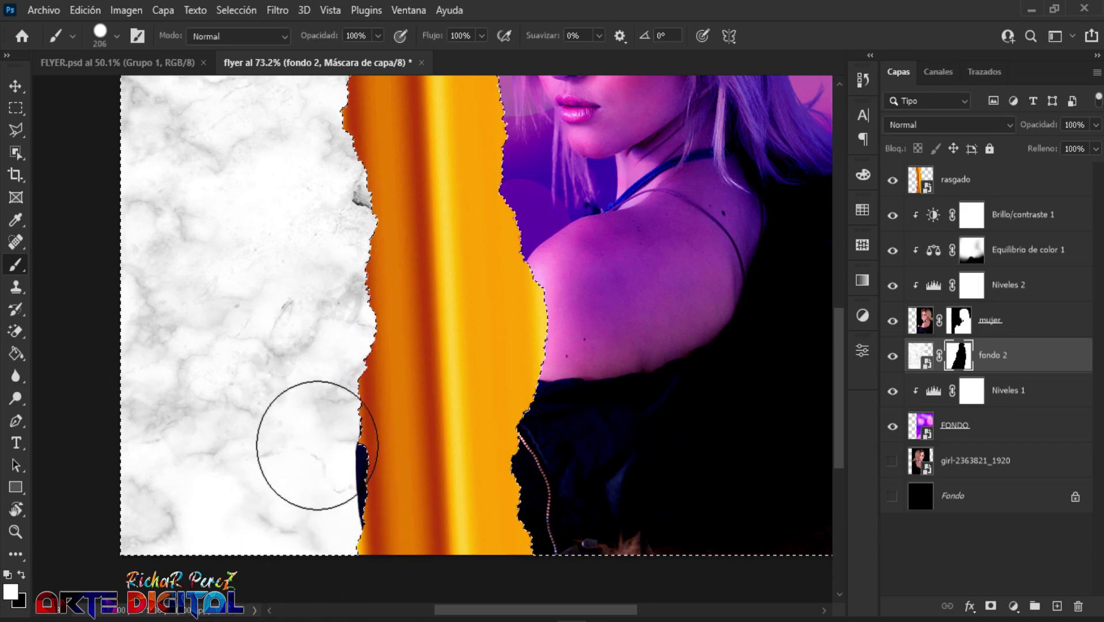
scroll(327, 403, up, 5)
key(ctrl+d)
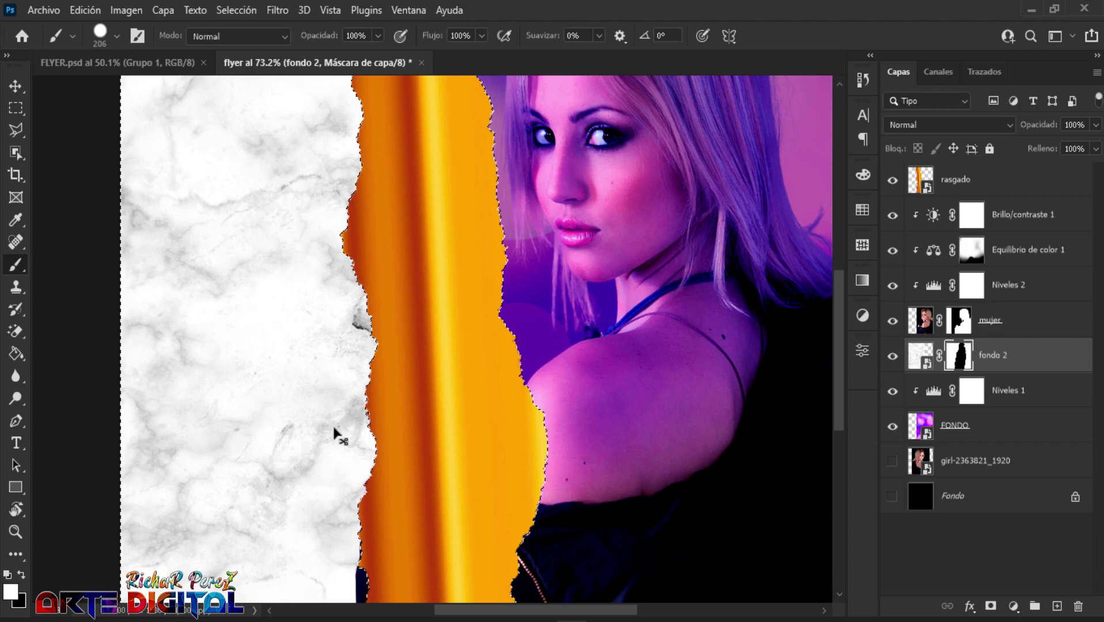
click(892, 181)
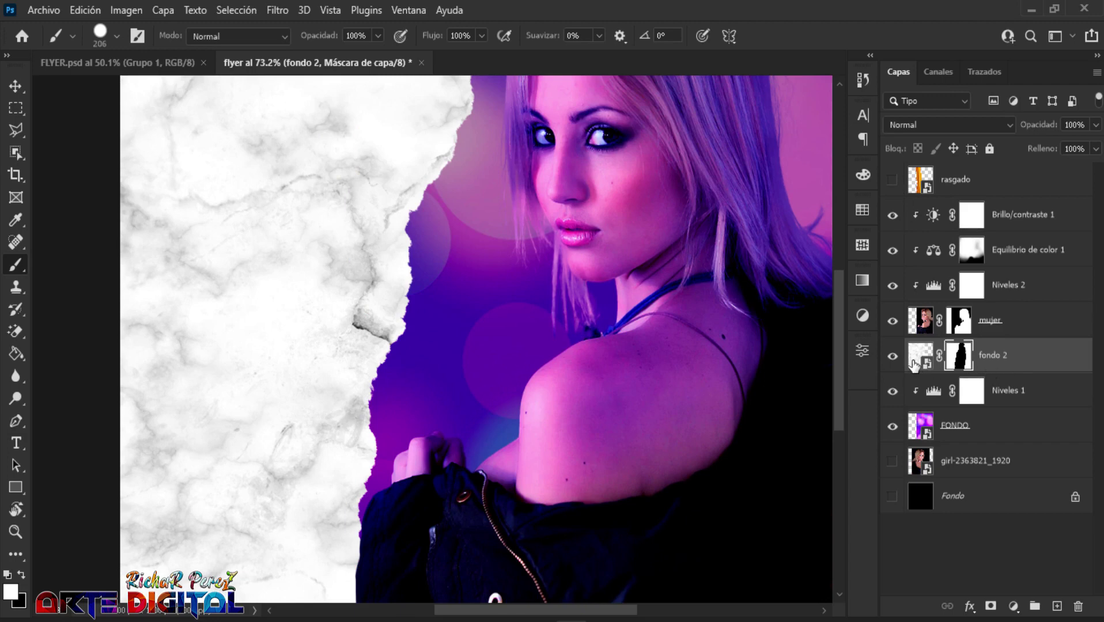
- Place fondo 2 directly beneath the hidden rasgado layer and view the whole flyer
drag(916, 363, 938, 202)
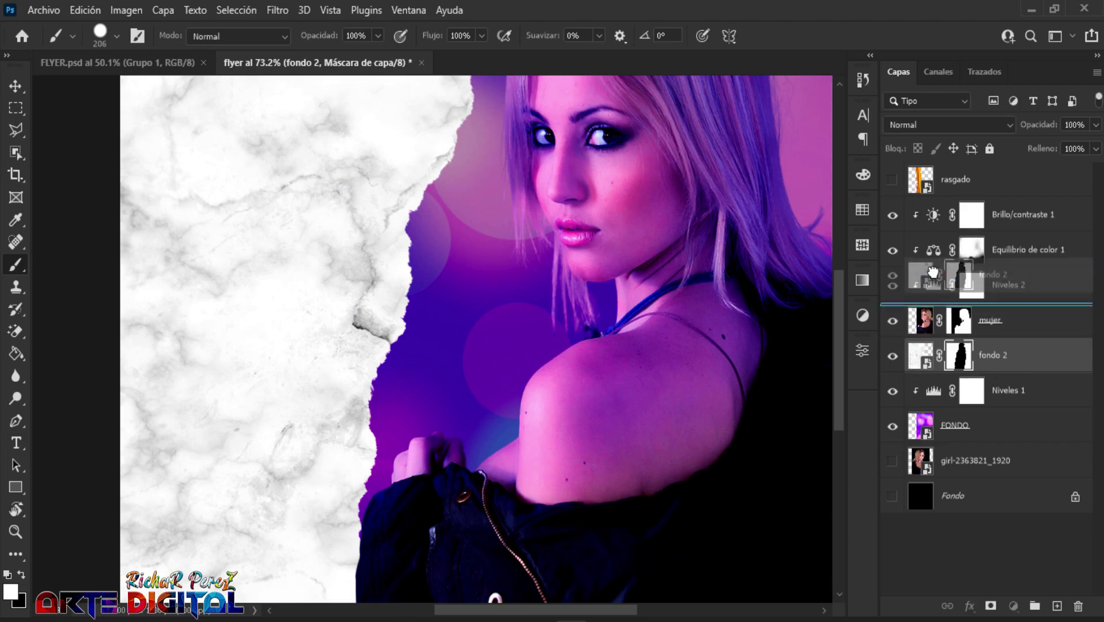
click(934, 201)
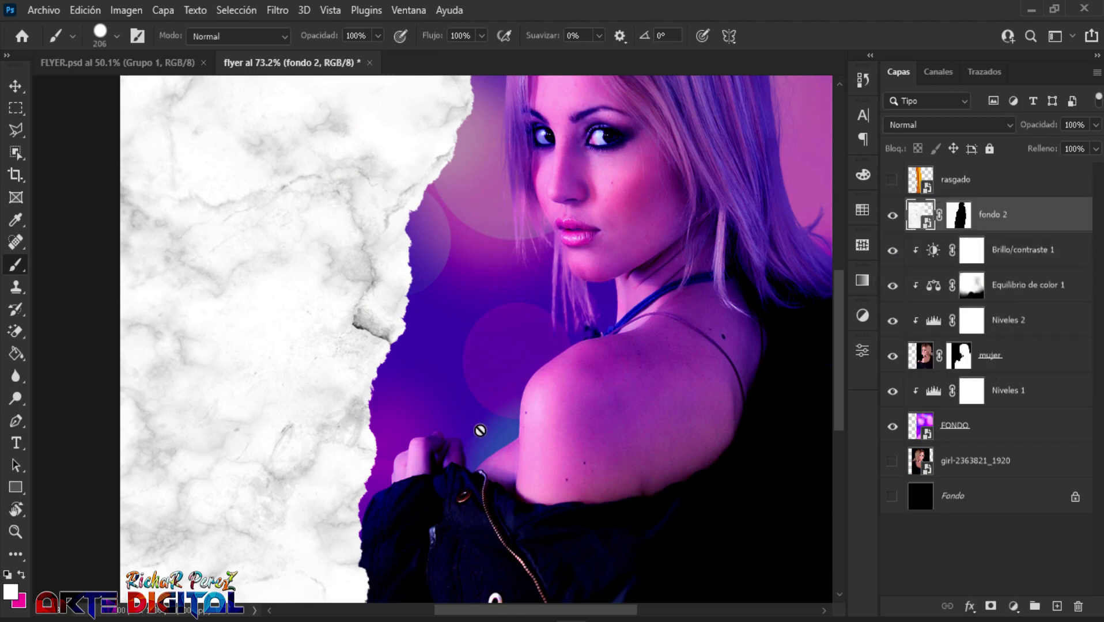
key(ctrl+minus)
key(ctrl+minus)
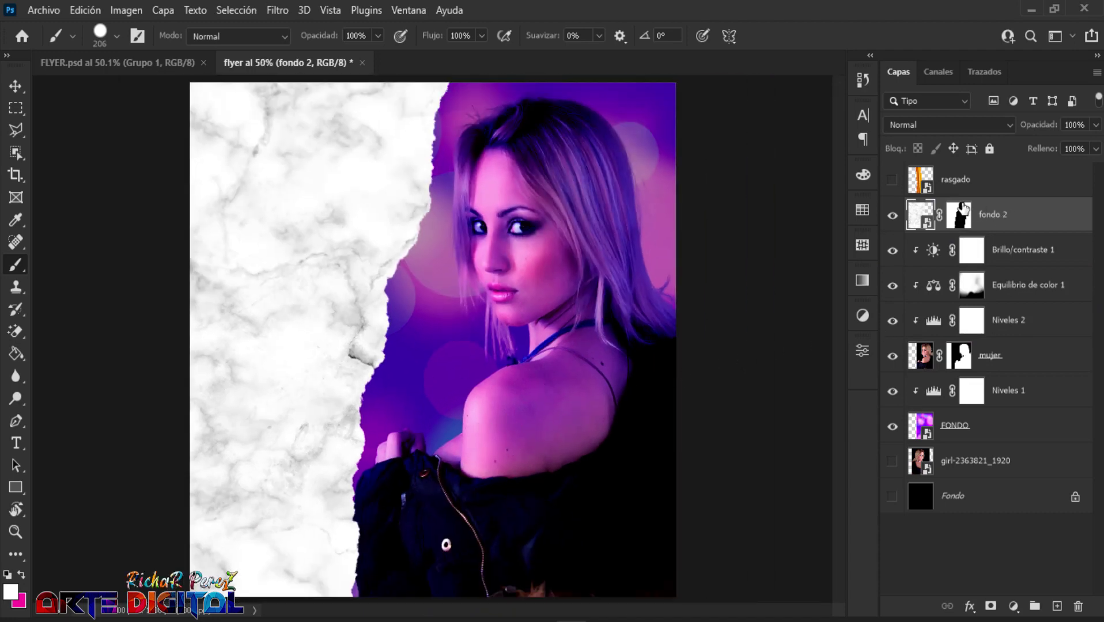
click(976, 191)
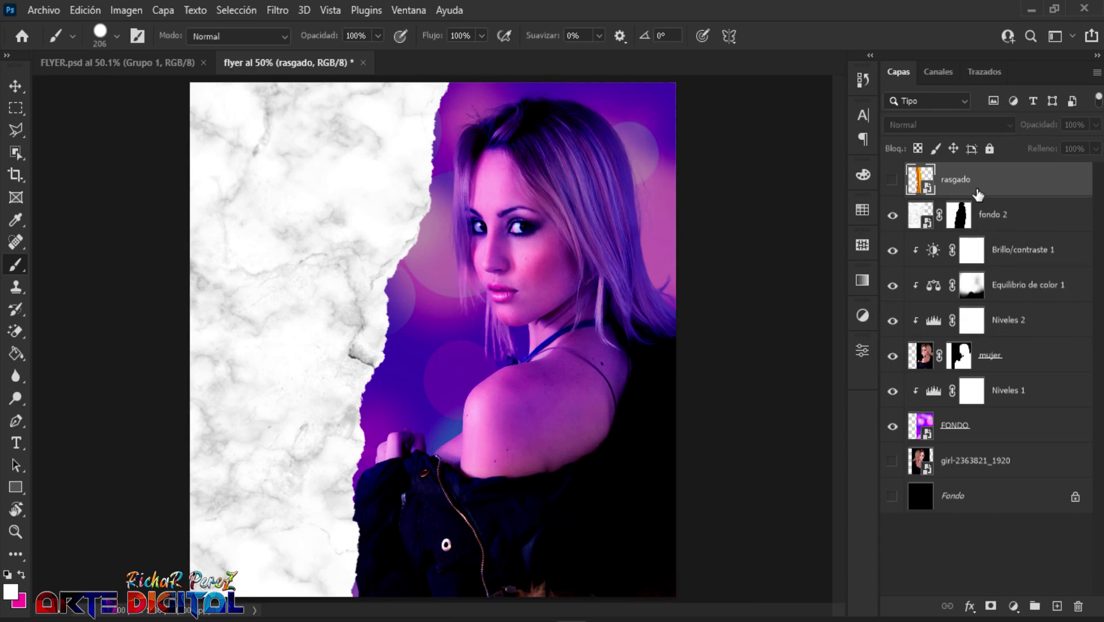
click(1022, 221)
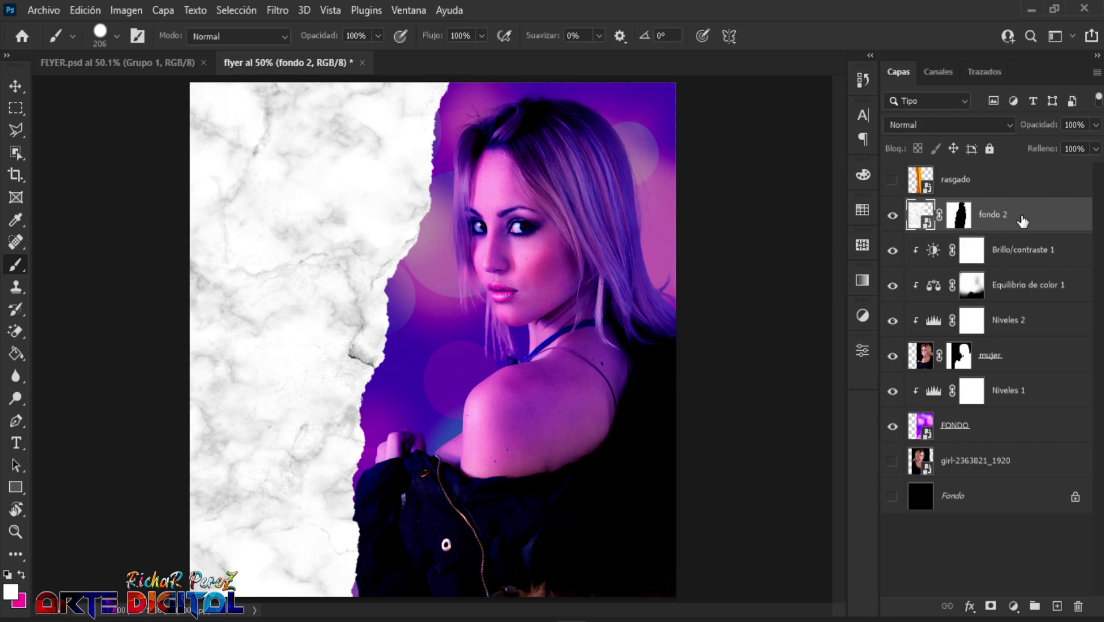
- Open fondo 2's Blending Options and enable a Drop Shadow in Multiply mode
right_click(1008, 229)
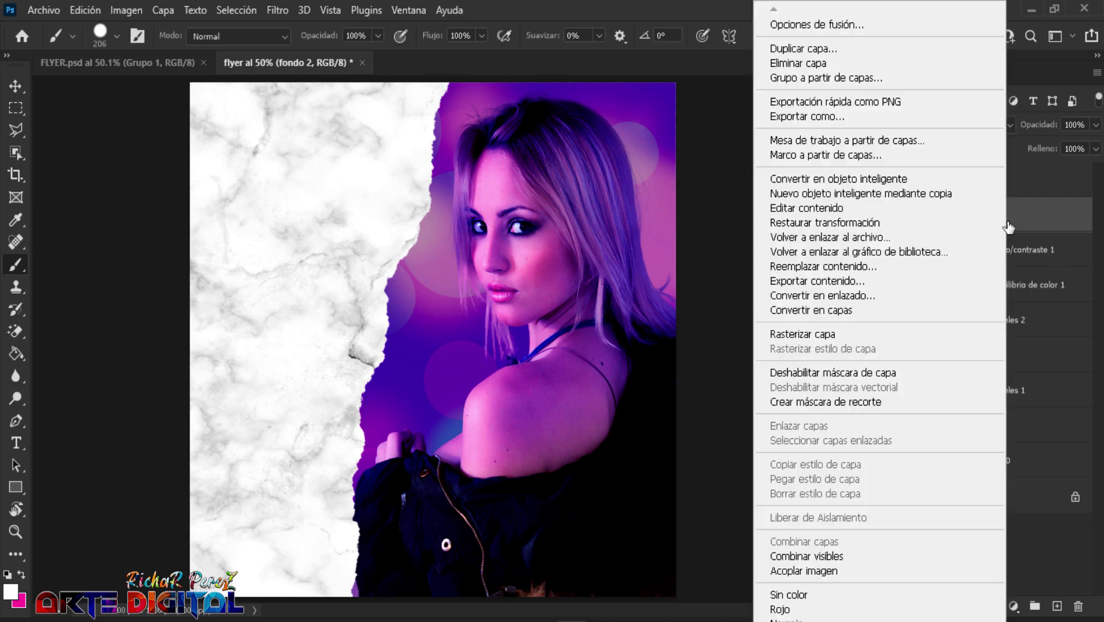
click(814, 28)
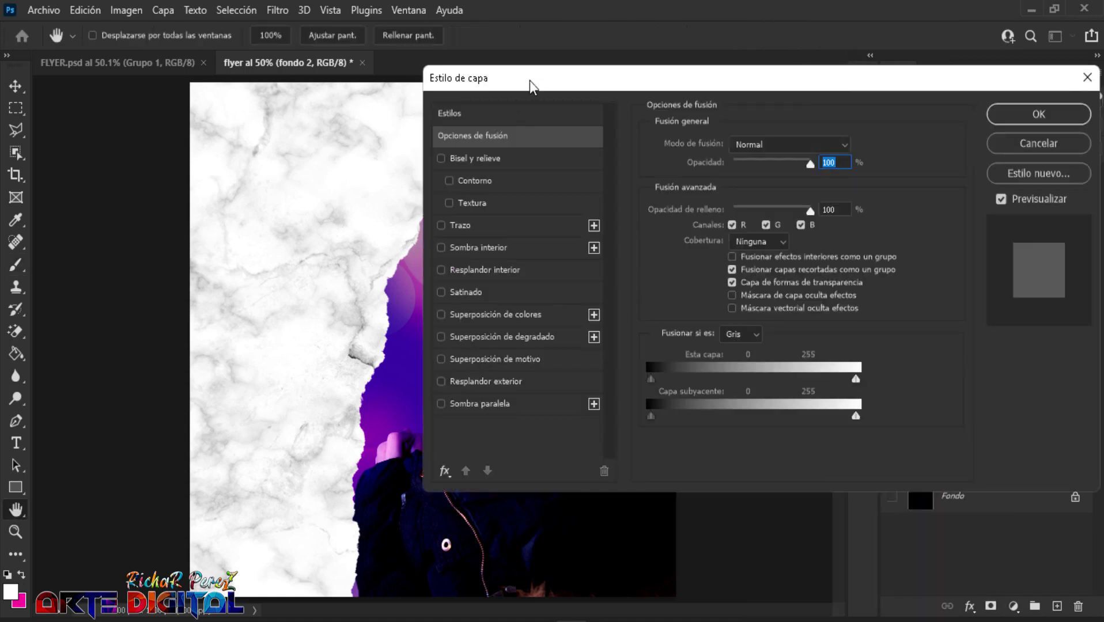
drag(529, 81, 538, 57)
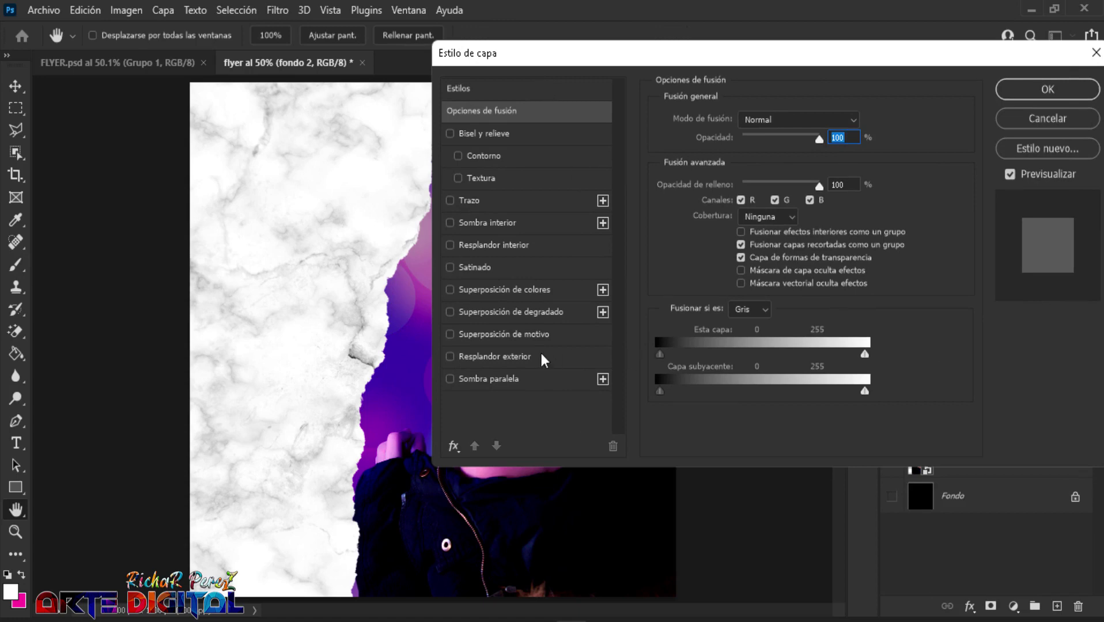
click(493, 381)
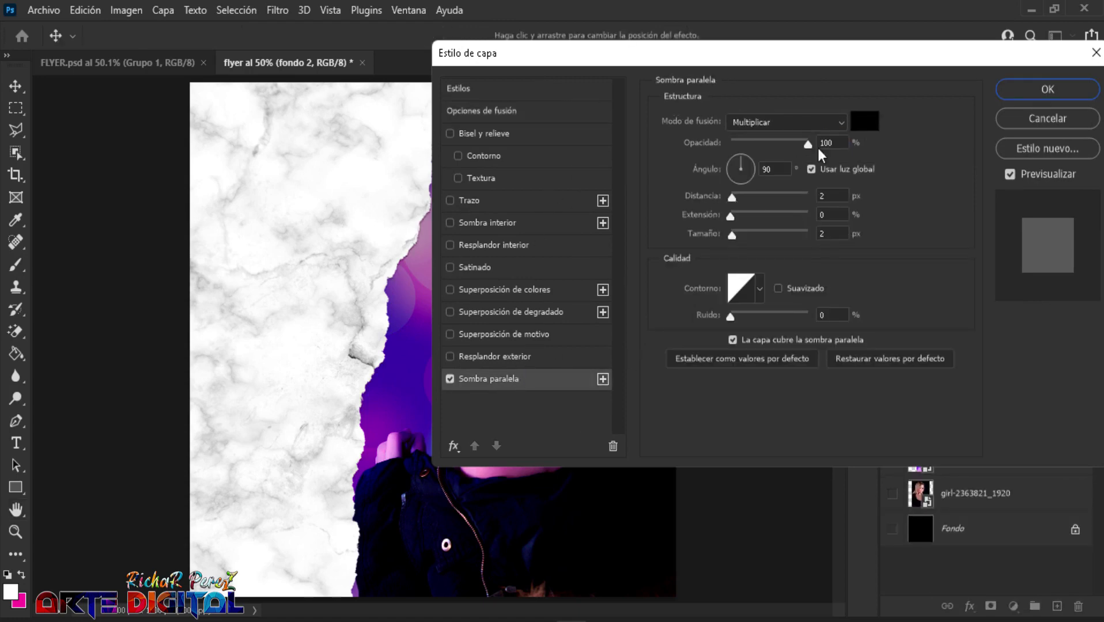
click(765, 126)
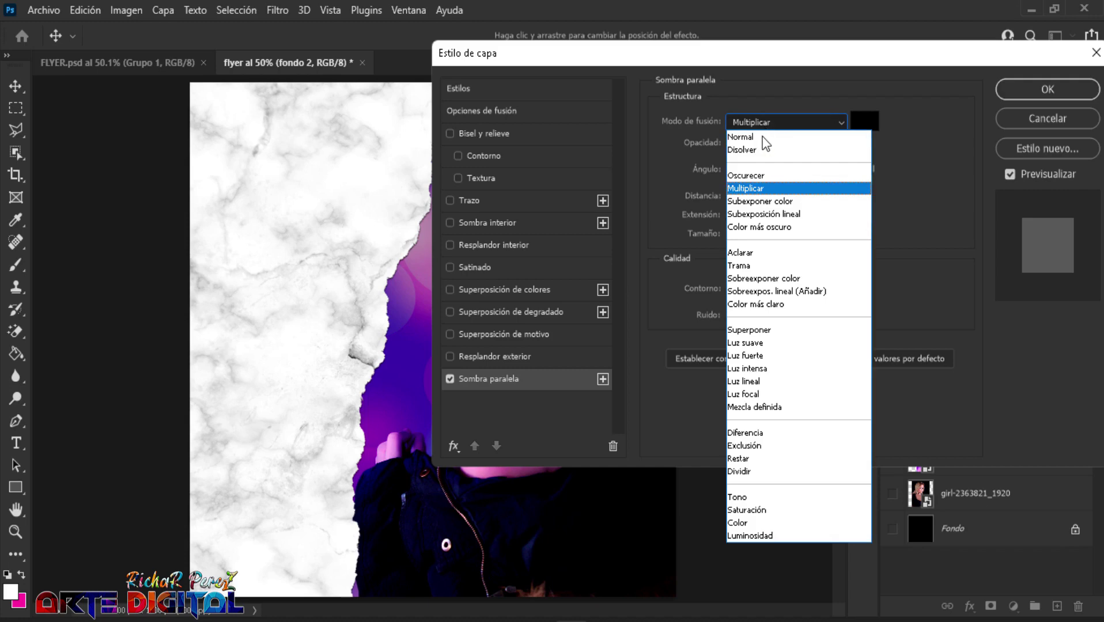
click(748, 189)
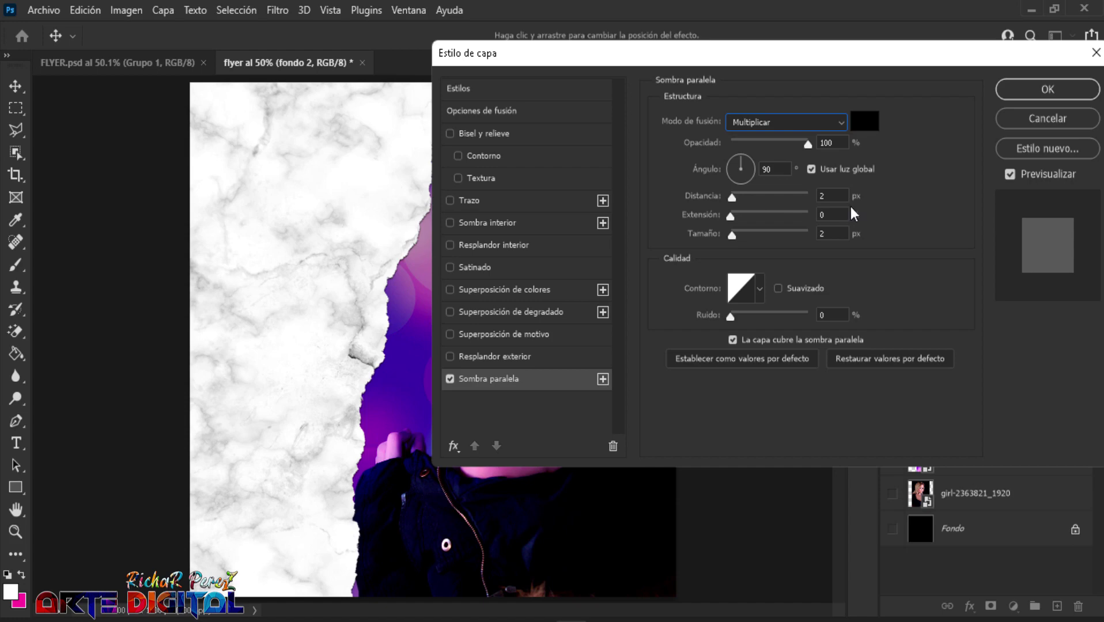
- Set the shadow to distance 0, spread 10% and size 40 px, then apply it
text(0)
key(Tab)
text(1)
text(0)
key(Tab)
text(40)
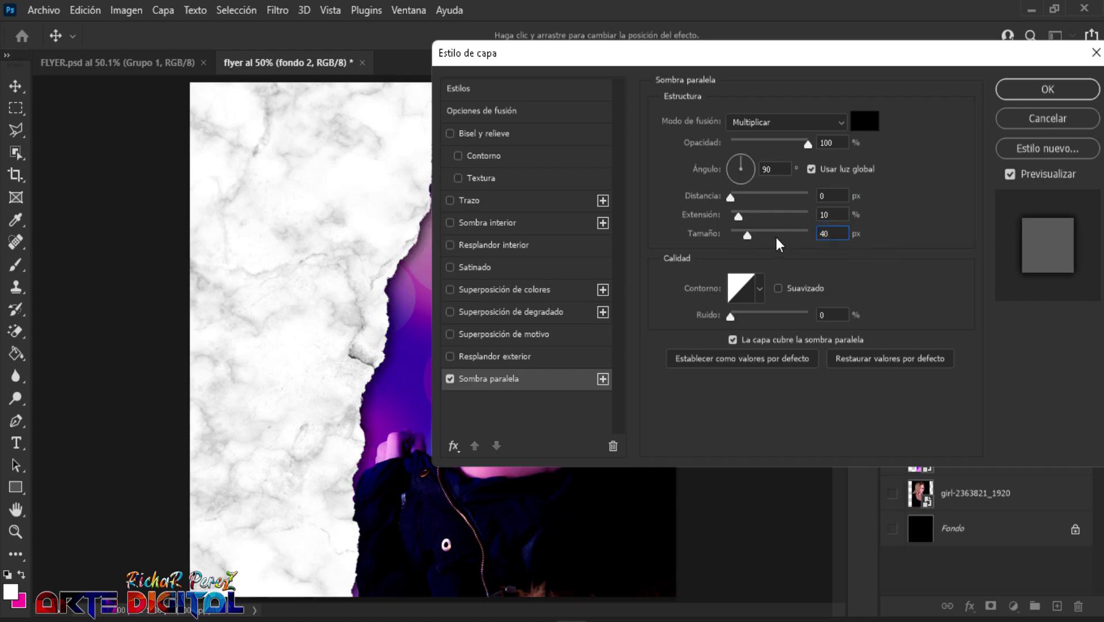
click(757, 288)
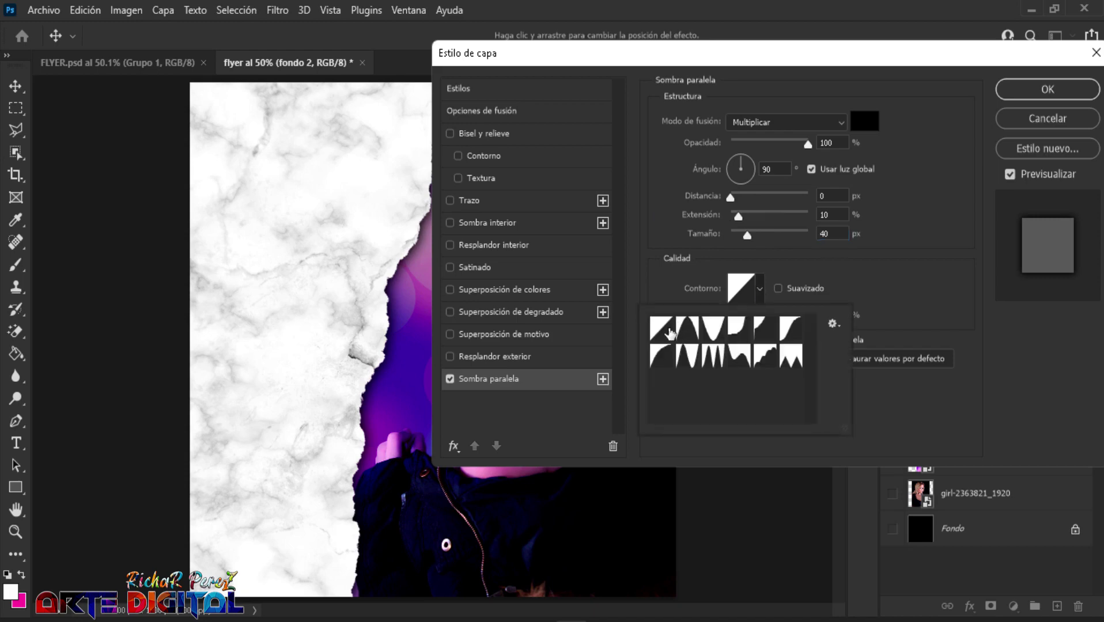
click(911, 293)
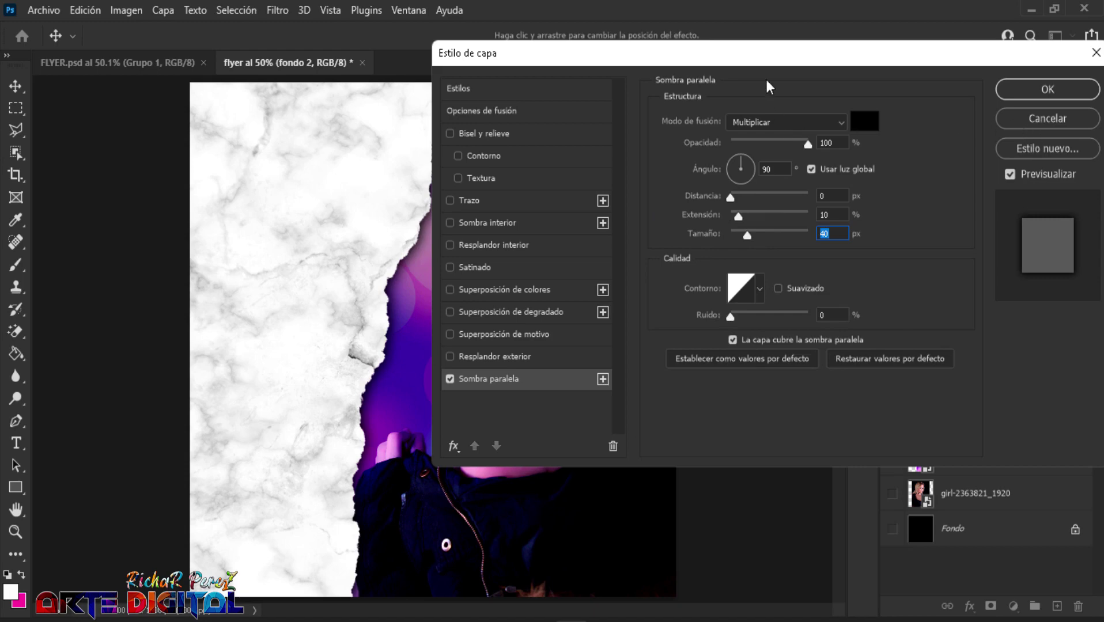
drag(753, 63, 692, 109)
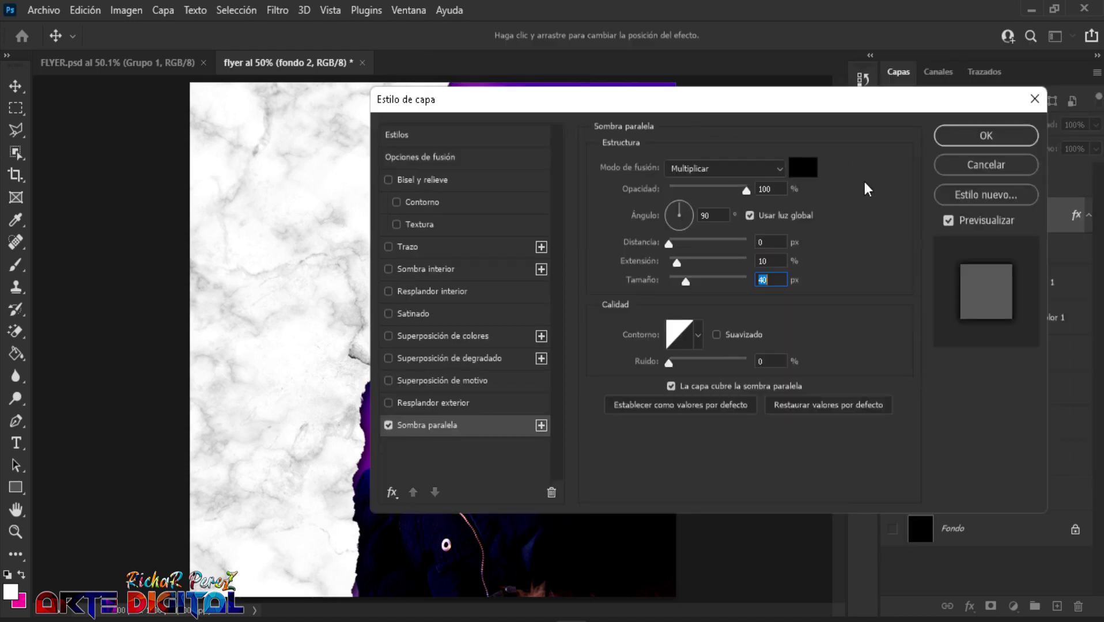
click(968, 135)
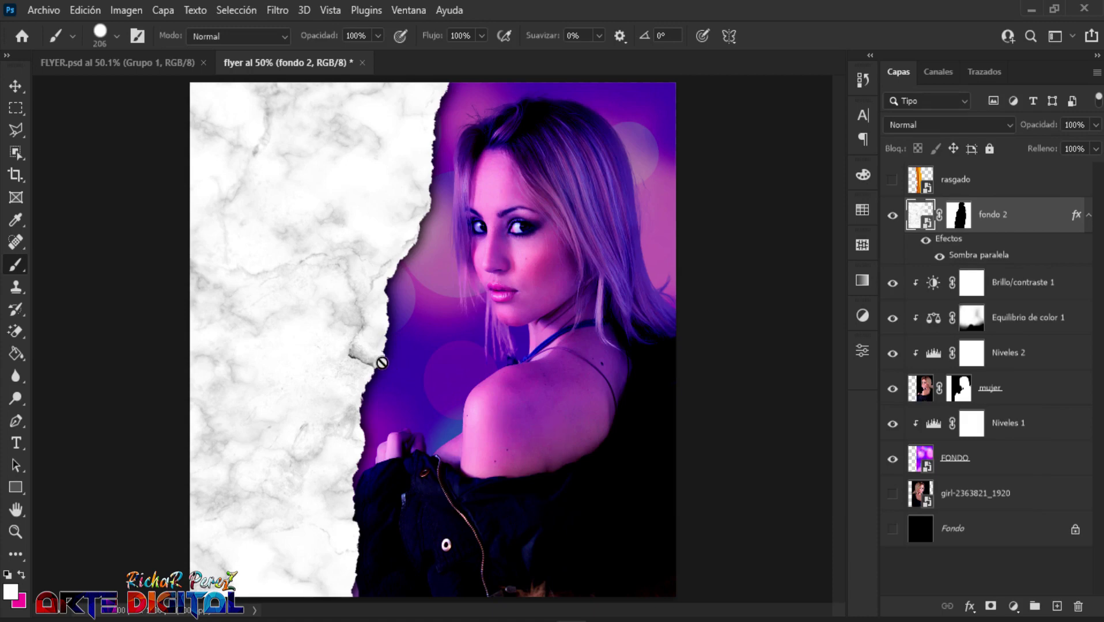
- Start a text layer above rasgado on the marble panel with colour 000000
key(t)
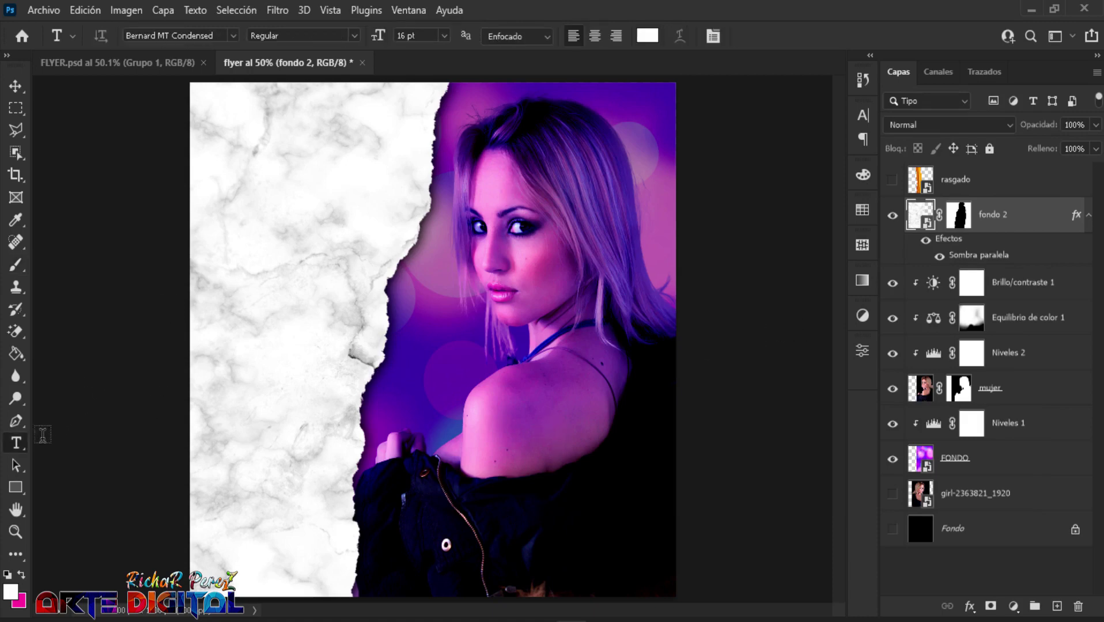
right_click(15, 443)
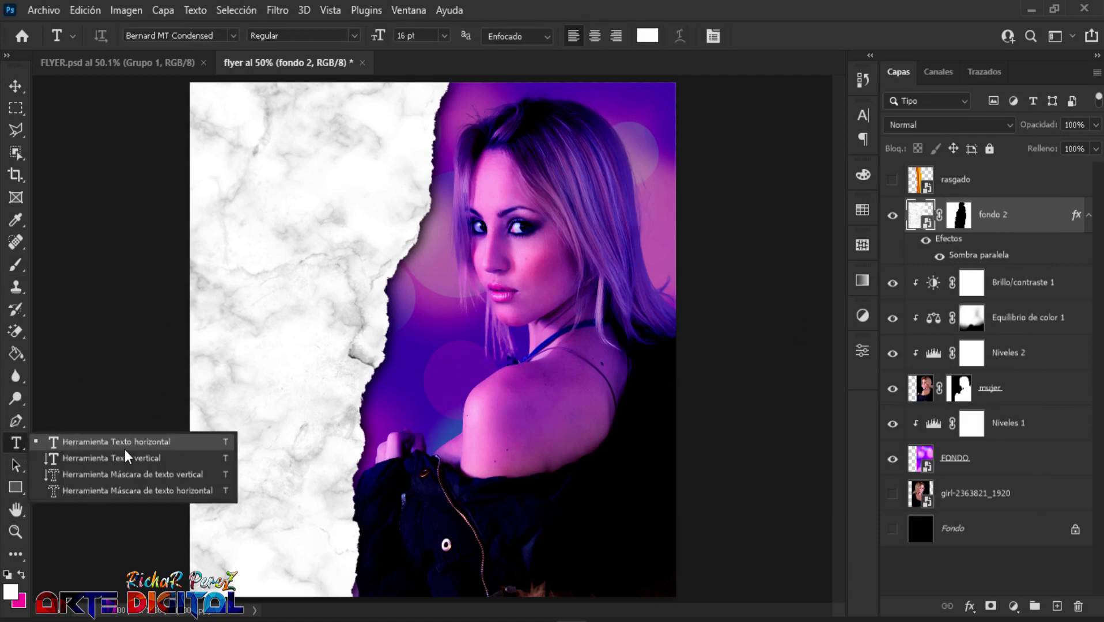
click(996, 192)
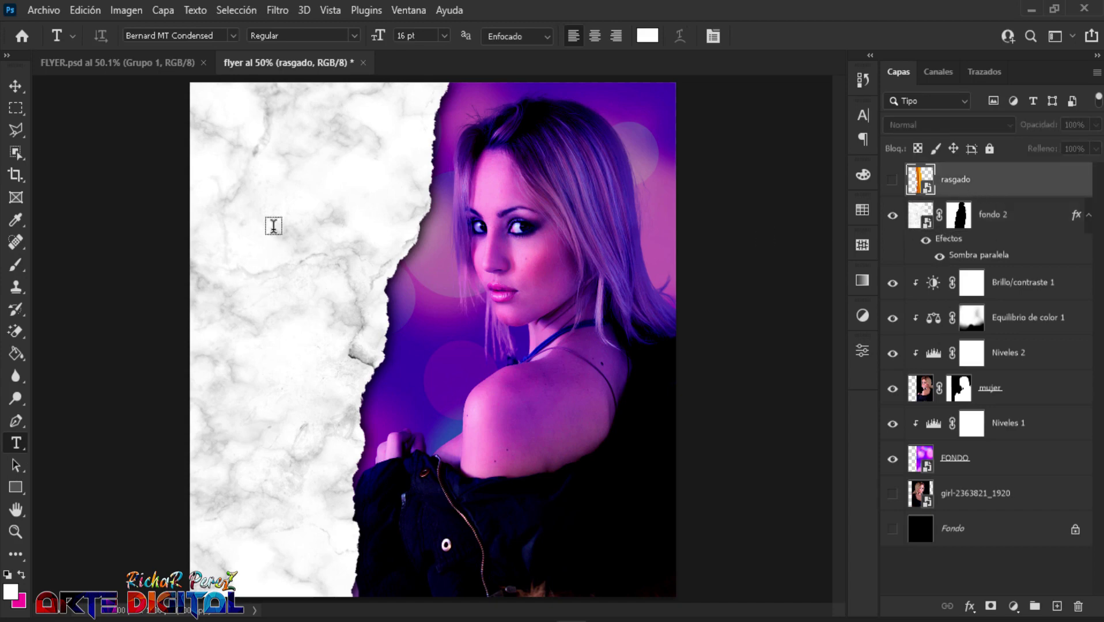
click(273, 225)
click(647, 36)
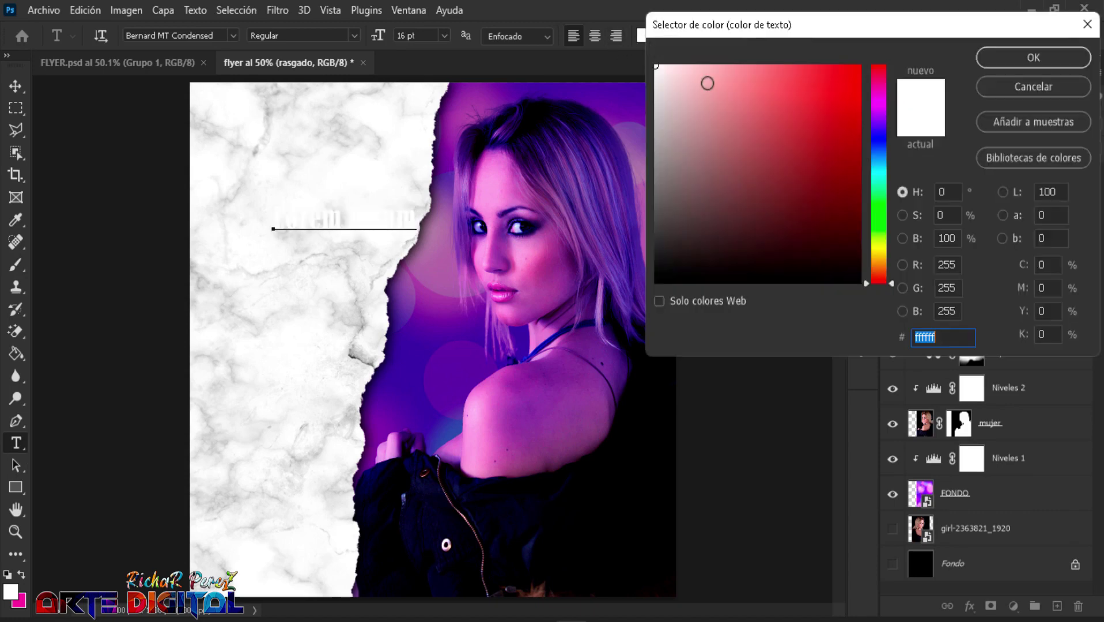
text(000000)
click(1010, 60)
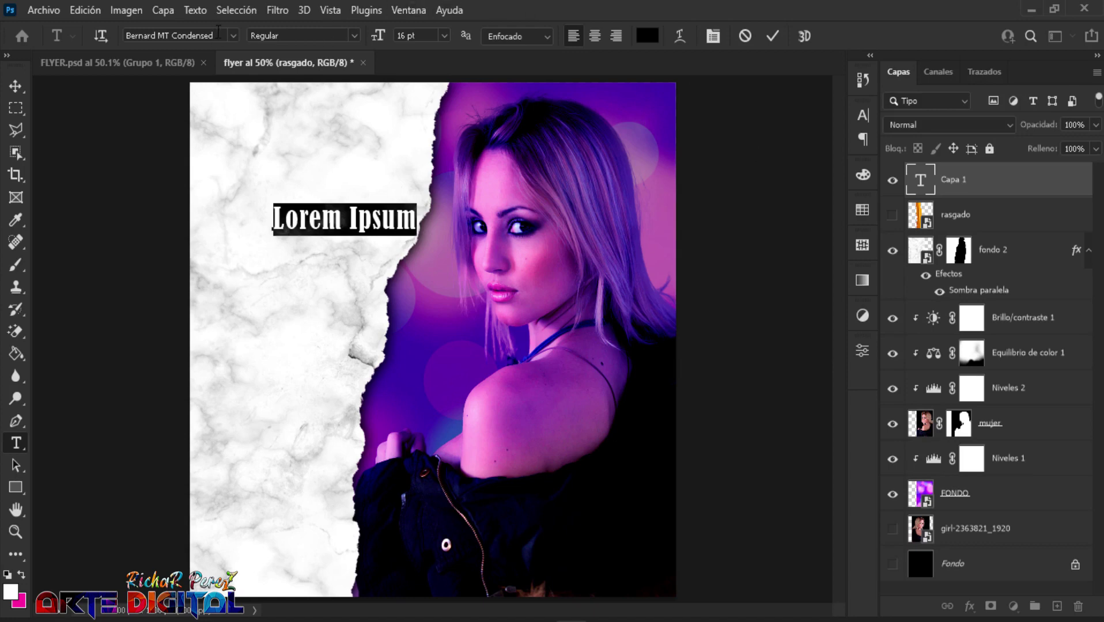
- Type a centred two-line NOCHE SEXY in the Monster Bites font and commit it
click(219, 32)
text(mons)
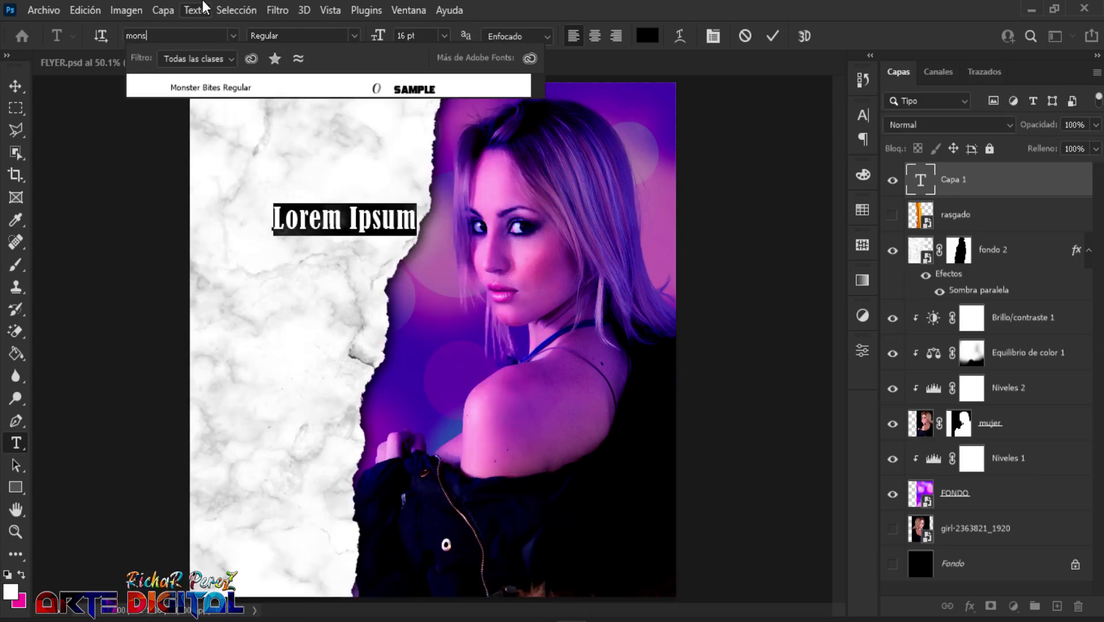
click(183, 87)
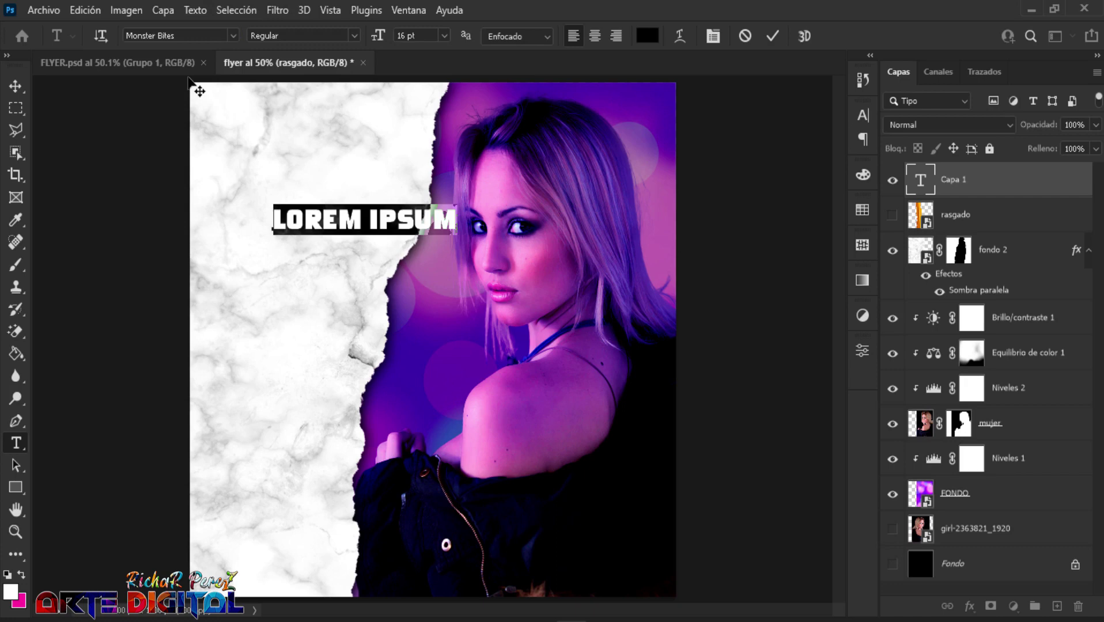
text(NO)
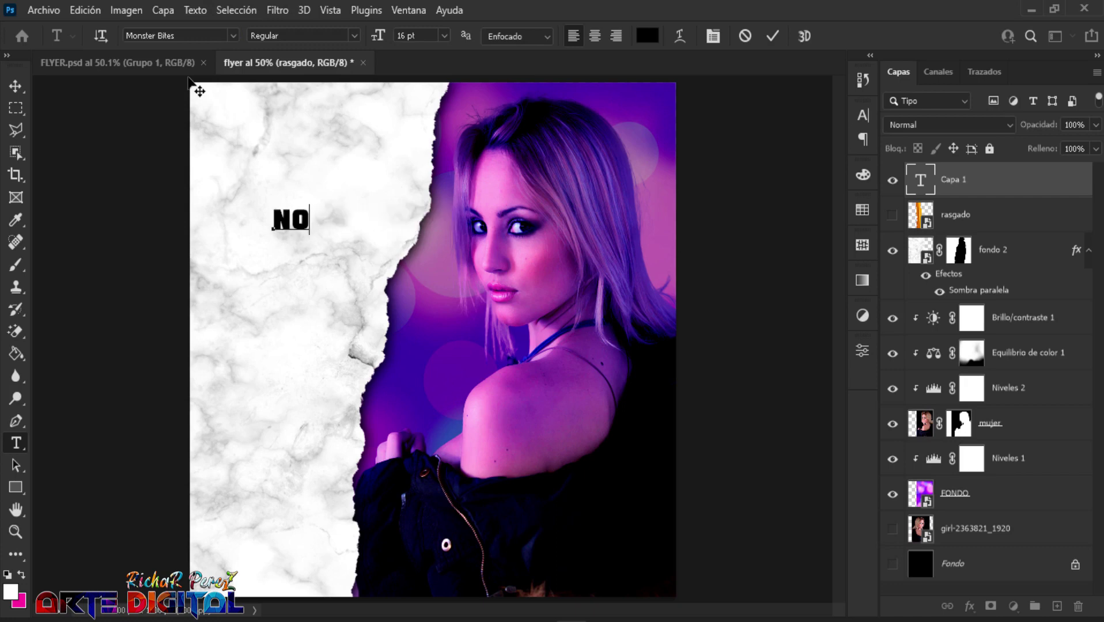
text(CHE )
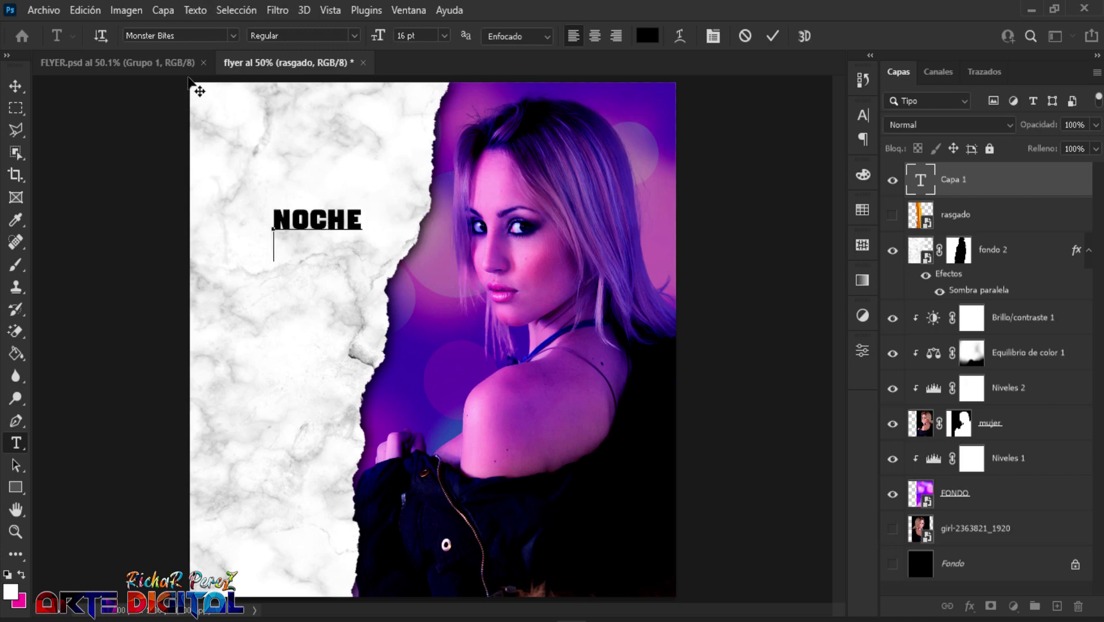
text(SEXY)
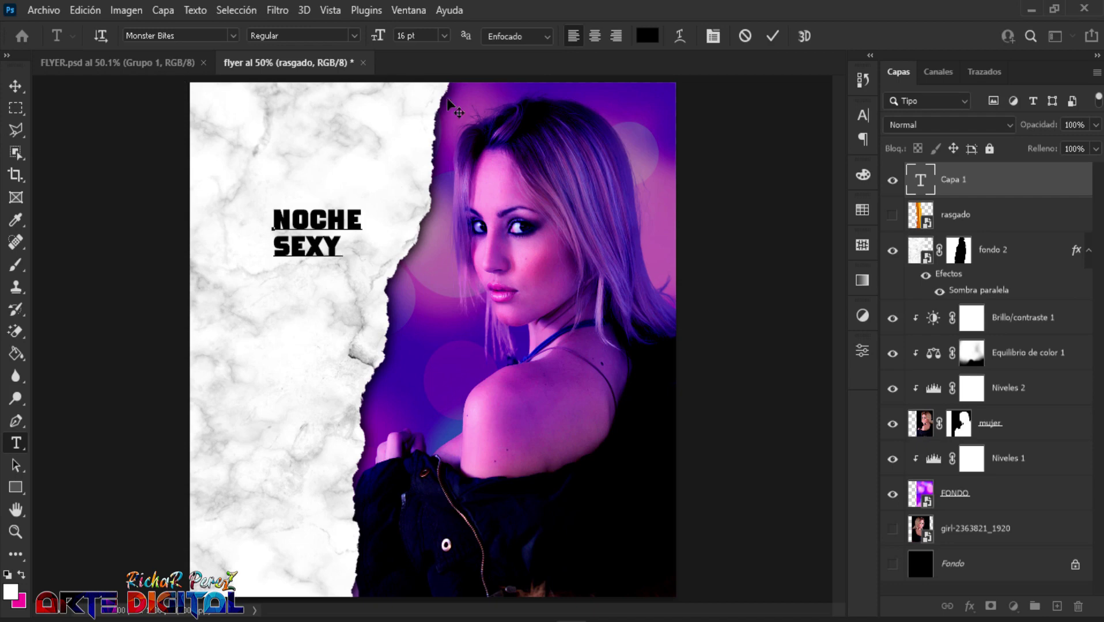
click(594, 34)
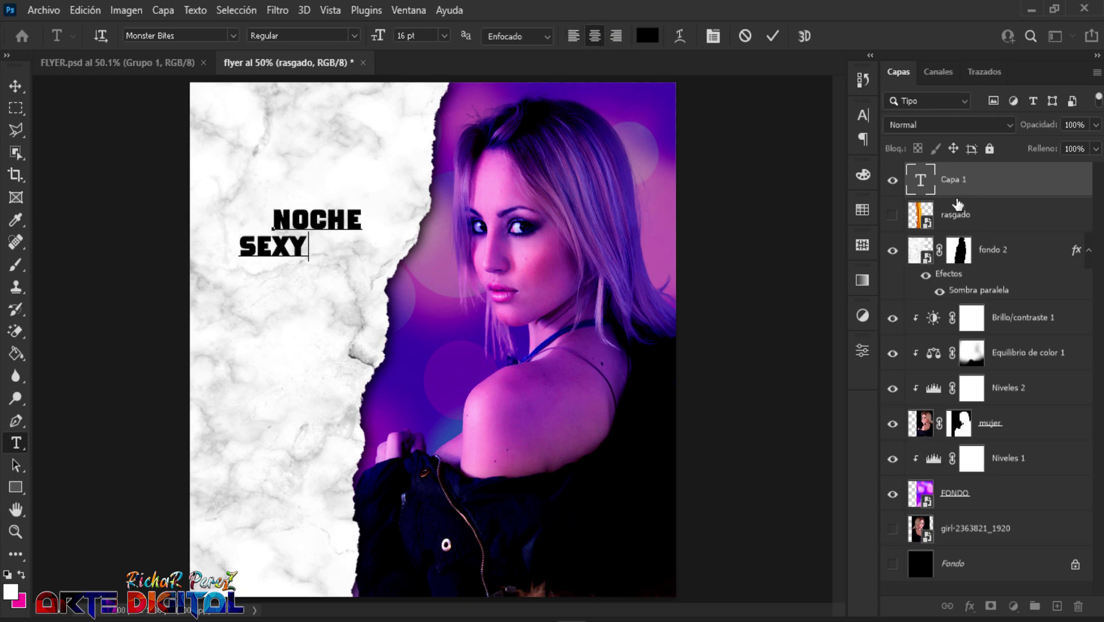
double_click(921, 180)
key(ctrl+shift+l)
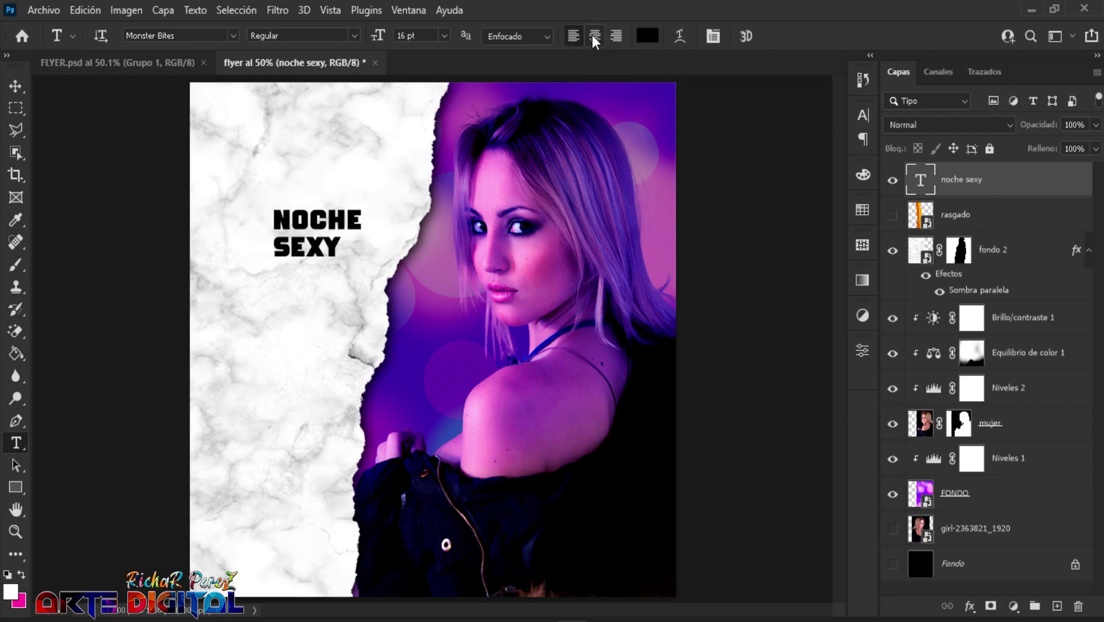
- Scale up the NOCHE SEXY text over twice its size and stretch it much taller
click(594, 36)
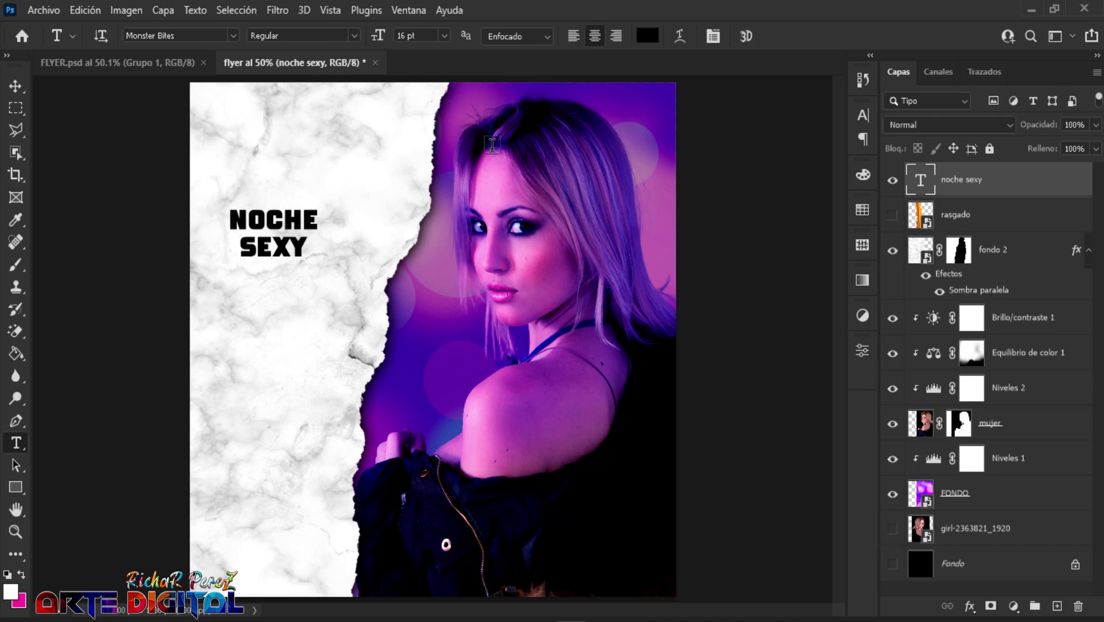
key(ctrl+t)
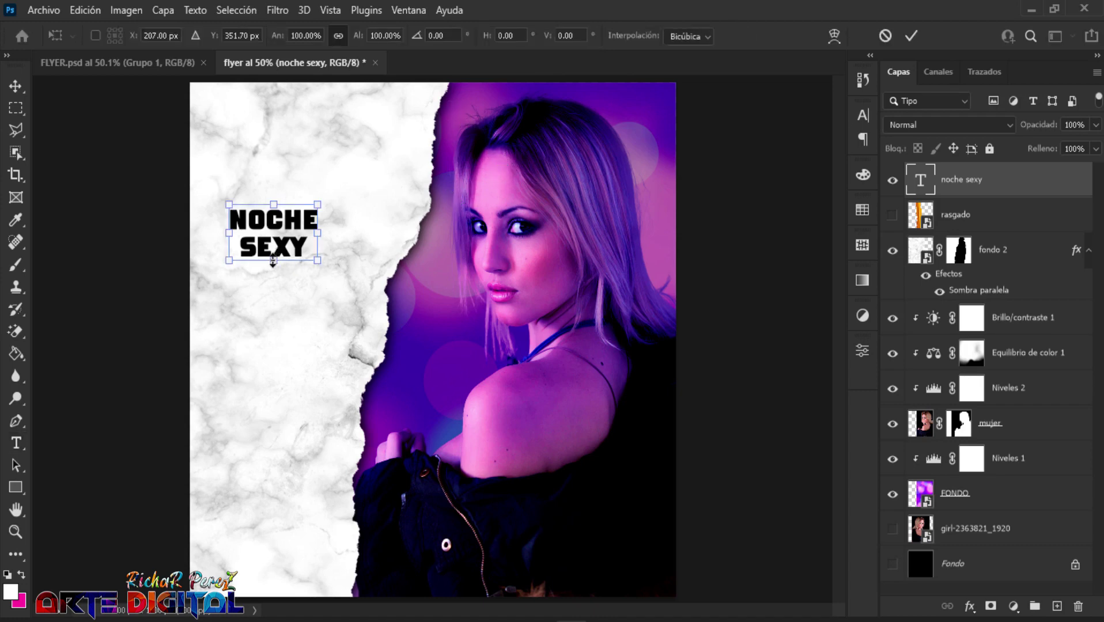
mouse_move(273, 261)
mouse_down()
mouse_move(277, 329)
mouse_move(307, 314)
mouse_move(299, 316)
mouse_up()
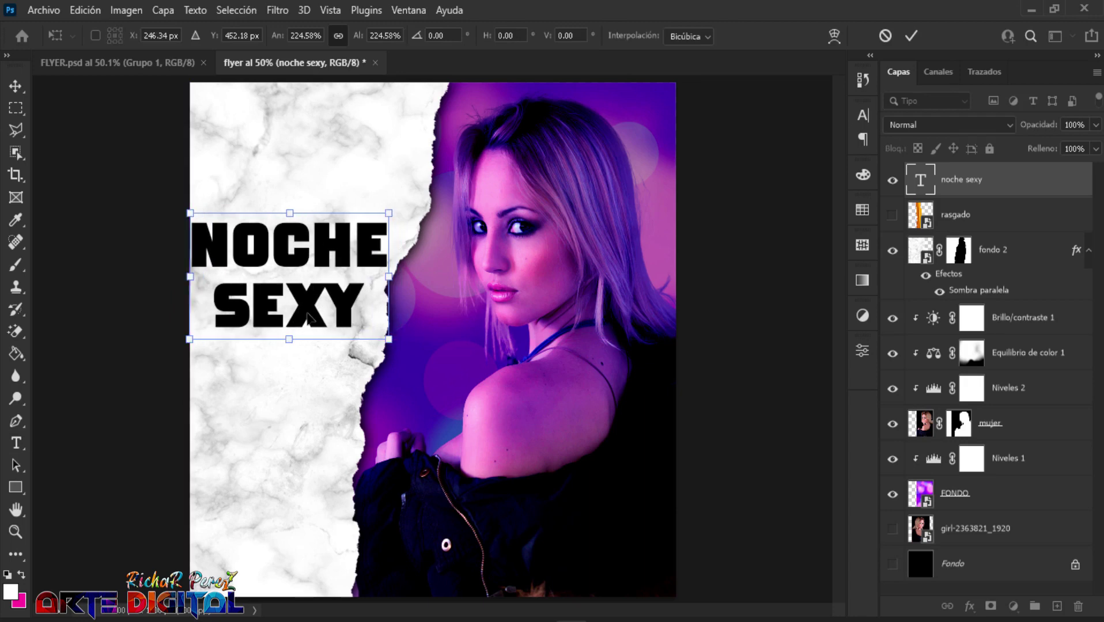
drag(290, 341, 274, 497)
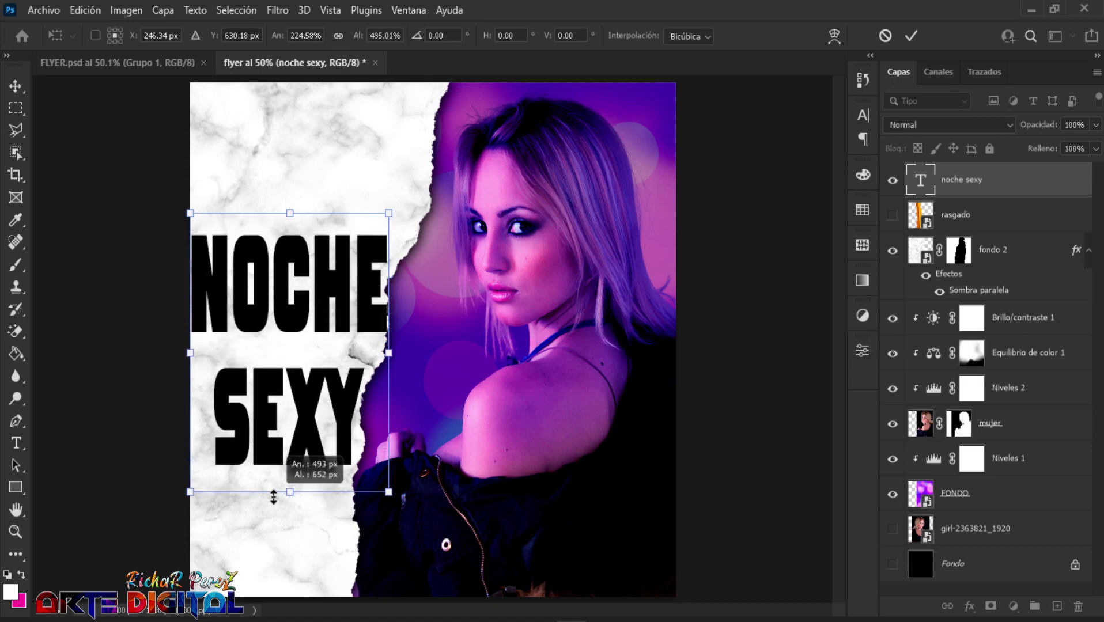
mouse_move(274, 497)
mouse_down()
mouse_move(273, 551)
mouse_move(287, 448)
mouse_up()
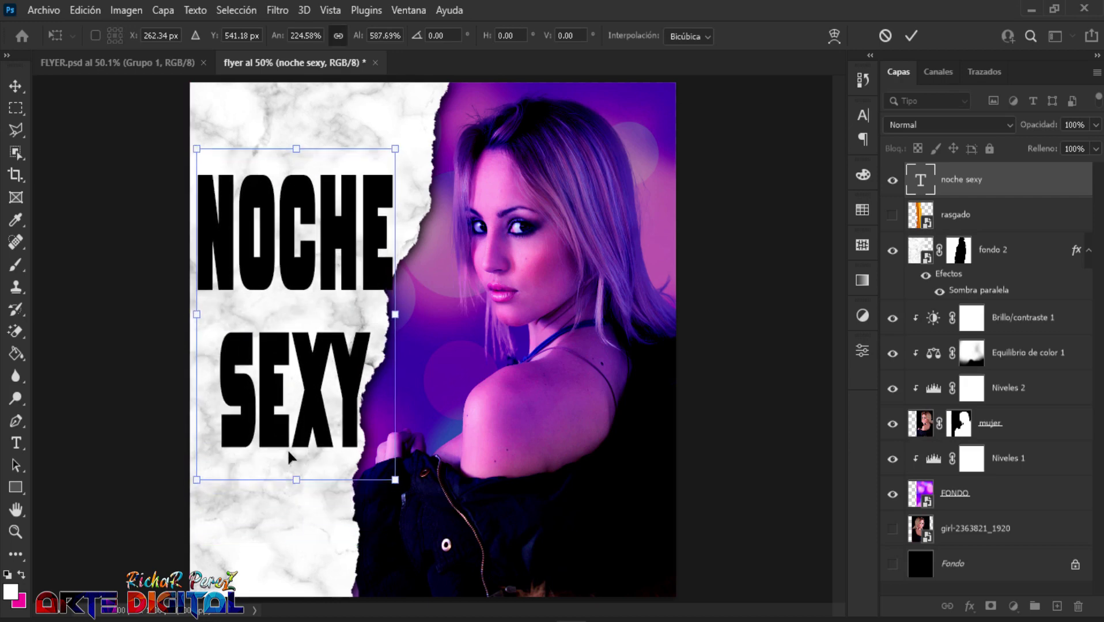
key(Return)
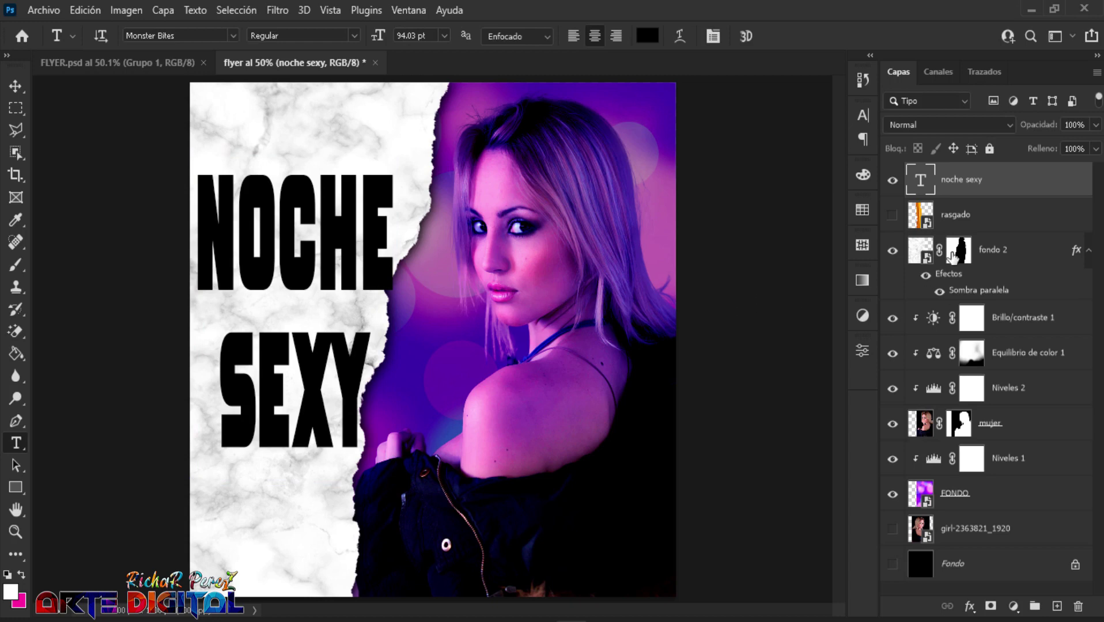
- Select layers fondo 2 through FONDO and nudge them right together
click(1005, 264)
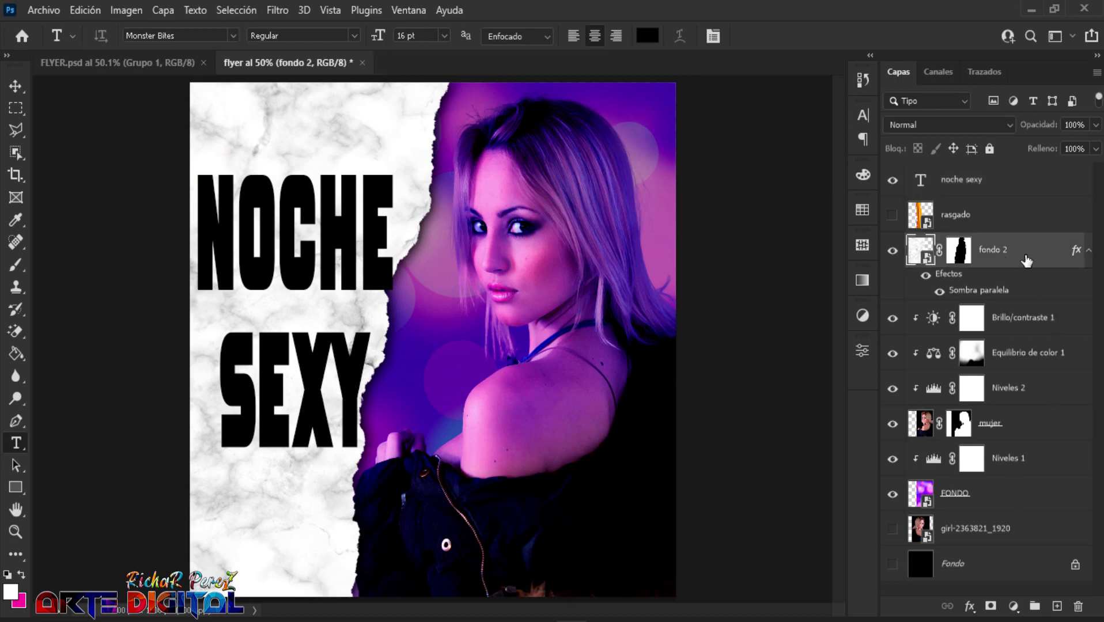
shift+click(996, 501)
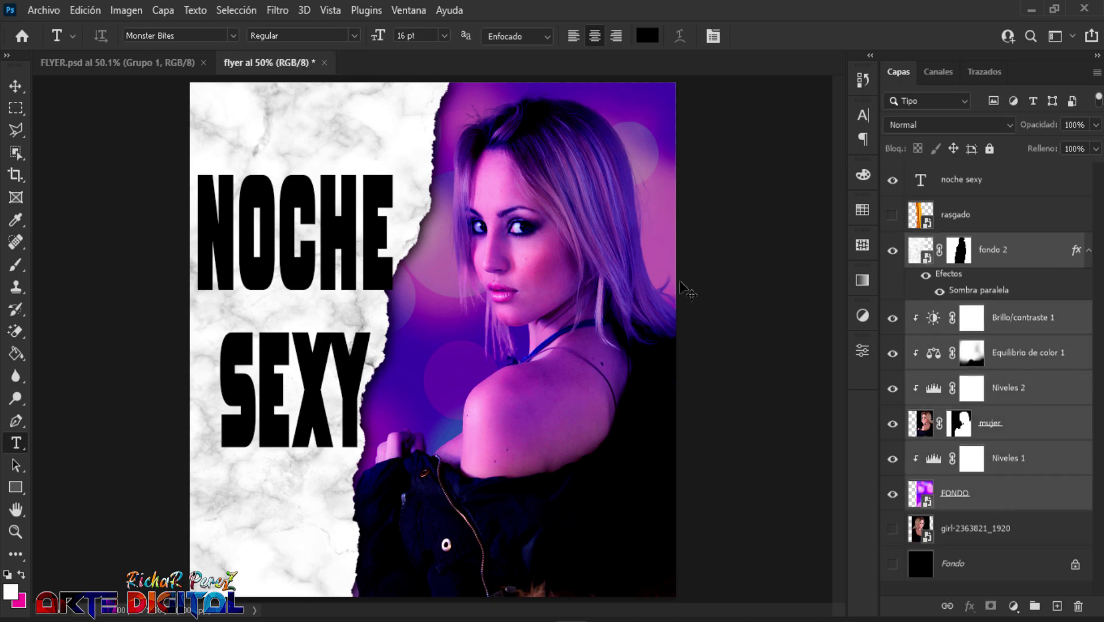
key(ctrl+t)
key(shift+Right)
key(shift+Right)
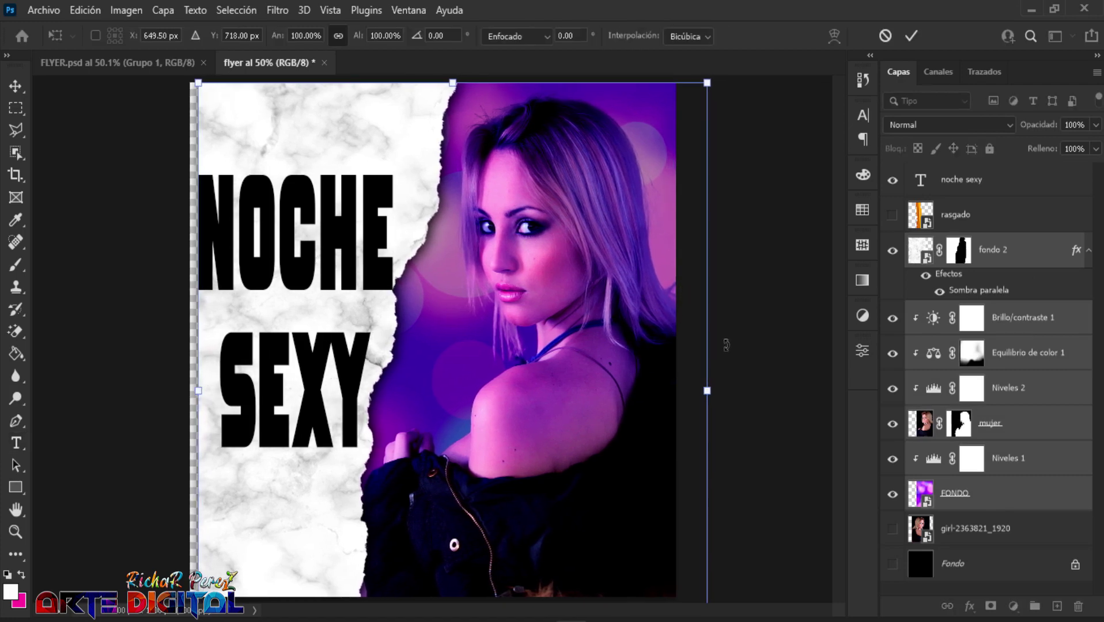
key(Return)
- Select only fondo 2 and widen the marble panel toward the left edge
key(t)
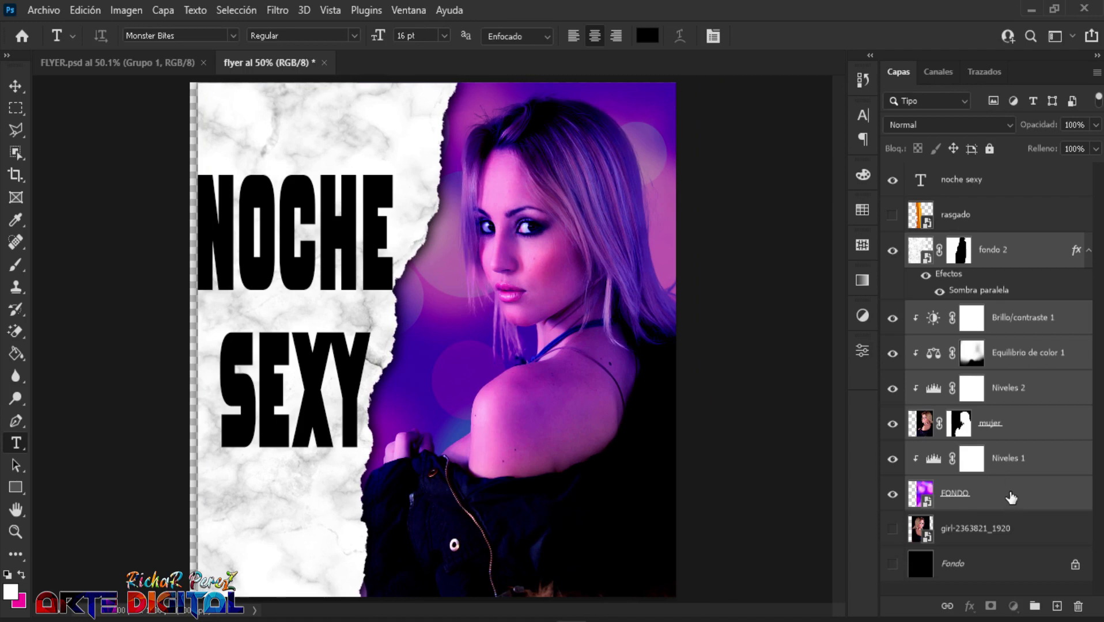
click(1010, 499)
click(1038, 266)
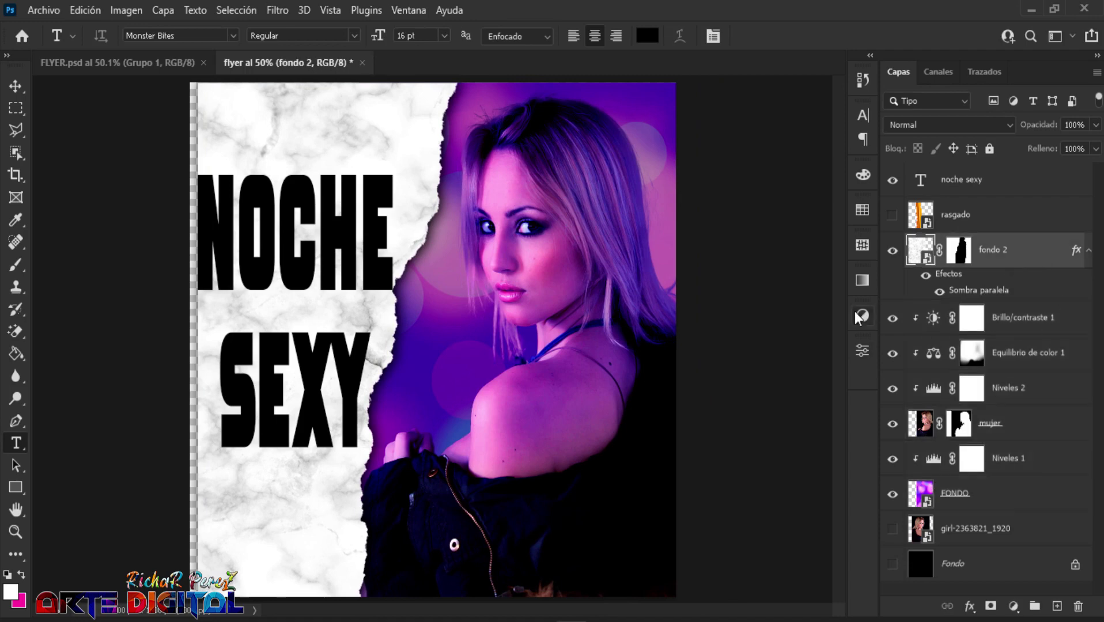
key(ctrl+t)
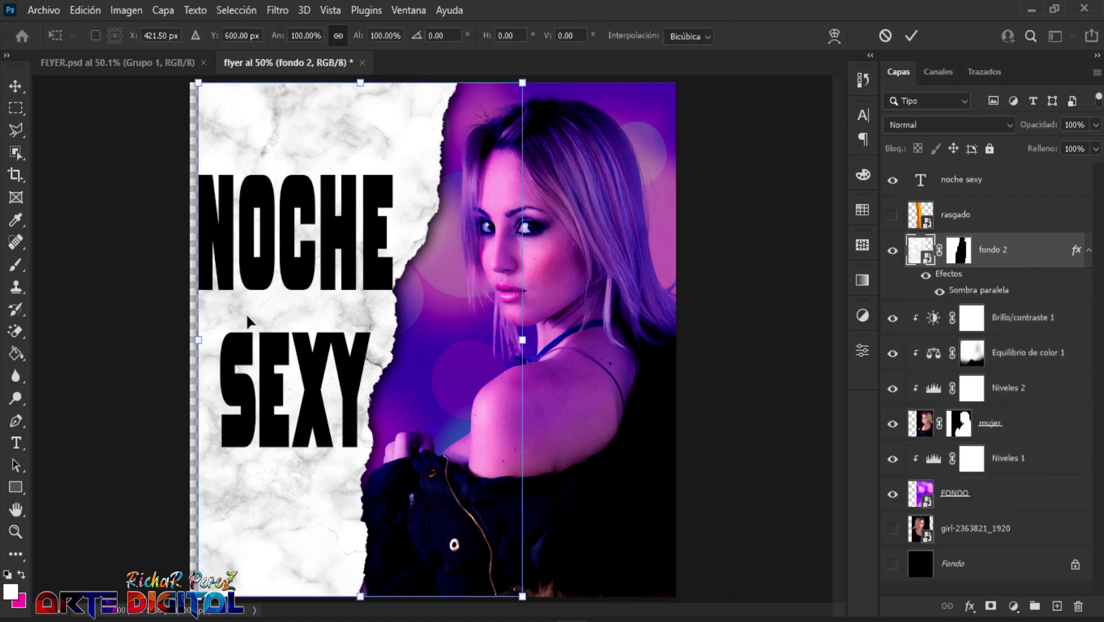
drag(198, 335, 189, 334)
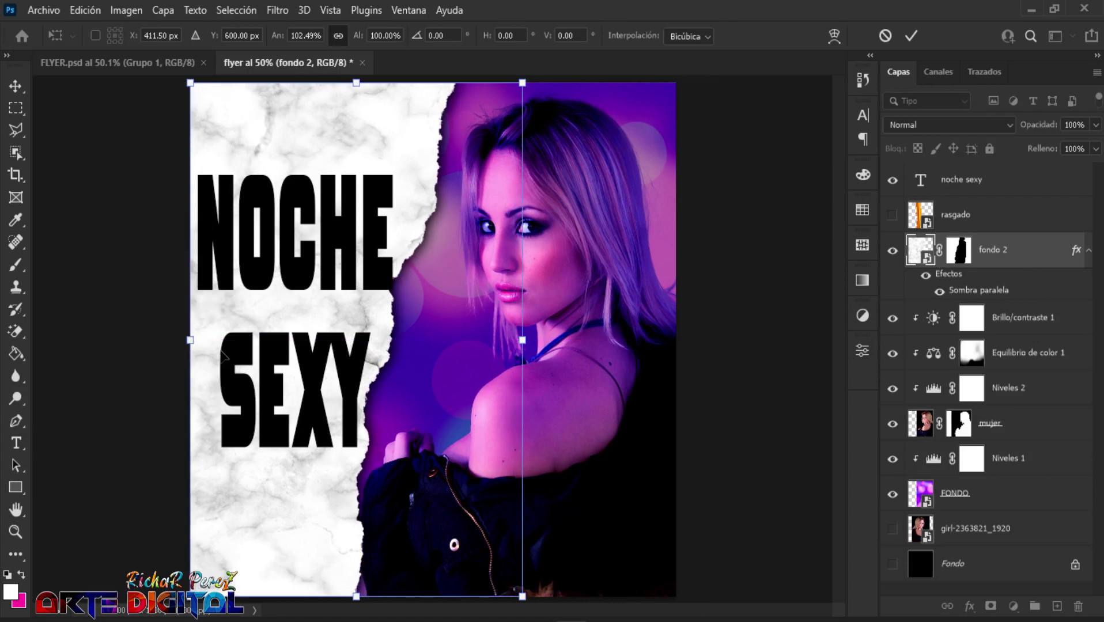
key(Return)
- Tilt the marble panel about 3.6°, enlarge it and extend it left to cover the gap
key(t)
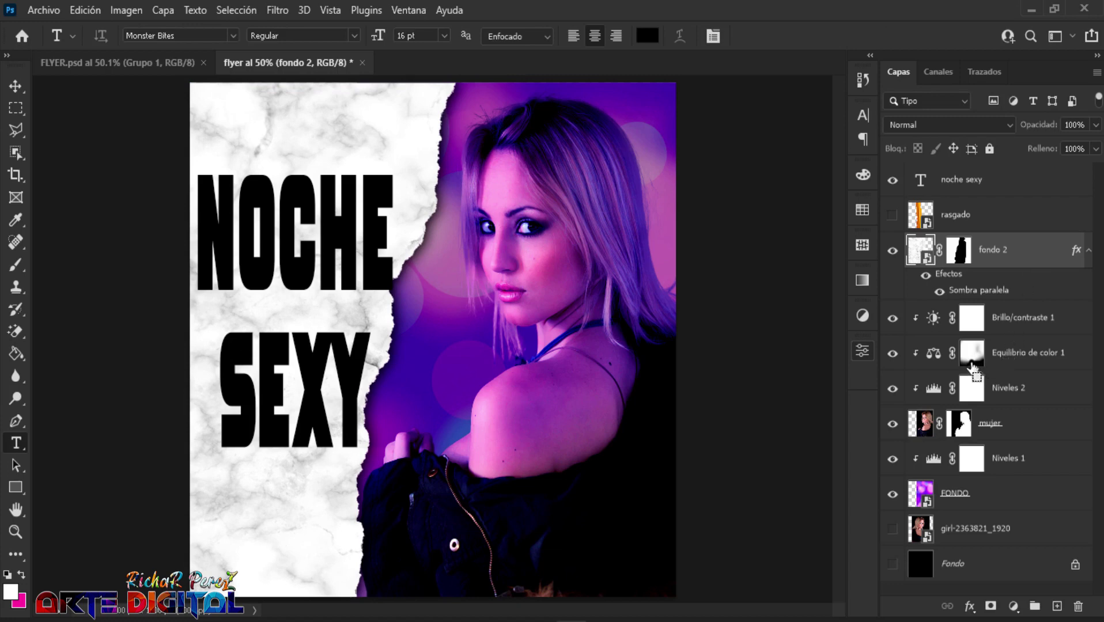
key(ctrl+t)
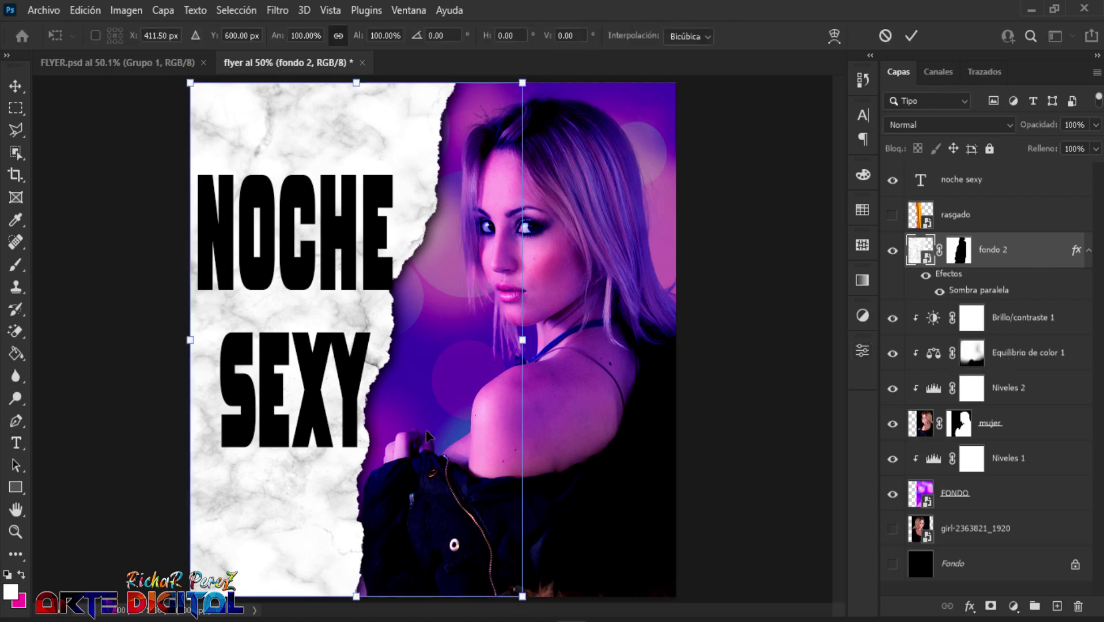
drag(434, 427, 446, 427)
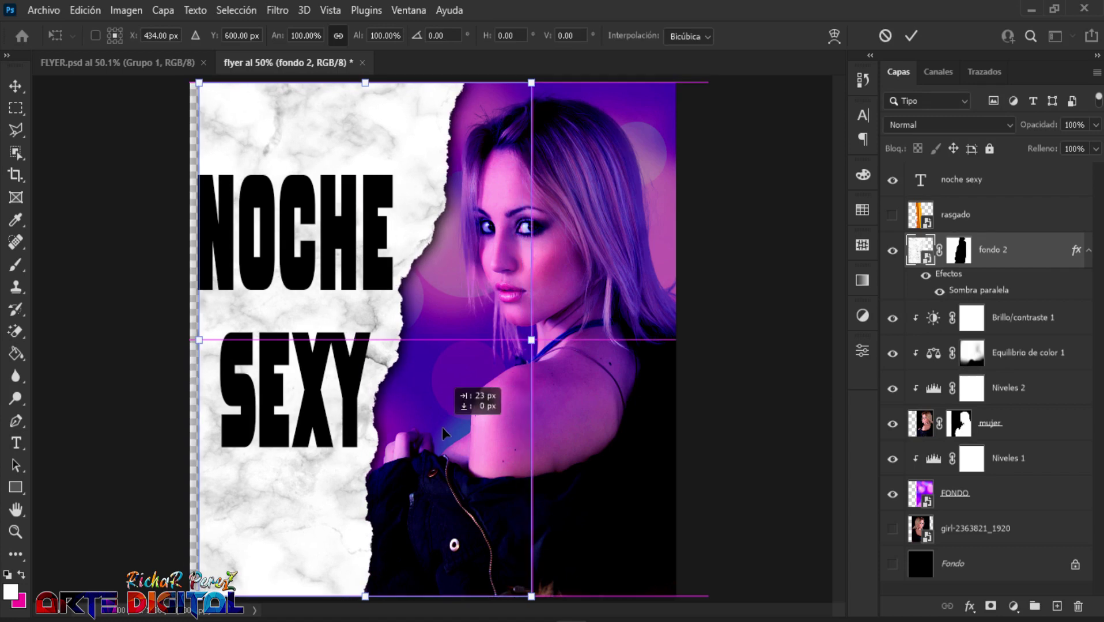
drag(593, 570, 576, 585)
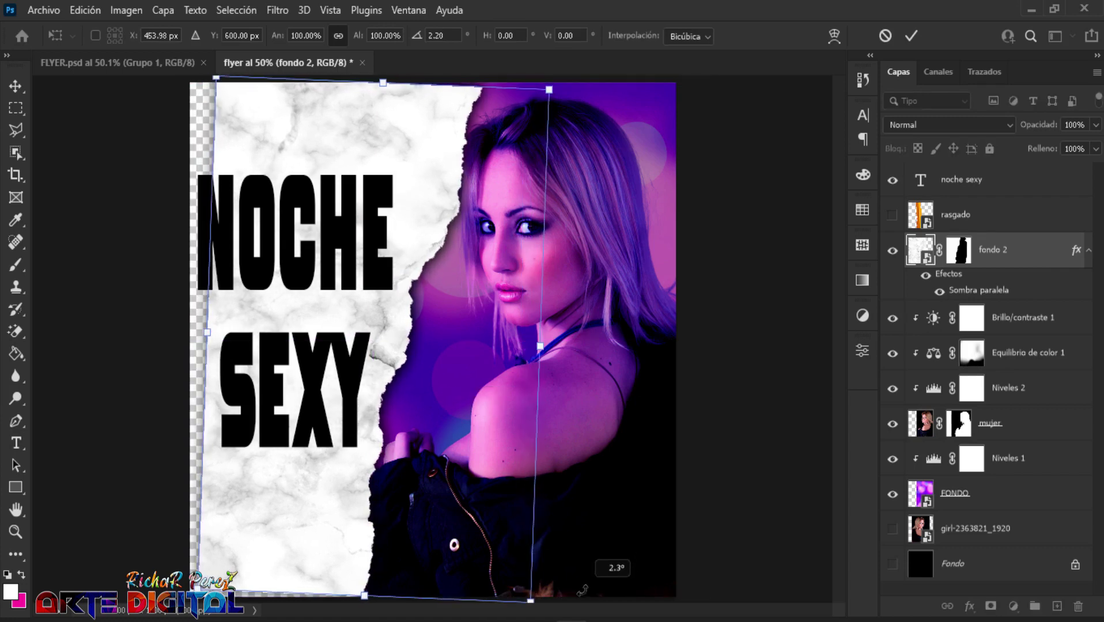
scroll(352, 584, down, 3)
drag(488, 544, 525, 505)
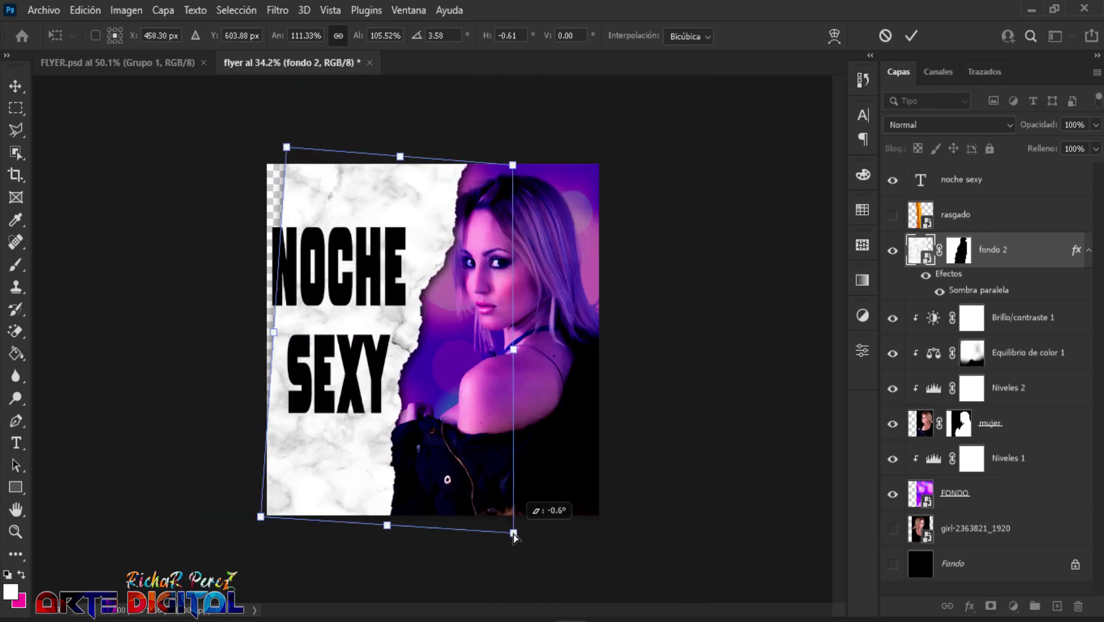
drag(507, 144, 500, 159)
drag(272, 327, 257, 326)
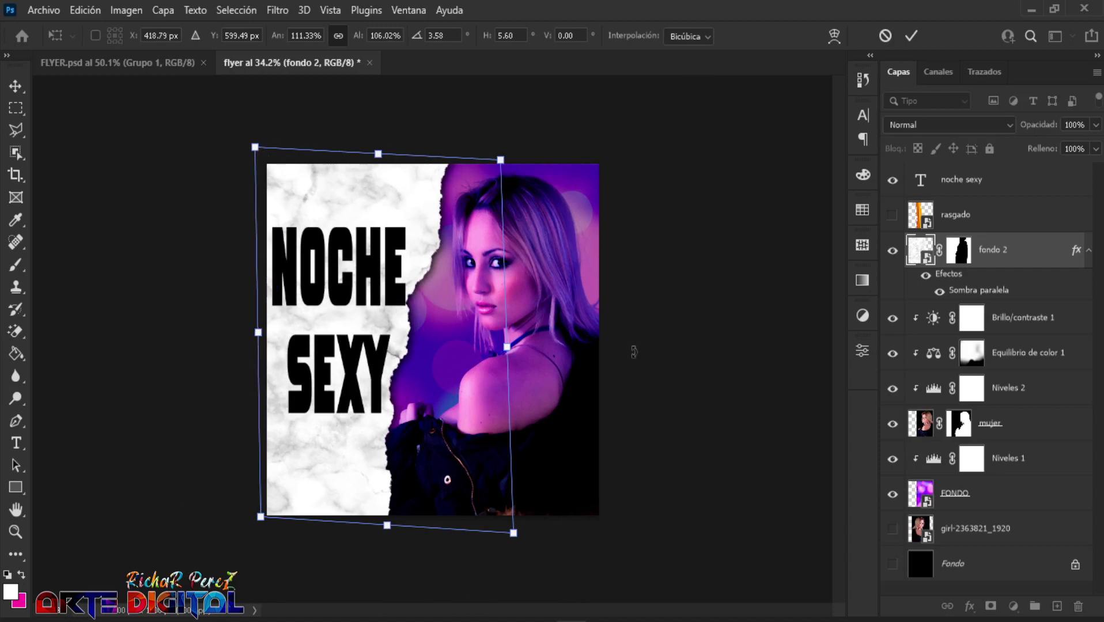
key(Return)
key(ctrl+0)
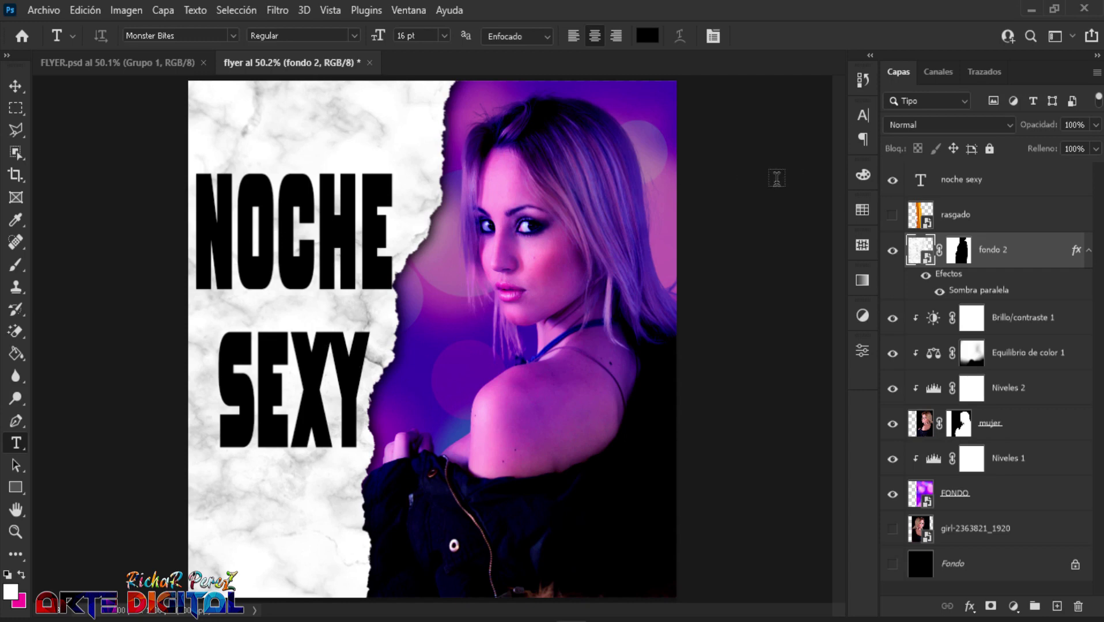
- Shrink the NOCHE SEXY headline slightly and recentre it on the marble panel
click(986, 185)
key(ctrl+t)
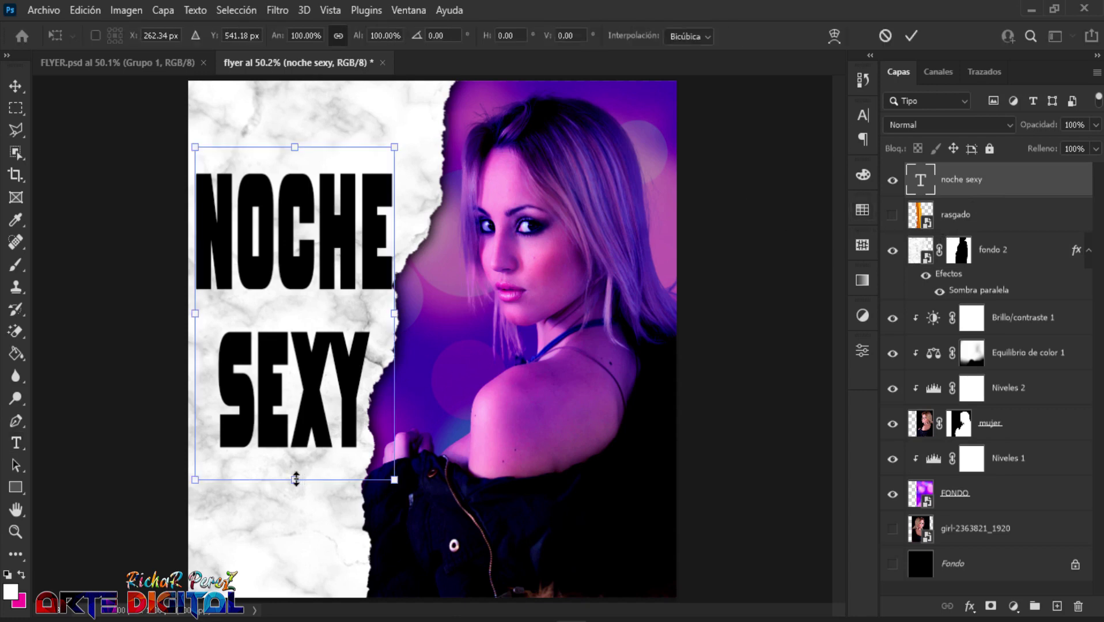
drag(295, 478, 315, 411)
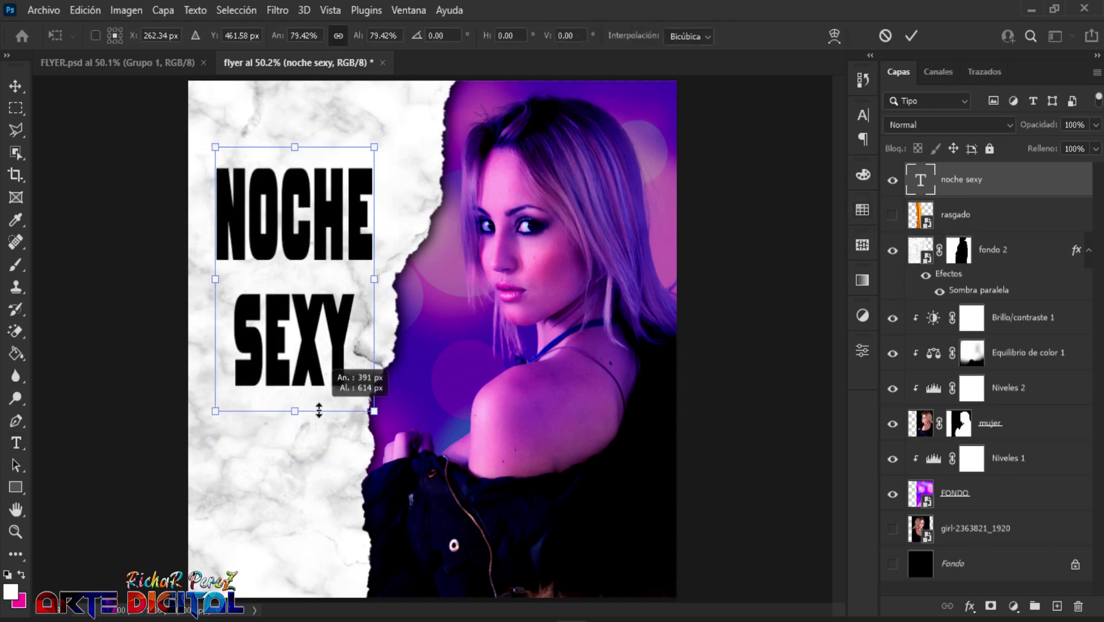
drag(336, 353, 326, 364)
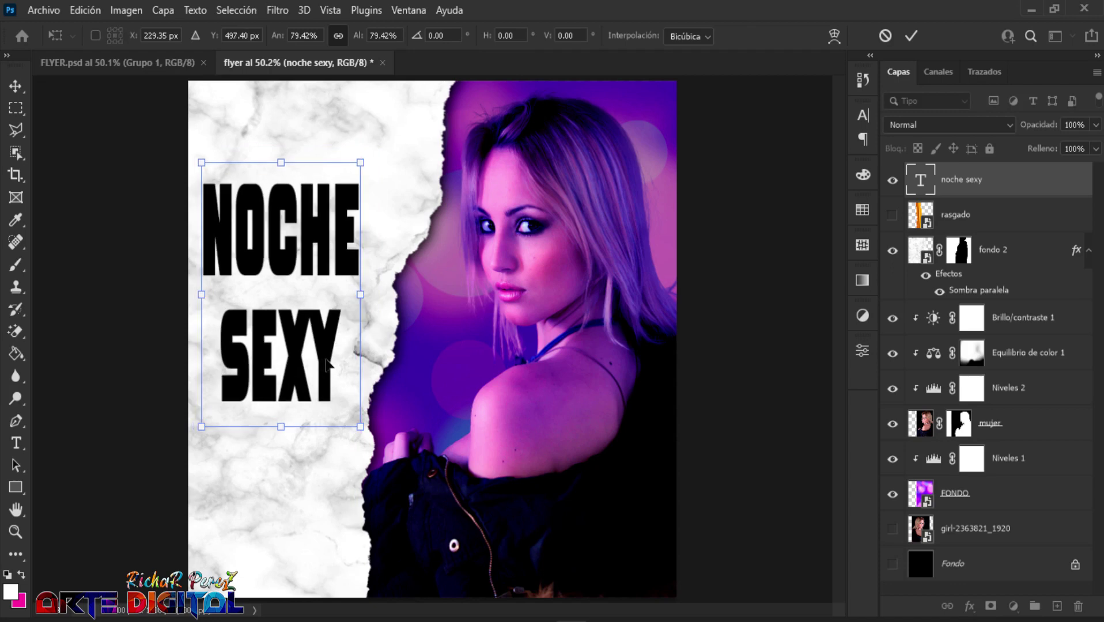
click(330, 366)
drag(305, 371, 321, 369)
key(Return)
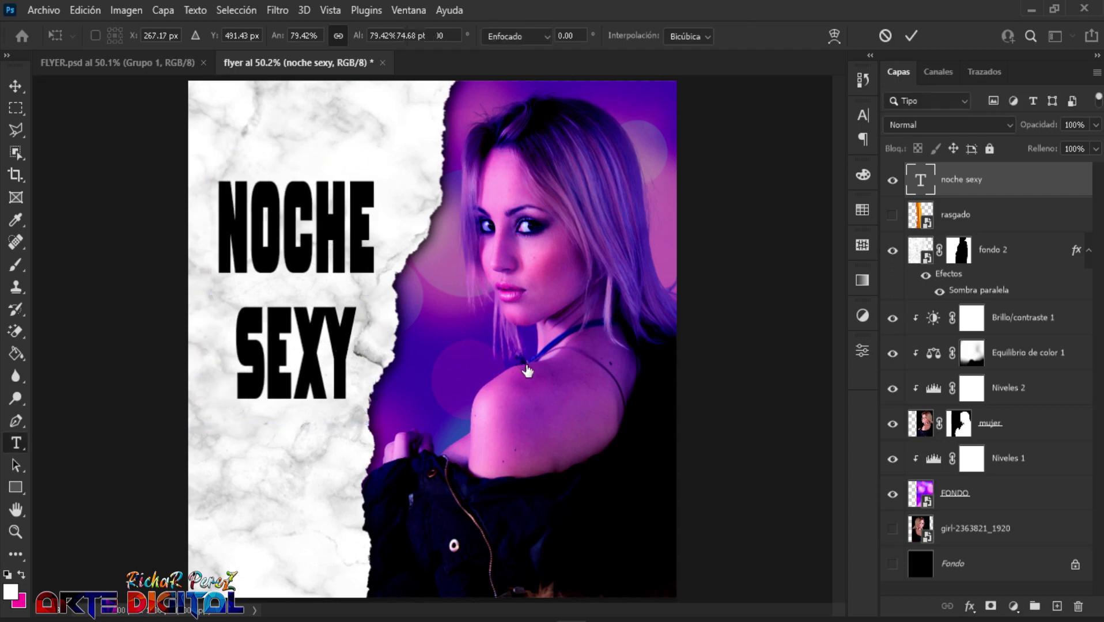
key(t)
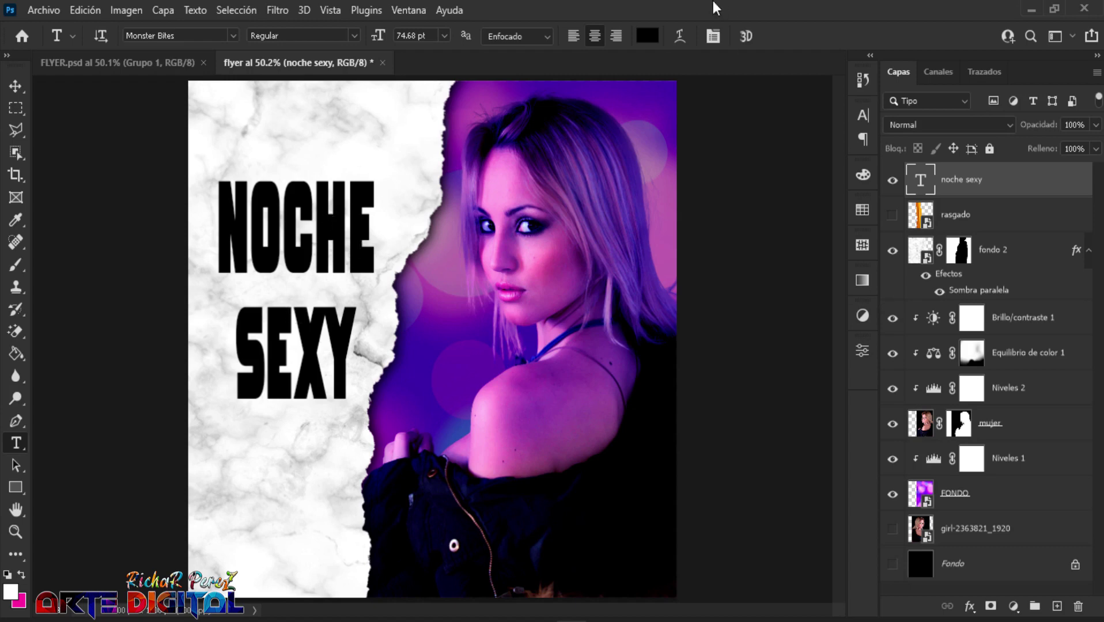
- In the Character panel, set the headline's leading to 60 pt and tracking to 100
click(715, 41)
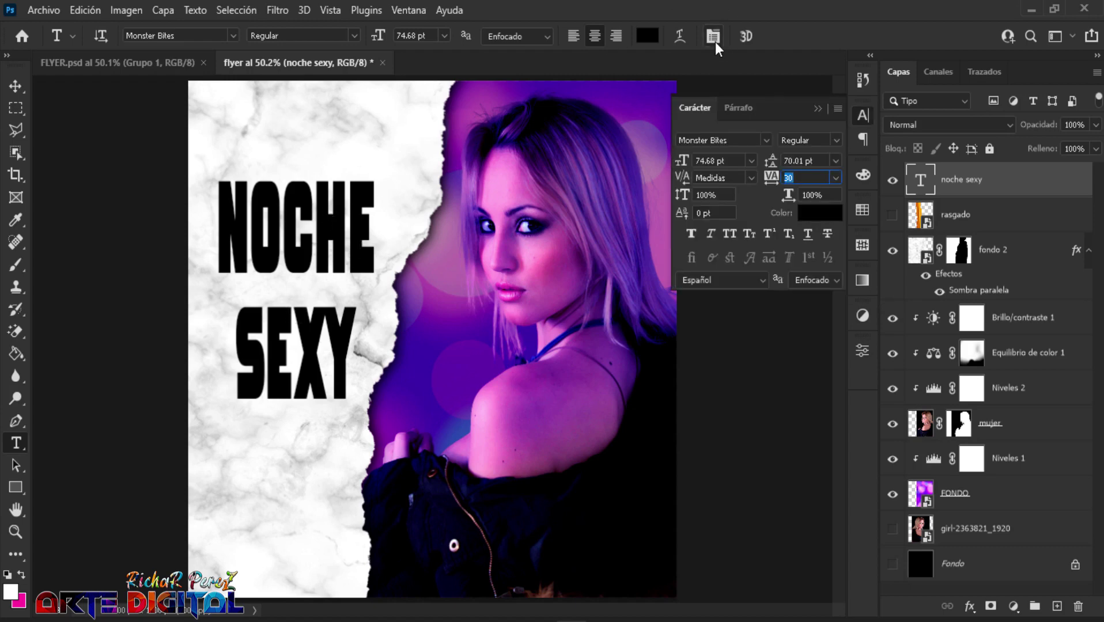
click(806, 161)
text(50)
key(Return)
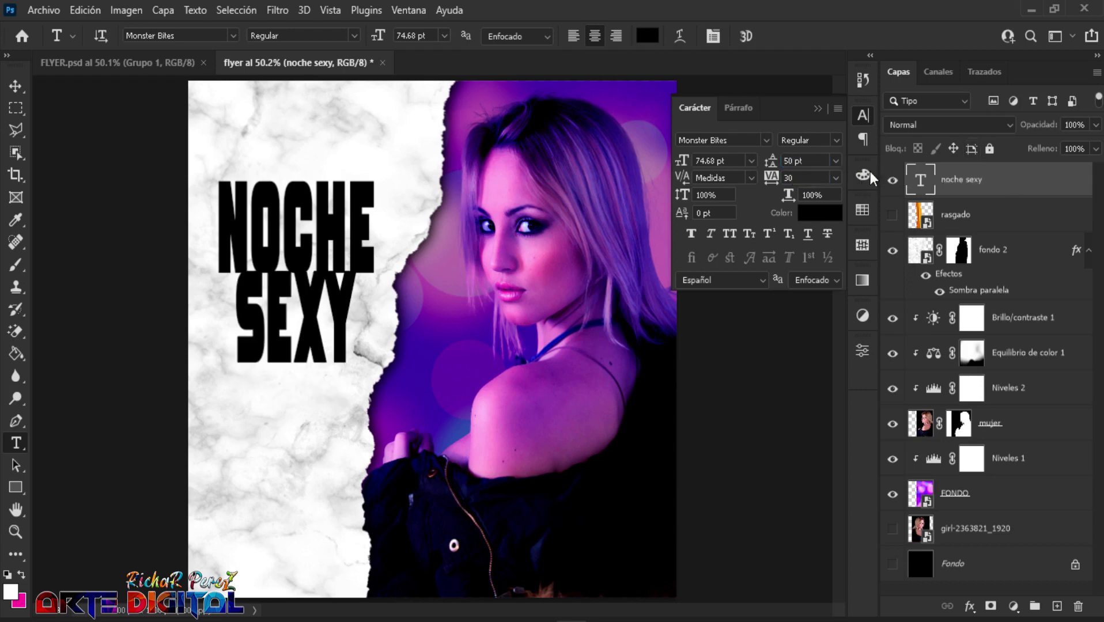
click(819, 161)
text(60)
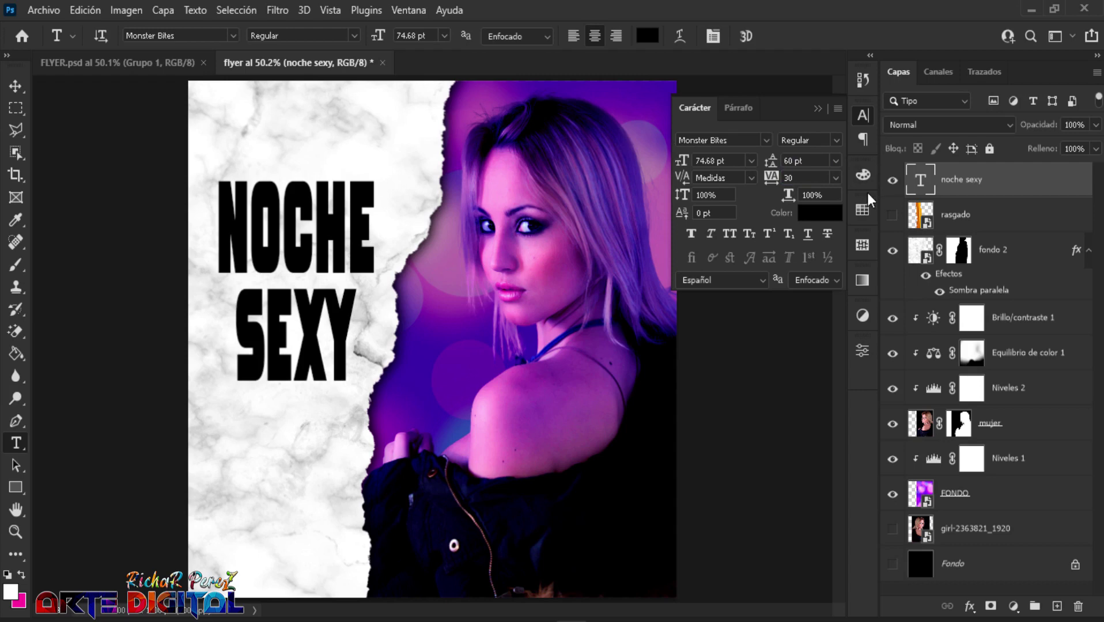
click(817, 109)
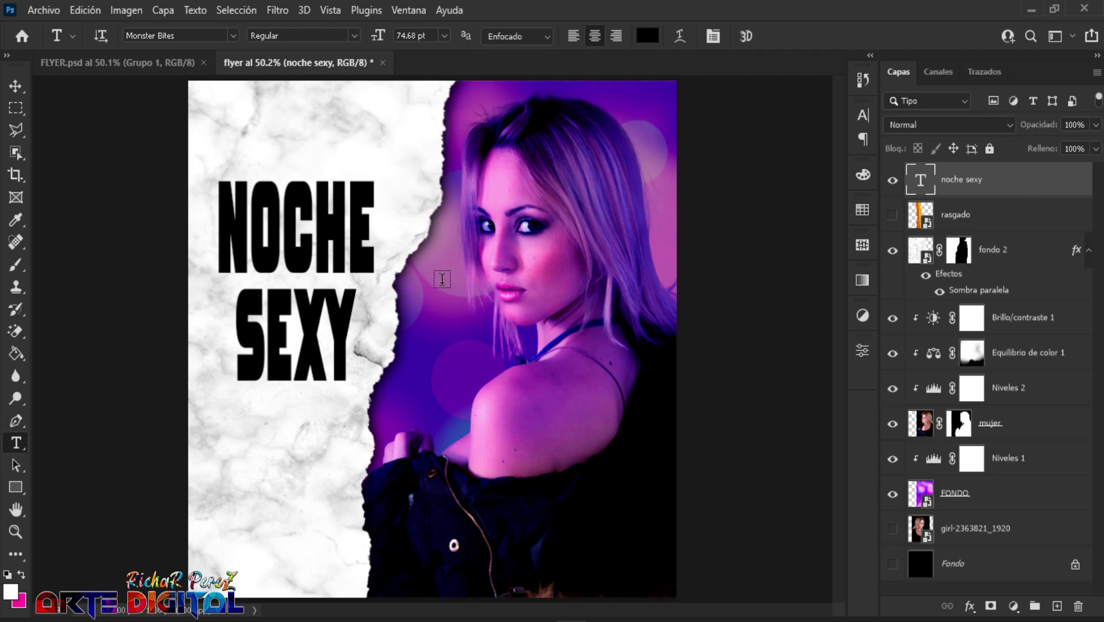
click(713, 36)
text(100)
key(Return)
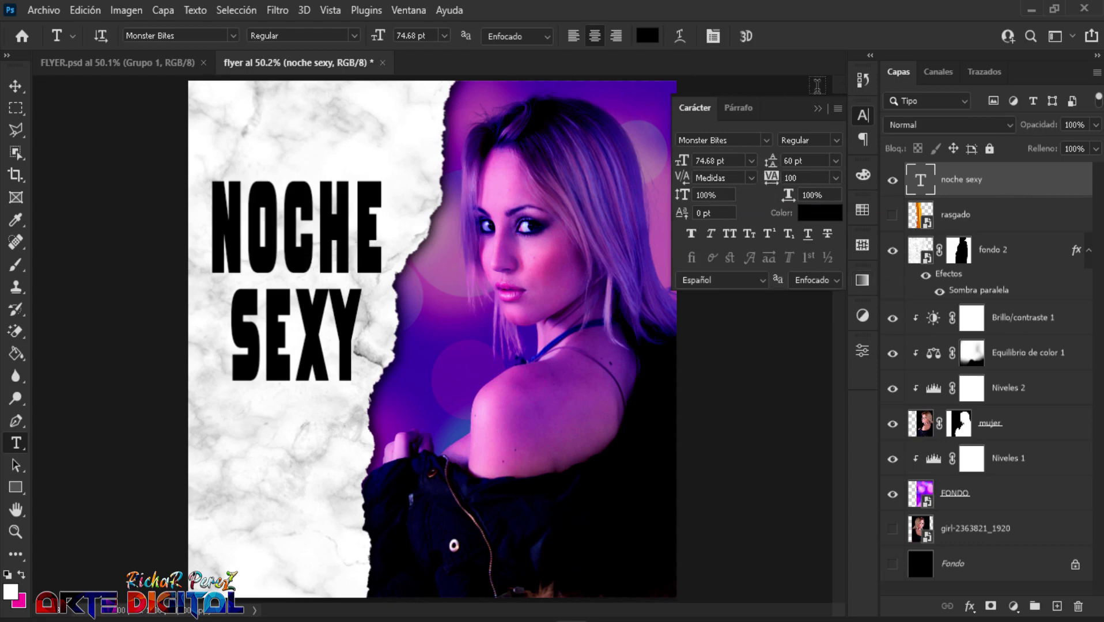
- Place the pink galaxy image background-2642077_1920 into the flyer as an embedded layer
click(816, 110)
click(35, 13)
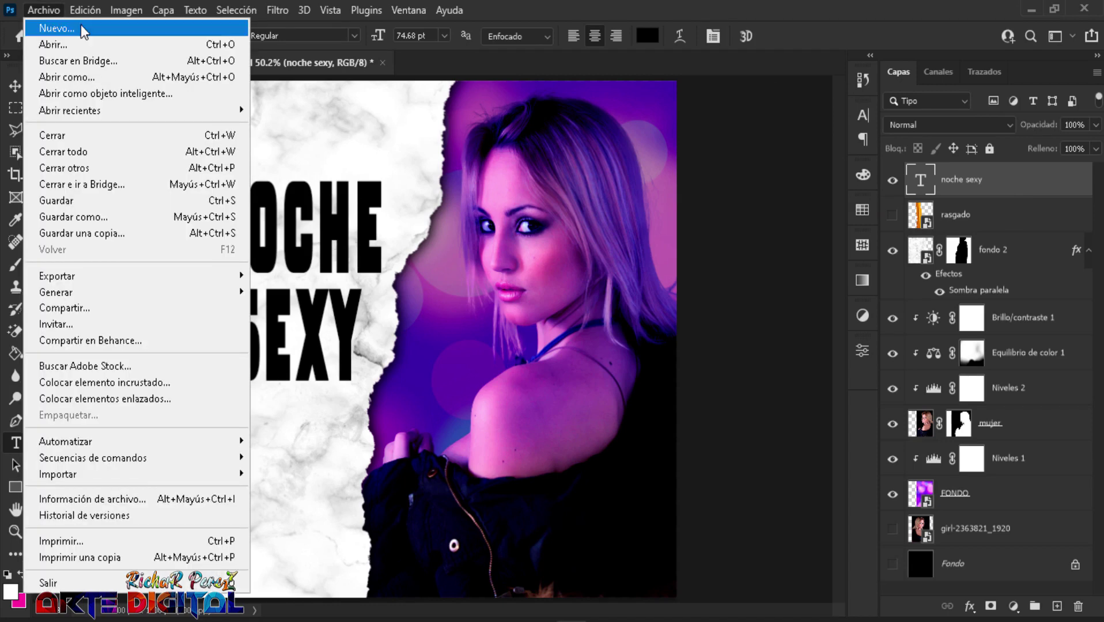
click(154, 381)
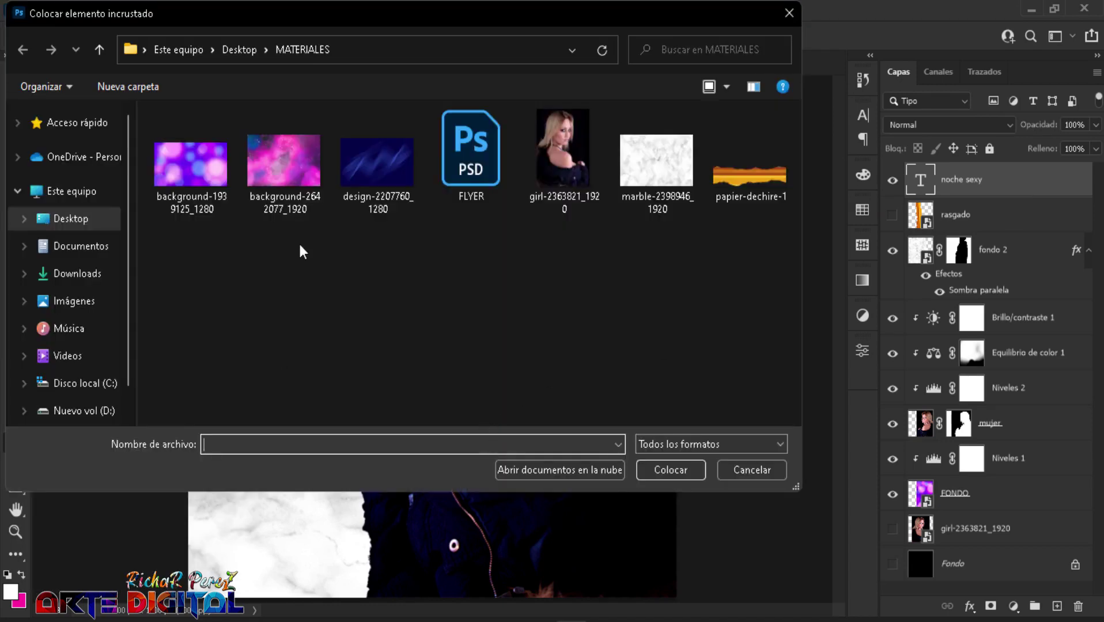
click(292, 178)
click(671, 470)
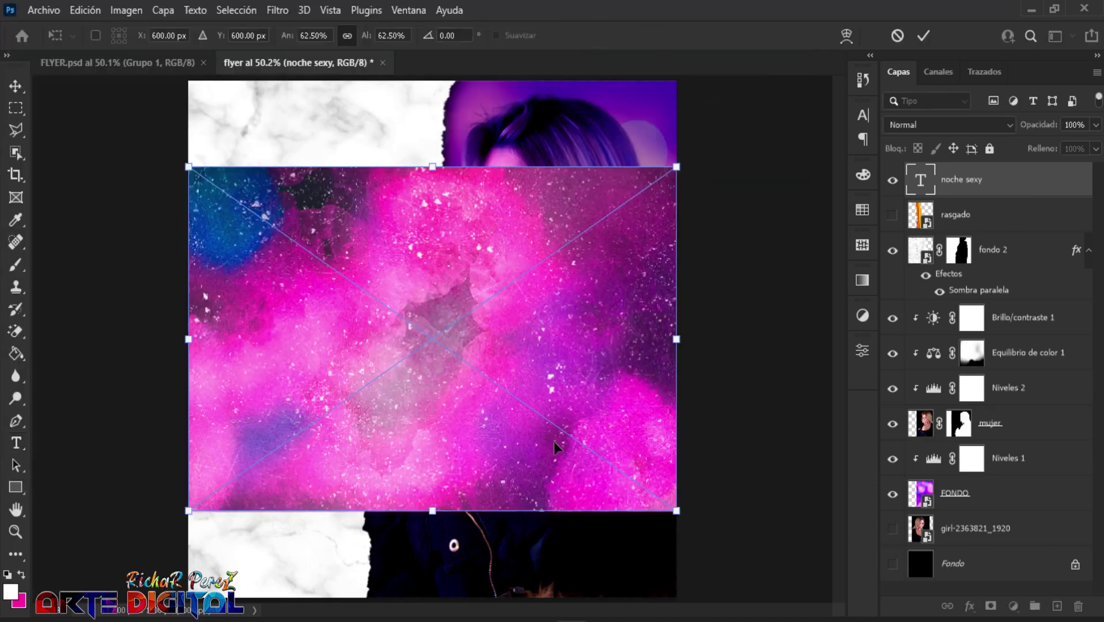
- Scale and move the galaxy image at 40% opacity to cover the NOCHE SEXY headline
drag(676, 339, 412, 339)
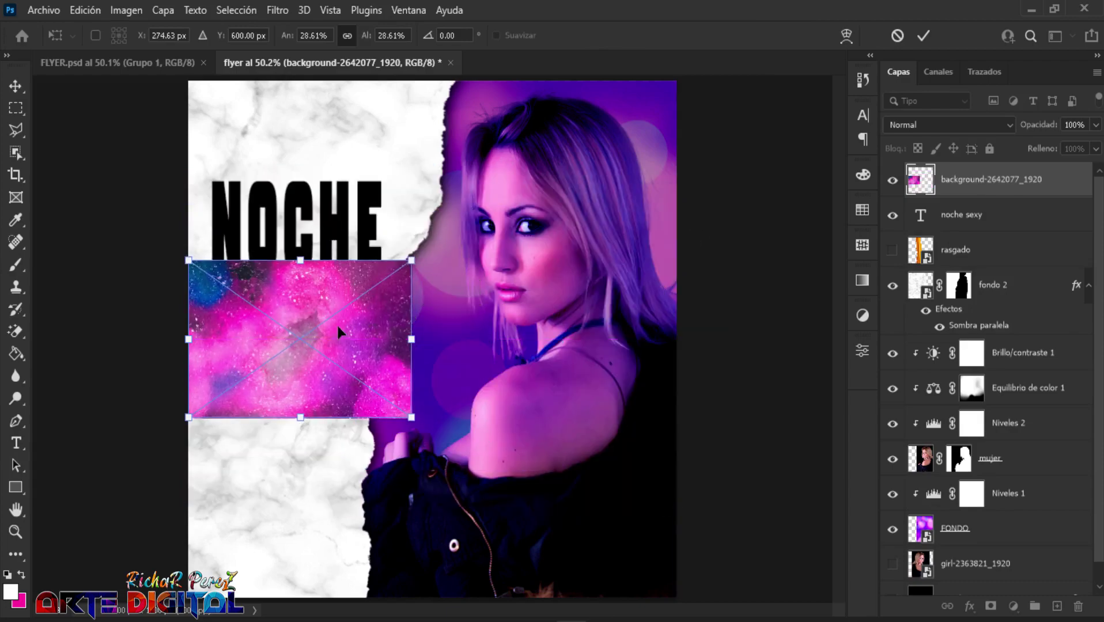
drag(336, 324, 344, 238)
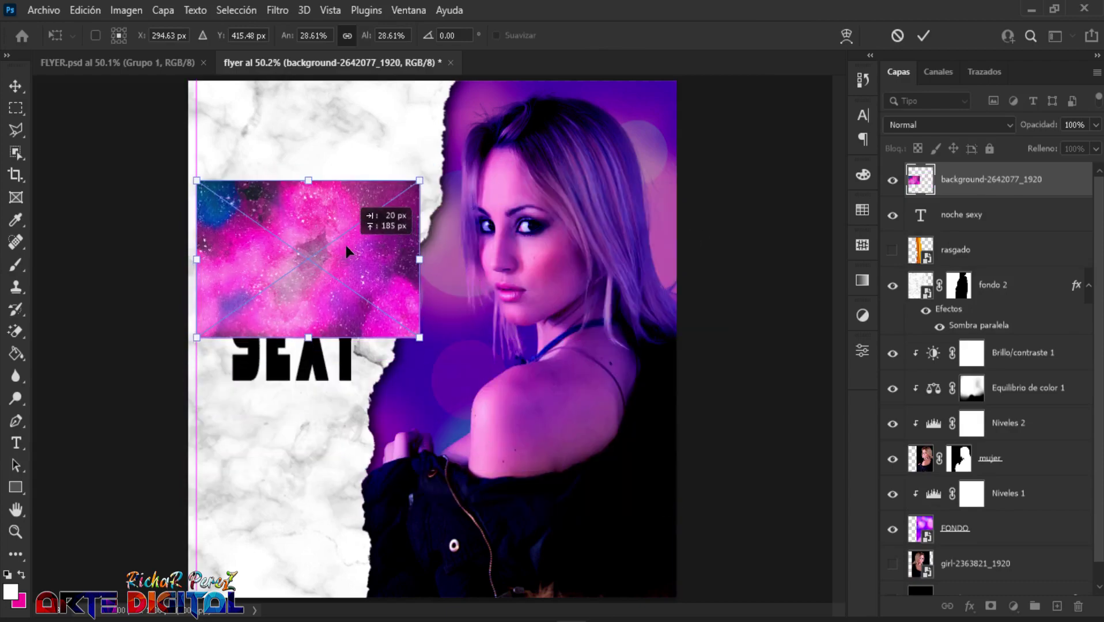
click(1095, 125)
text(40)
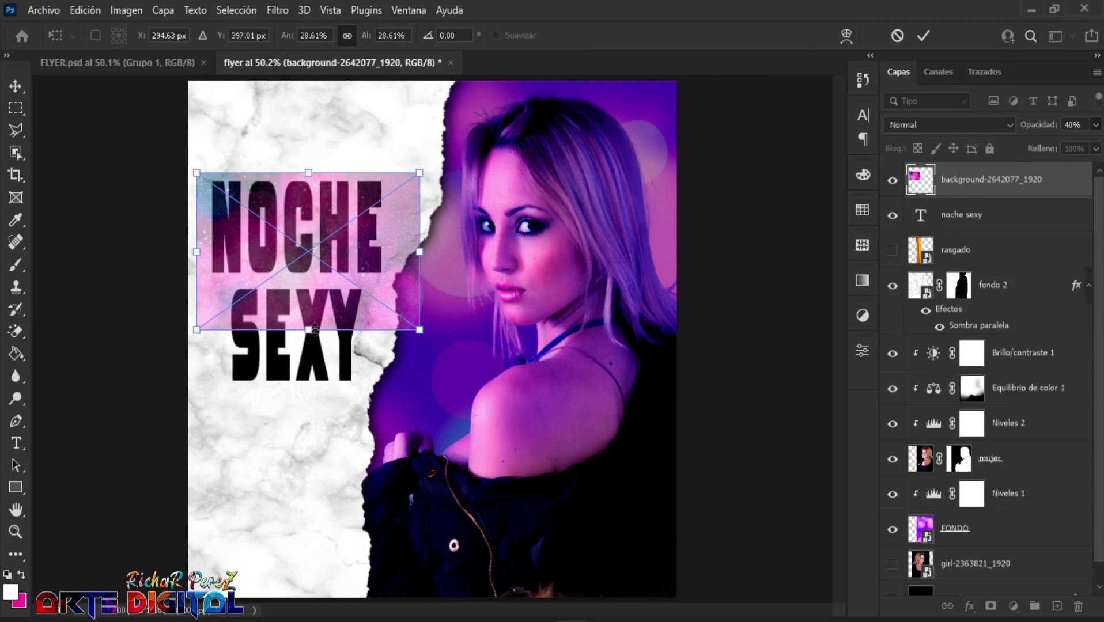
drag(309, 327, 313, 399)
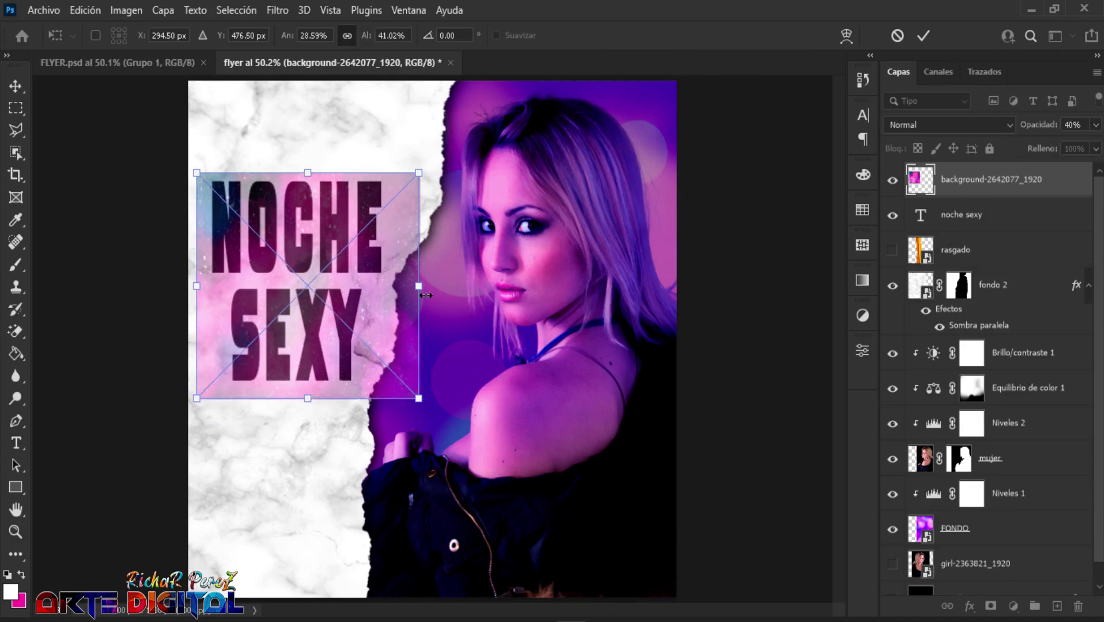
drag(419, 286, 403, 284)
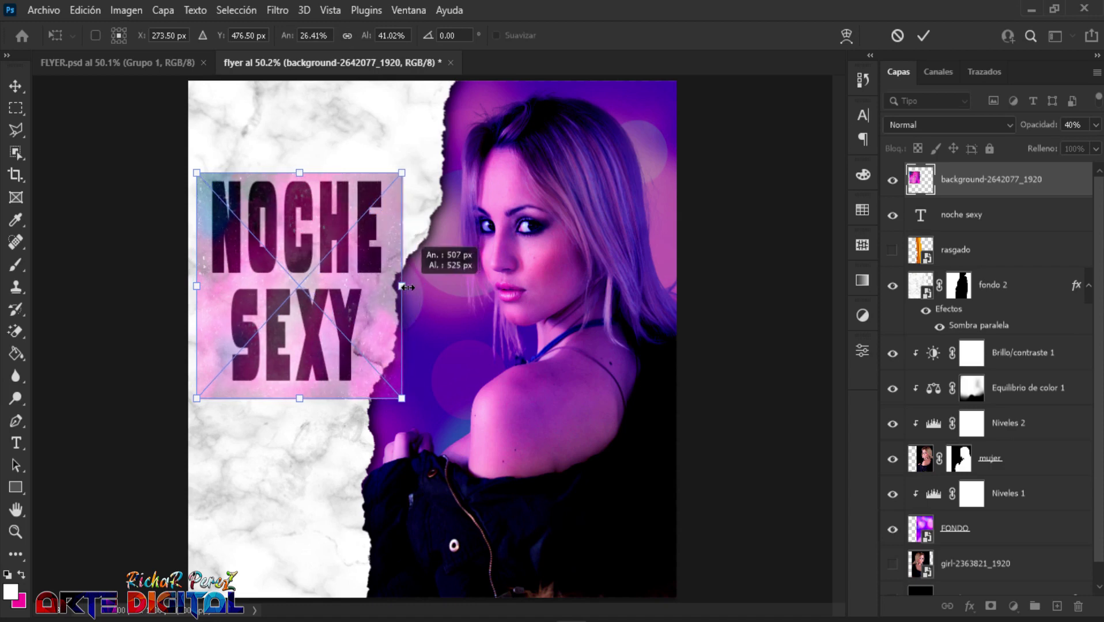
key(Return)
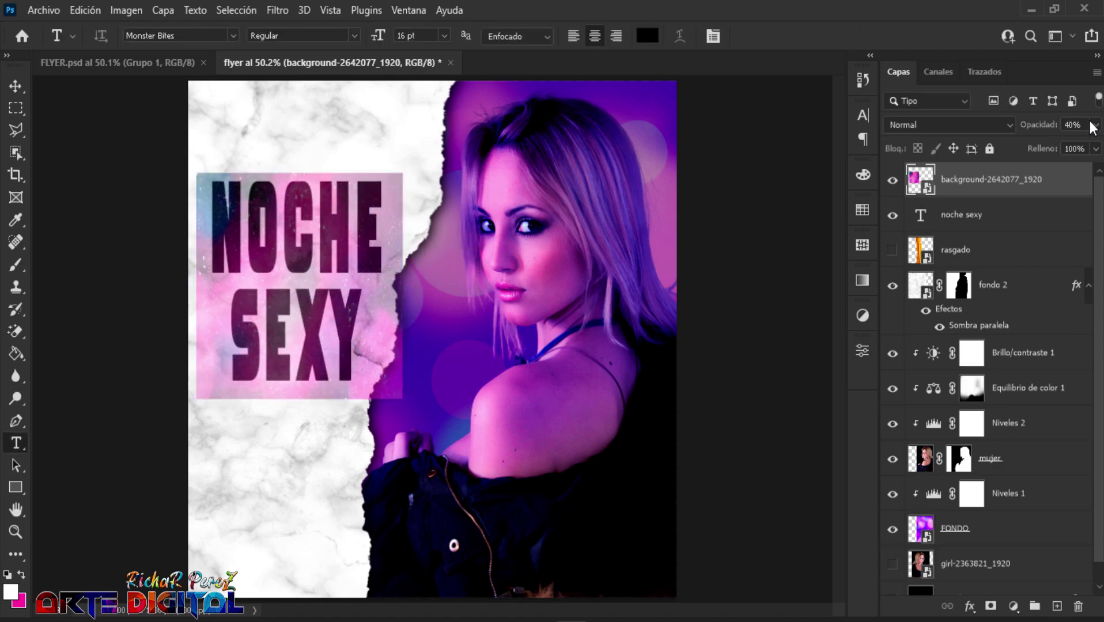
- Restore the galaxy layer to 100% opacity and rename it 'fondo texto'
click(1095, 125)
click(983, 187)
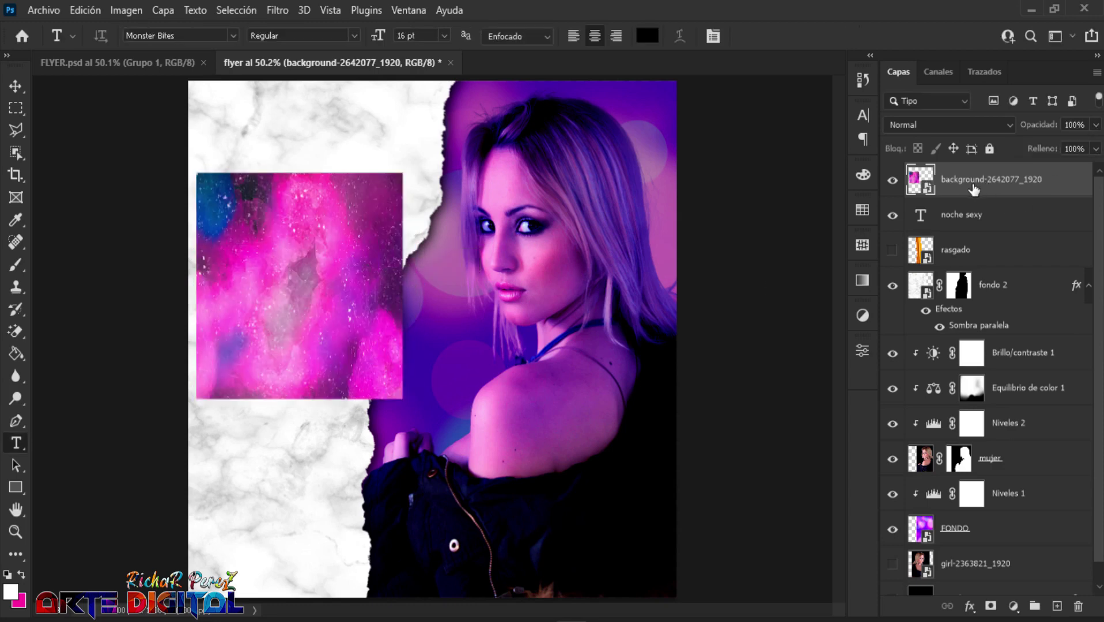
double_click(972, 181)
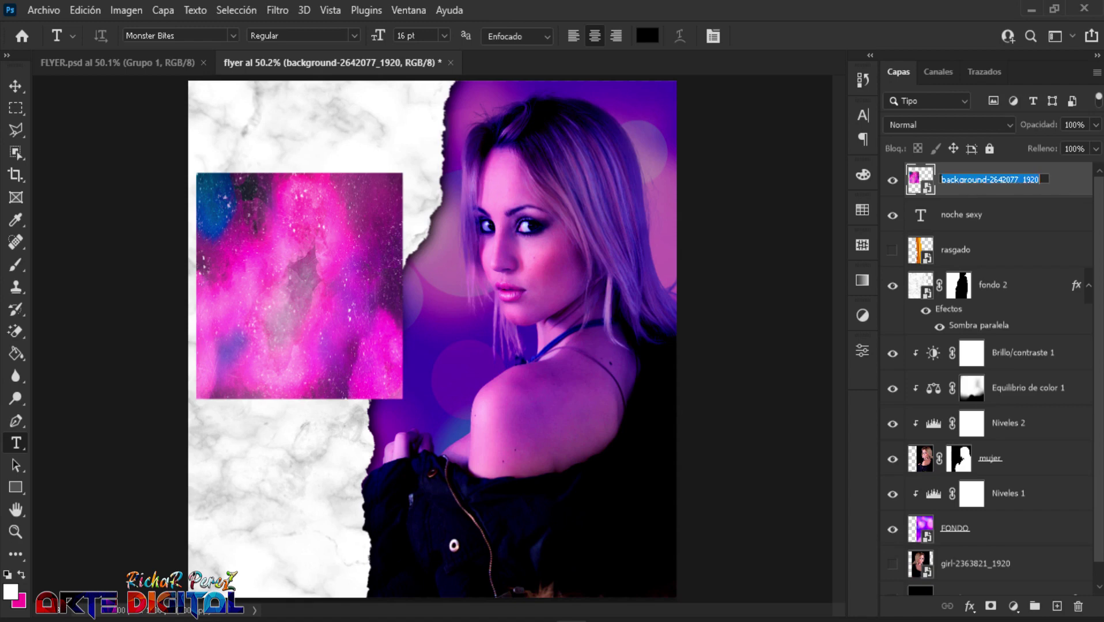
text(fon)
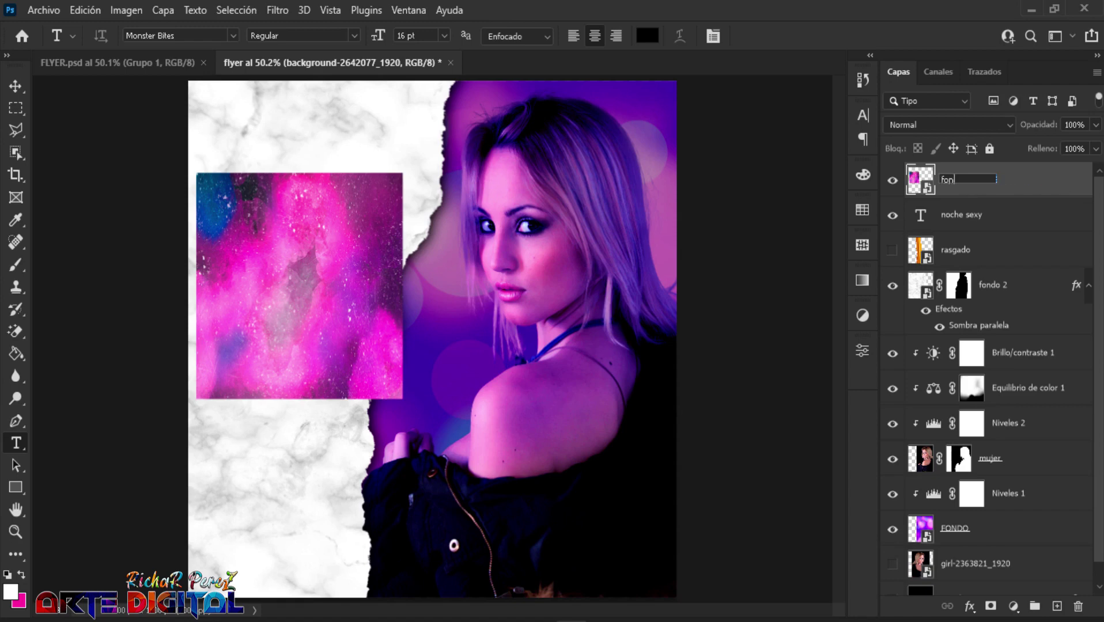
text(do texto)
key(Return)
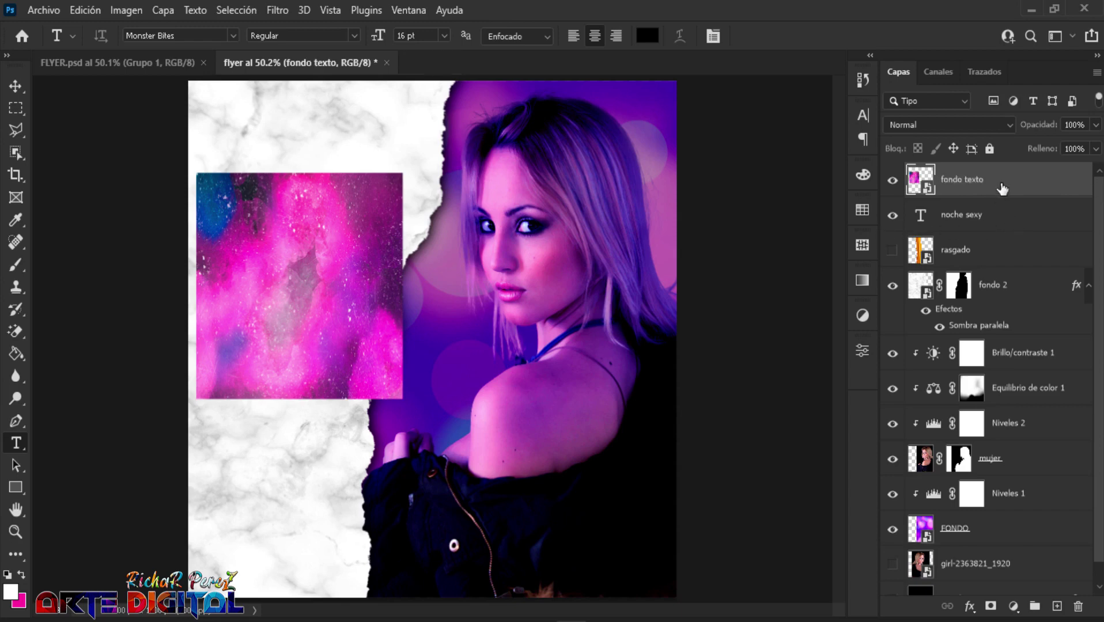
- Clip the galaxy layer into the NOCHE SEXY letters, flipped horizontally and resized to fit
right_click(999, 202)
click(856, 403)
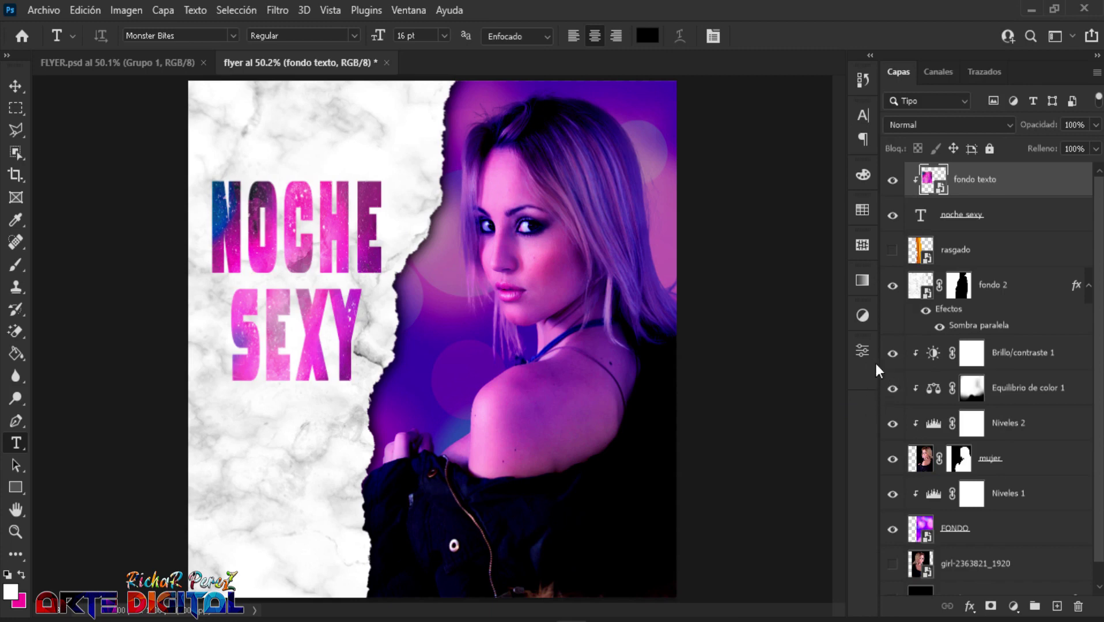
key(ctrl+t)
mouse_move(299, 173)
mouse_down()
mouse_move(307, 124)
mouse_move(314, 146)
mouse_up()
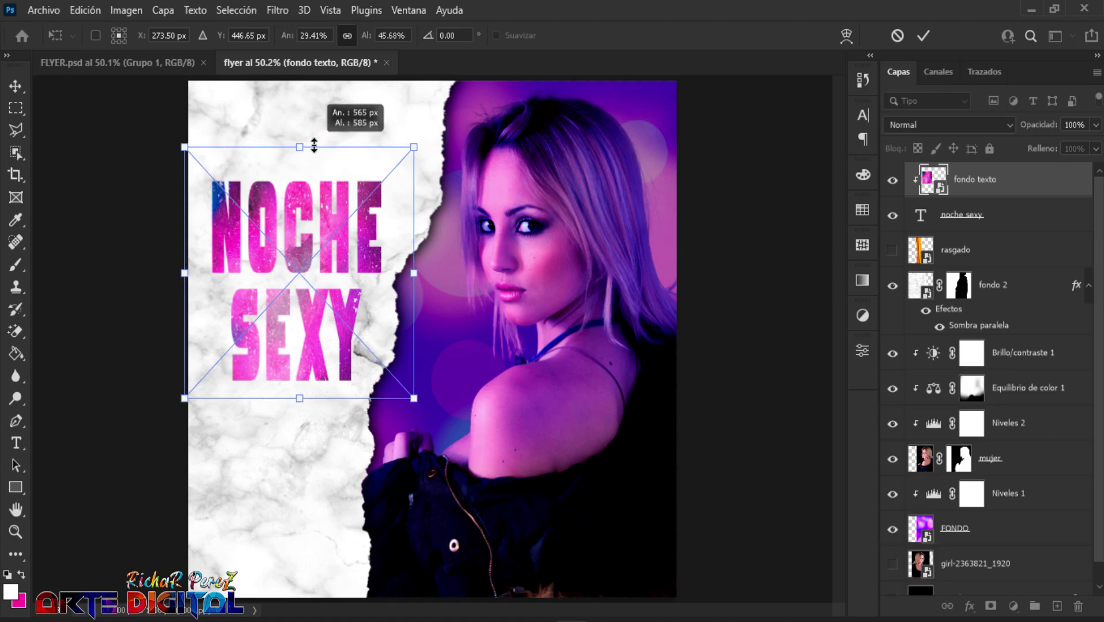
drag(314, 146, 318, 160)
right_click(328, 259)
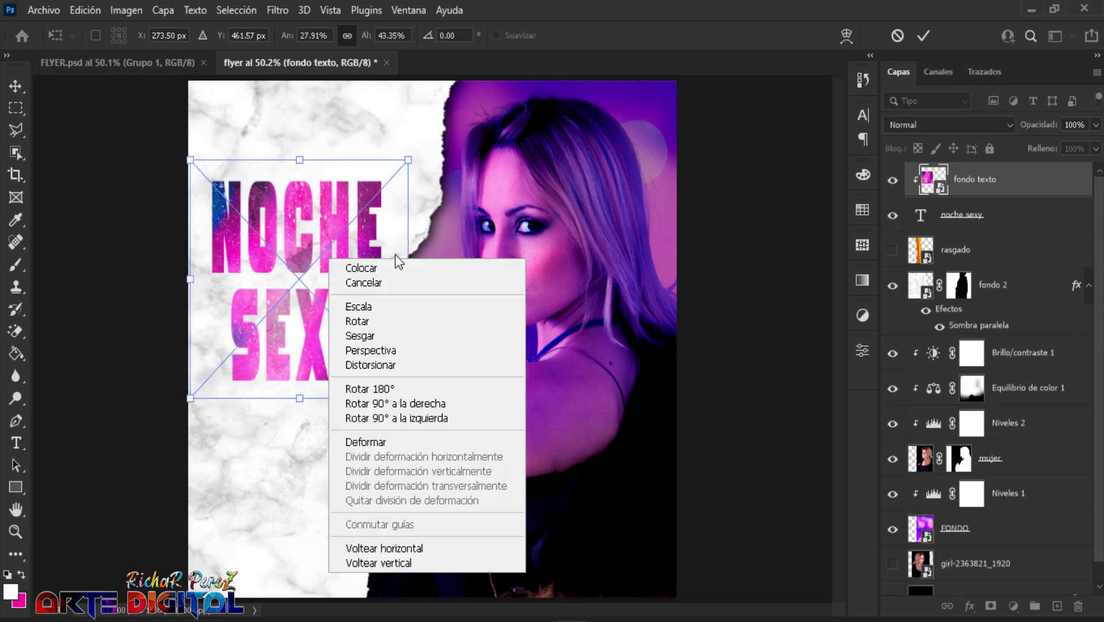
click(426, 548)
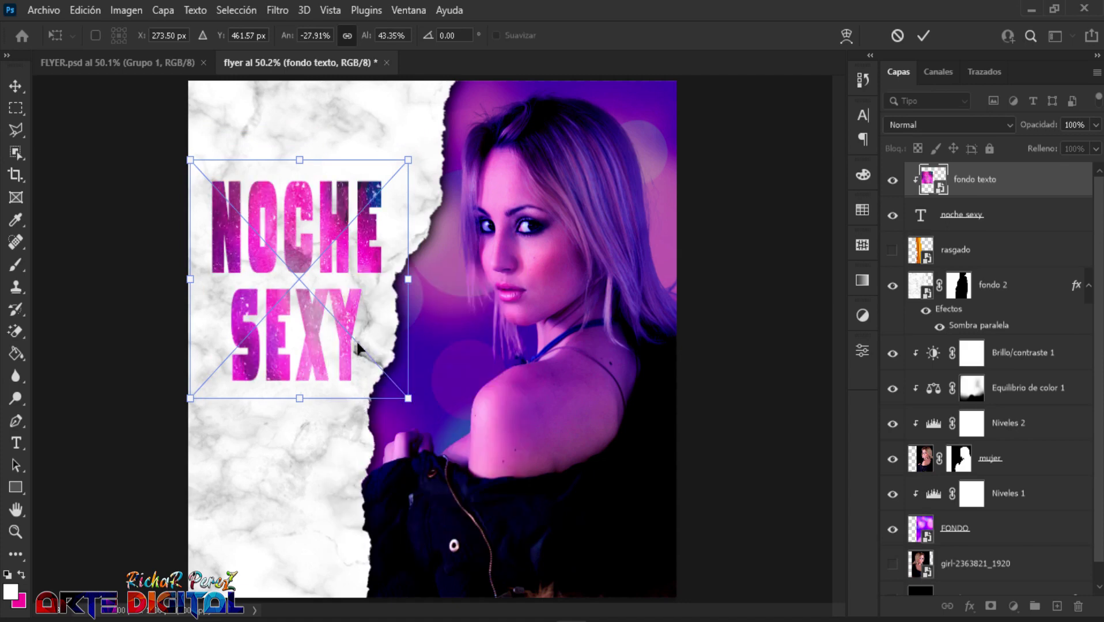
drag(300, 160, 300, 167)
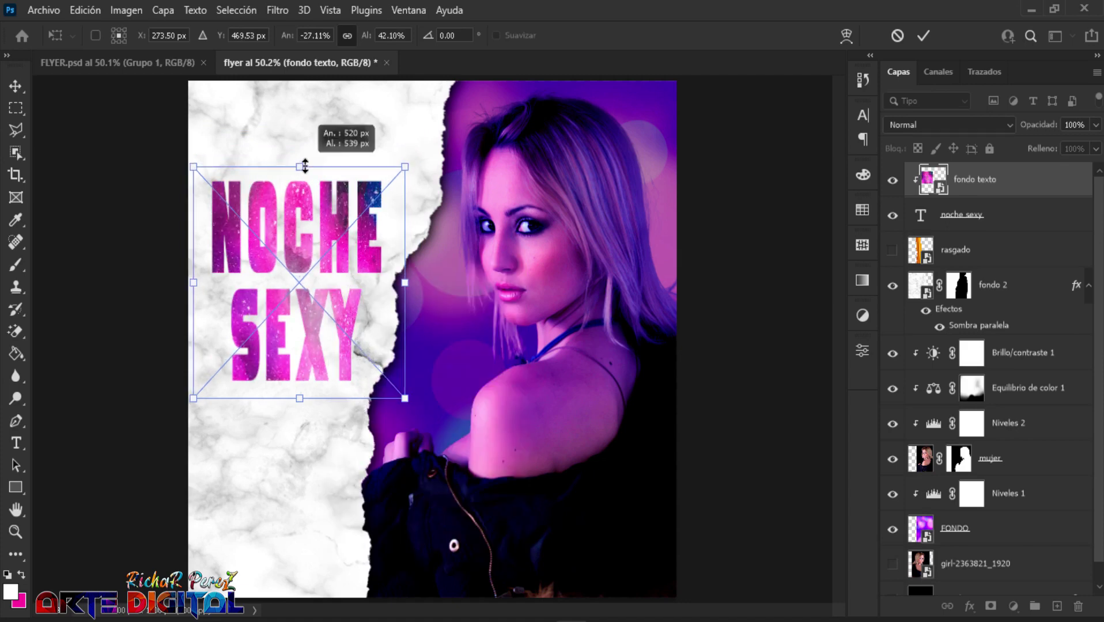
key(Return)
key(t)
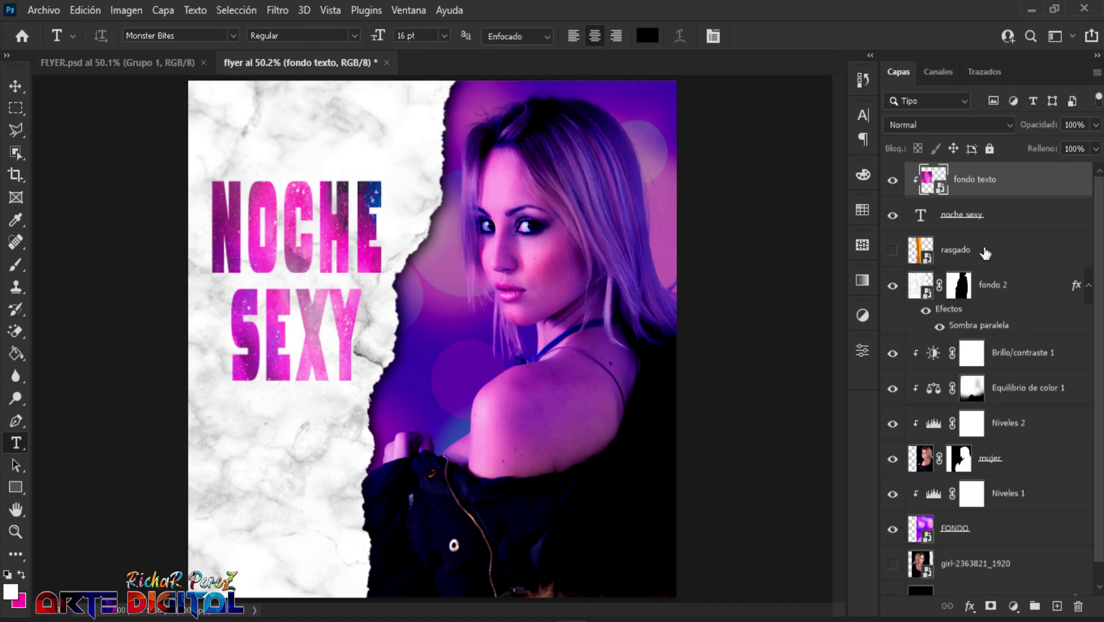
- Give the NOCHE SEXY text layer a Smooth Inner Bevel with 240% depth and 7 px size
click(971, 227)
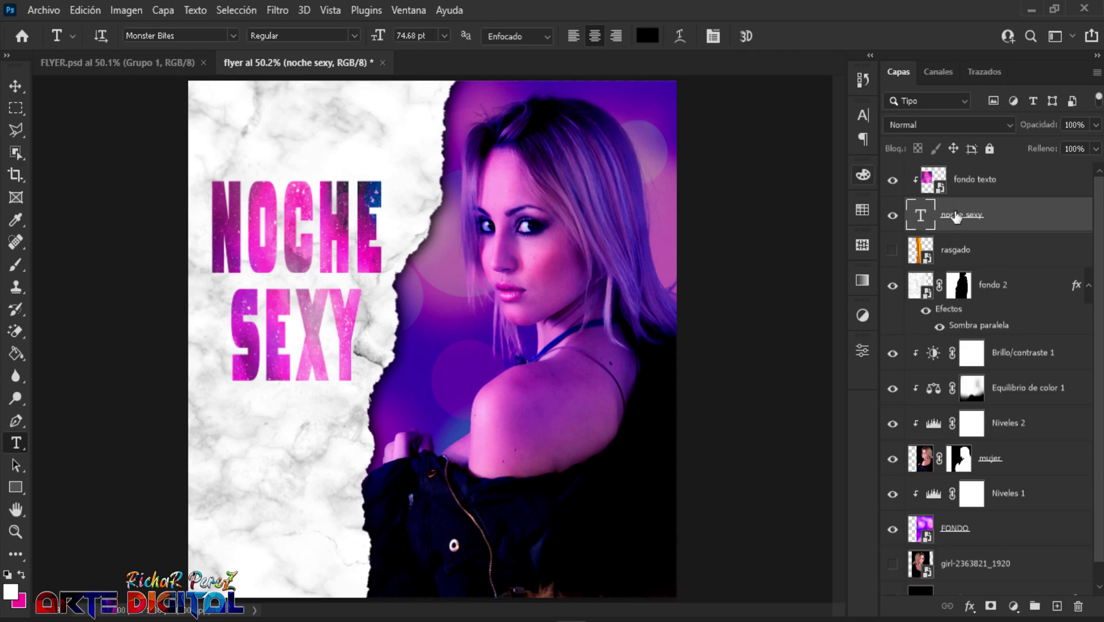
right_click(961, 219)
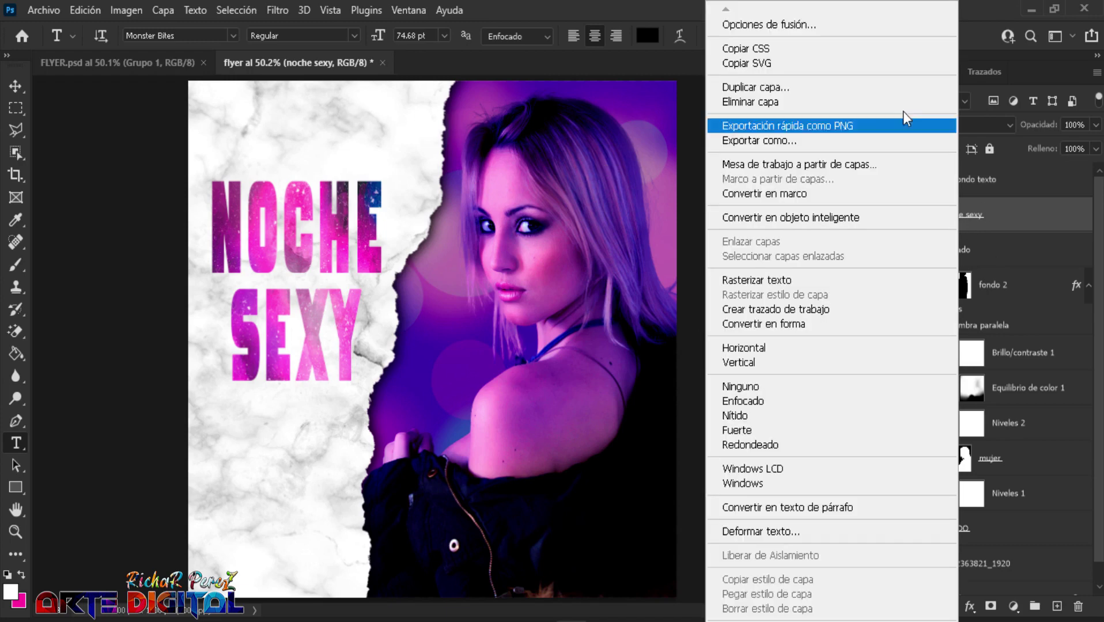
click(773, 28)
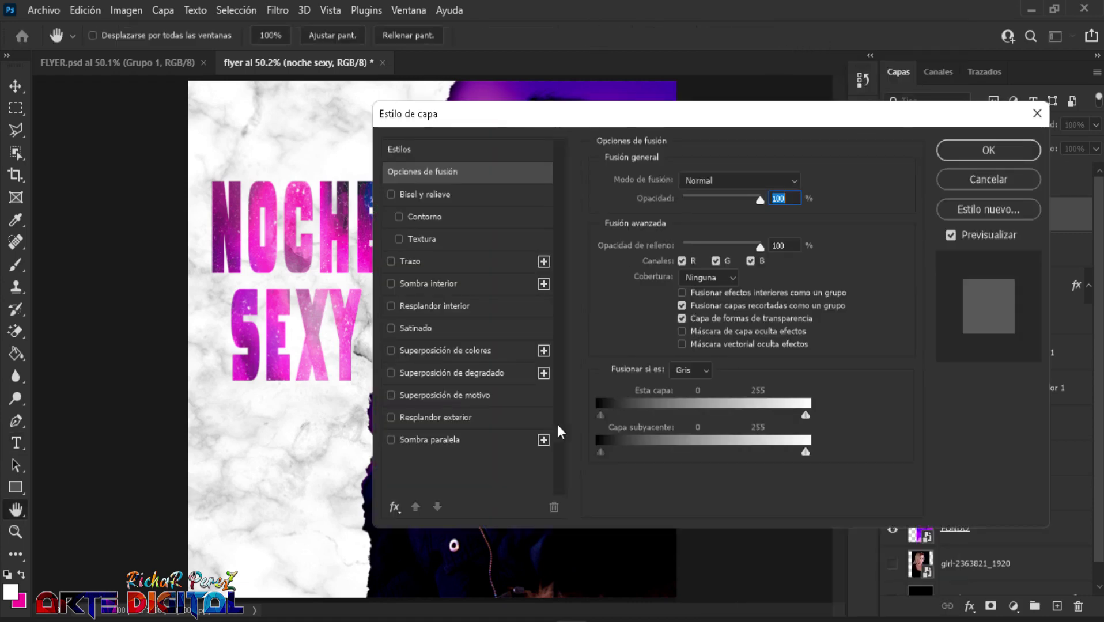
click(416, 200)
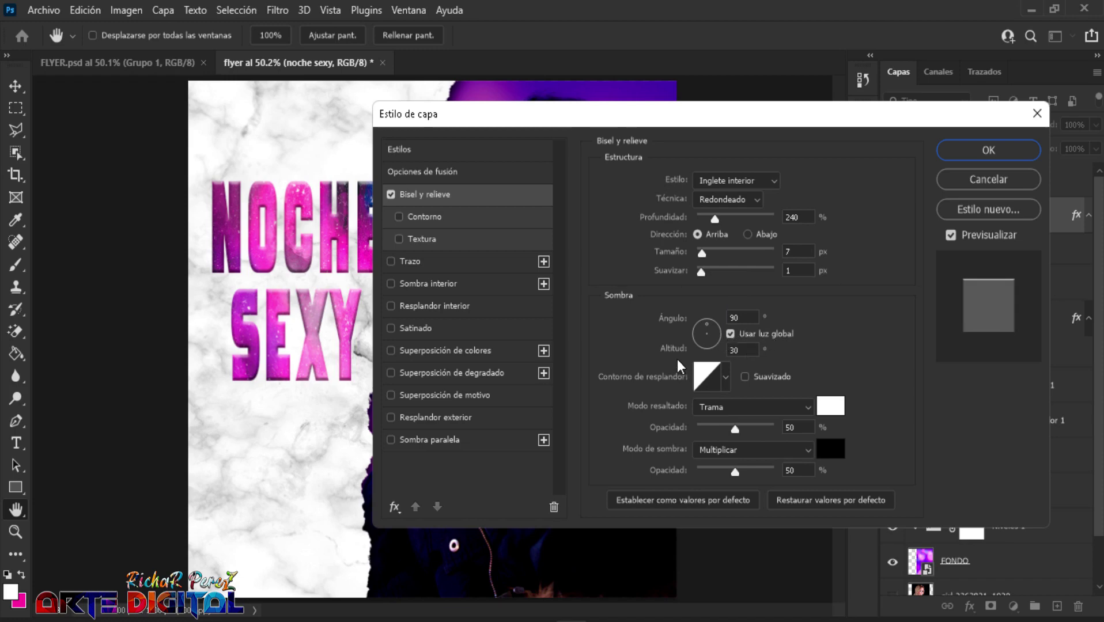
- Review the glow contour presets and keep the shadow blend mode at Multiplicar
click(725, 377)
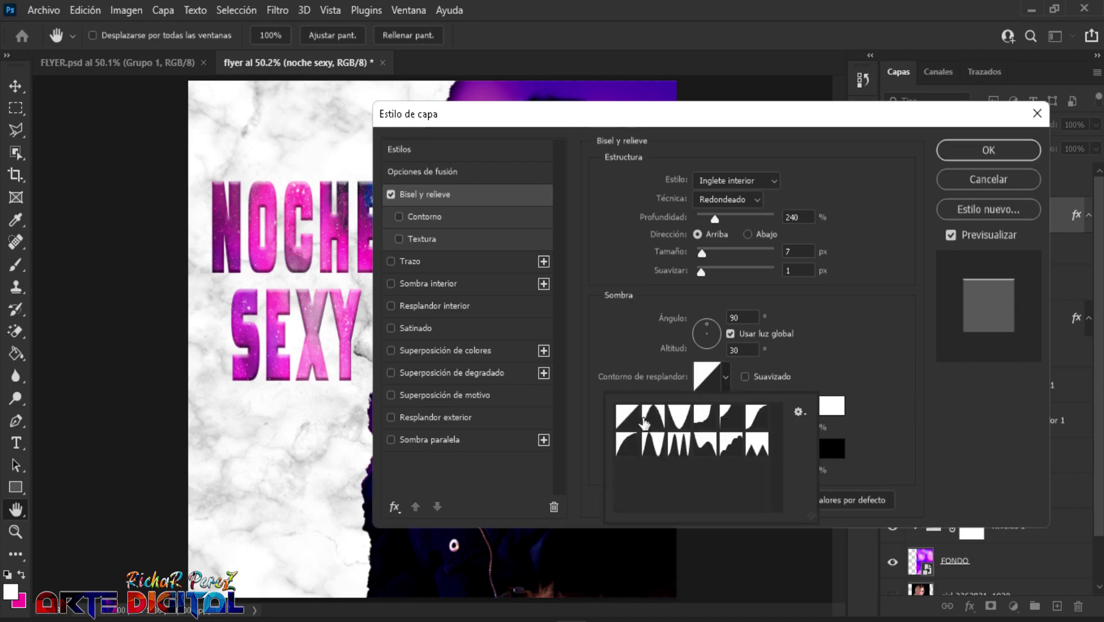
click(885, 374)
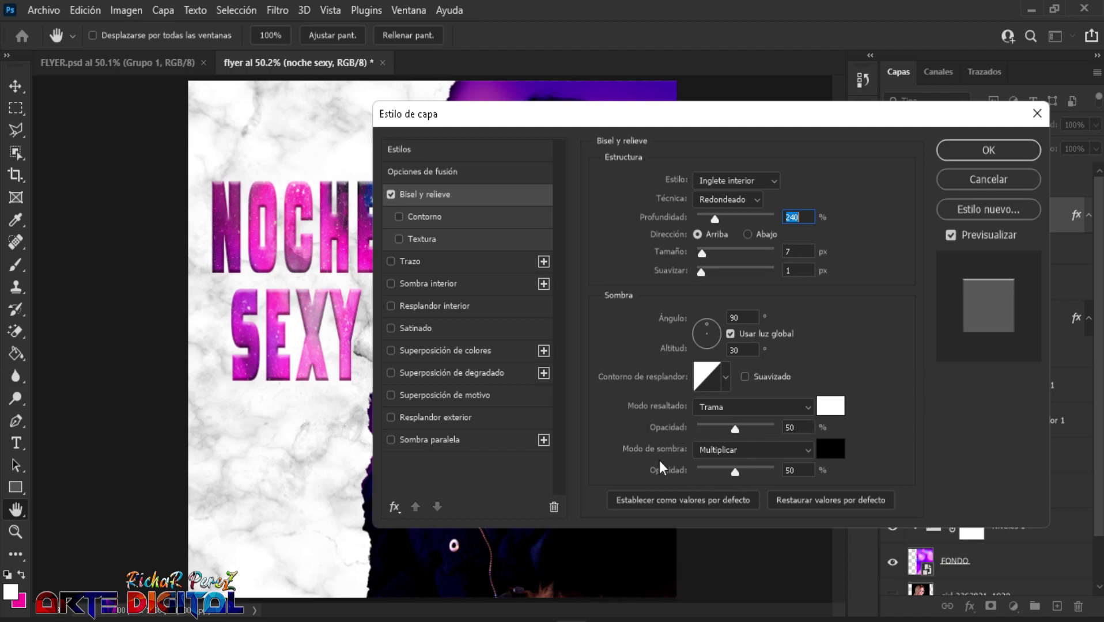
click(725, 457)
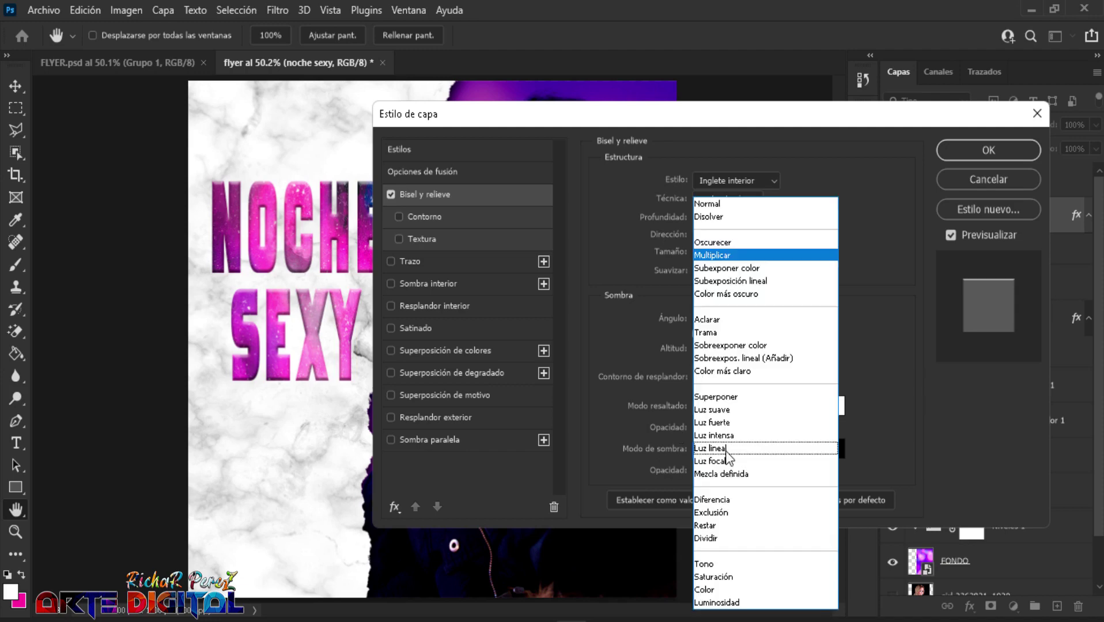
click(948, 385)
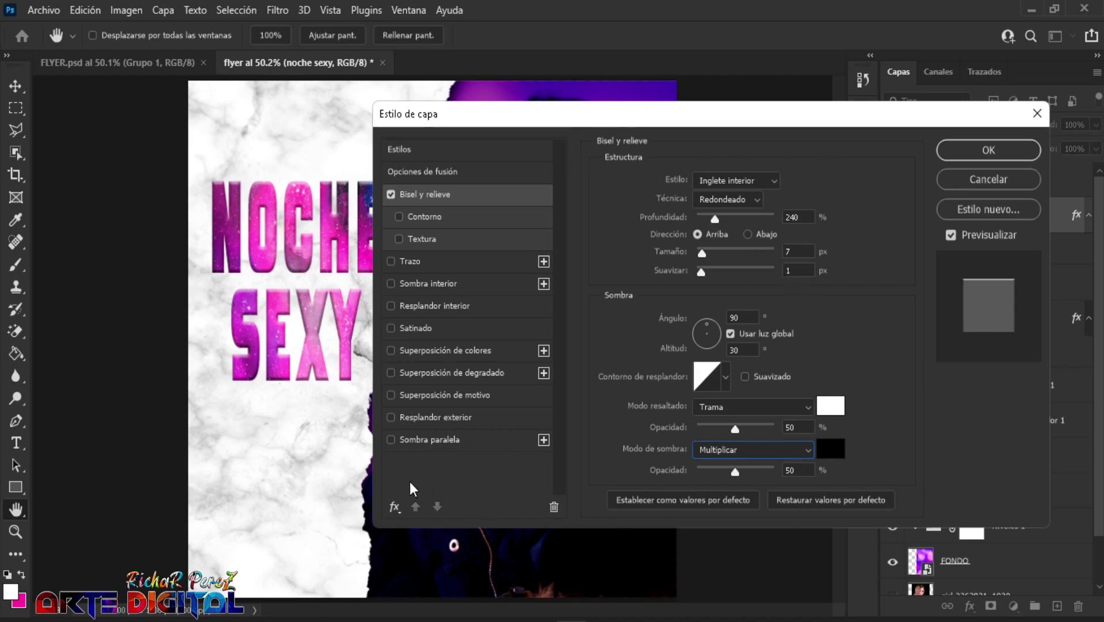
- Add a drop shadow to the title with 2 px distance, 0% spread and 2 px size
click(413, 440)
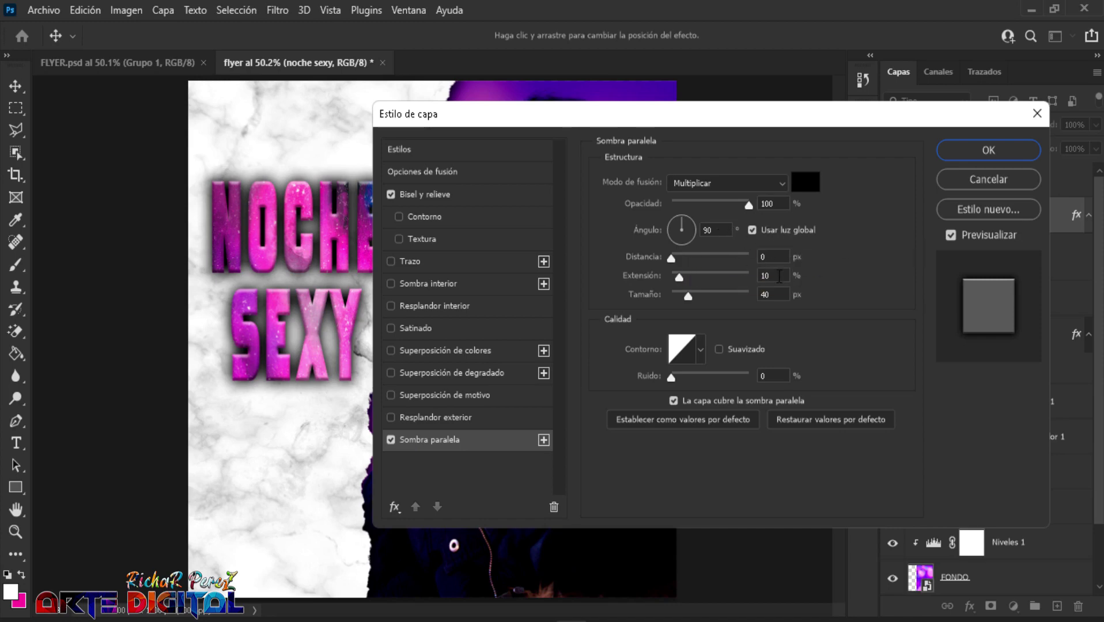
click(772, 257)
text(2)
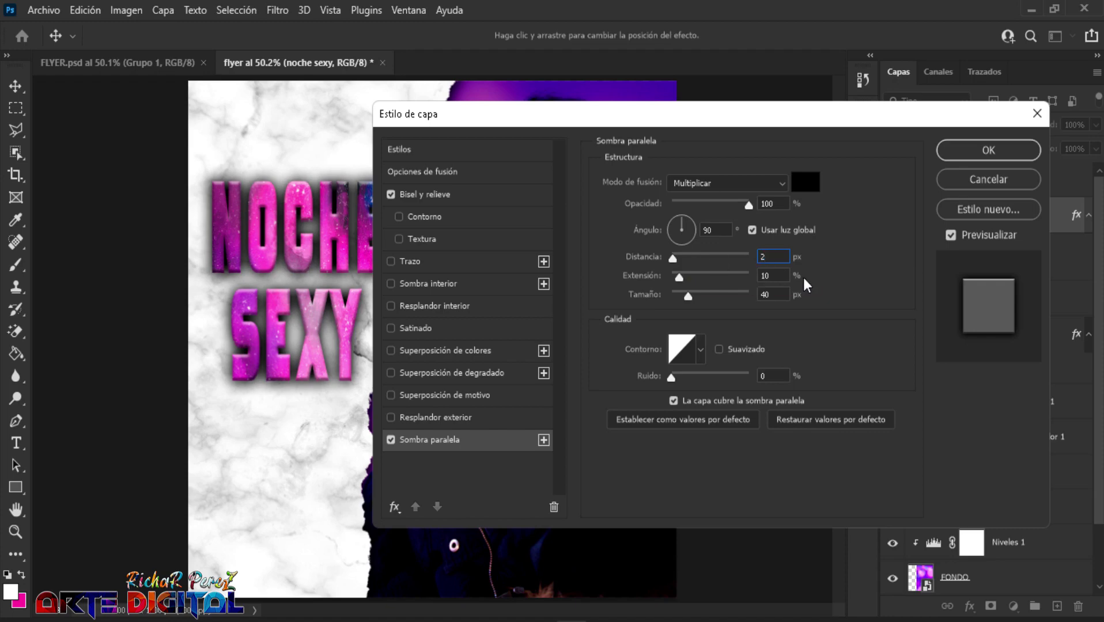
key(Tab)
text(0)
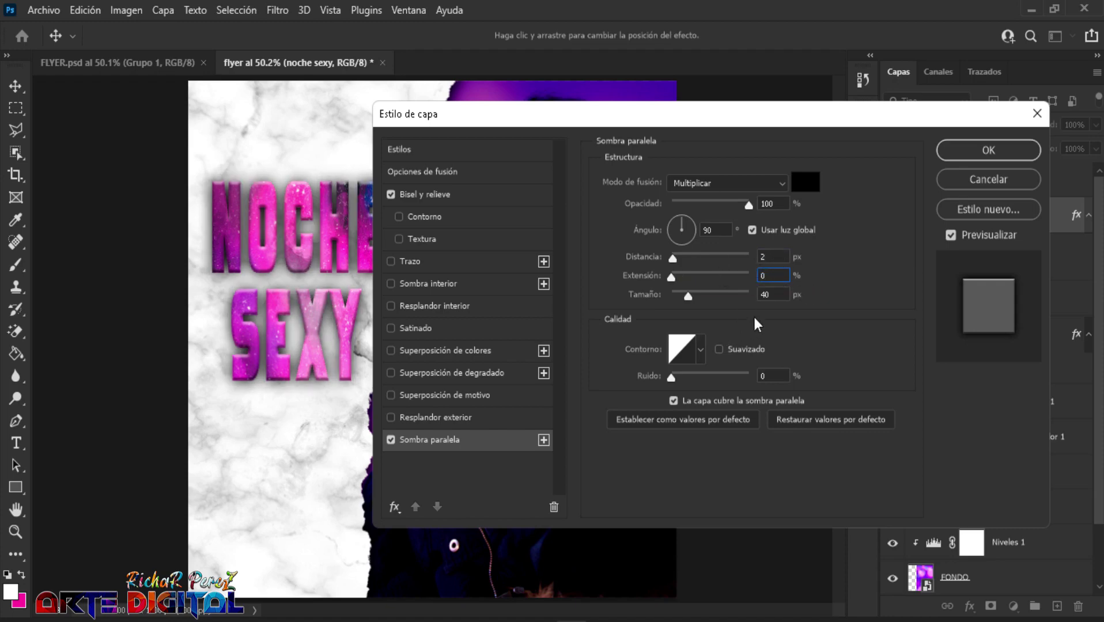
double_click(768, 295)
text(2)
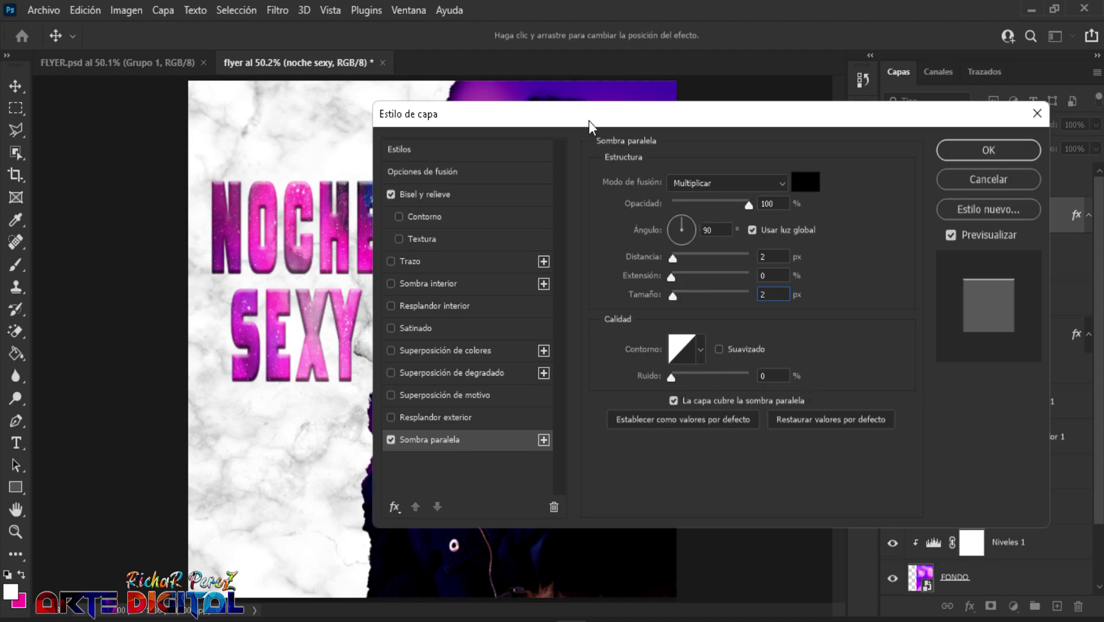
drag(597, 120, 524, 116)
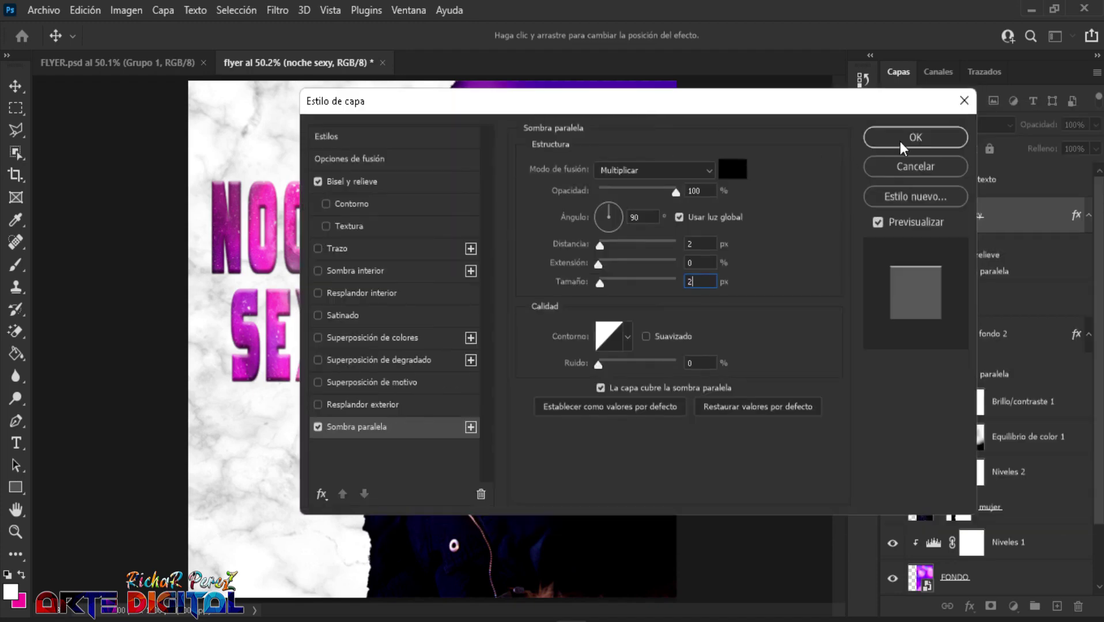
- Apply the title's shadow and add a Levels adjustment layer above fondo texto
click(901, 136)
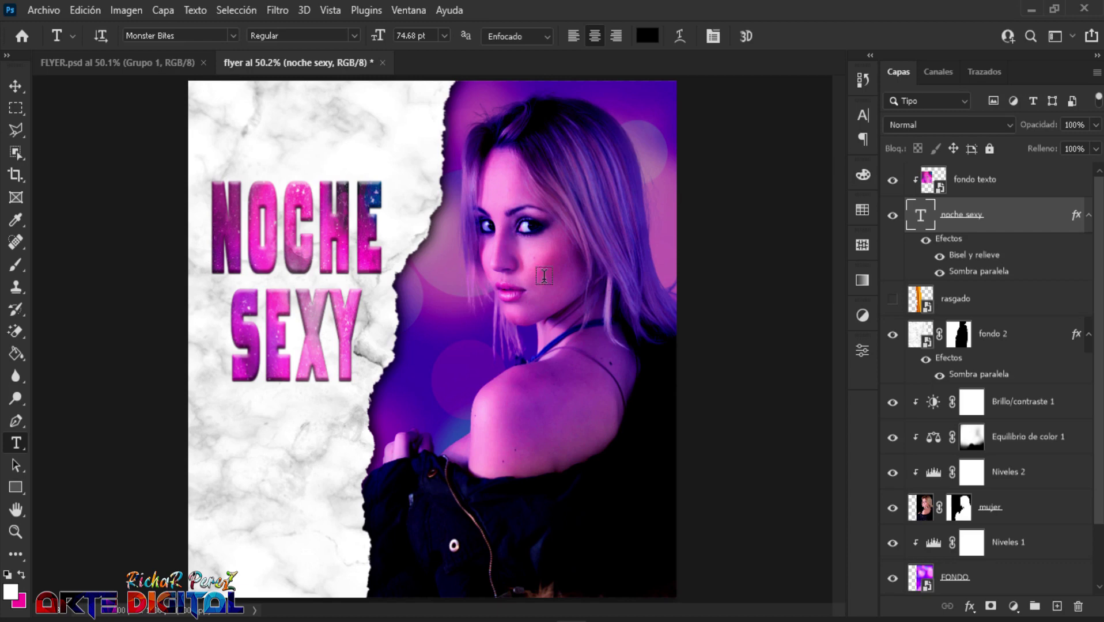
click(992, 189)
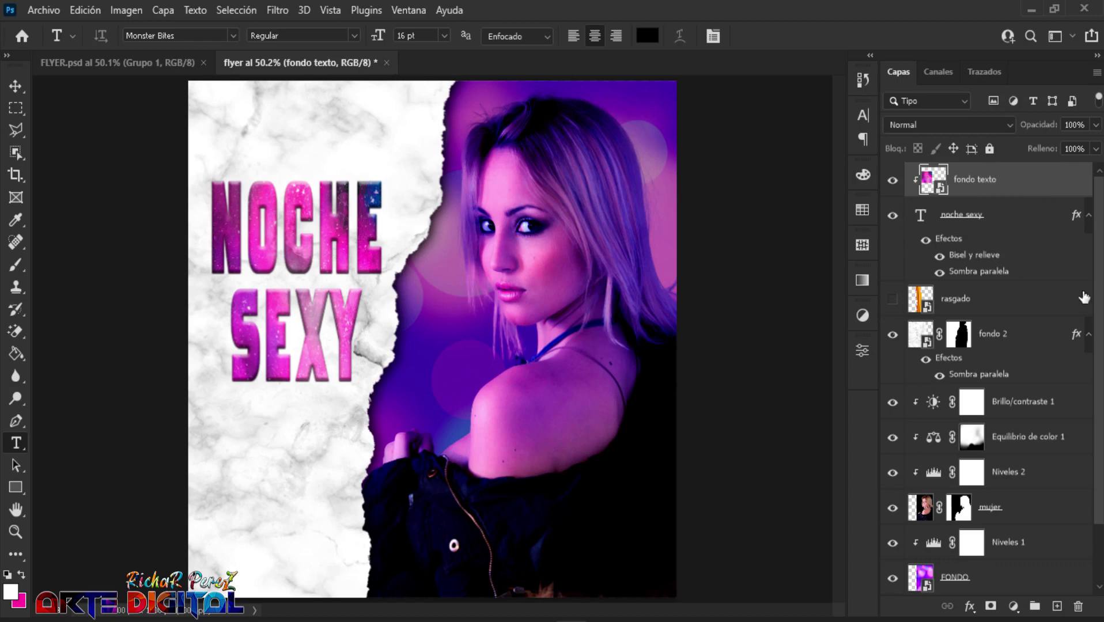
click(1017, 608)
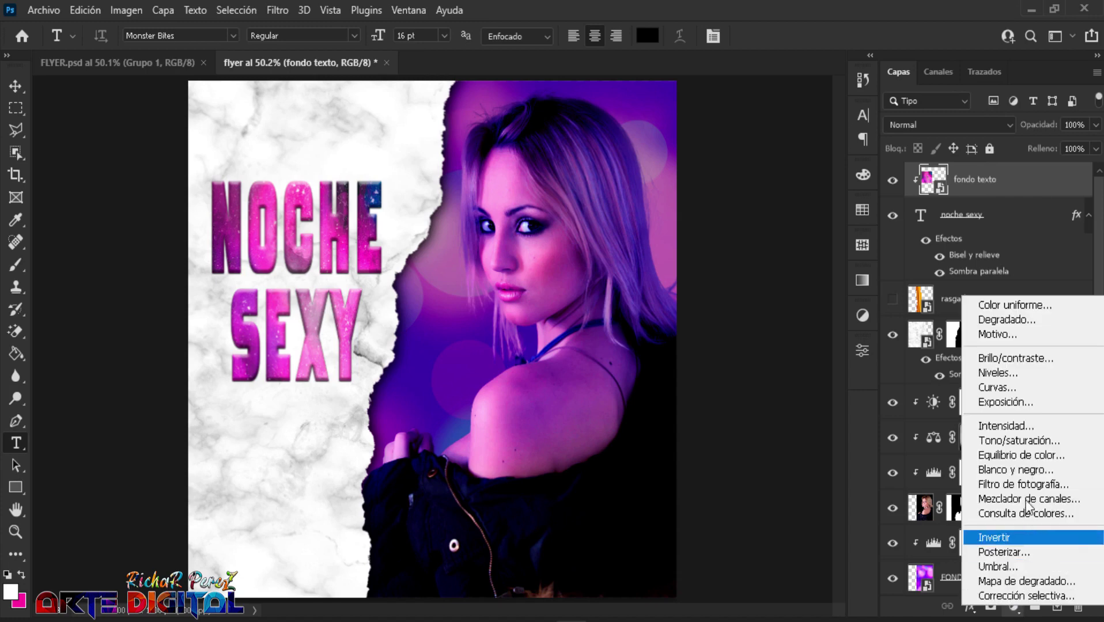
click(999, 380)
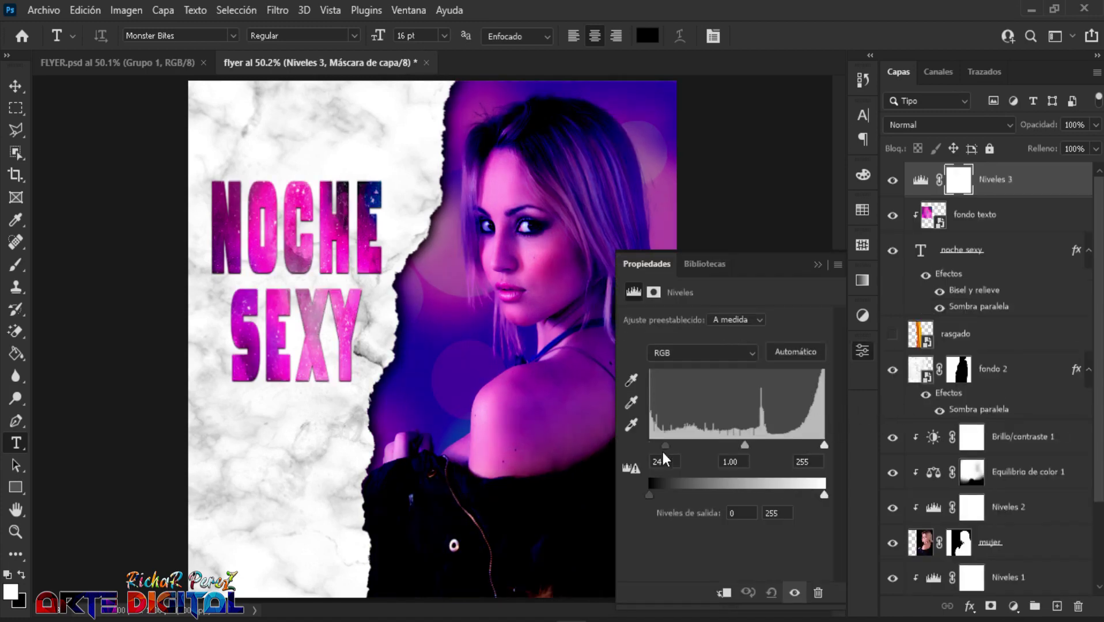
- Clip the Levels adjustment to the texture and set its black input to 20
drag(649, 445, 649, 445)
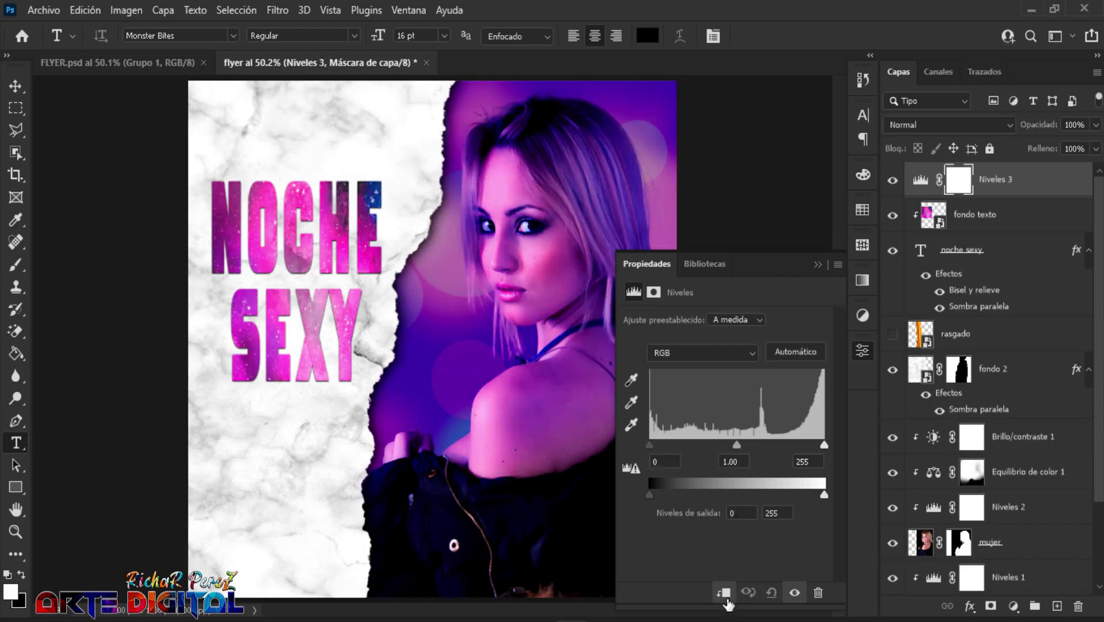
click(723, 593)
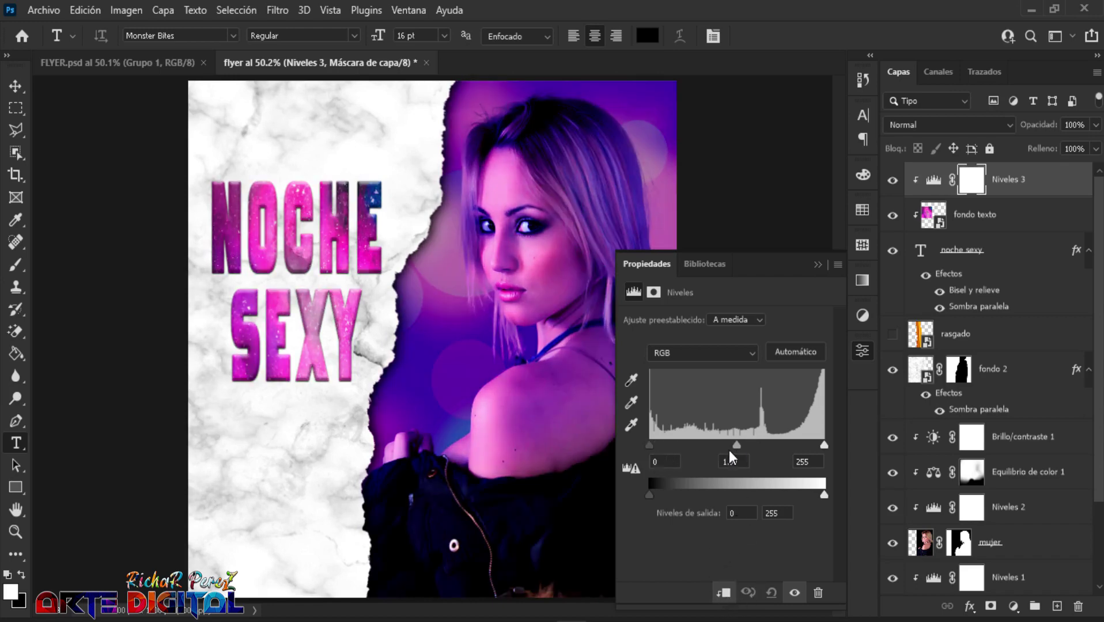
click(663, 461)
text(20)
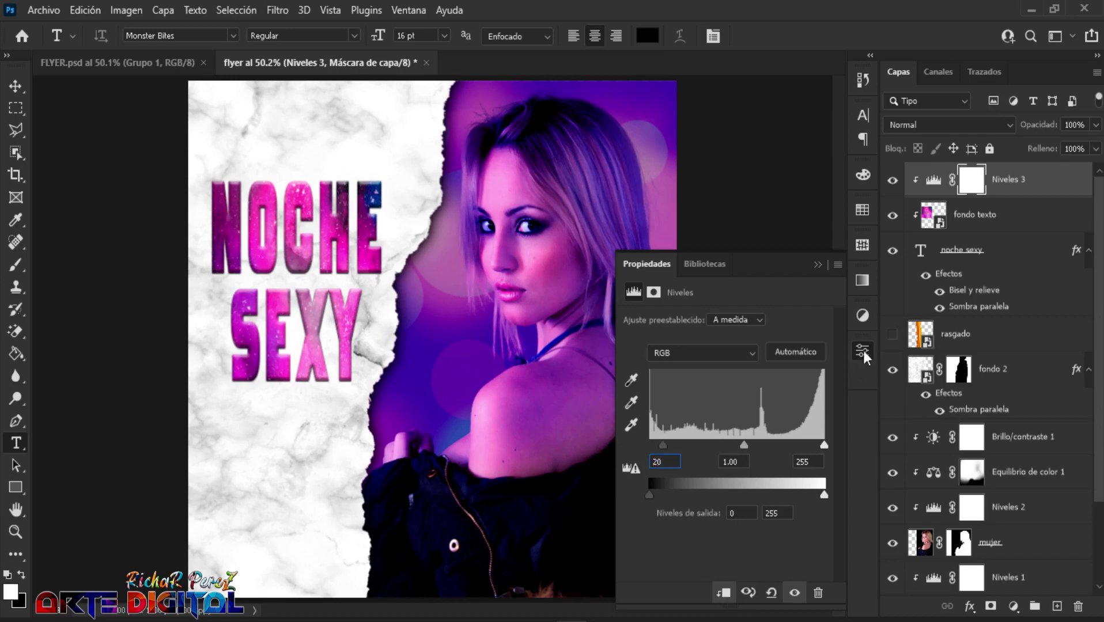
click(812, 264)
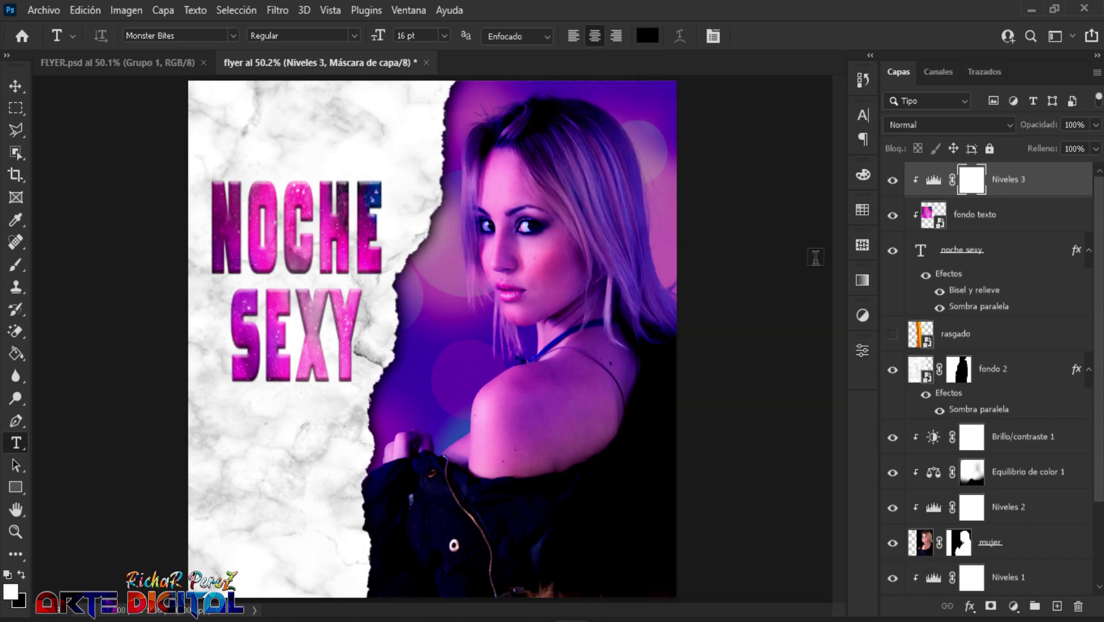
click(891, 179)
- Move the three NOCHE SEXY title layers together lower and further left
click(891, 180)
click(958, 219)
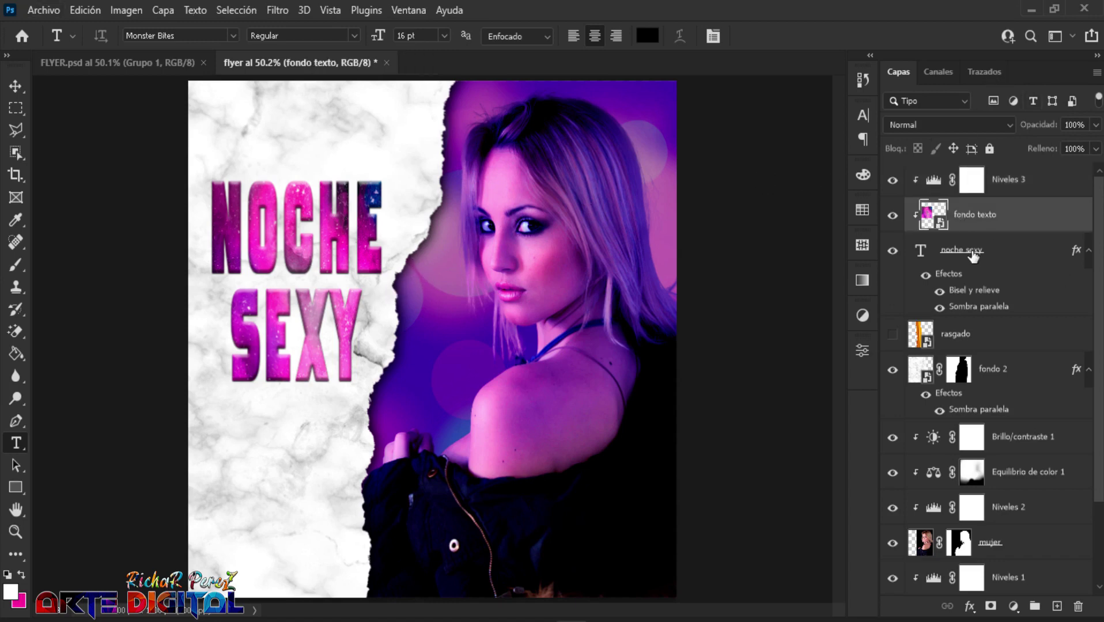
click(973, 254)
shift+click(1020, 185)
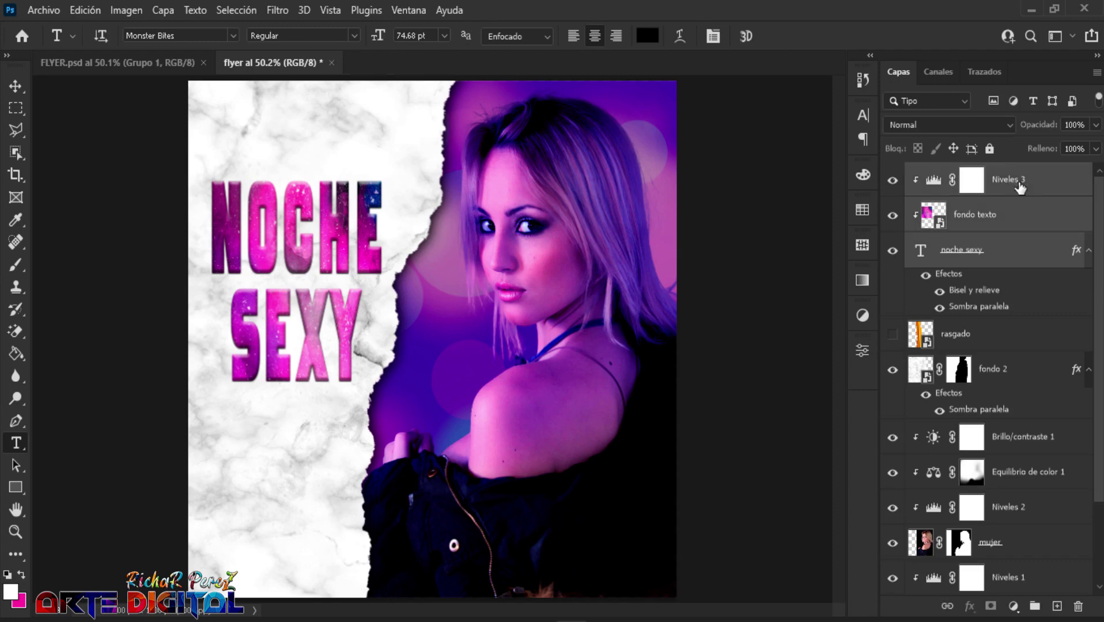
key(ctrl+t)
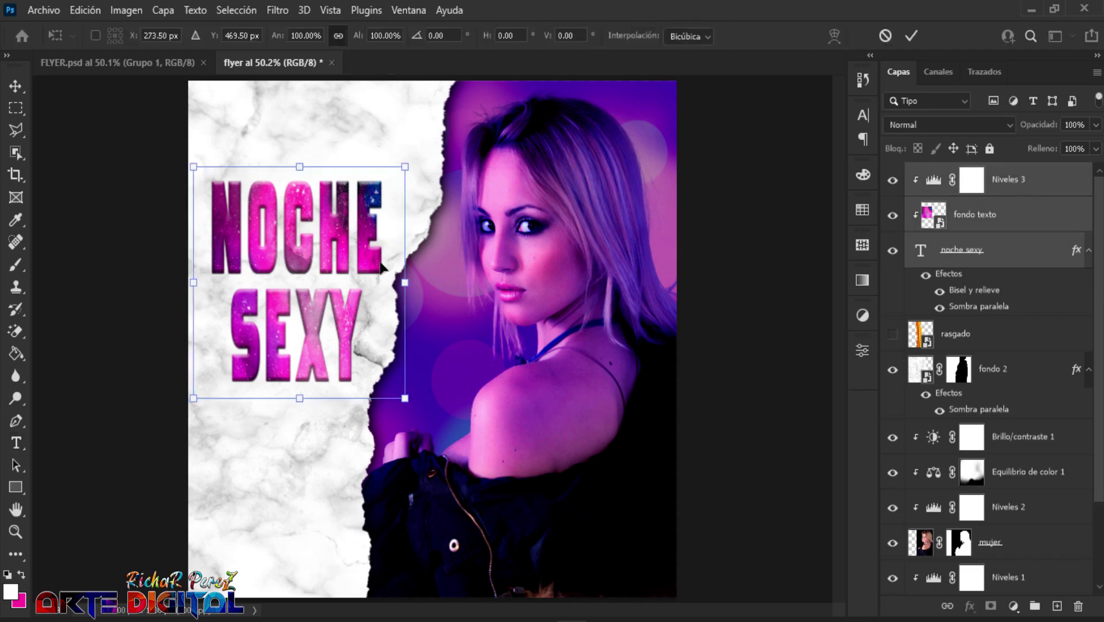
drag(381, 267, 369, 322)
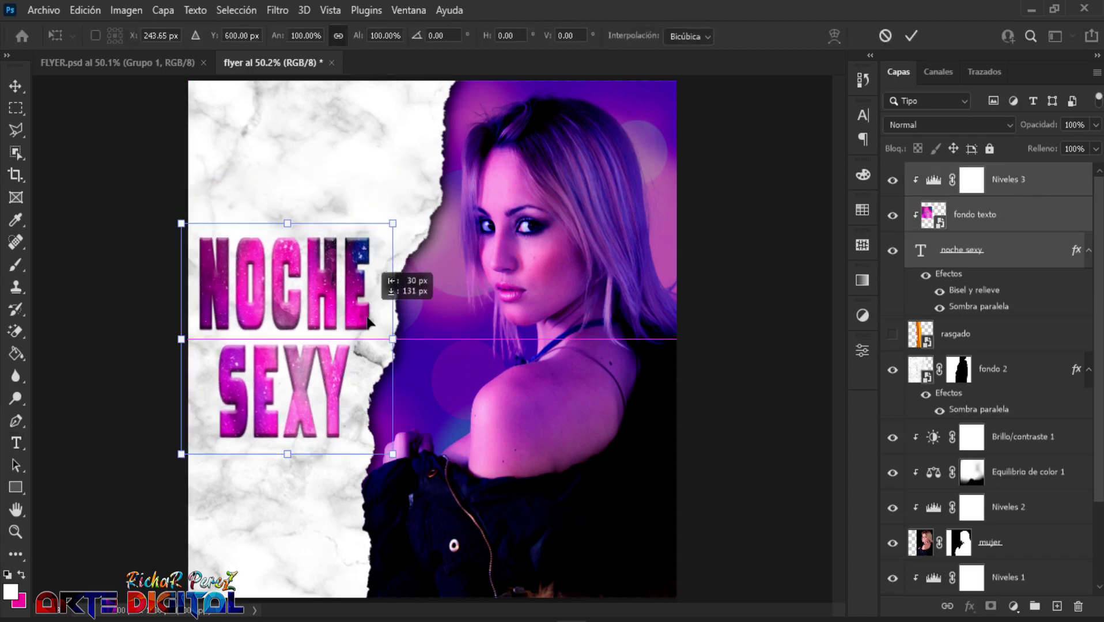
key(Return)
key(t)
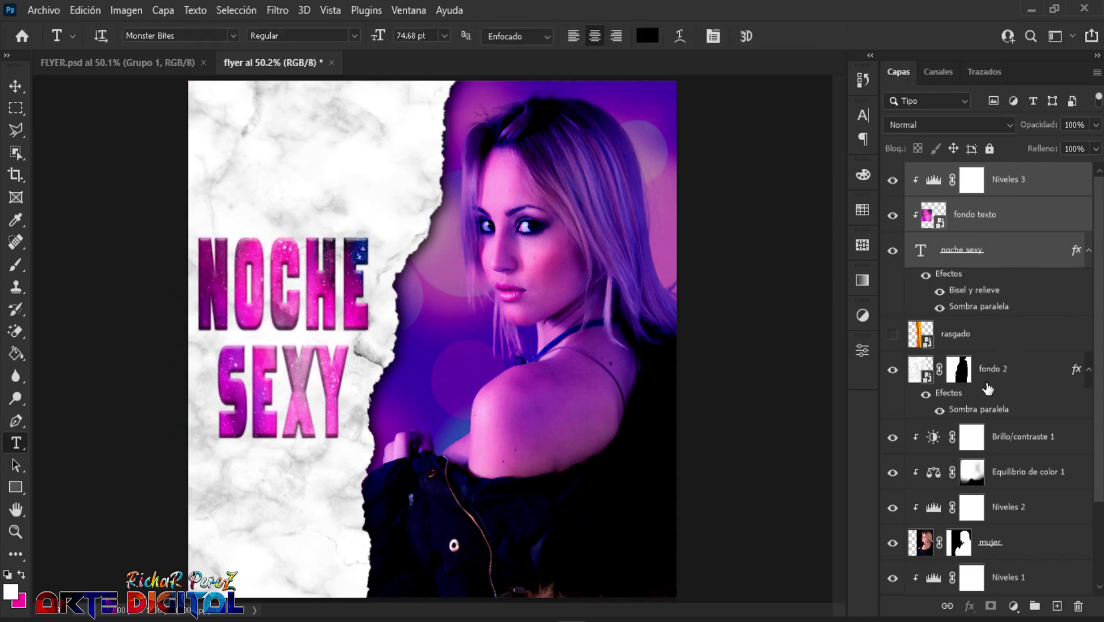
- Group the three title layers into a folder named noche
key(ctrl+g)
double_click(954, 173)
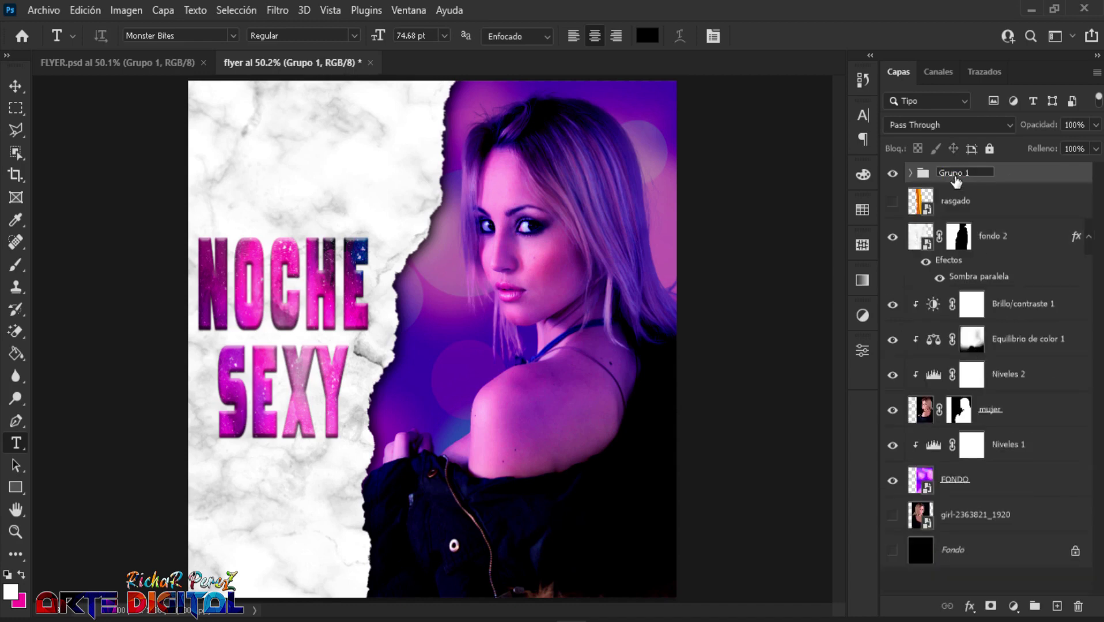
text(noche)
key(Return)
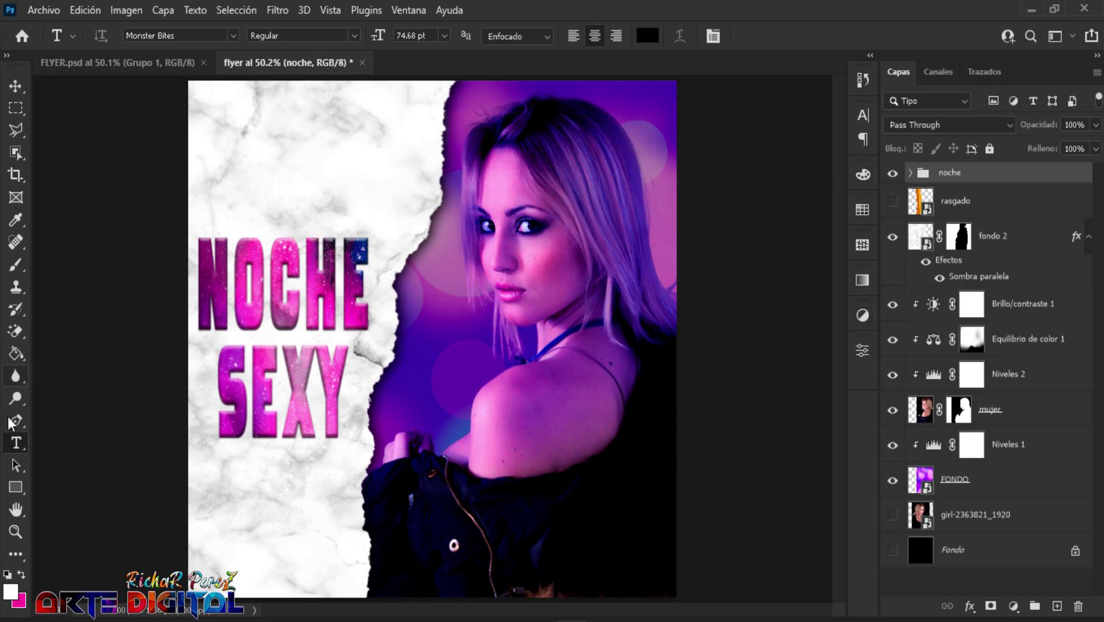
right_click(22, 448)
click(65, 448)
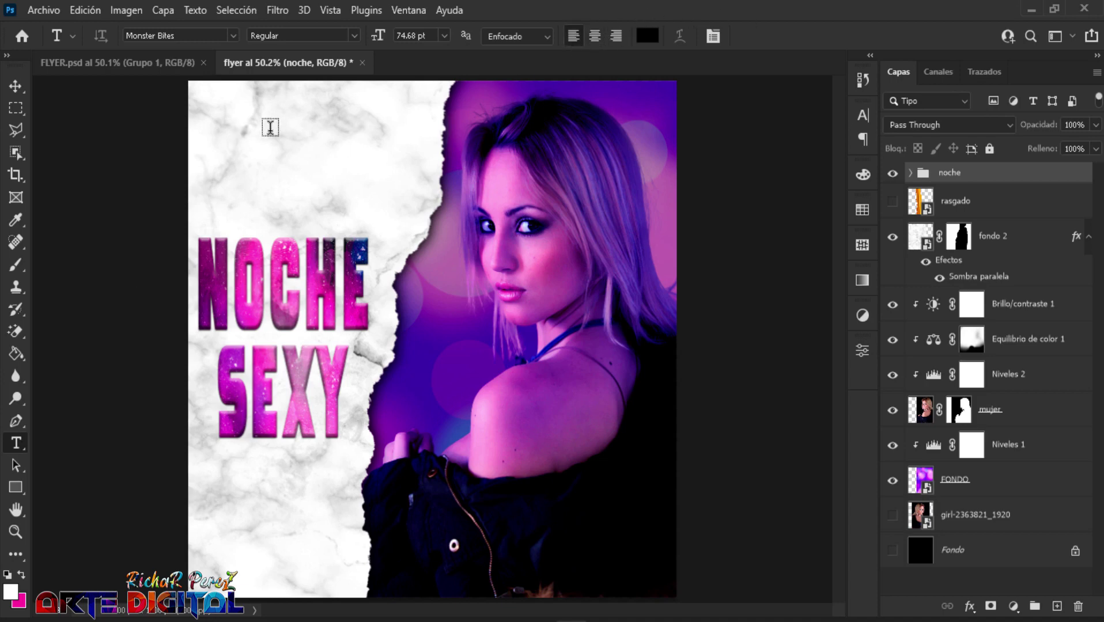
- Add top-left text 'FECHA DEL EVENTO / DIA MES AÑO' in Bernard MT Condensed
click(224, 109)
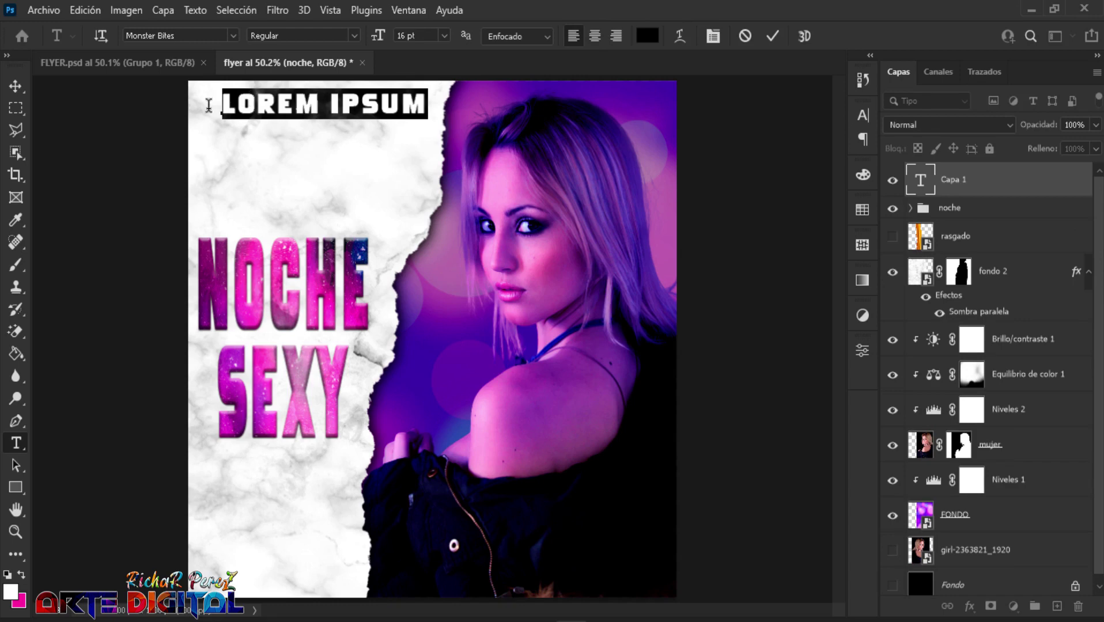
click(197, 28)
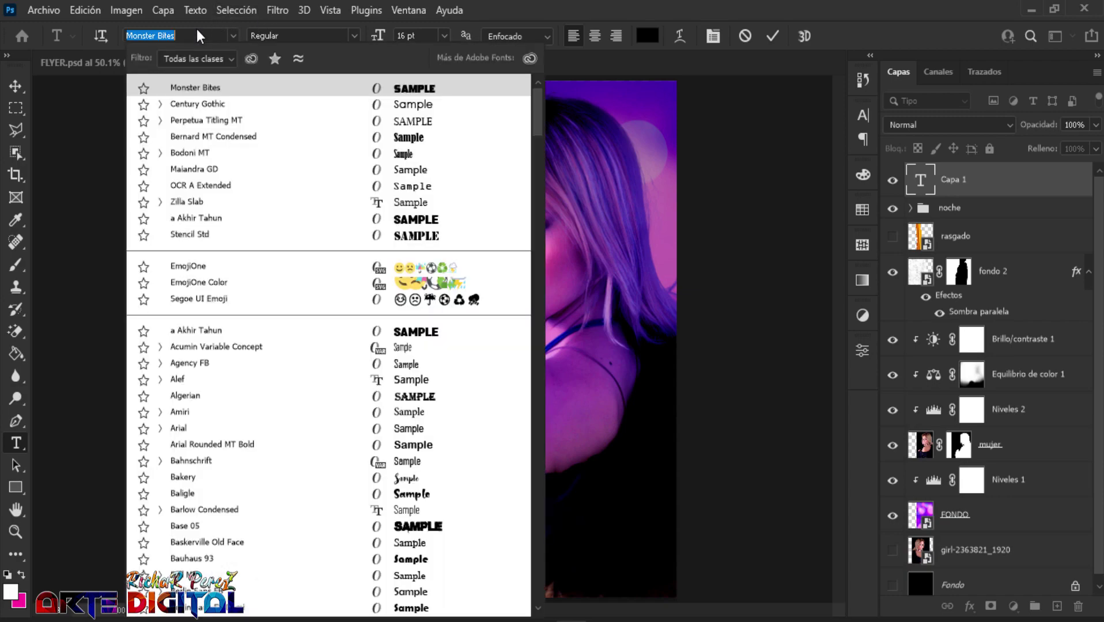
text(bern)
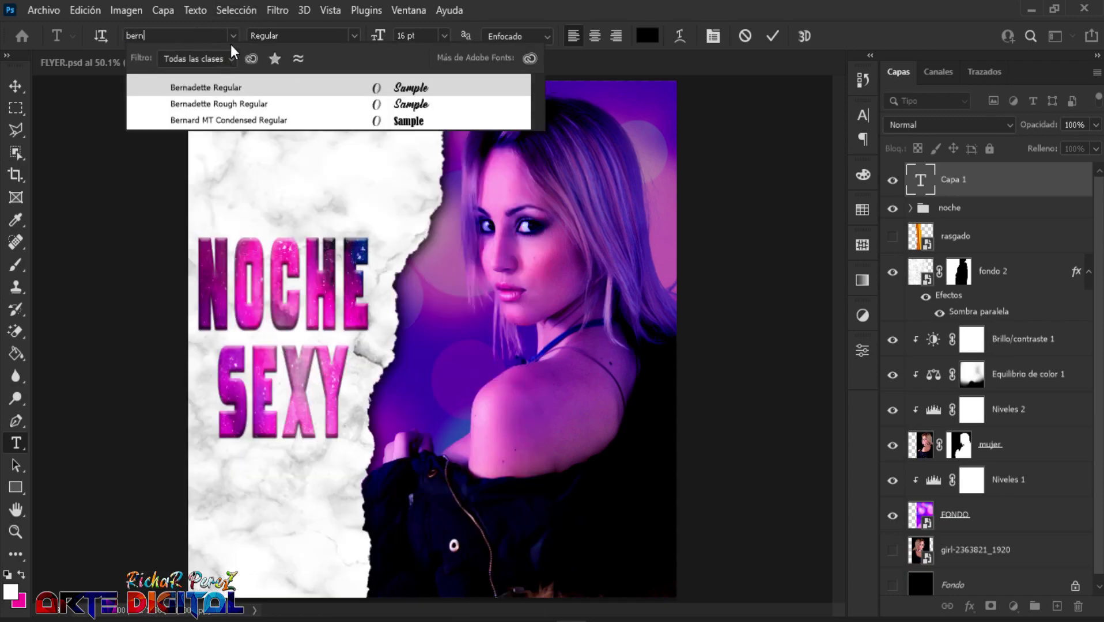
click(227, 120)
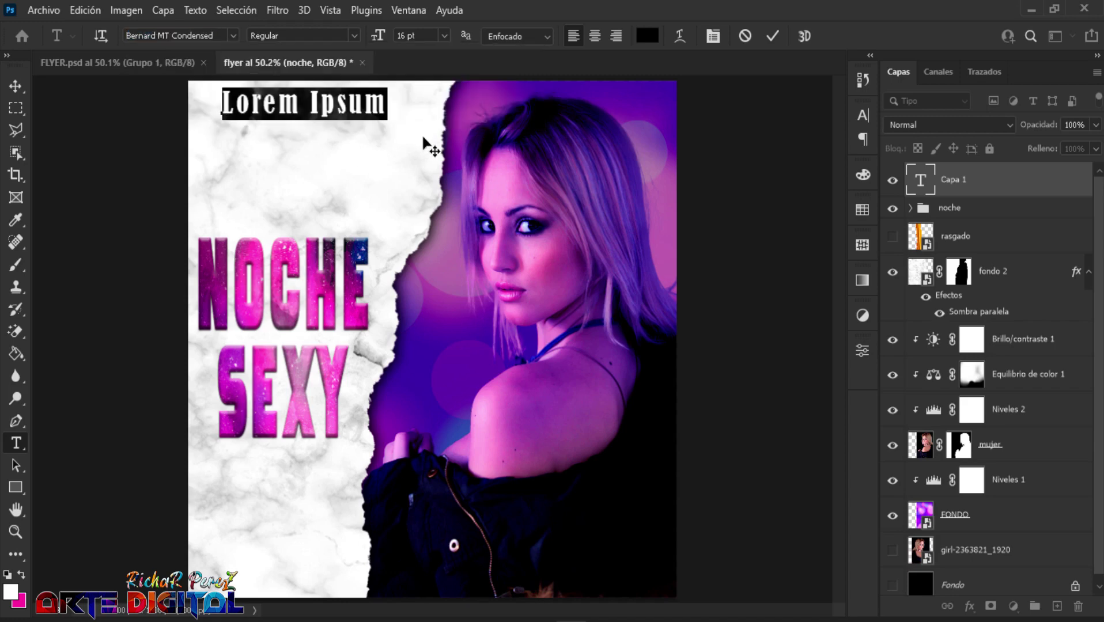
key(BackSpace)
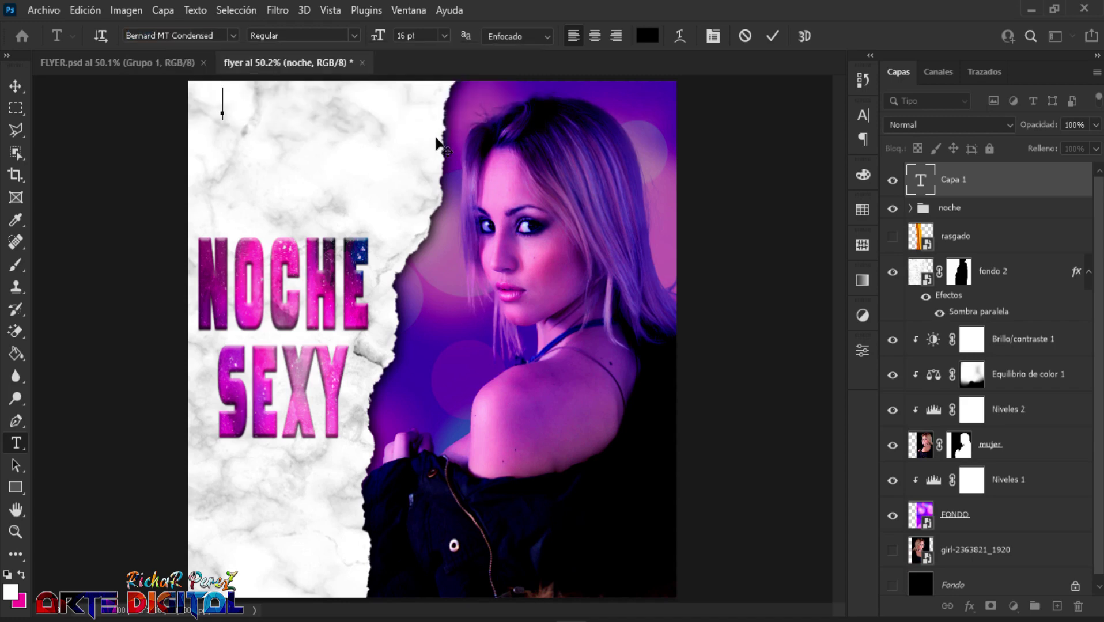
text(FECH)
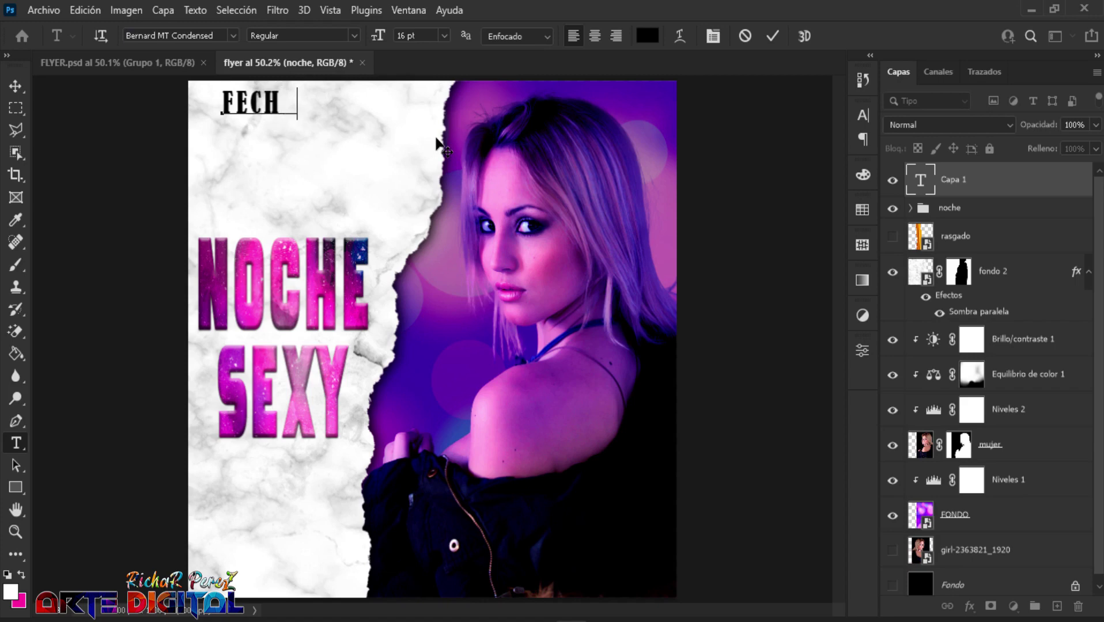
text(A DEL E)
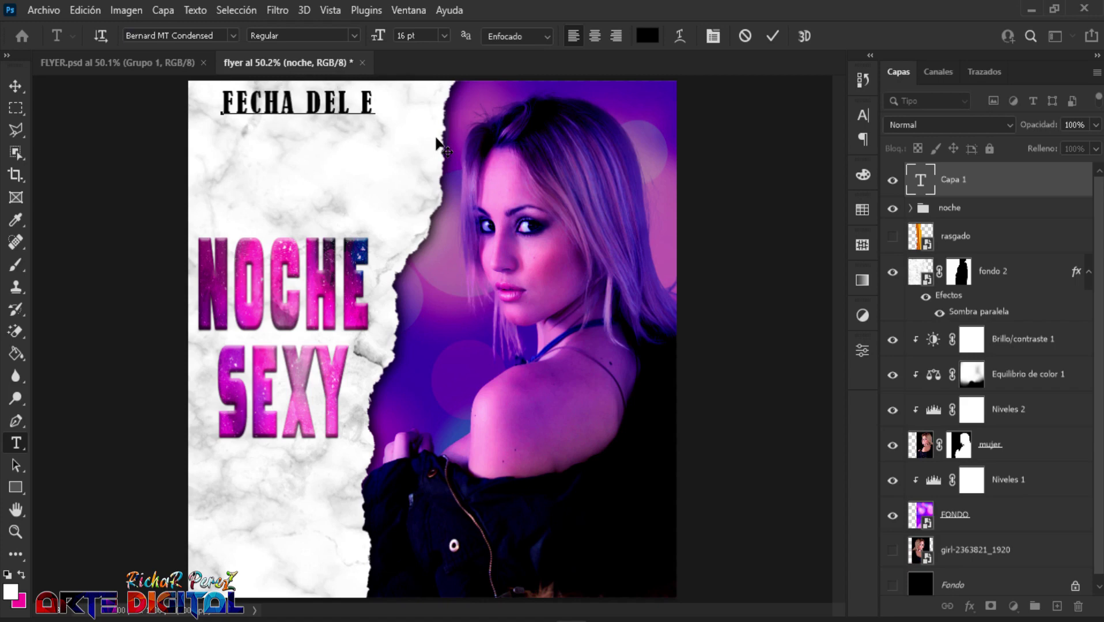
text(VENTO )
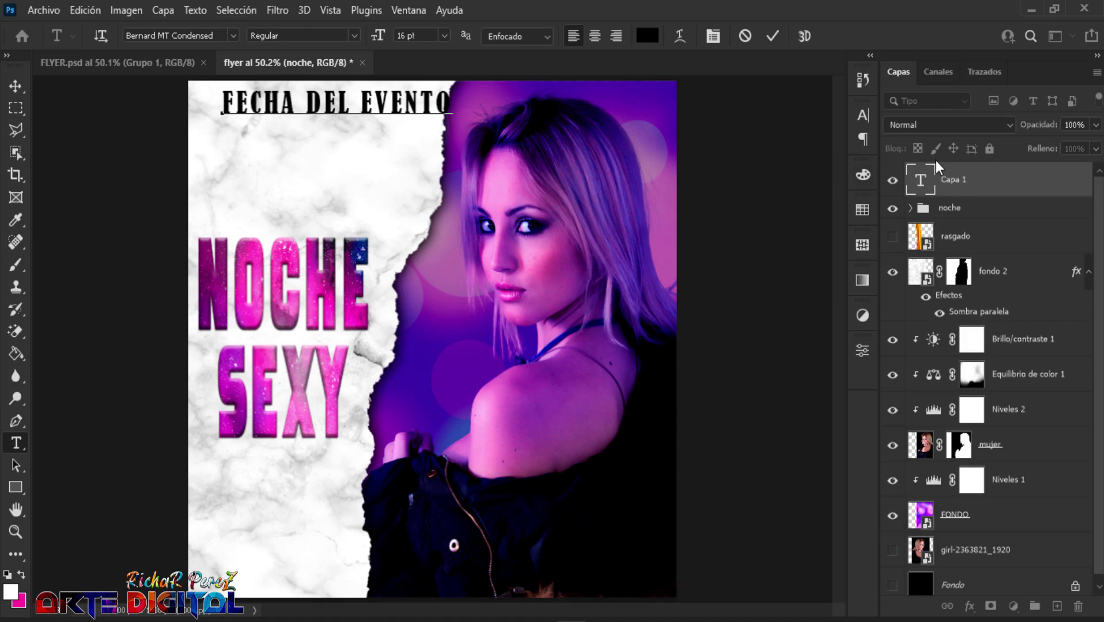
text(DIA)
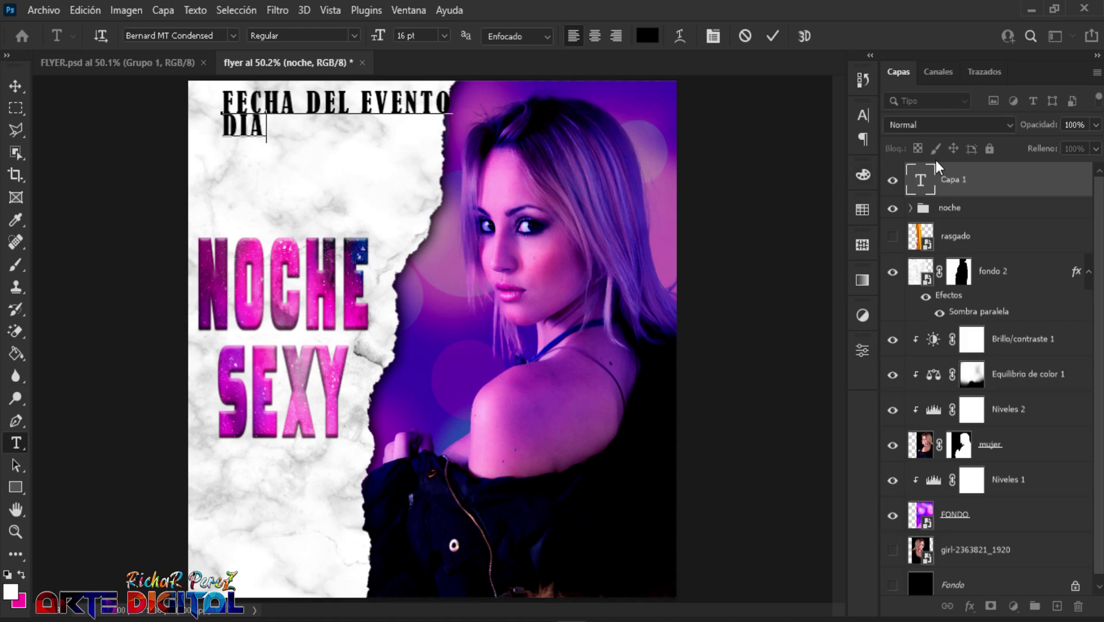
text( MES )
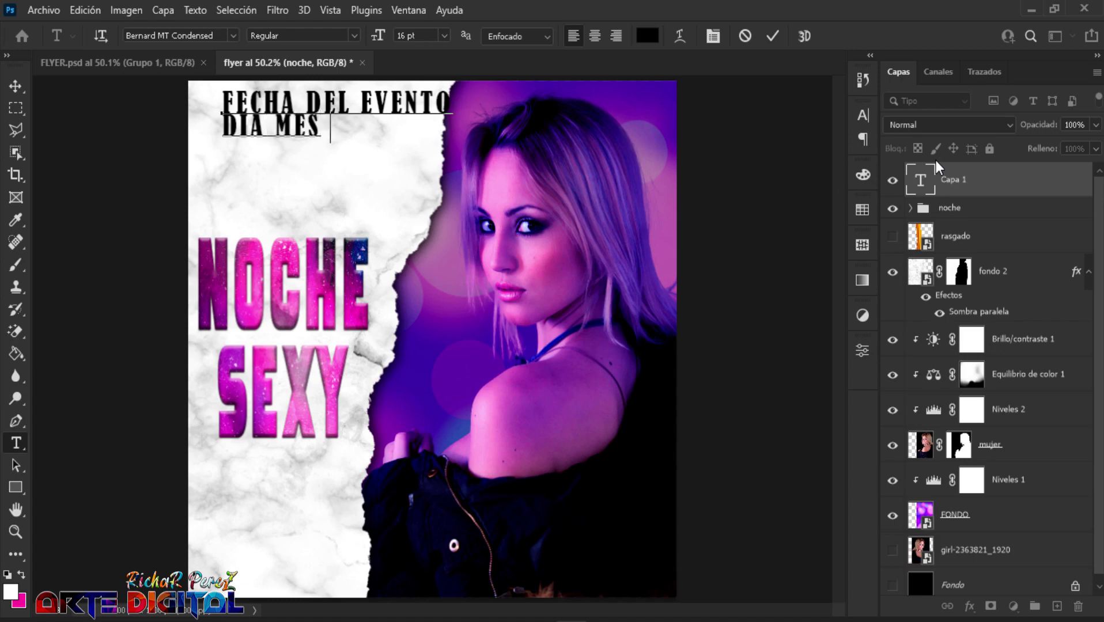
text(AÑO)
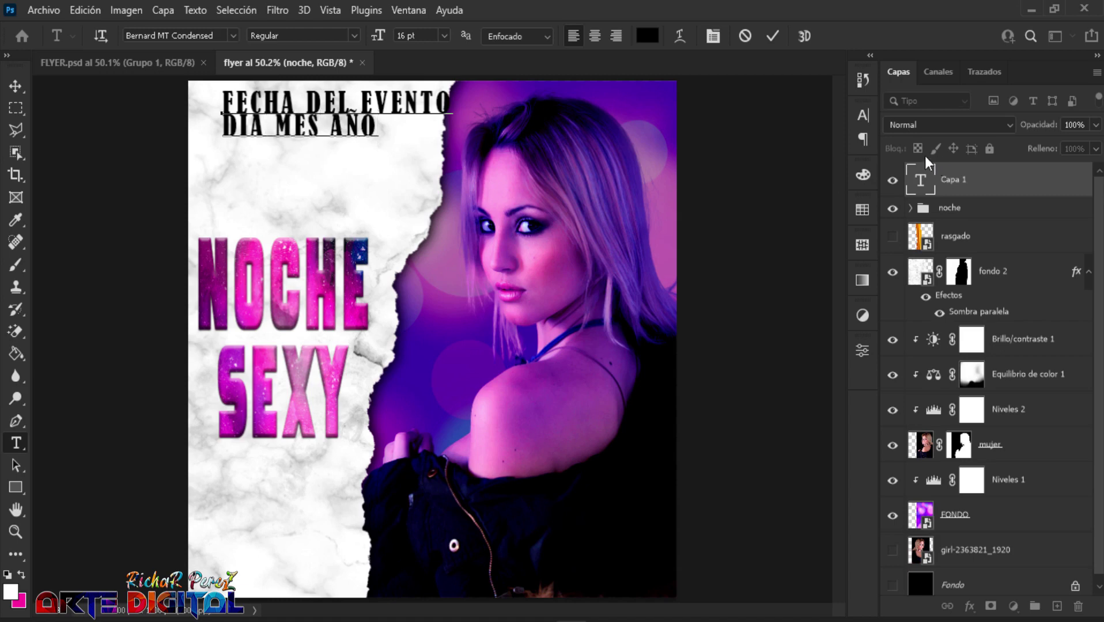
click(989, 192)
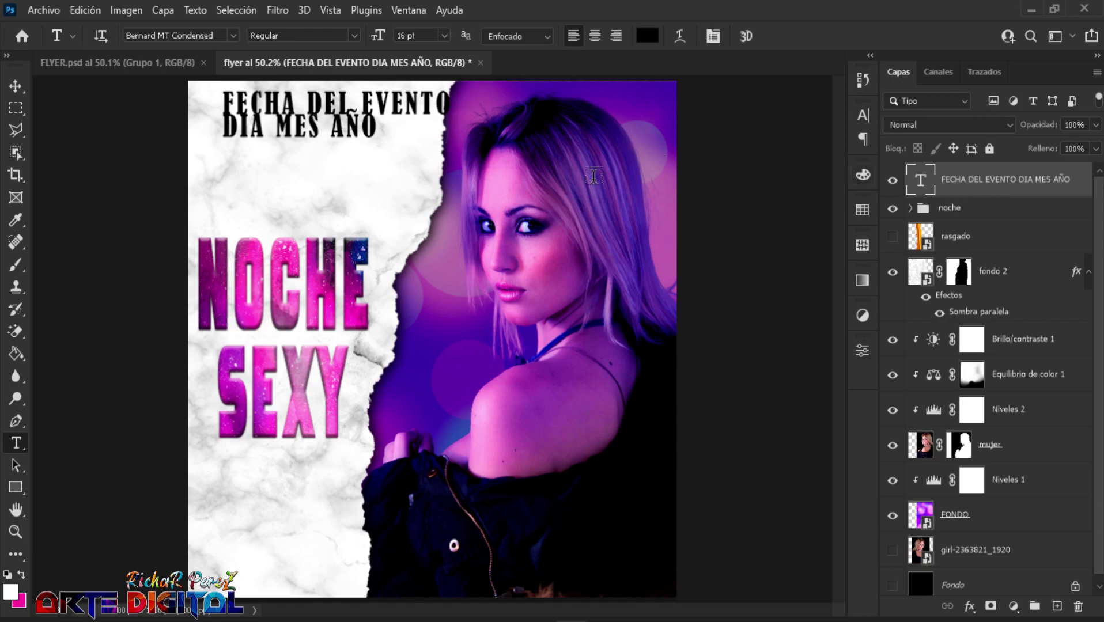
- Set the date heading's leading to 15 pt and tracking to 7
click(712, 36)
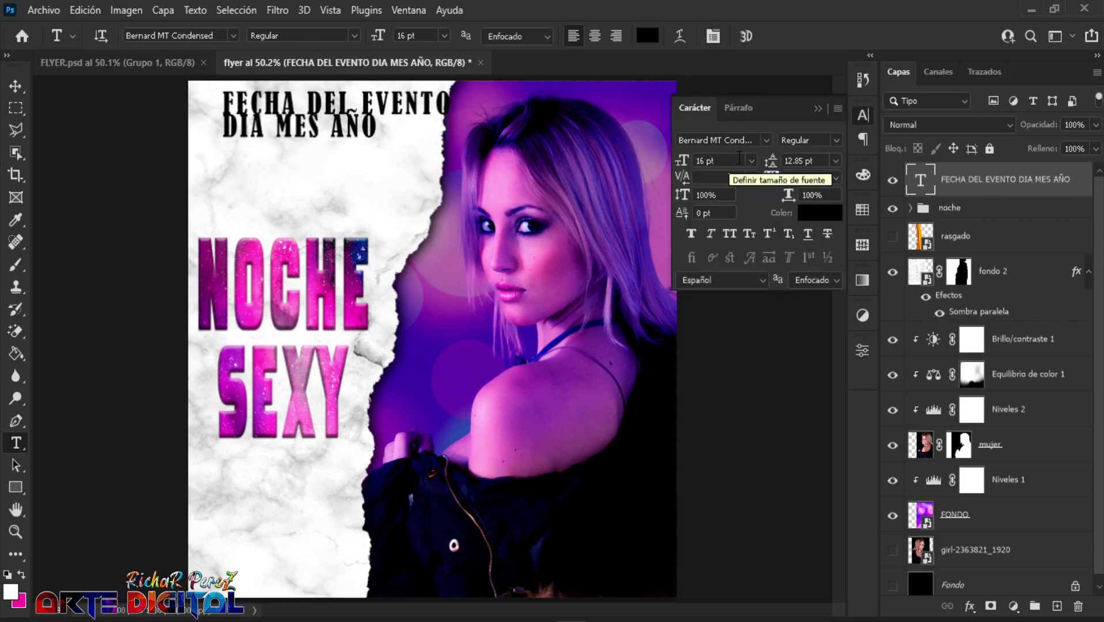
click(825, 157)
text(15)
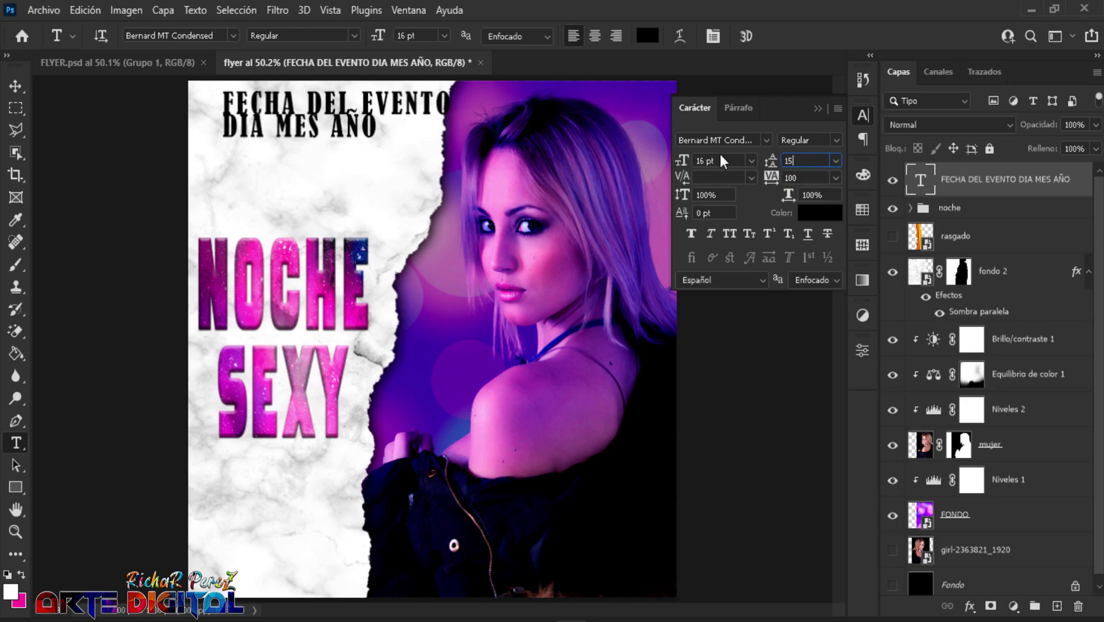
key(Return)
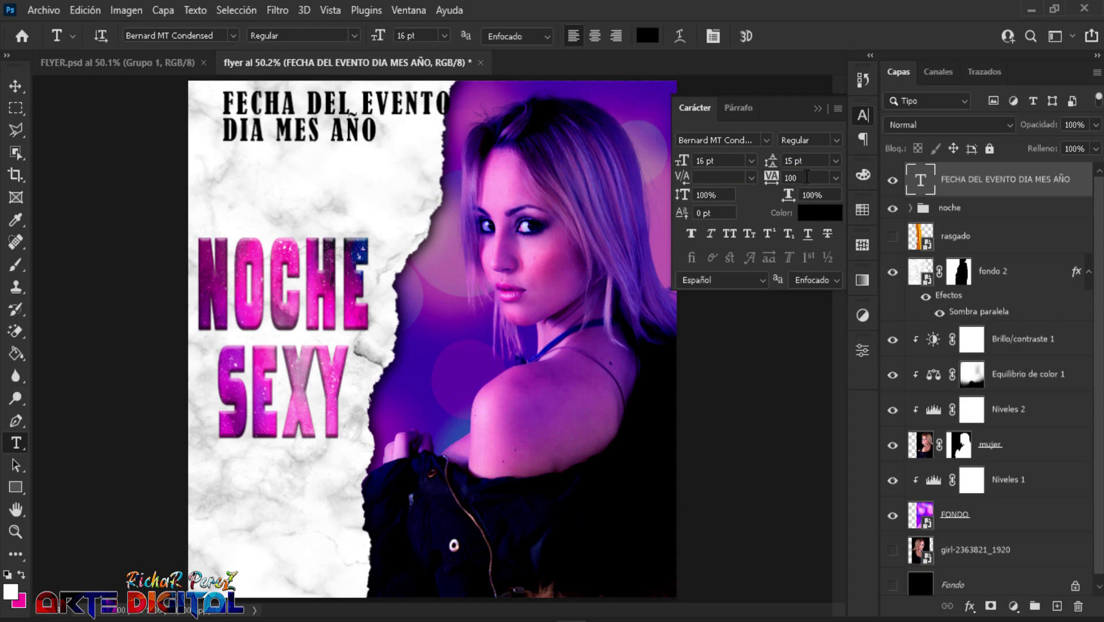
key(Return)
text(7)
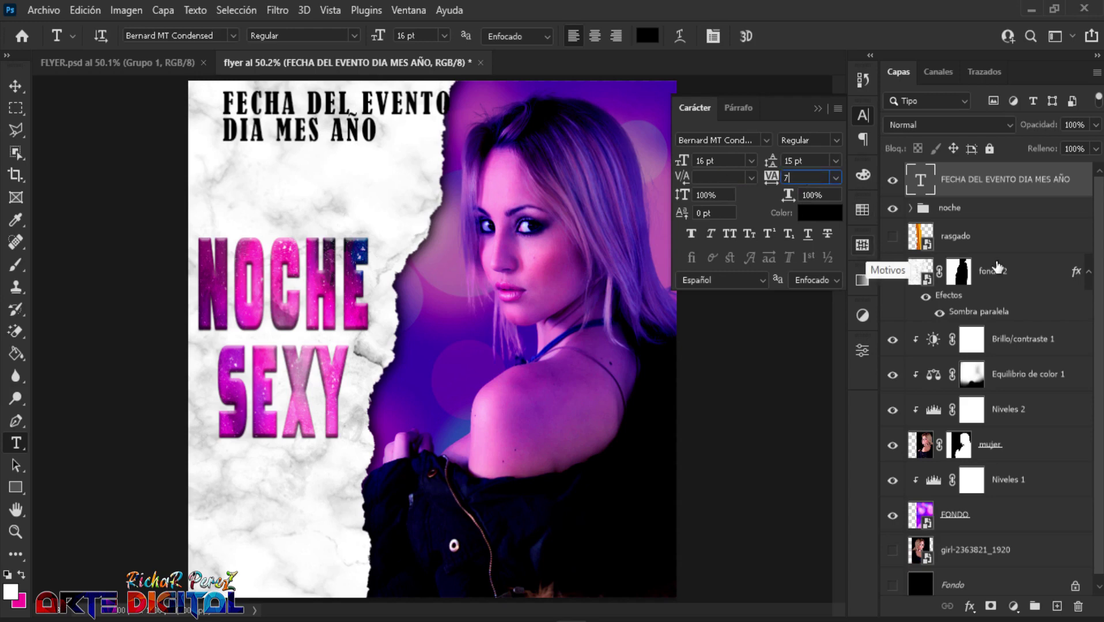
key(Return)
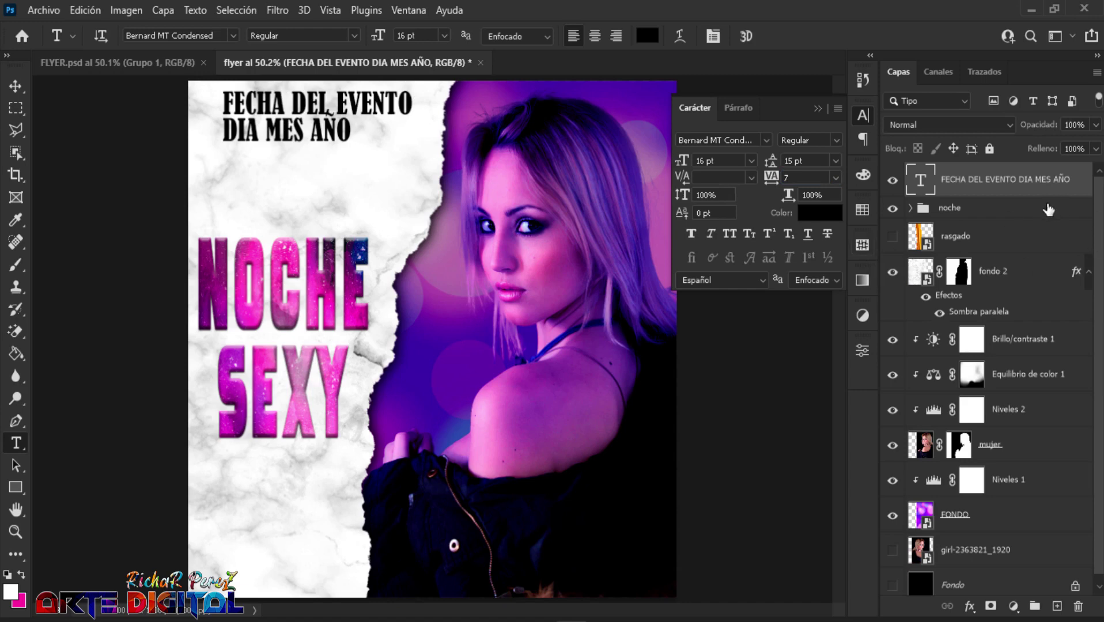
click(817, 109)
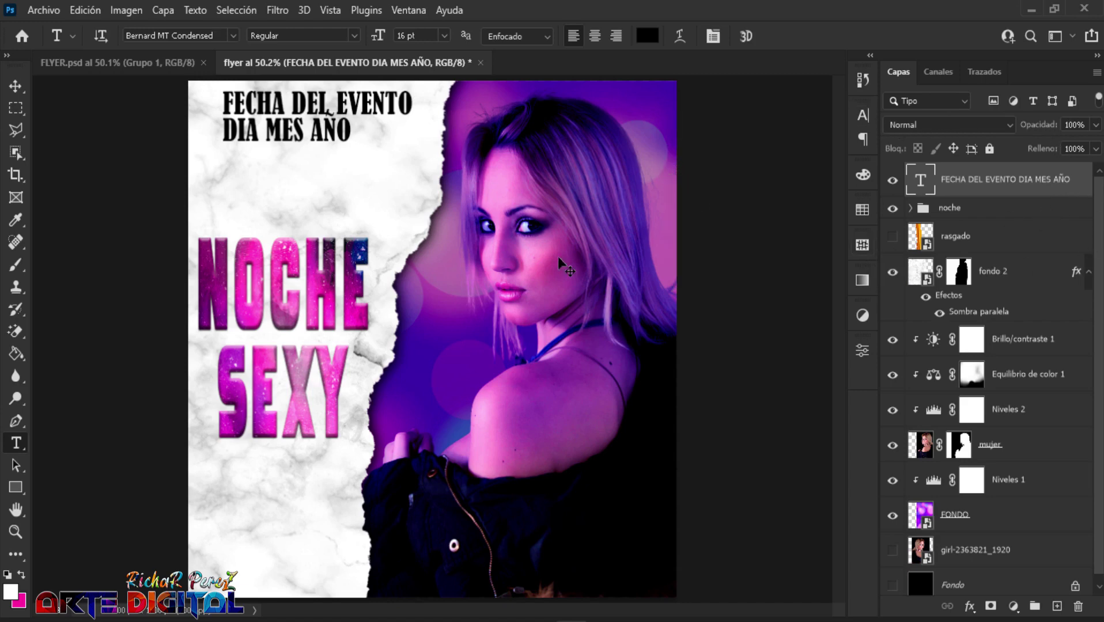
- Move the date heading toward the top-left corner and apply Faux Bold
key(ctrl+t)
drag(347, 135, 326, 140)
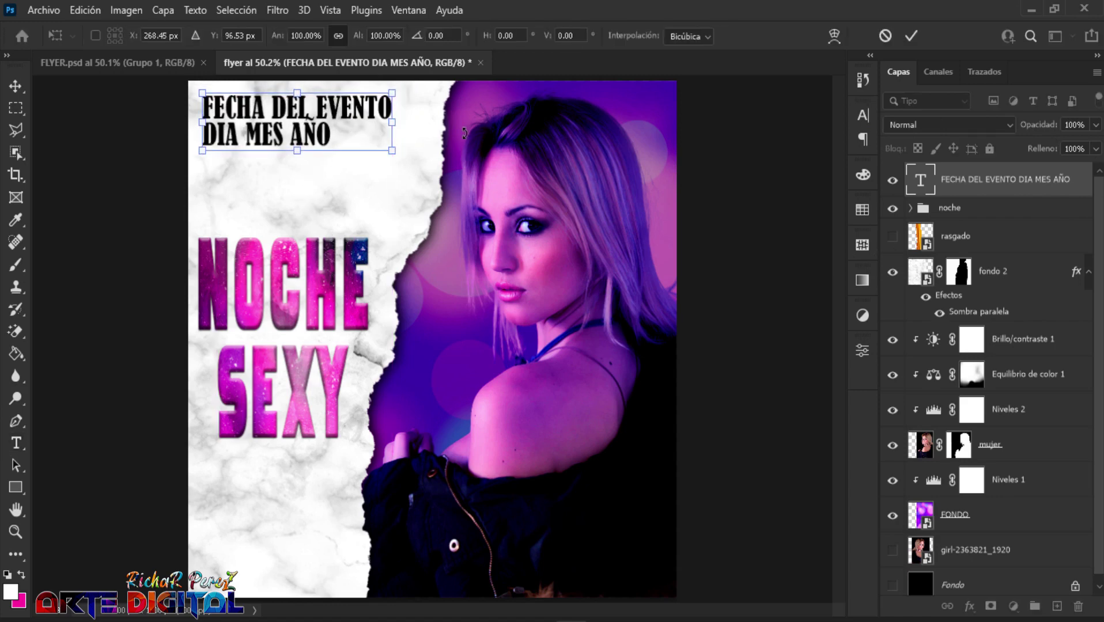
key(Return)
click(717, 41)
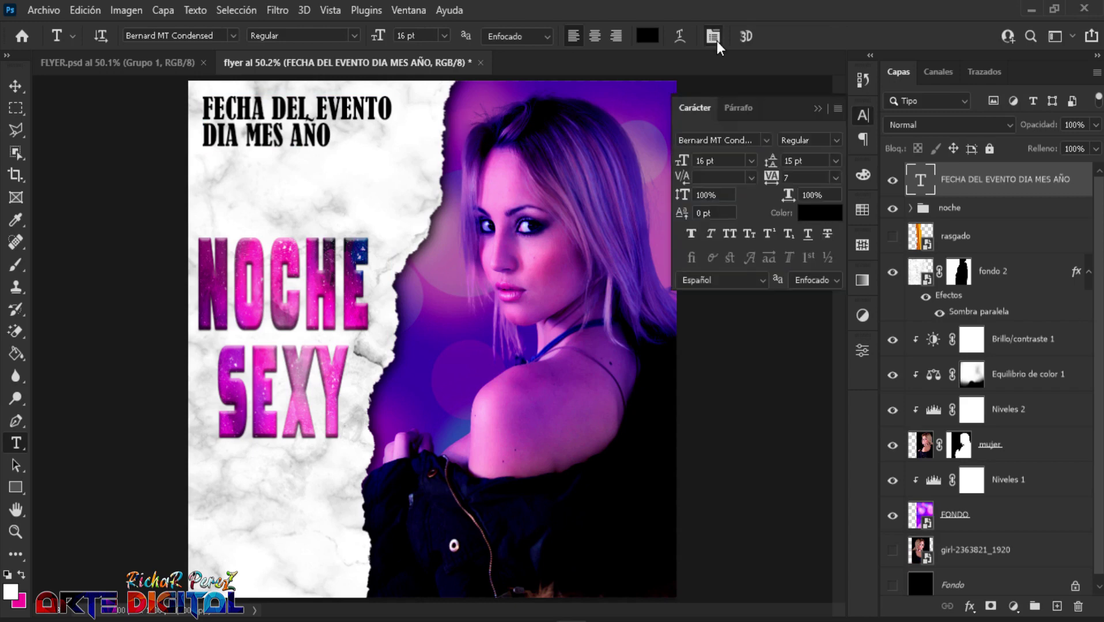
click(715, 38)
click(688, 237)
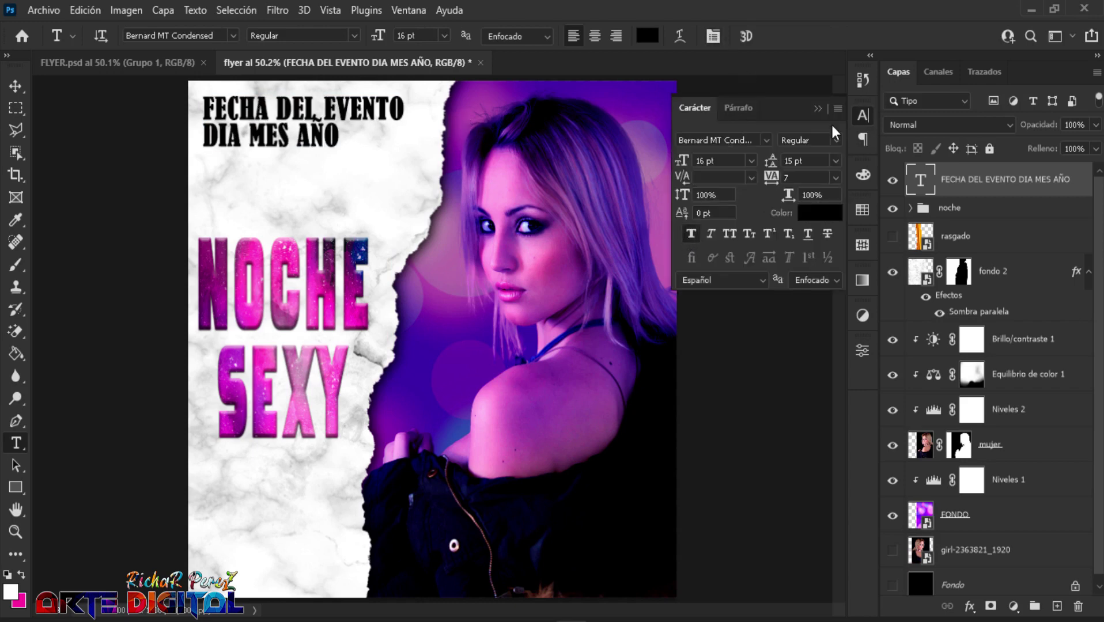
click(817, 111)
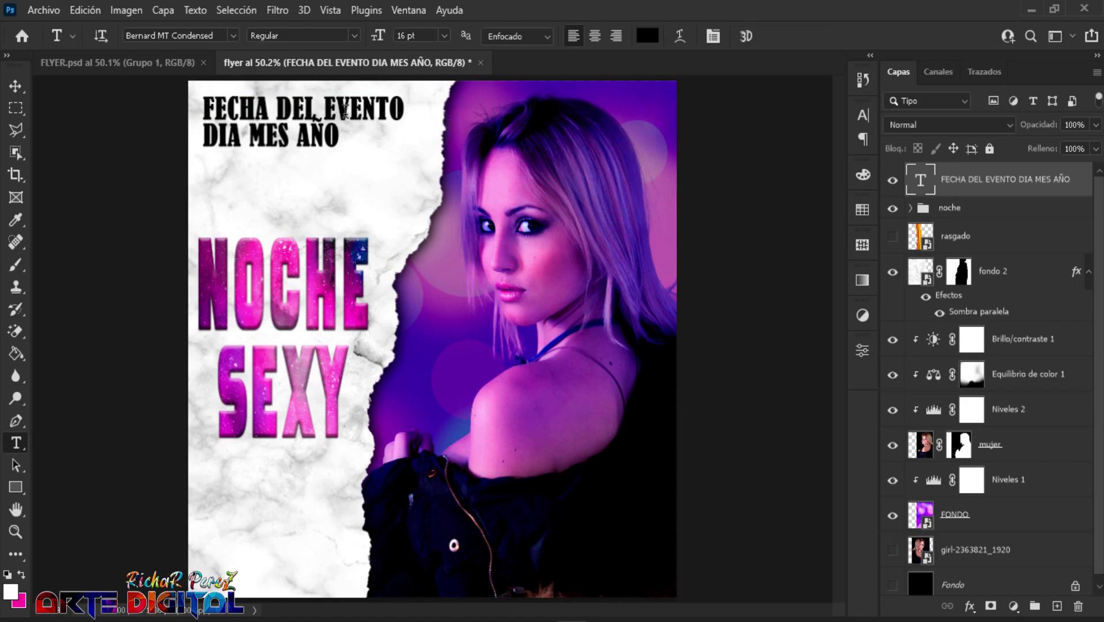
- Place the blue streaked design image as embedded and scale it over the date text
click(45, 11)
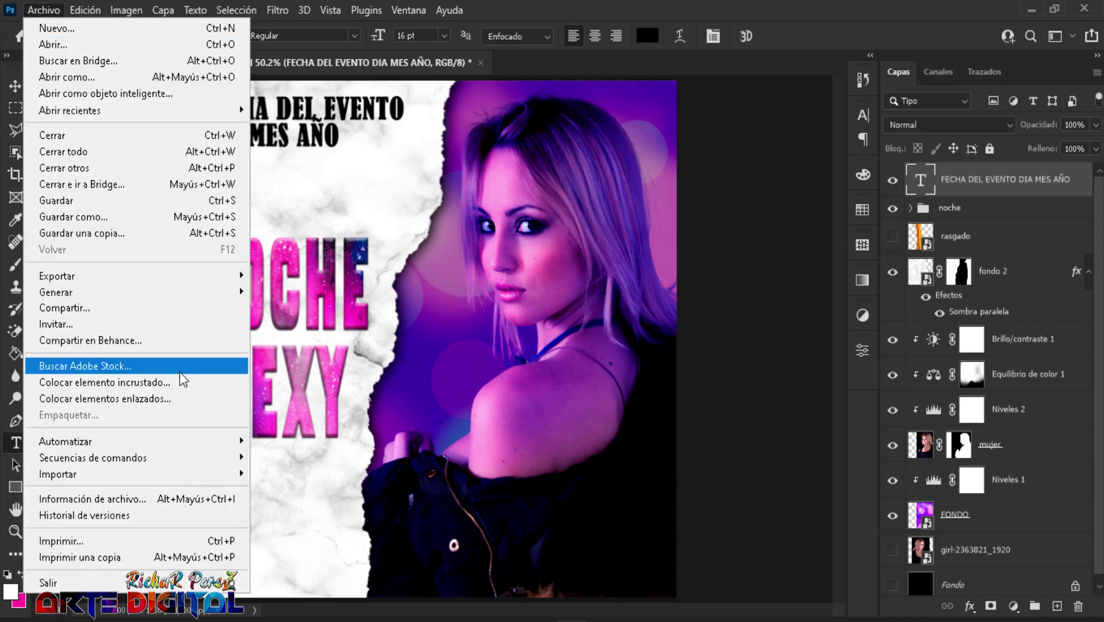
click(173, 383)
click(384, 142)
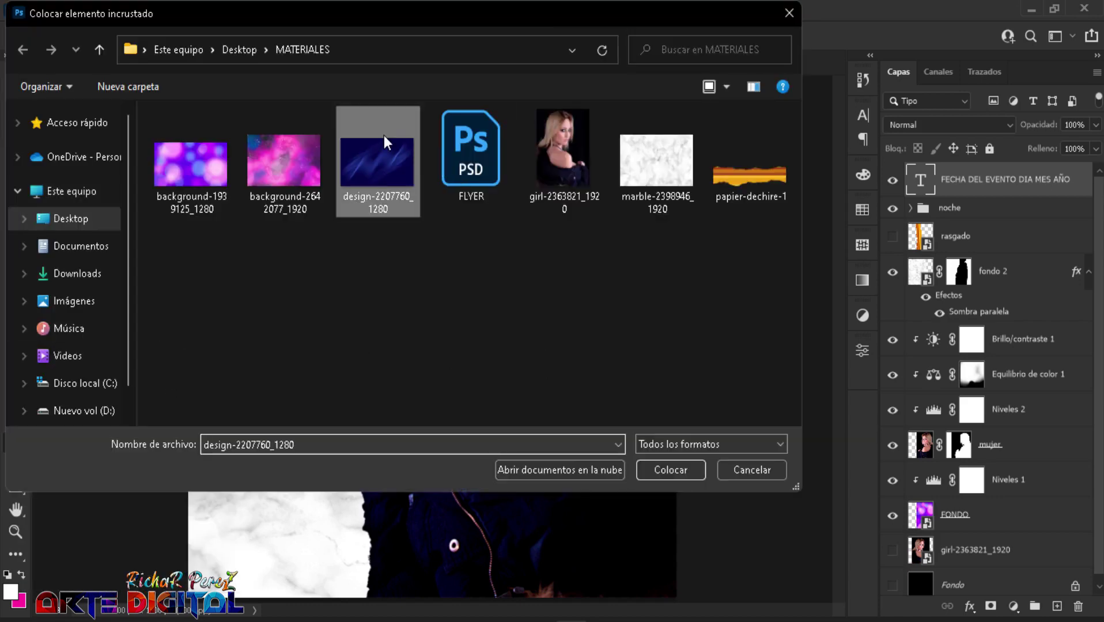
click(663, 470)
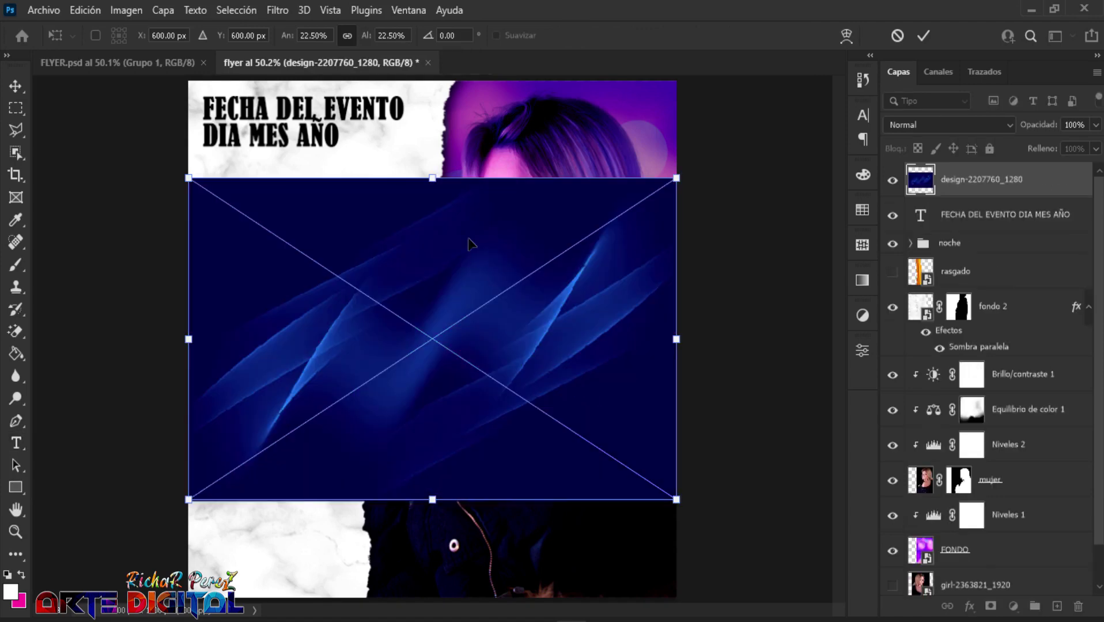
mouse_move(432, 178)
mouse_down()
mouse_move(379, 188)
mouse_move(406, 128)
mouse_move(440, 118)
mouse_up()
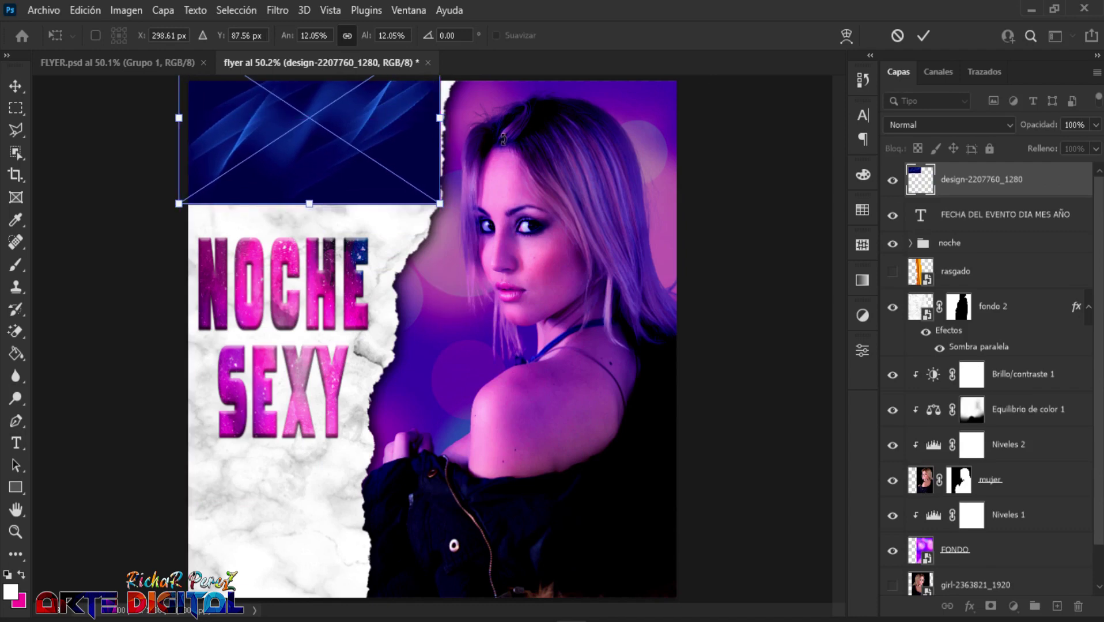
key(Return)
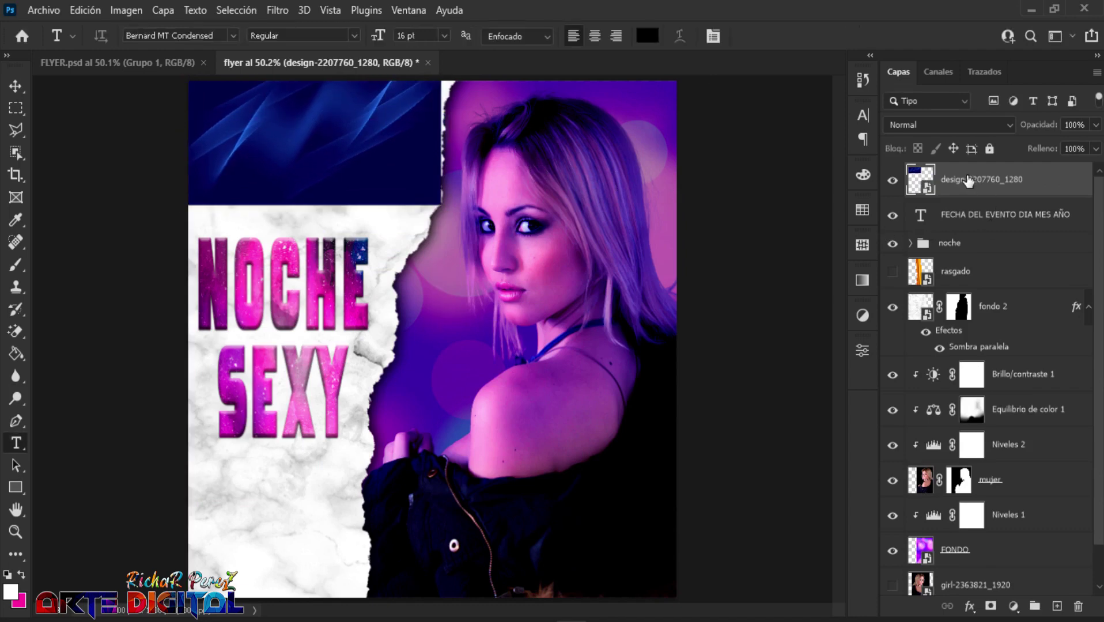
- Rename the image layer FONDO LETRA 2 and clip it to the date heading
double_click(969, 179)
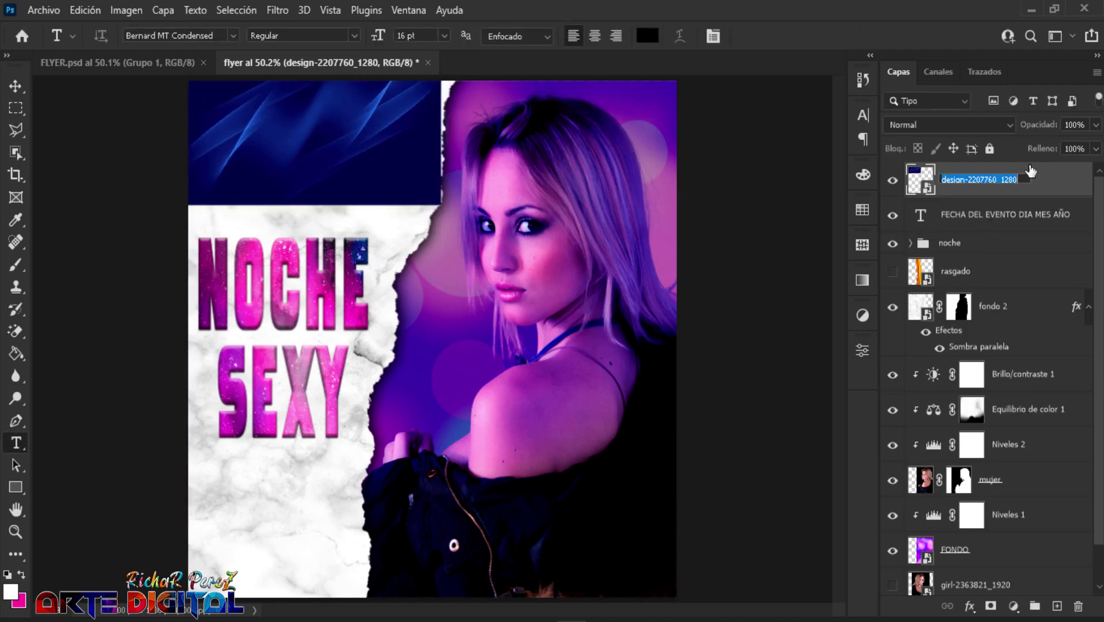
text(FONDO LETRA)
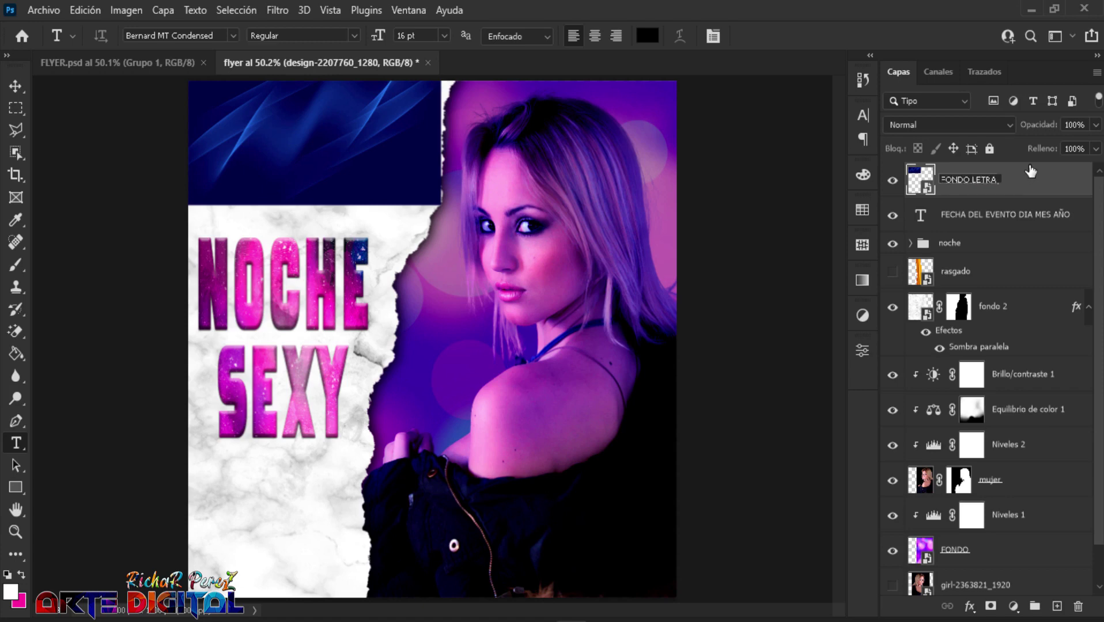
text( 2)
key(Return)
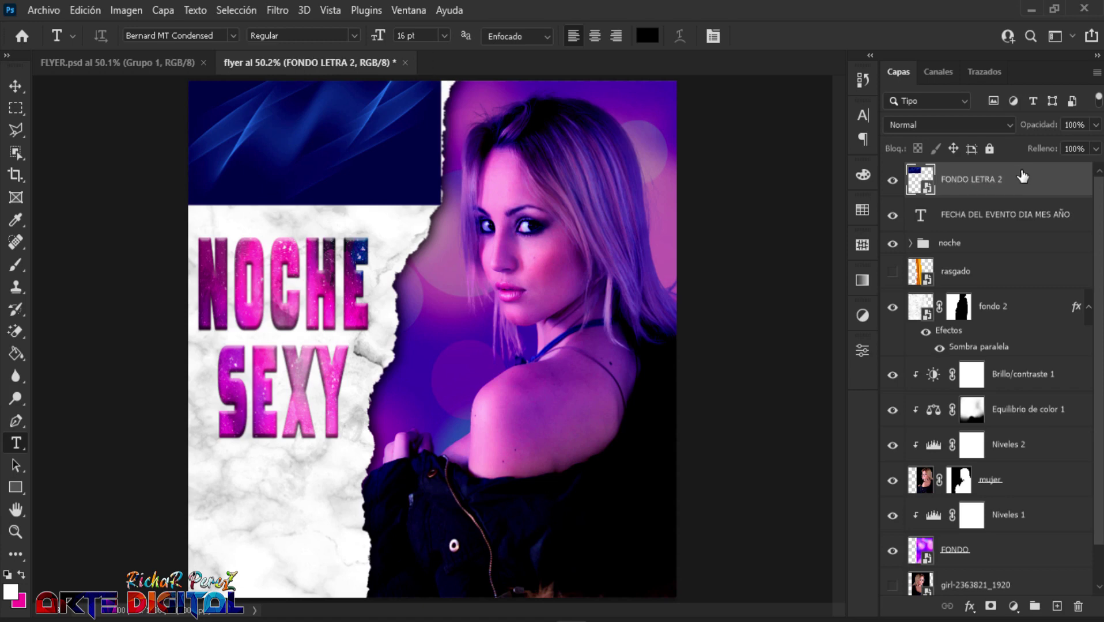
right_click(1019, 177)
click(851, 401)
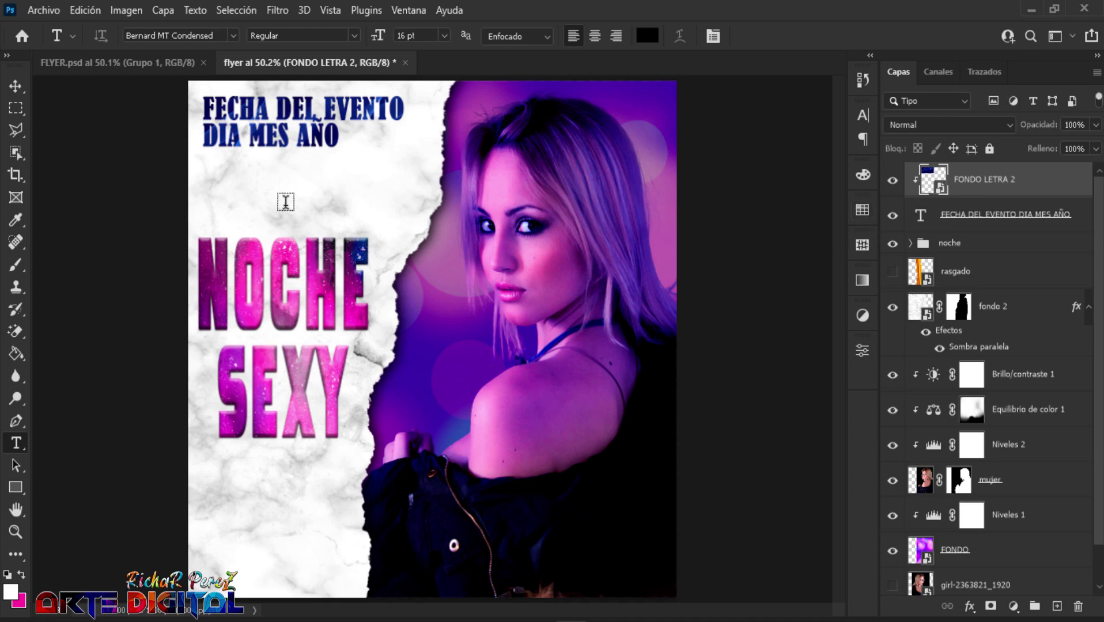
- Add an INGRESO LIBRE label below the date with 11.86 leading and tracking 5
click(228, 200)
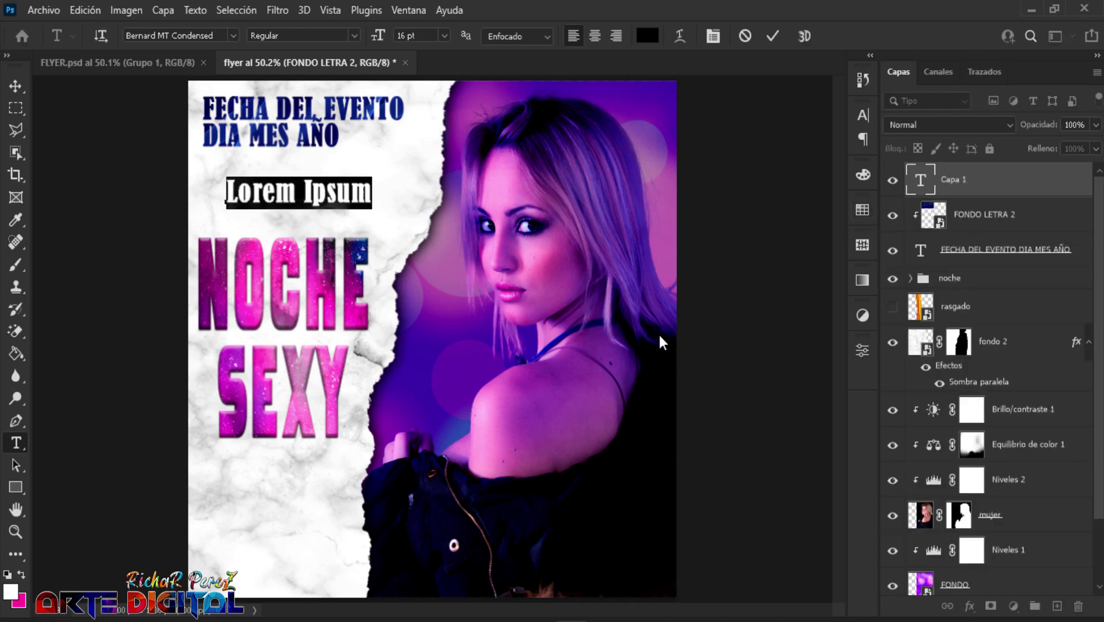
text(INGR)
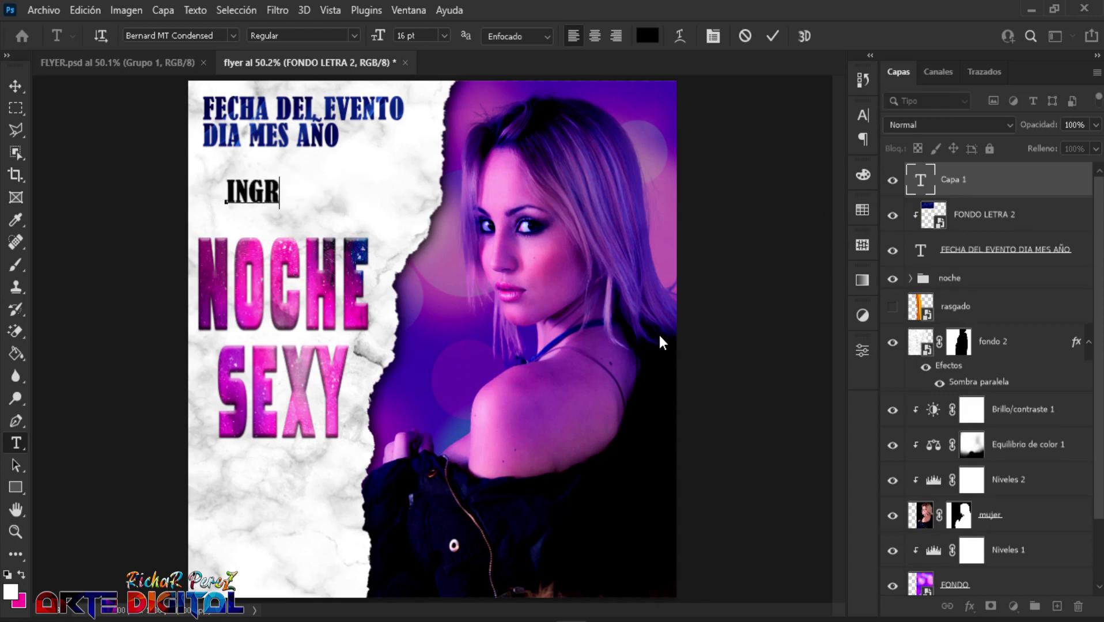
text(ESO L)
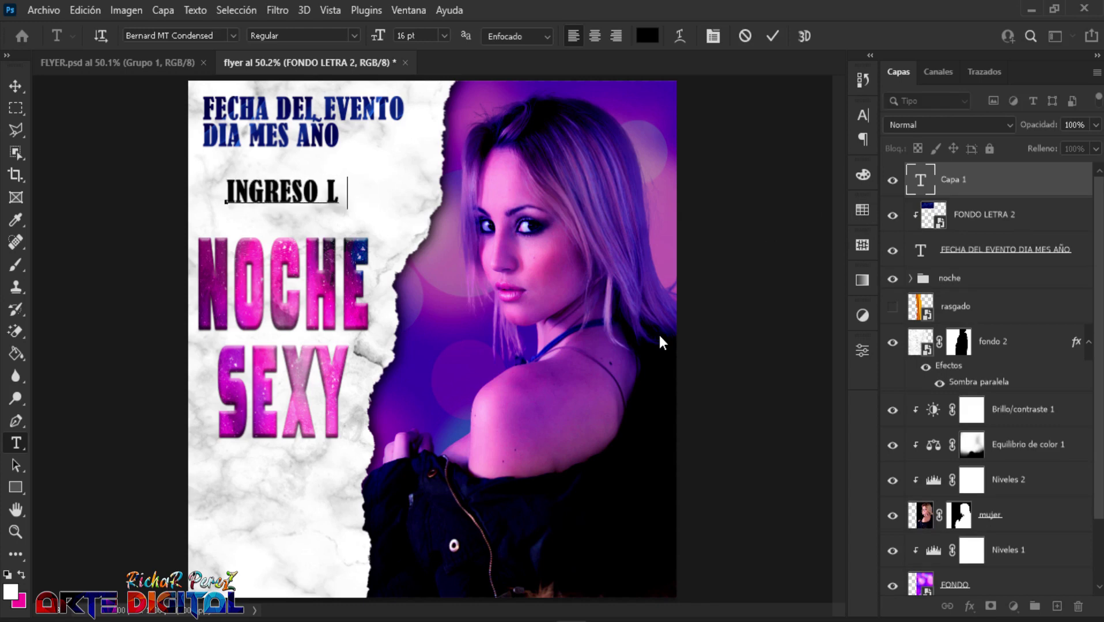
text(IBRE)
key(ctrl+Return)
click(715, 36)
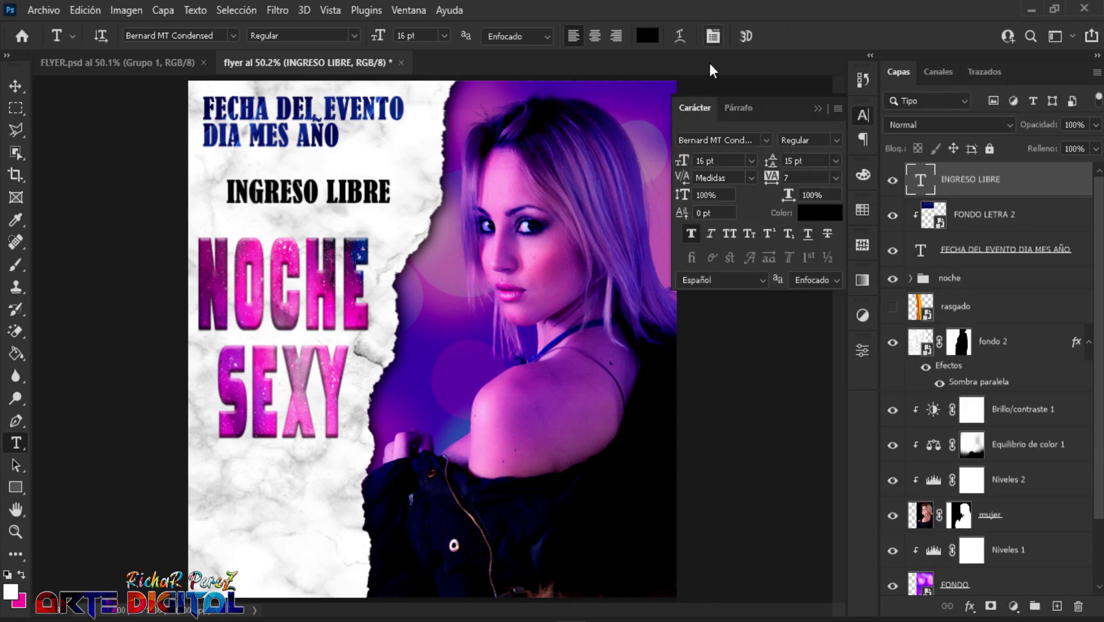
click(813, 162)
text(11.)
text(86)
key(Return)
click(801, 178)
text(5)
key(Return)
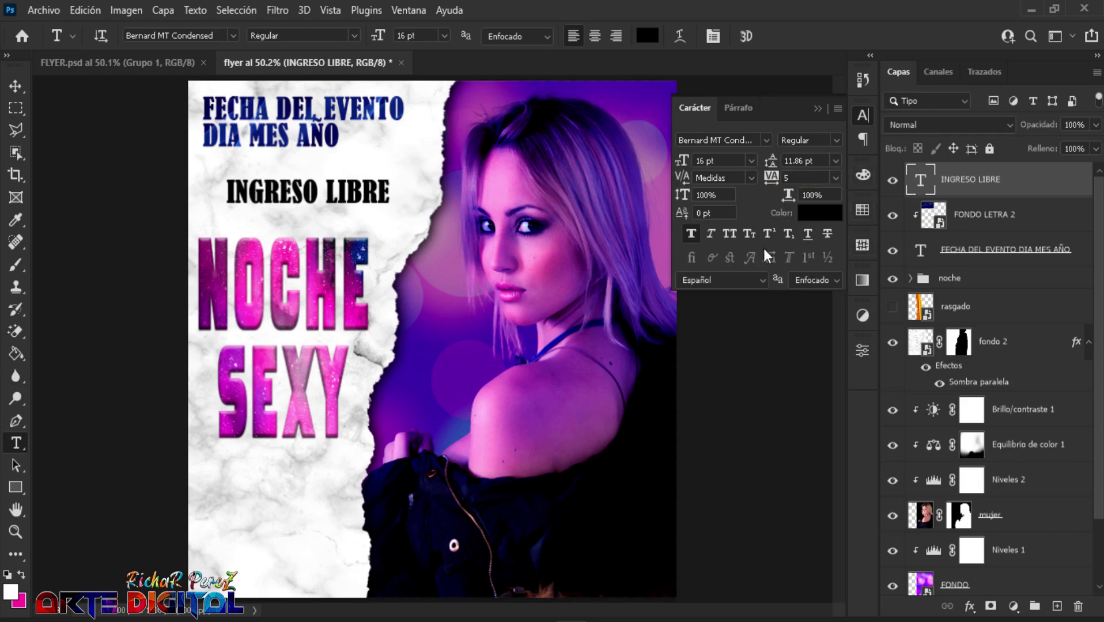
- Make the INGRESO LIBRE label faux bold at size 12.65
click(694, 234)
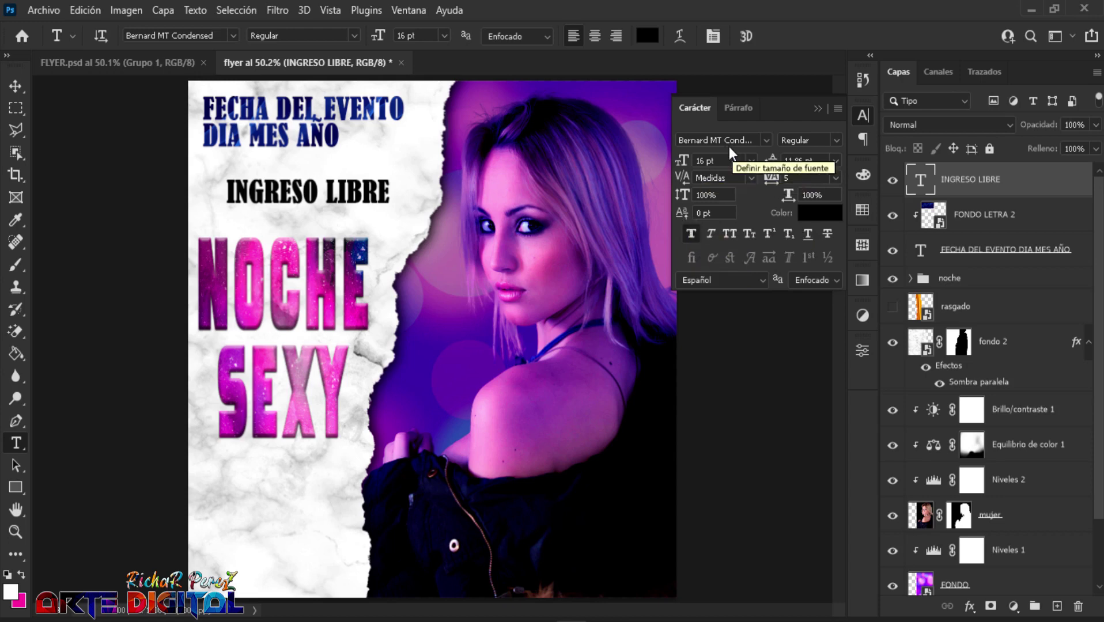
click(721, 160)
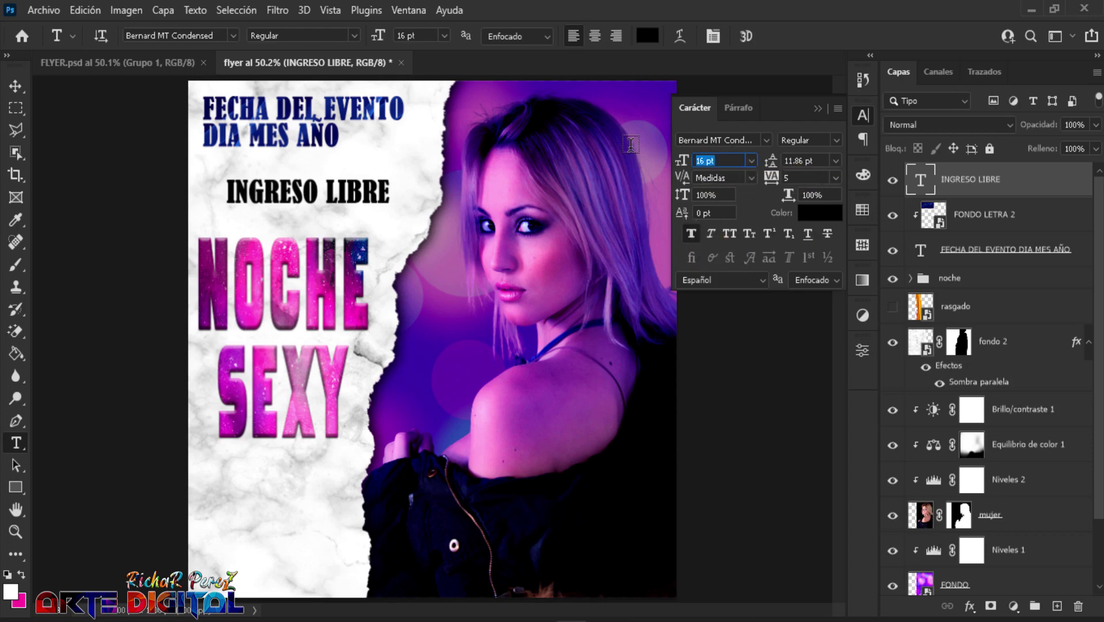
text(12.65)
key(Return)
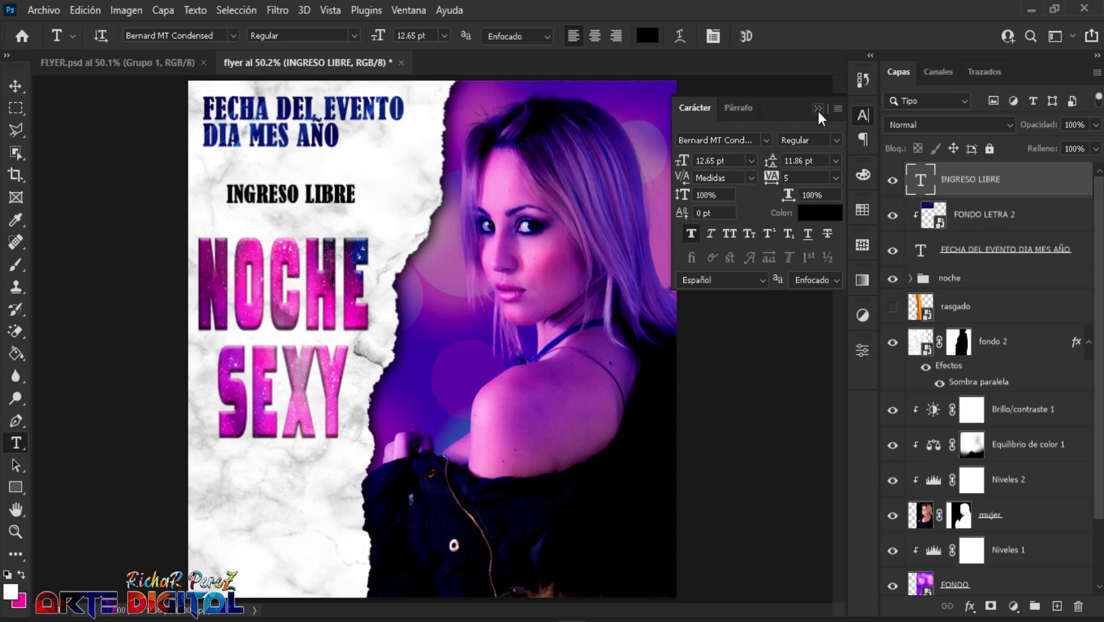
click(818, 109)
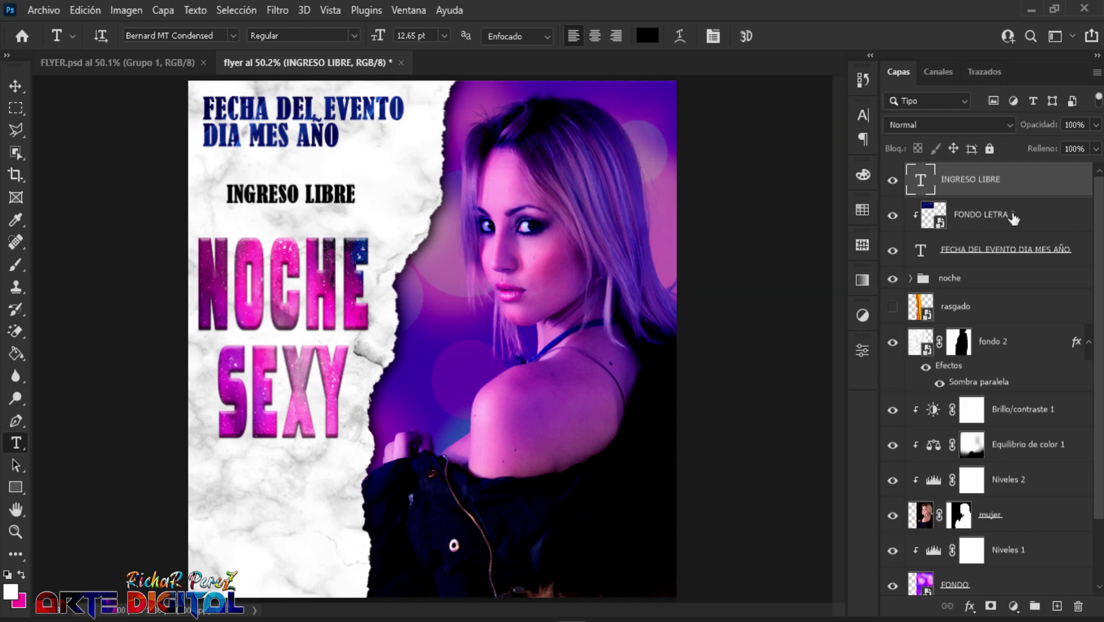
- Move INGRESO LIBRE just beneath the date heading
key(ctrl+t)
drag(320, 197, 297, 172)
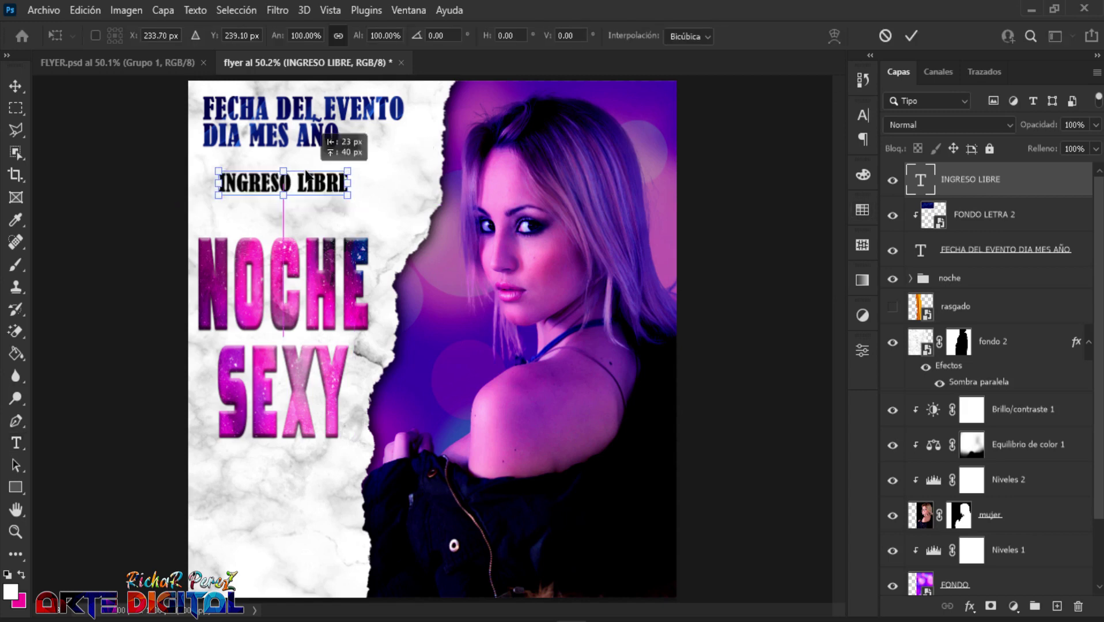
key(Return)
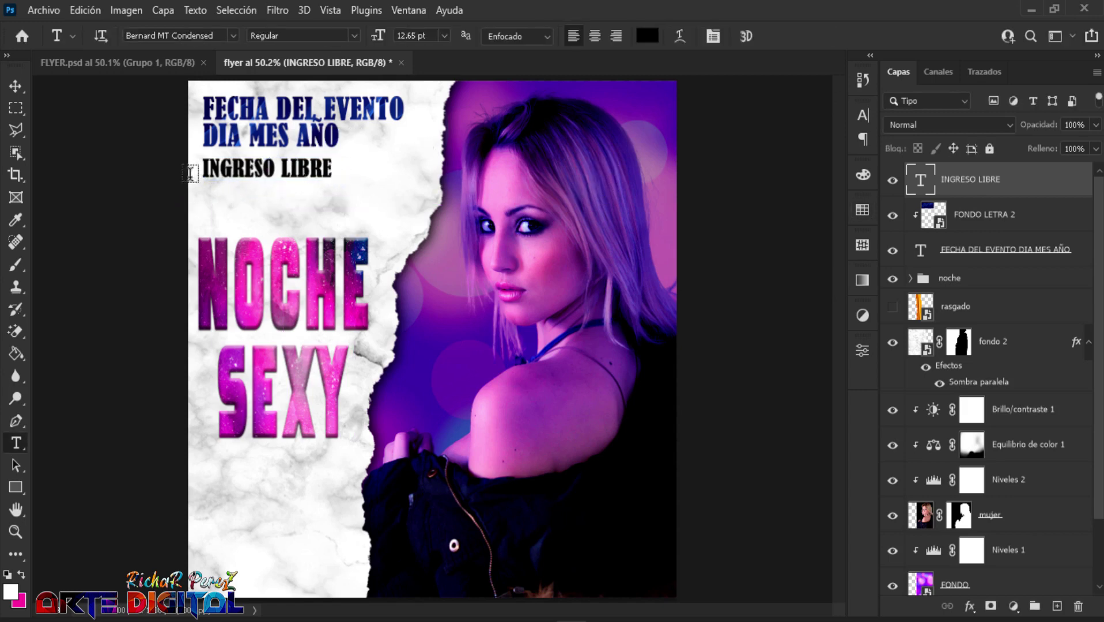
click(1011, 219)
click(995, 190)
- Draw a rectangle around the INGRESO LIBRE label with the Rectangle tool
click(1001, 220)
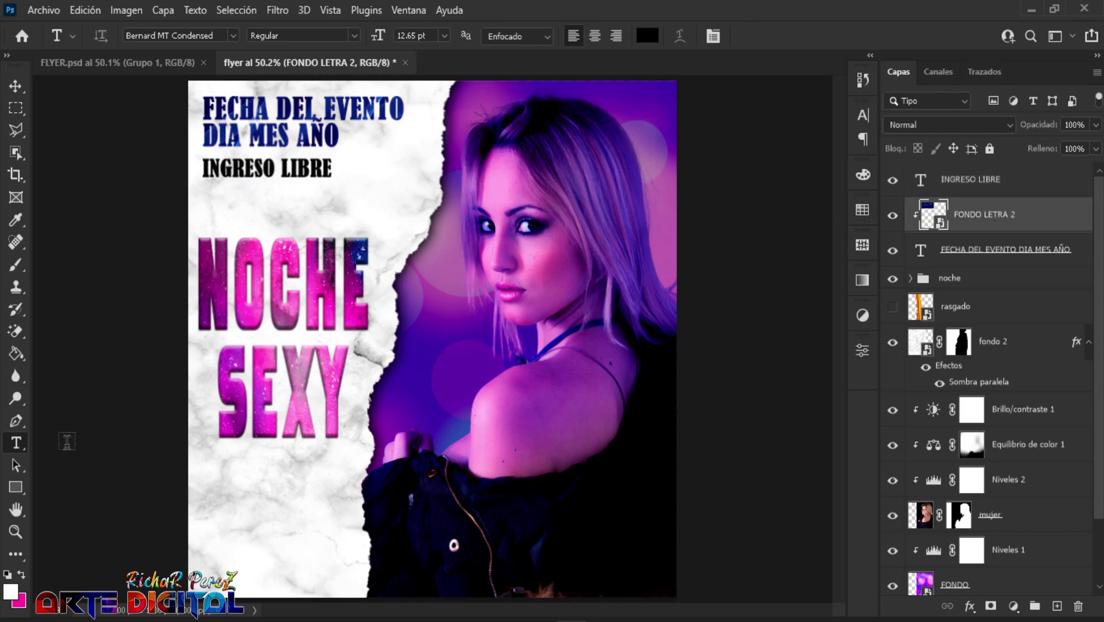
click(20, 488)
right_click(19, 487)
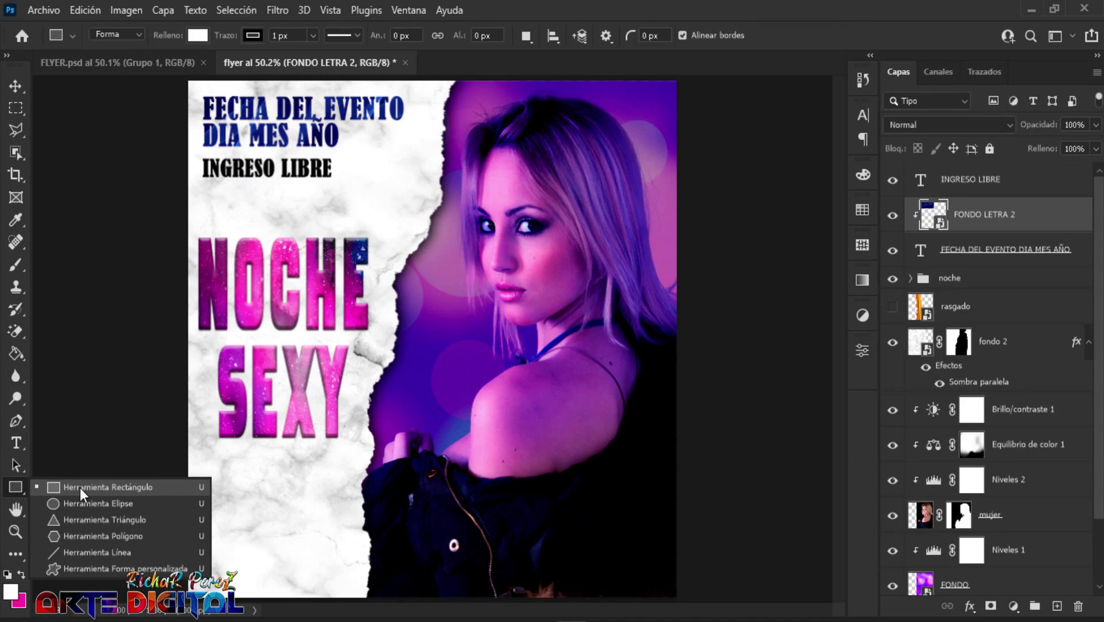
click(80, 488)
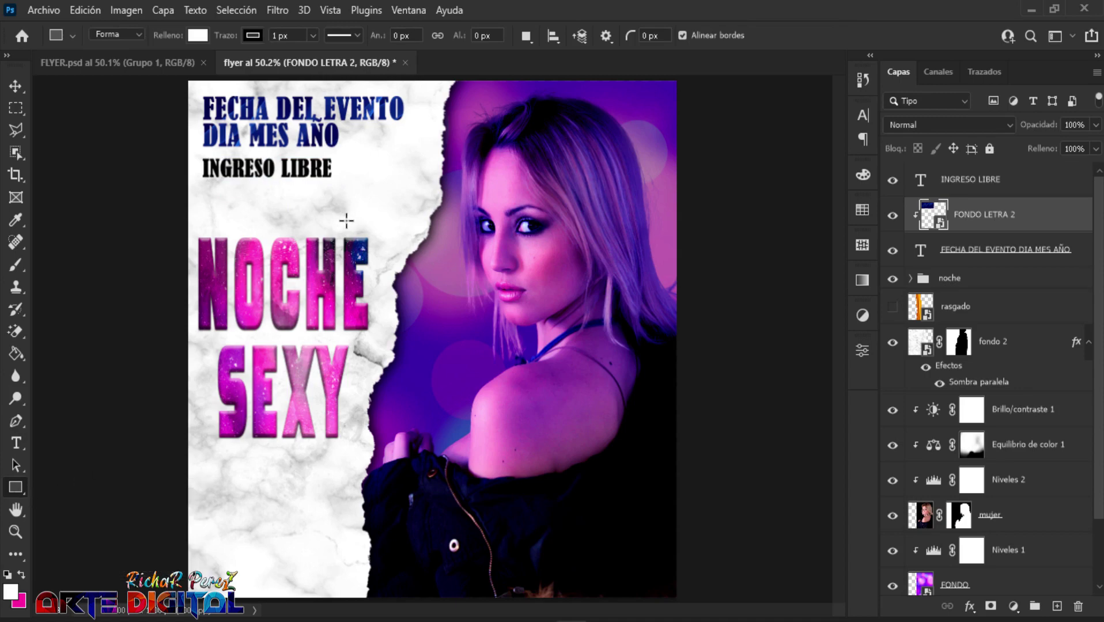
scroll(240, 153, up, 1)
scroll(240, 153, up, 1)
scroll(174, 154, up, 2)
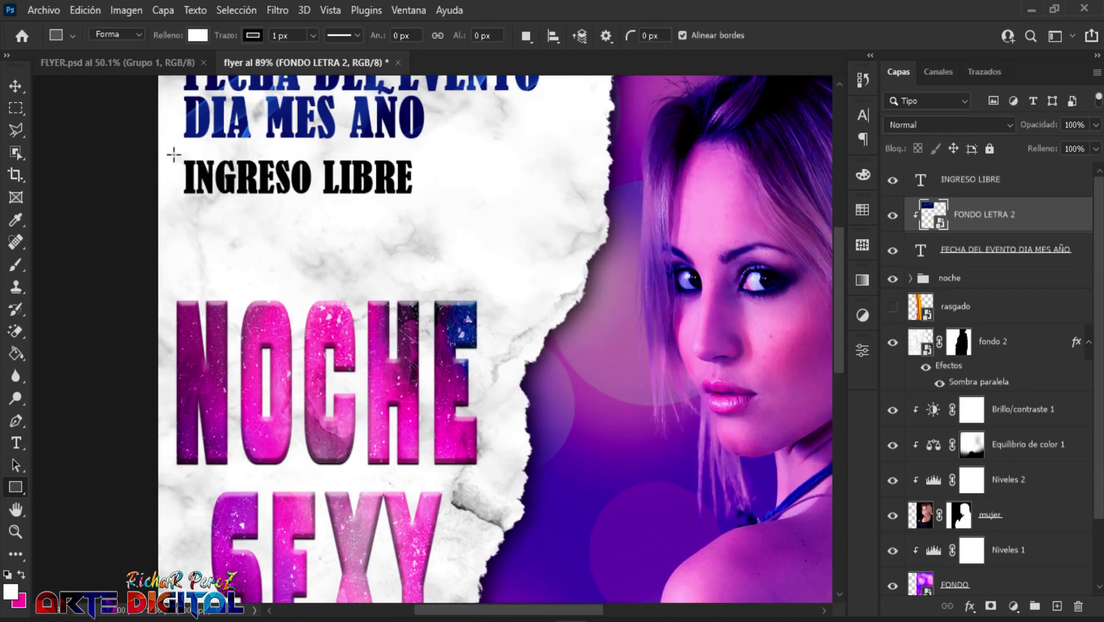
drag(174, 153, 425, 202)
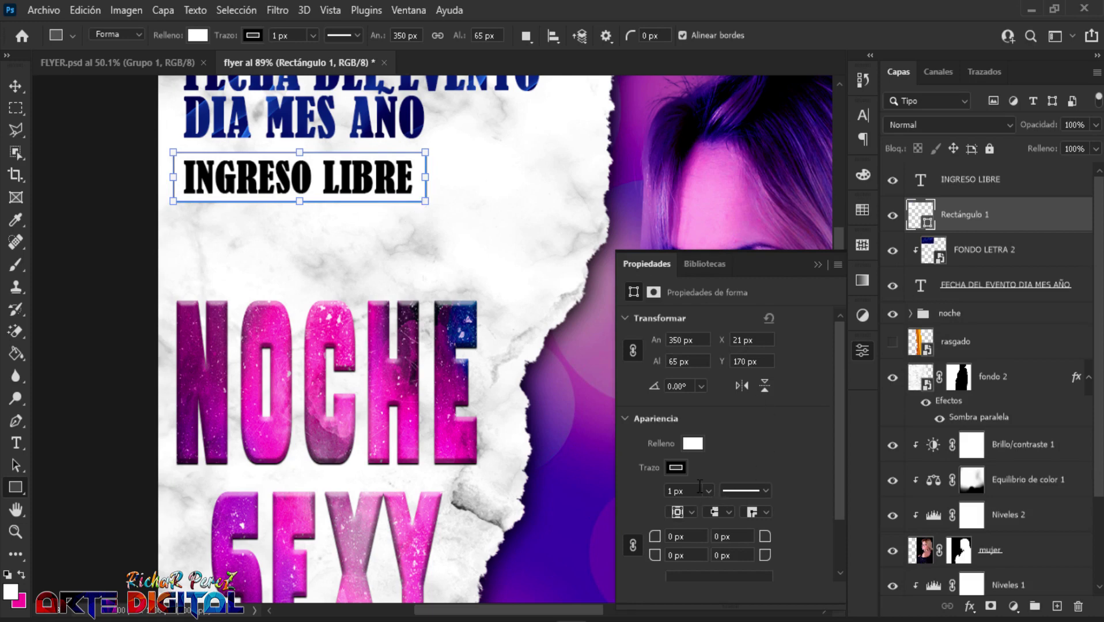
- Fill the 350 × 65 px rectangle with black, then reselect the INGRESO LIBRE layer
click(689, 447)
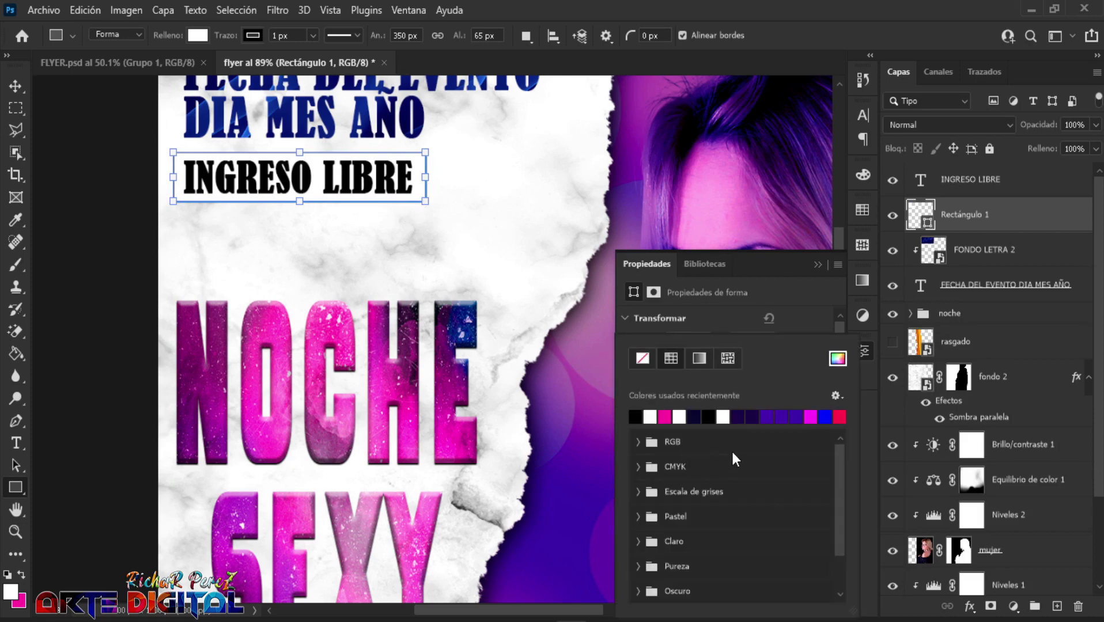
click(638, 417)
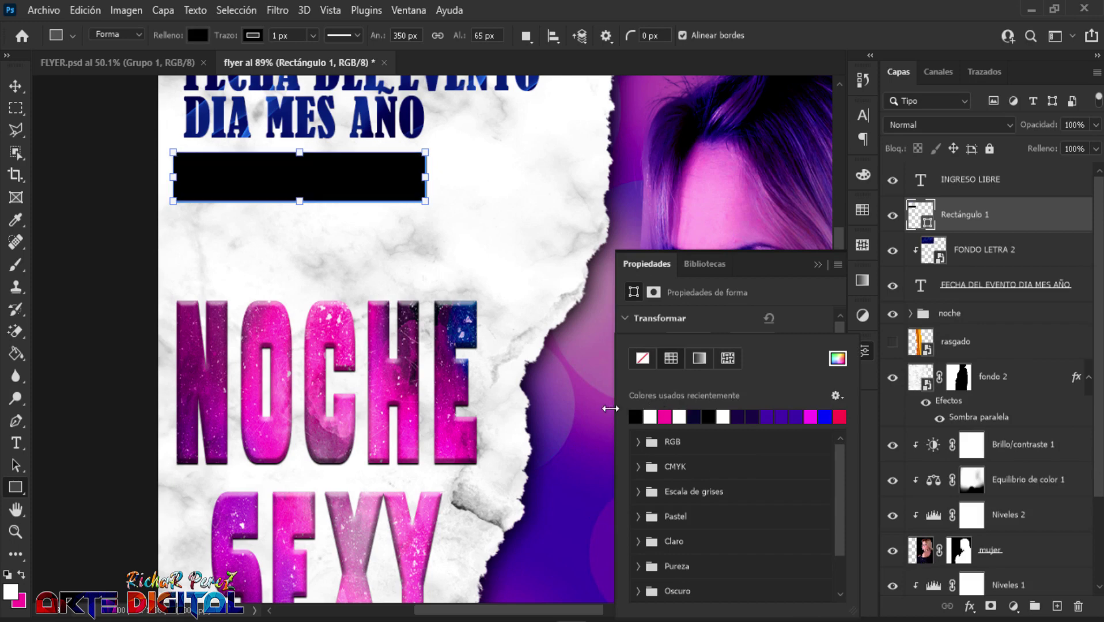
click(818, 266)
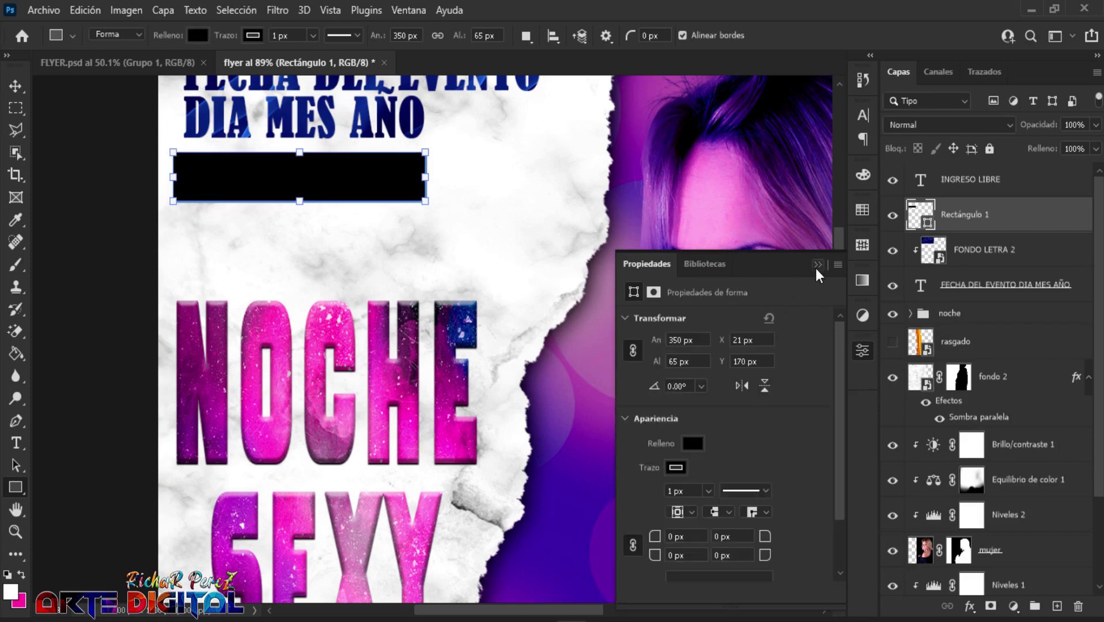
click(818, 265)
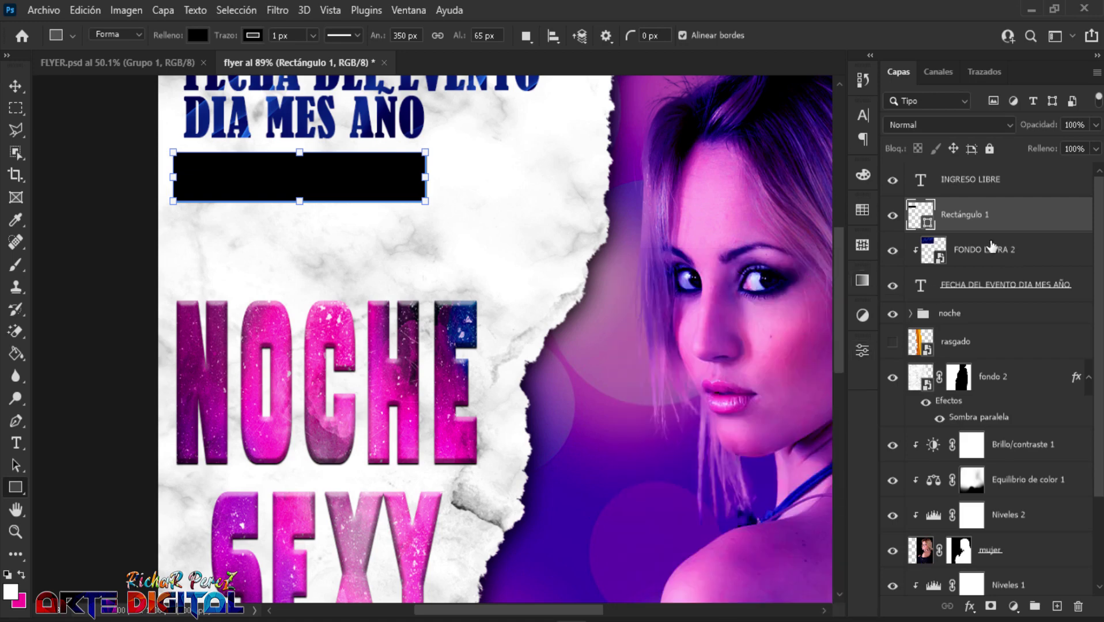
click(972, 185)
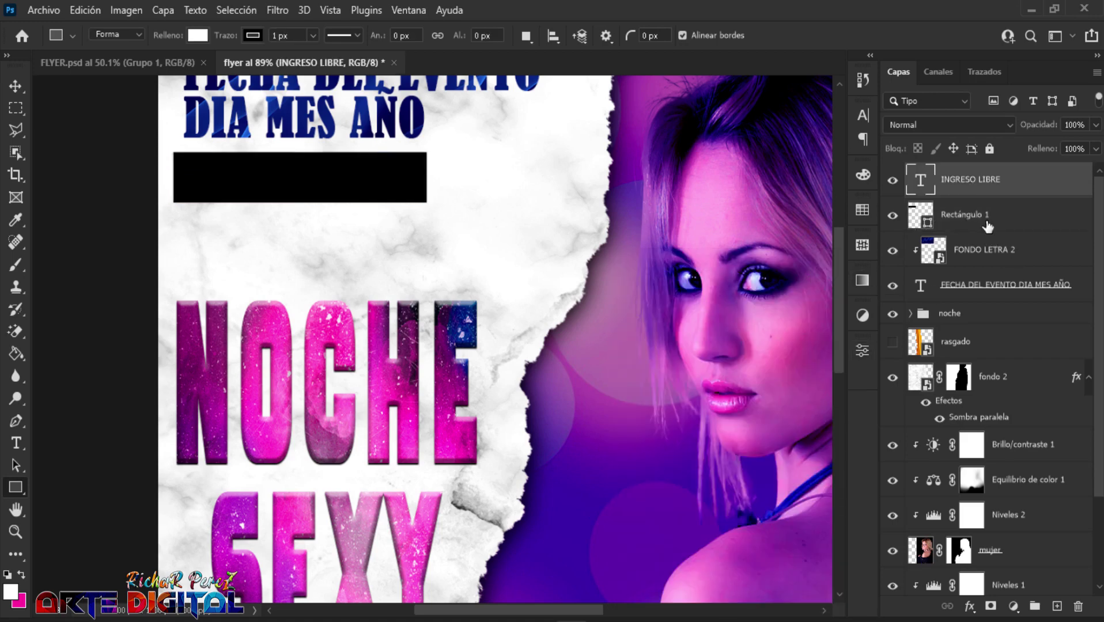
- Change the INGRESO LIBRE text colour to white
key(t)
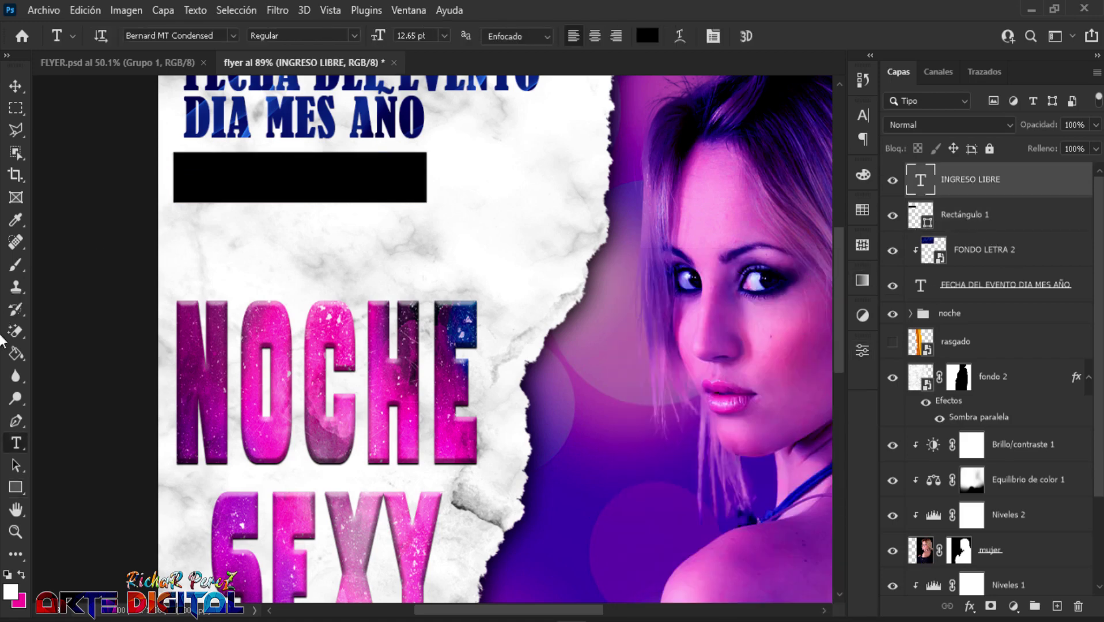
click(647, 35)
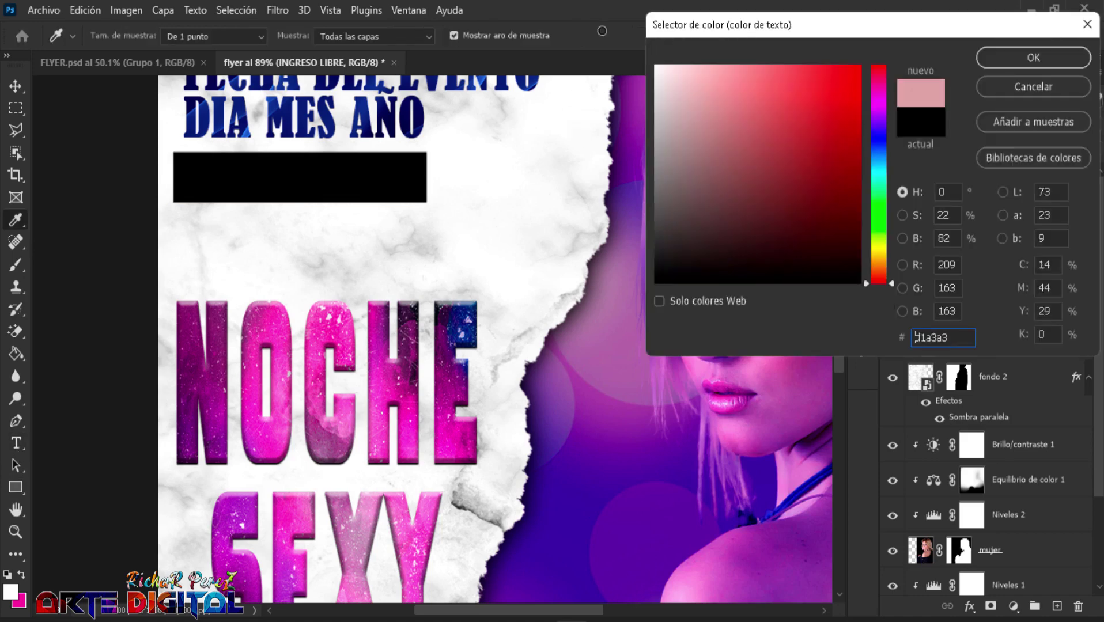
click(478, 82)
click(1040, 56)
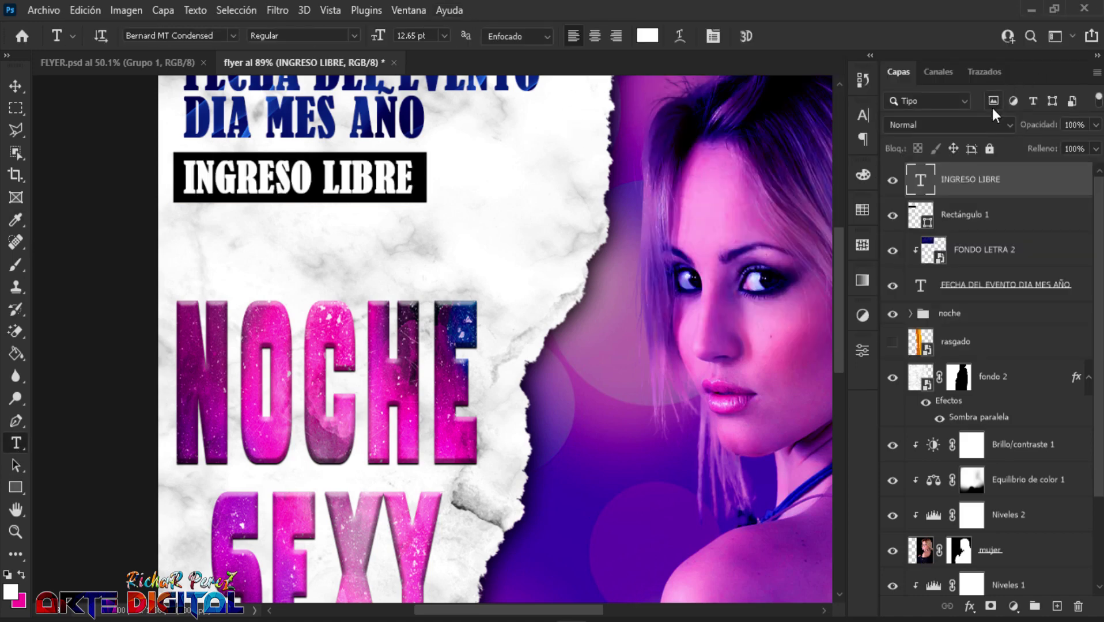
key(ctrl+0)
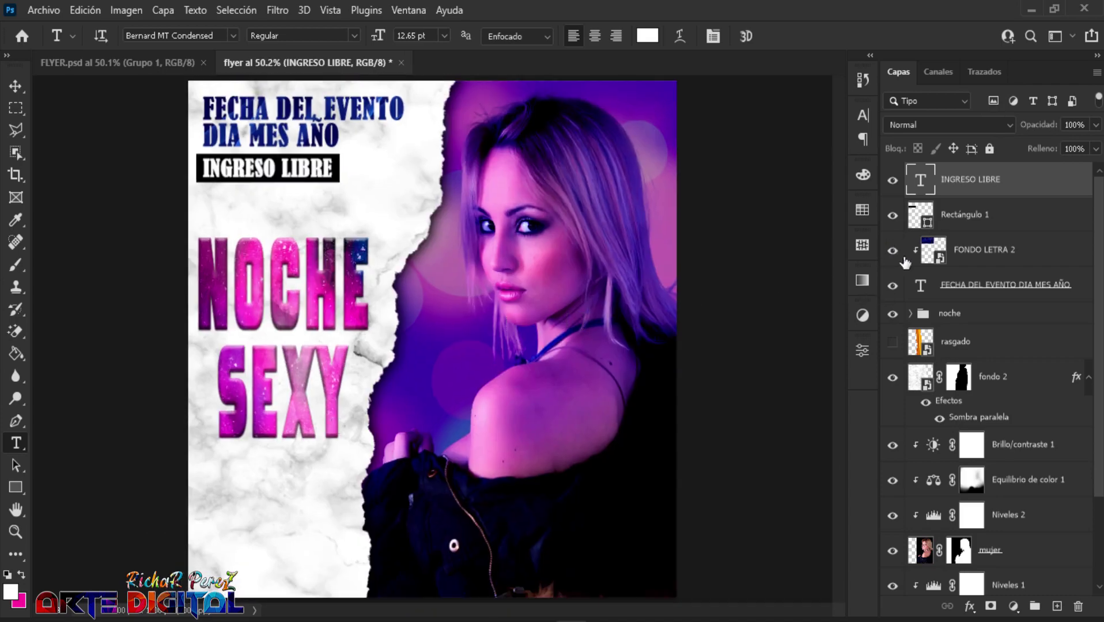
- Nudge the label and its black bar two steps to the right together
click(966, 216)
shift+click(974, 183)
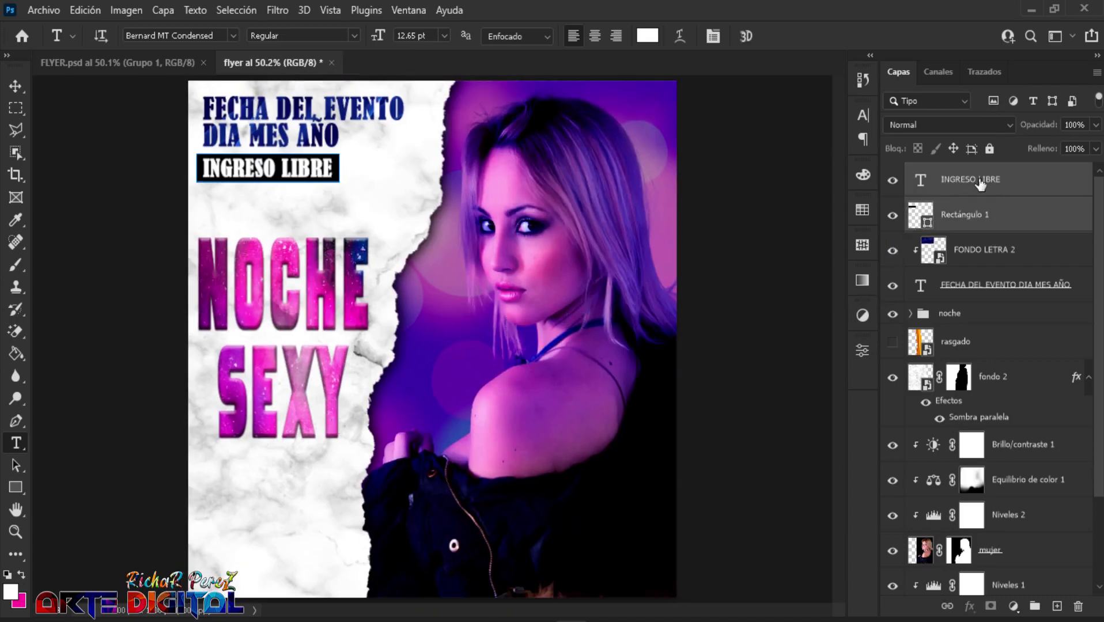
key(ctrl+t)
key(Right)
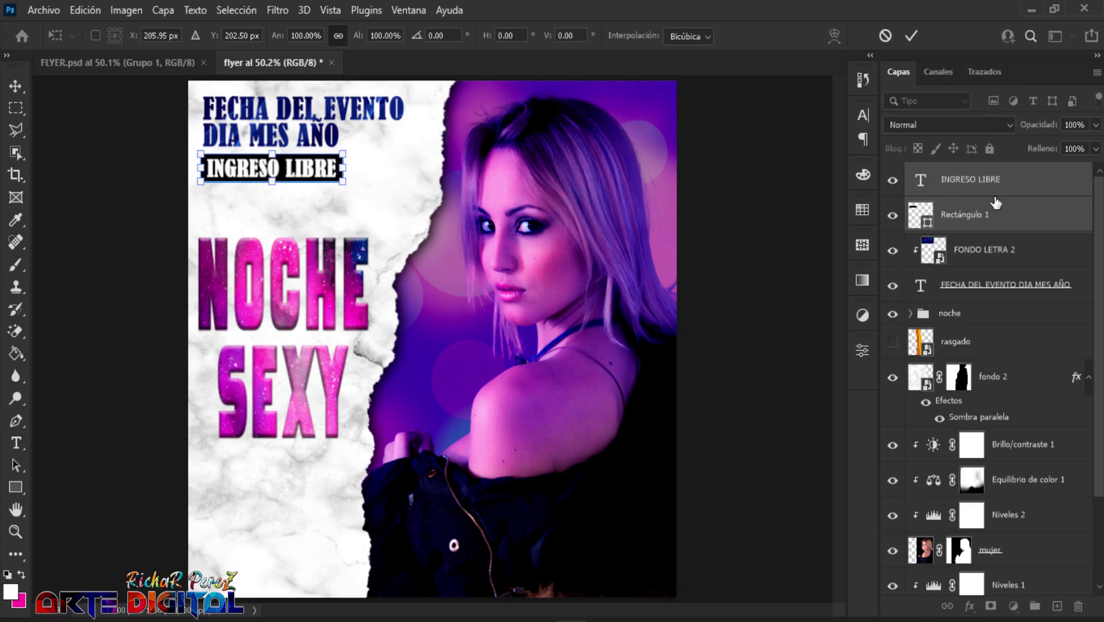
key(Right)
key(Right)
key(Right)
key(Right)
key(Return)
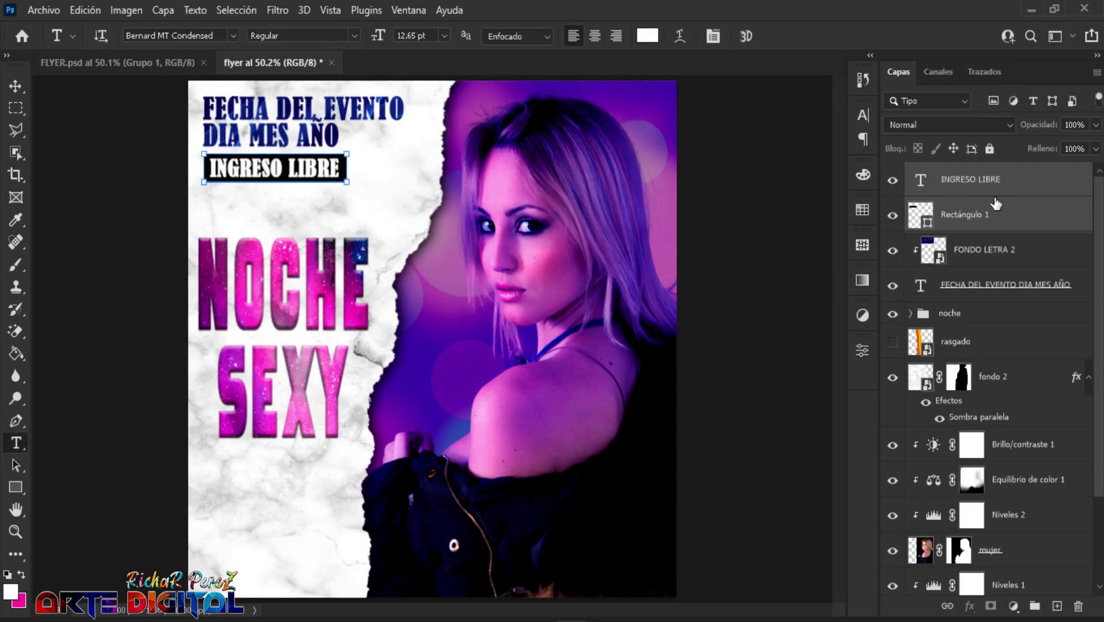
click(1071, 179)
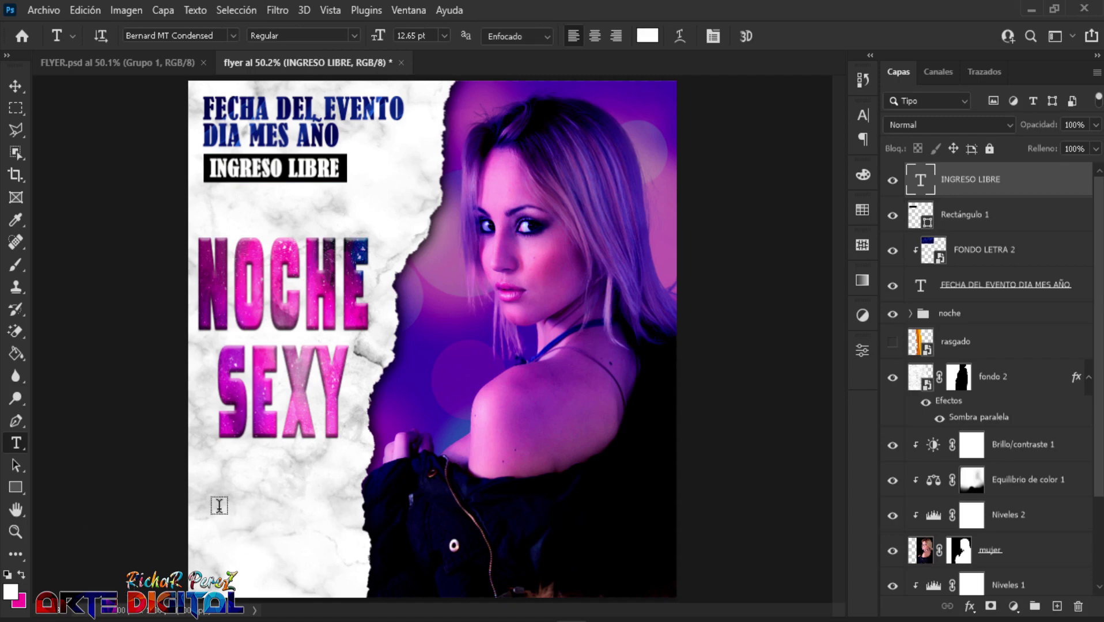
- Start a lower-left text line set in Century Gothic
click(210, 490)
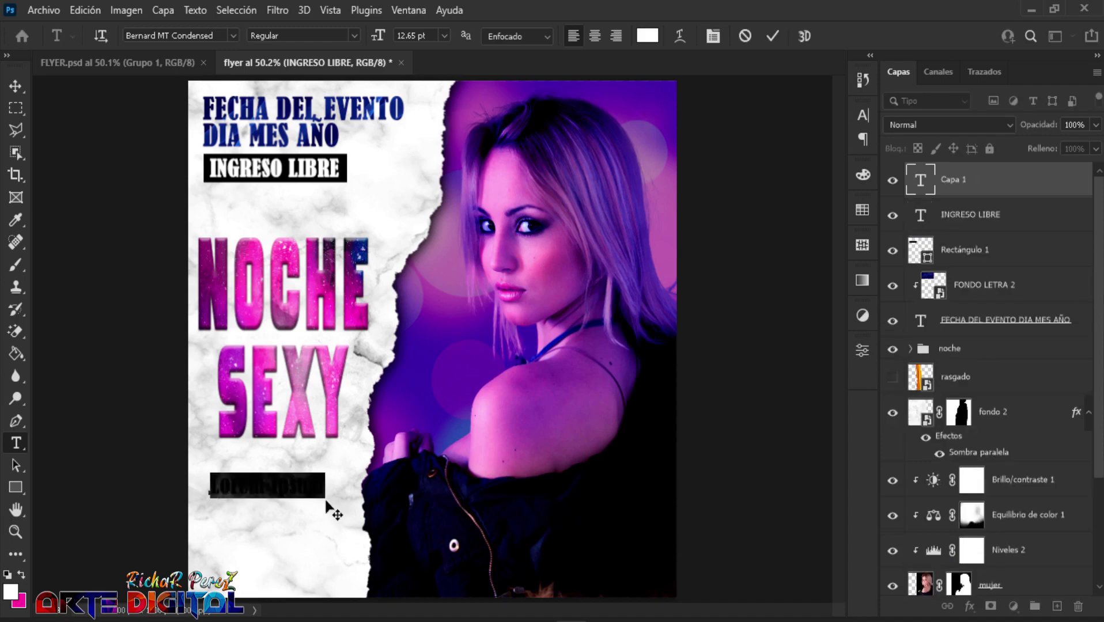
click(218, 37)
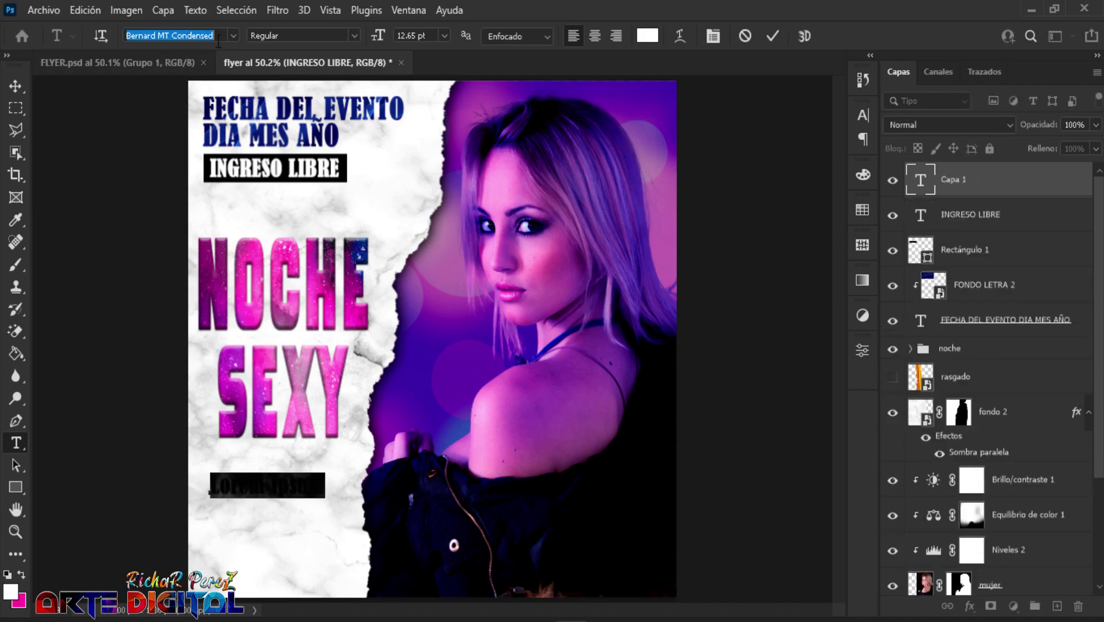
text(CE)
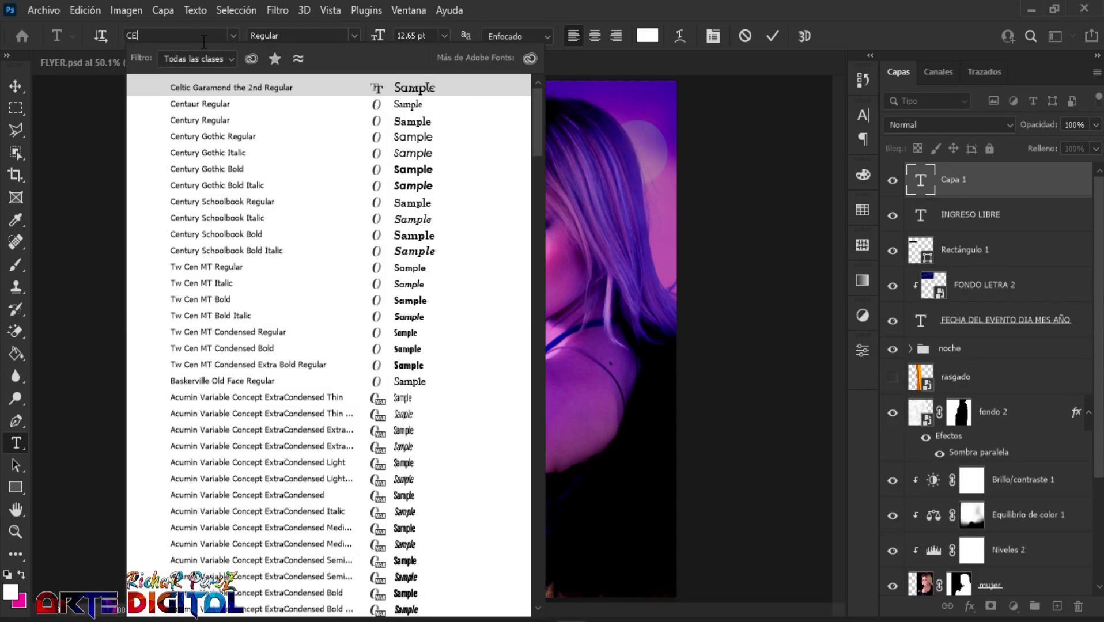
text(NT)
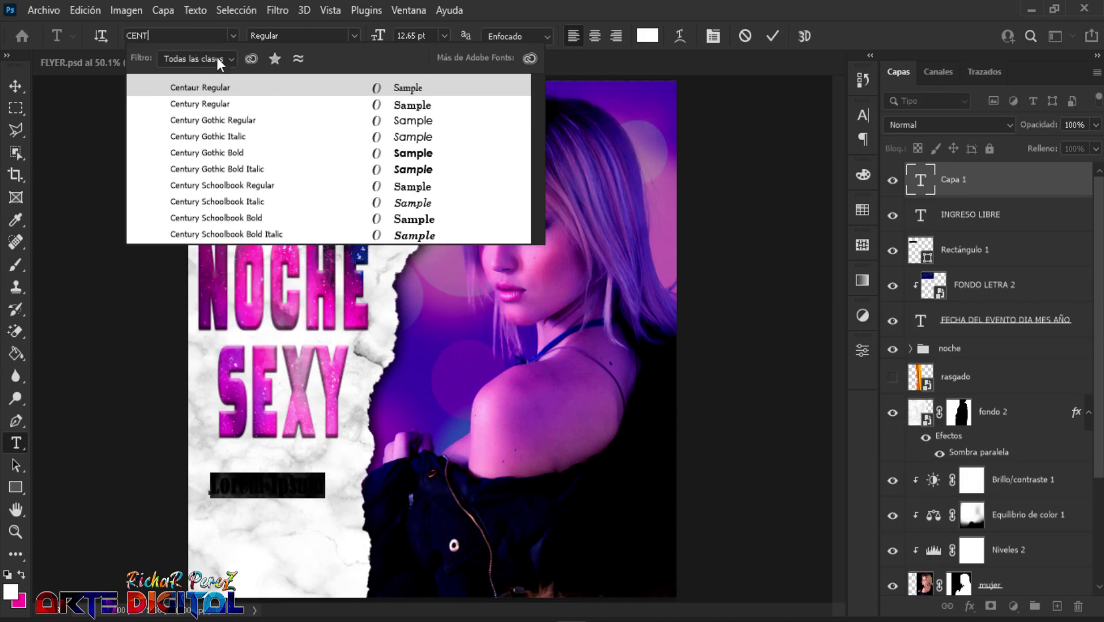
click(248, 120)
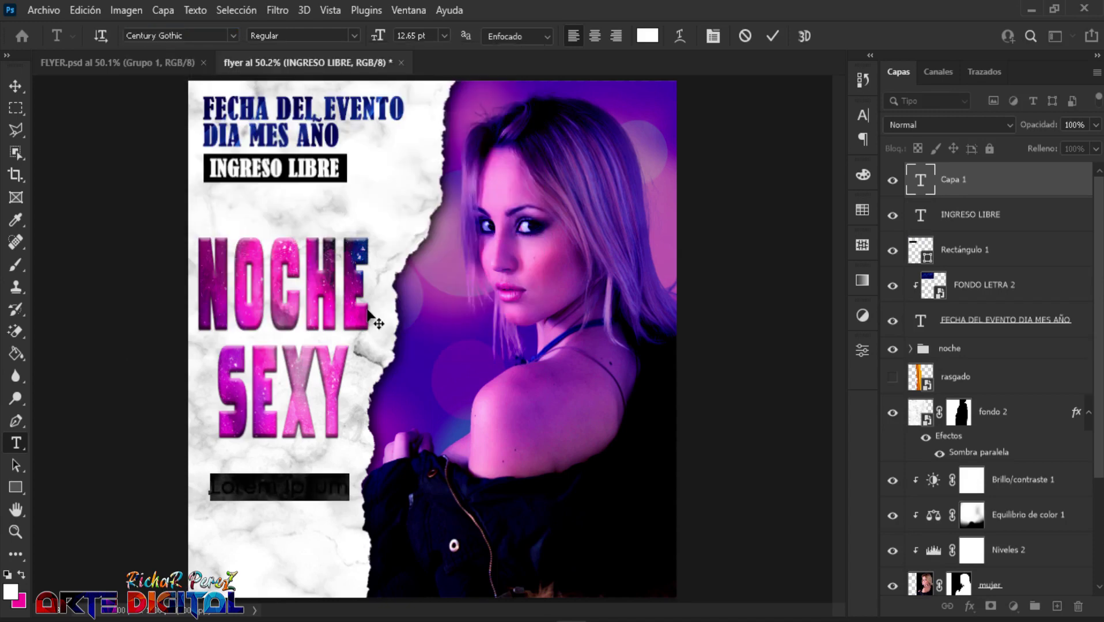
- Type 'ESPECIAL SABADO POR LA NOCHE / UN SUPER FIESTON' in magenta ff00b4
click(654, 37)
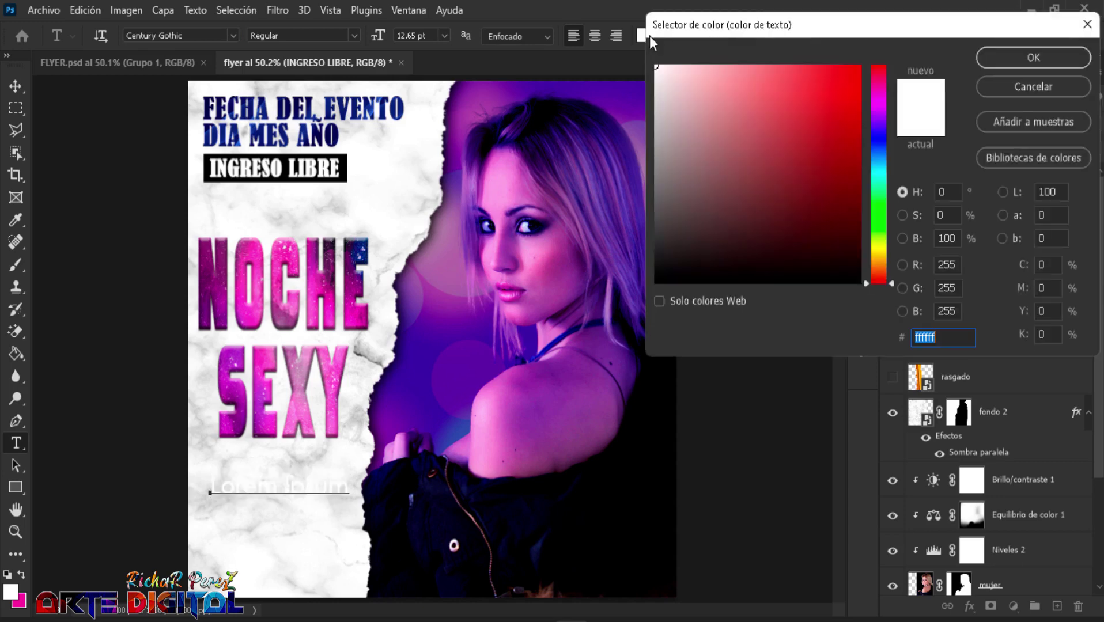
click(879, 101)
click(859, 66)
drag(880, 99, 879, 90)
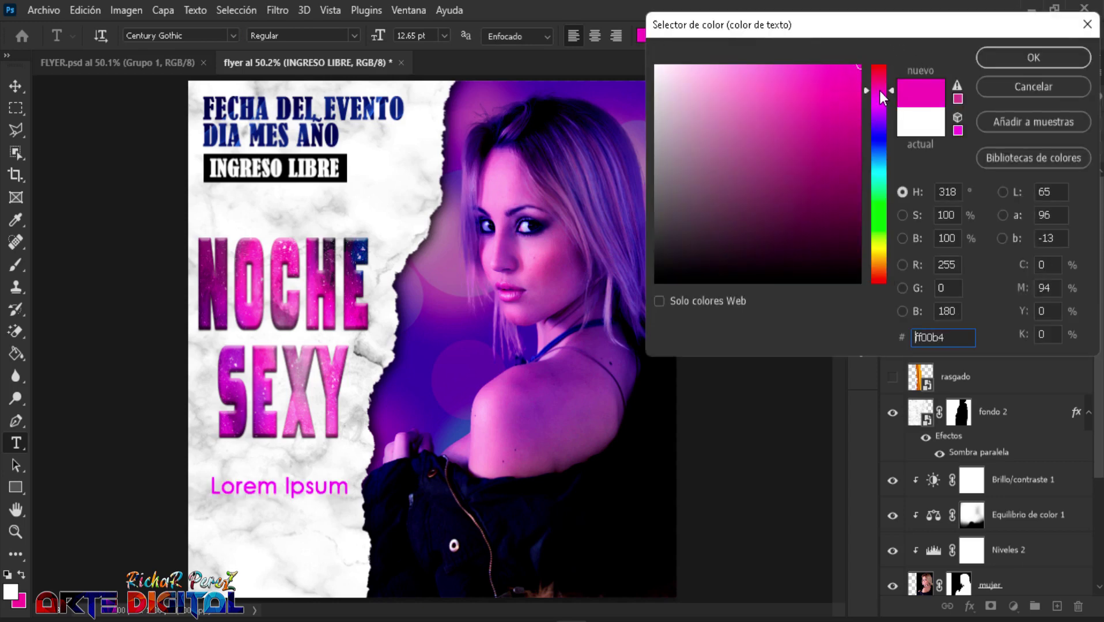
click(1002, 64)
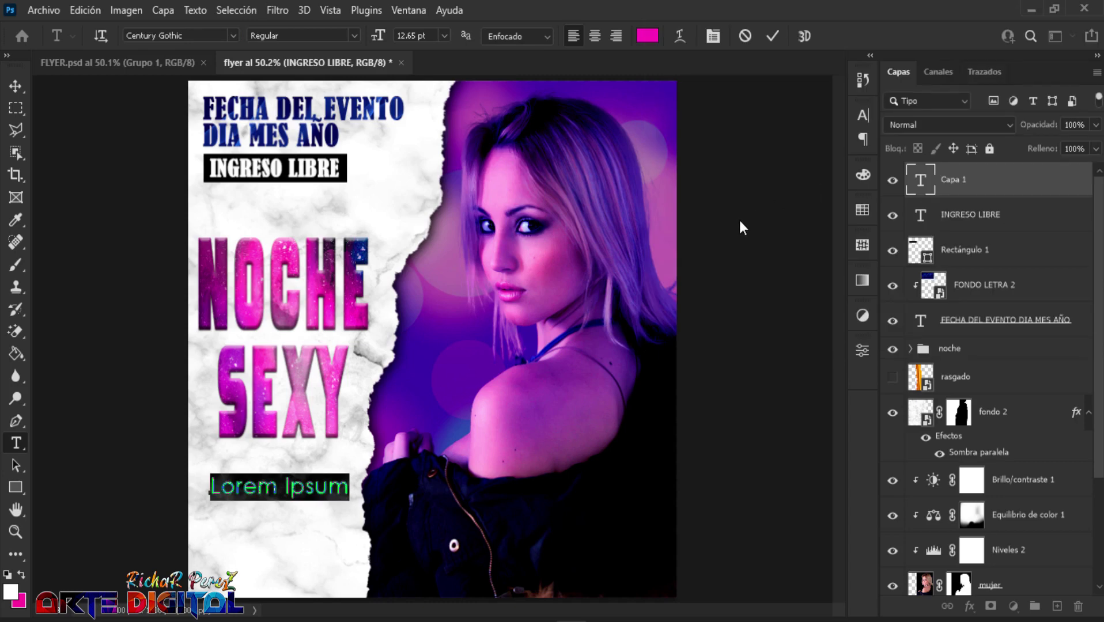
text(ES)
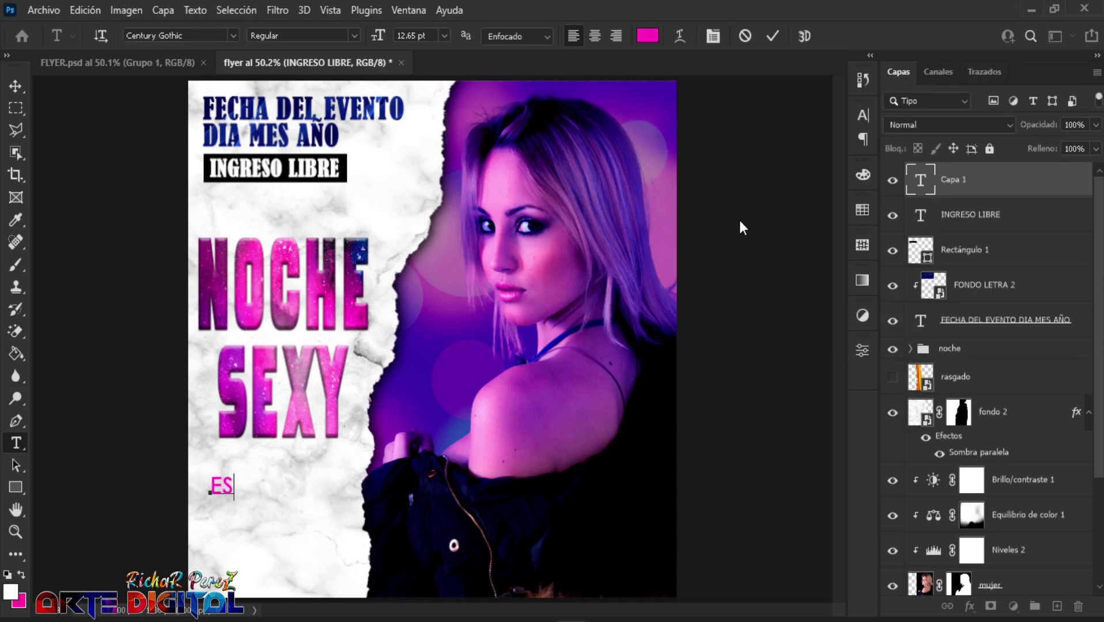
text(P)
text(ECIAL)
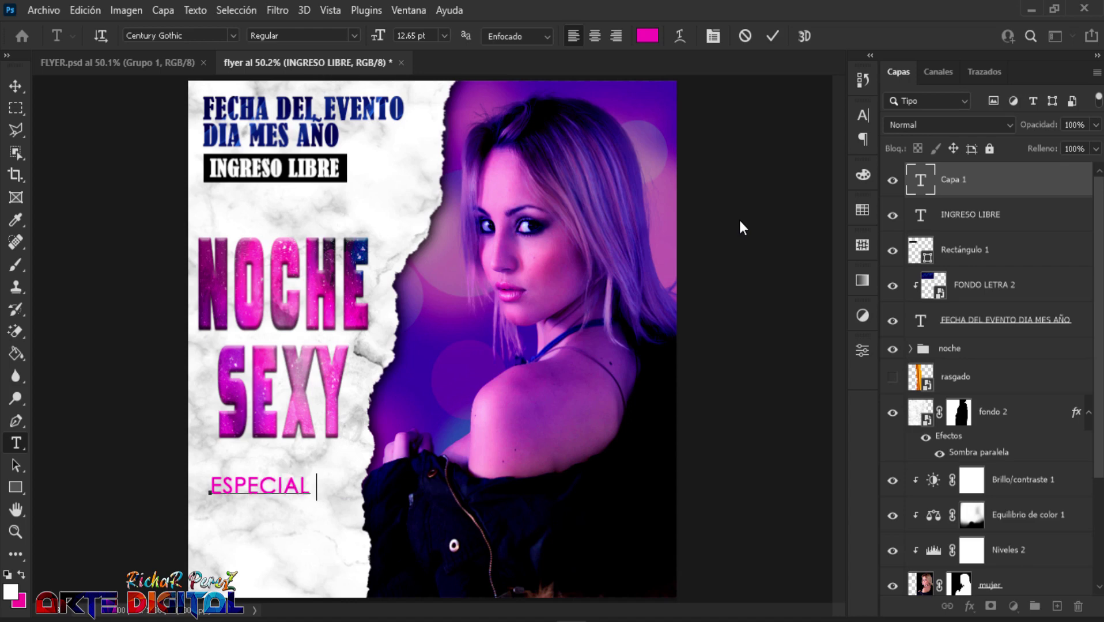
text( SAB)
text(AD)
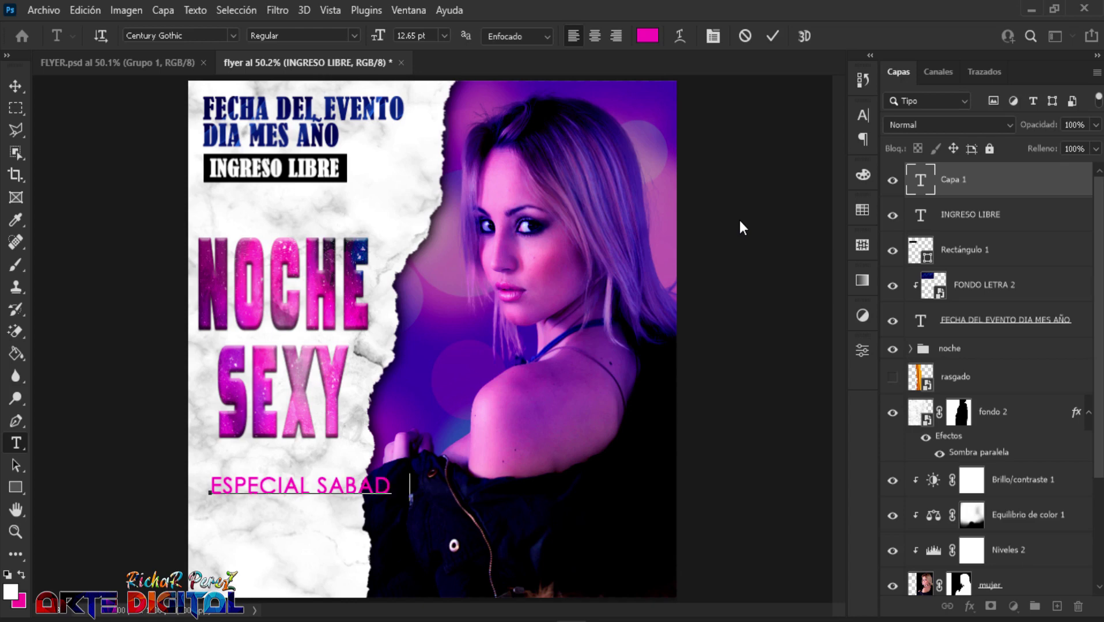
text(O POR )
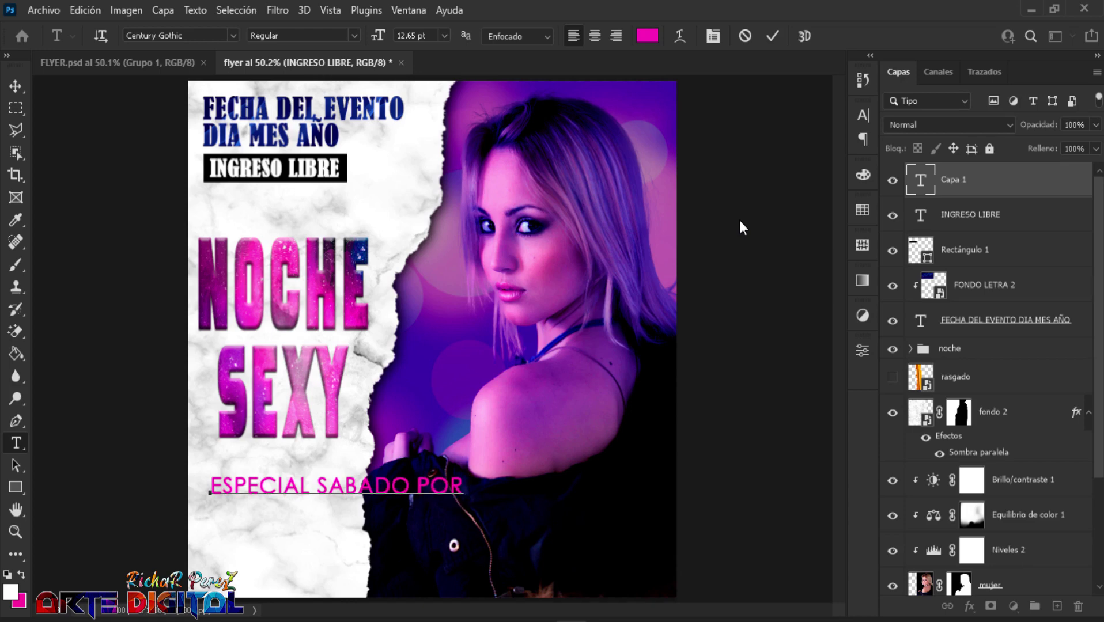
text(LA NOCHE )
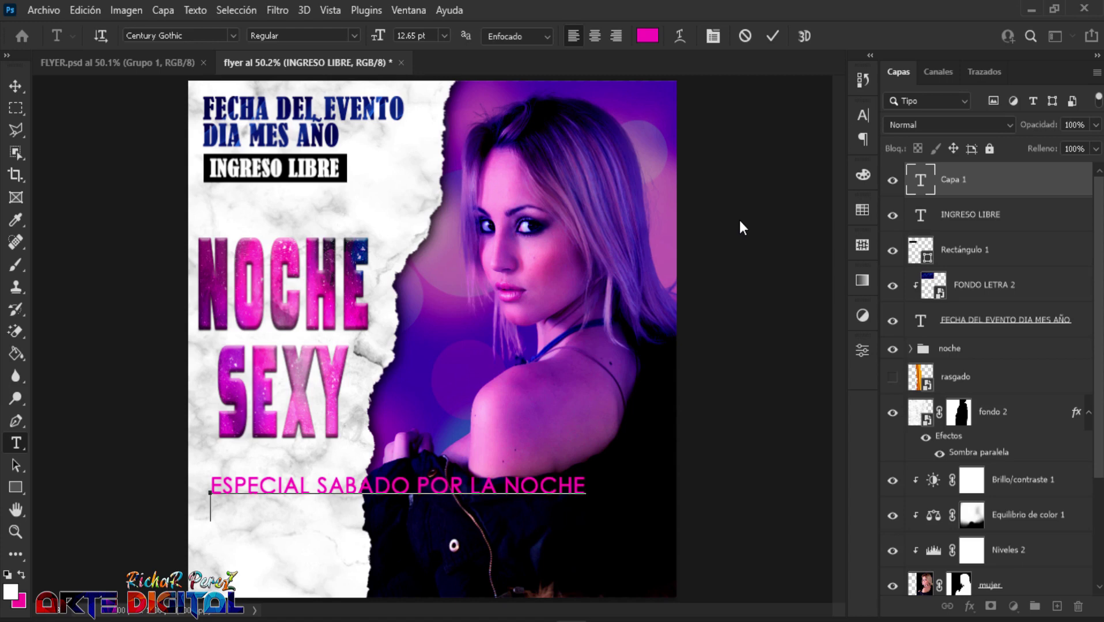
text(UN SUPER )
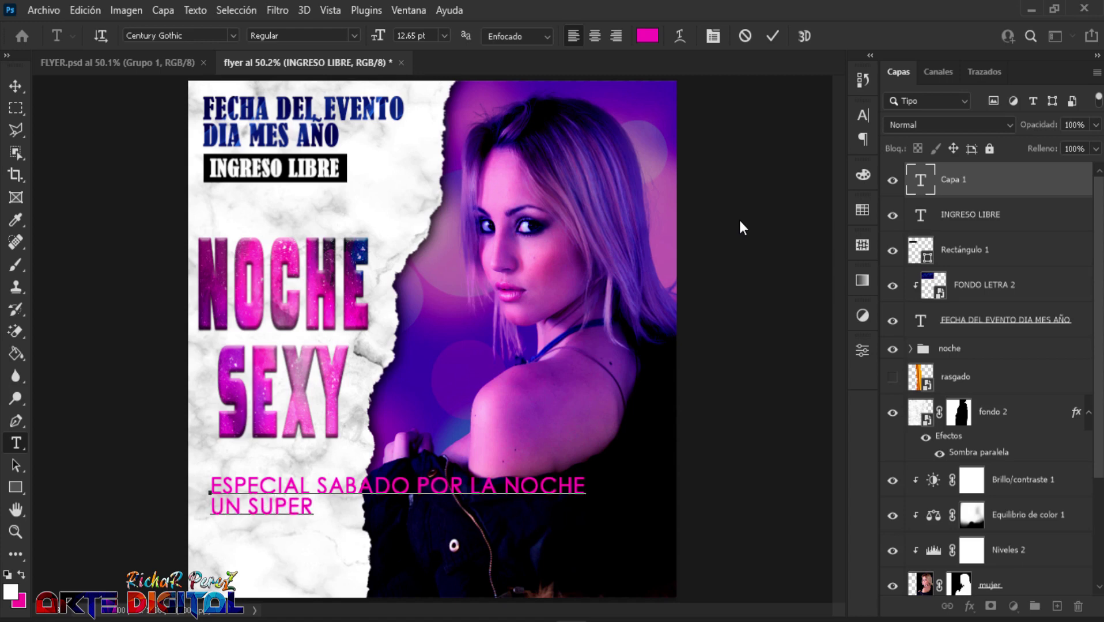
text(FIESTO)
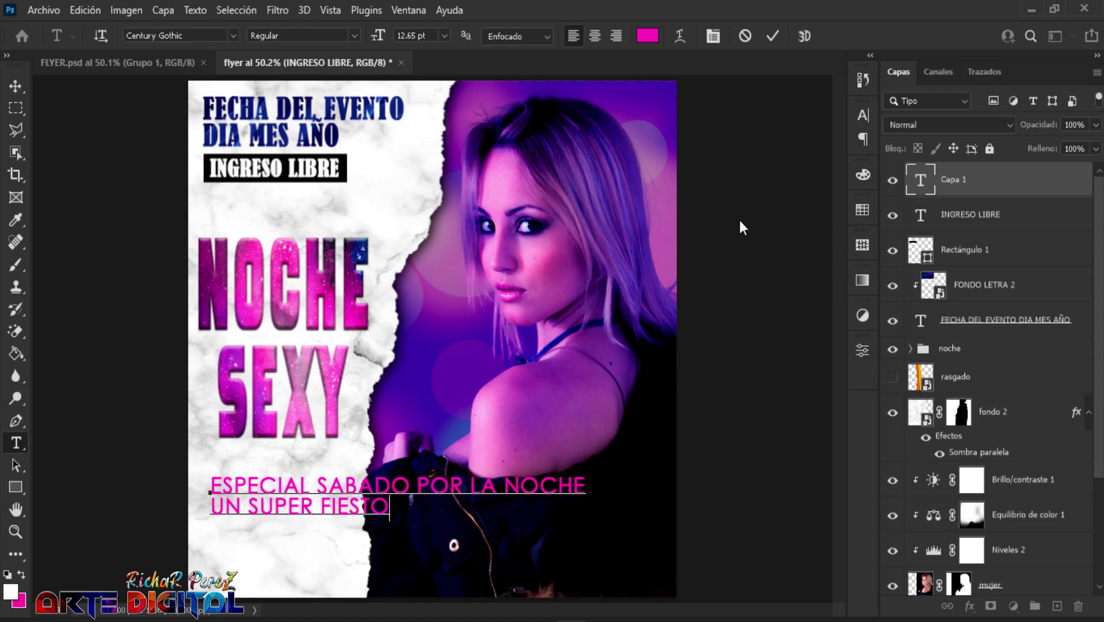
text(N)
click(966, 184)
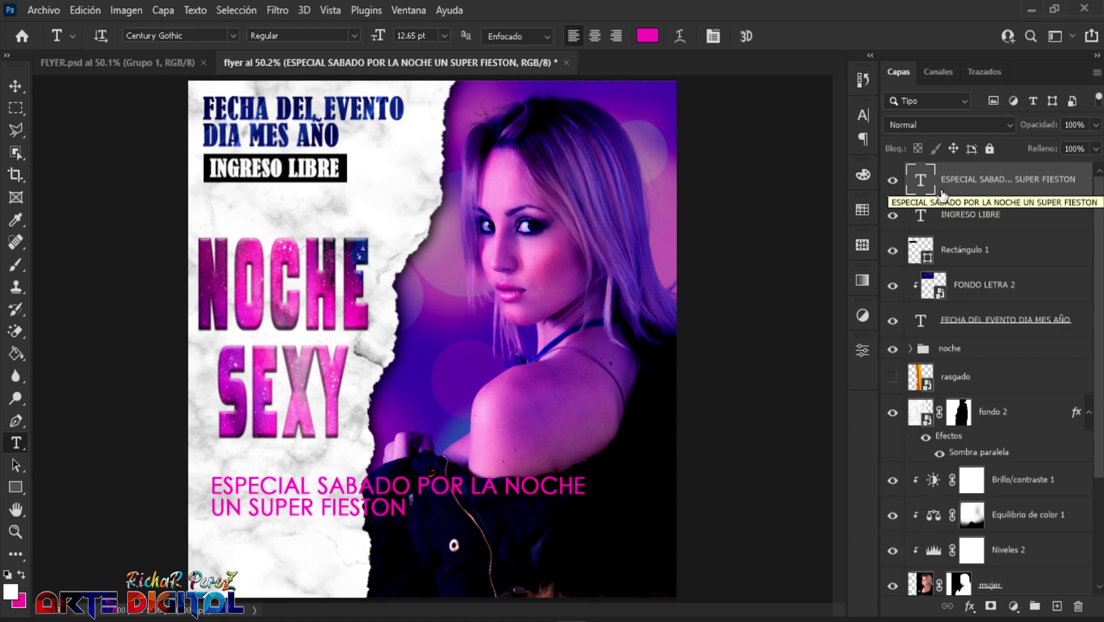
- In the Character panel, set the magenta text's leading to 10 pt and tracking to -4
click(714, 37)
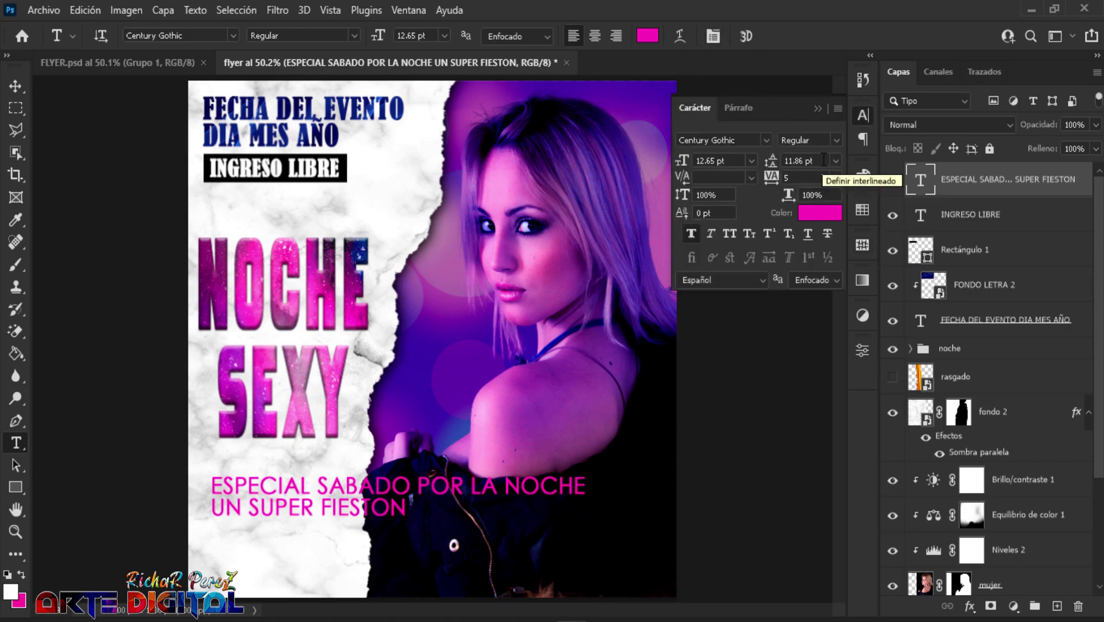
click(824, 160)
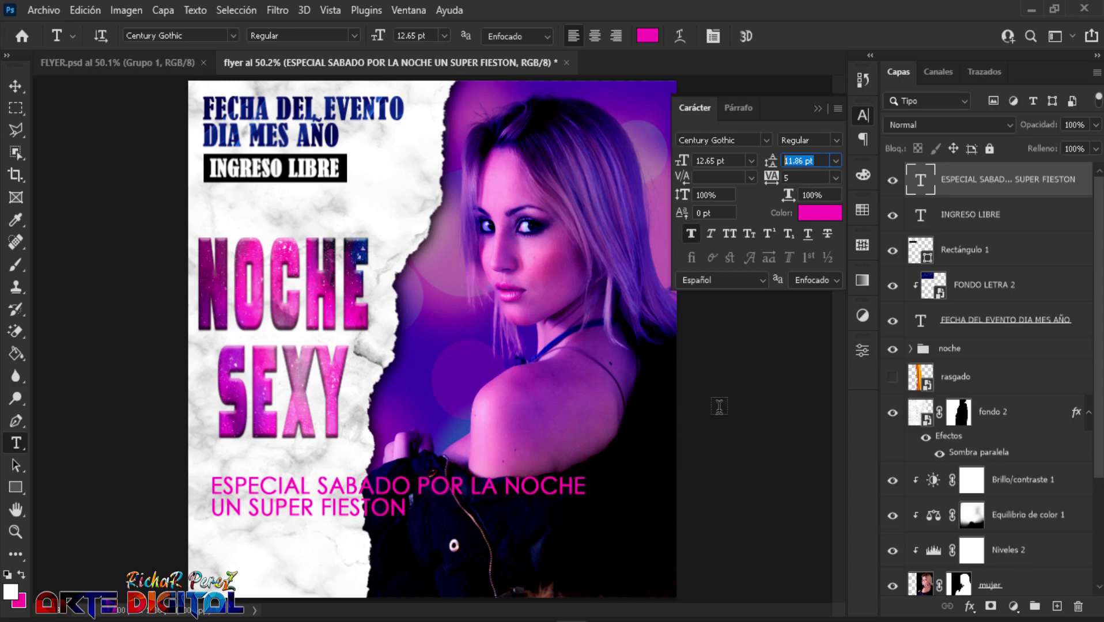
text(10)
key(Return)
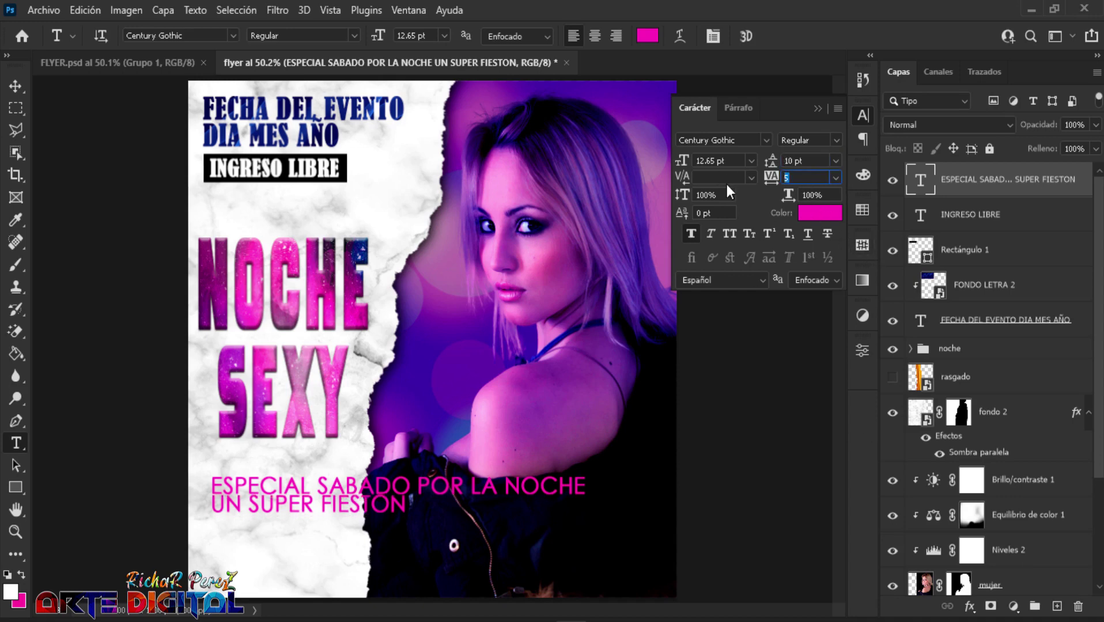
text(-4)
key(Return)
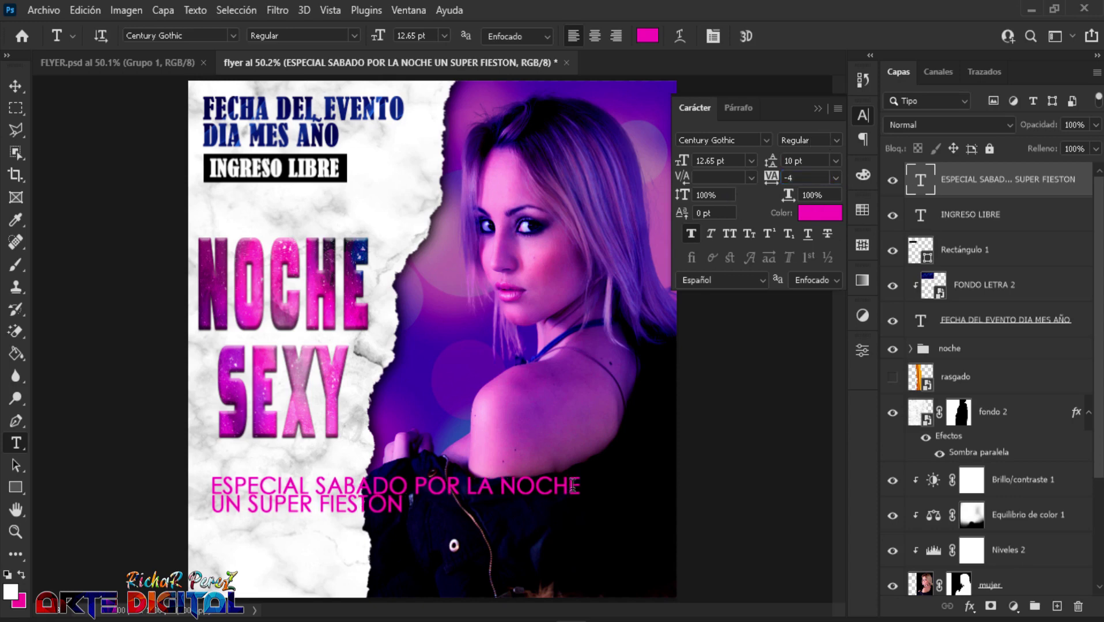
- Resize ESPECIAL SABADO POR LA NOCHE to 6 pt and UN SUPER FIESTON to 10 pt
drag(583, 486, 179, 466)
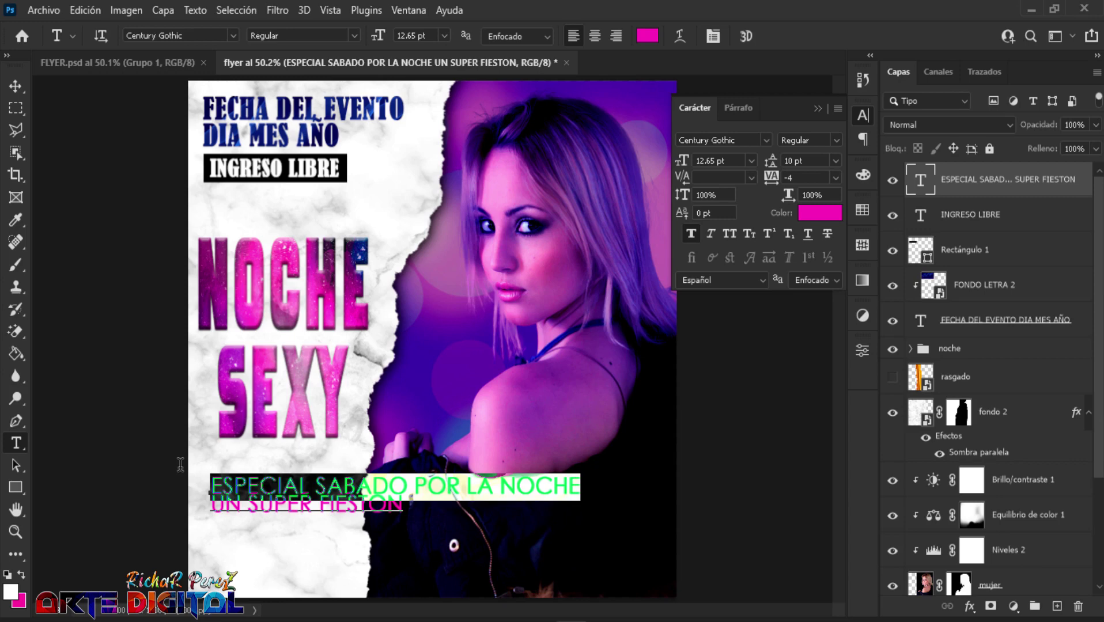
drag(437, 36, 297, 34)
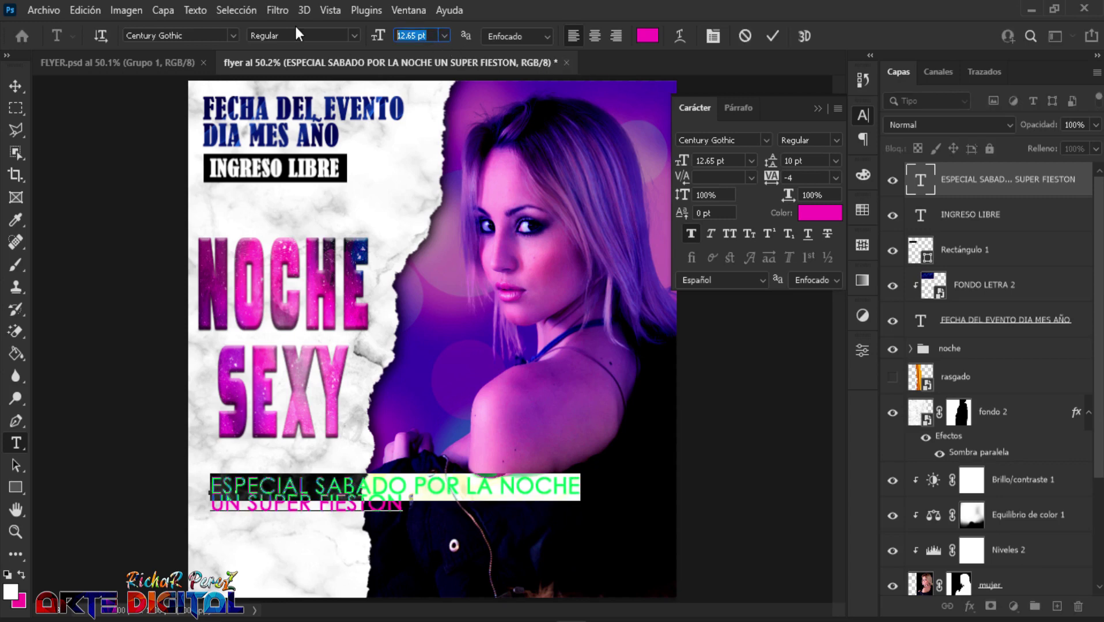
text(6)
key(Return)
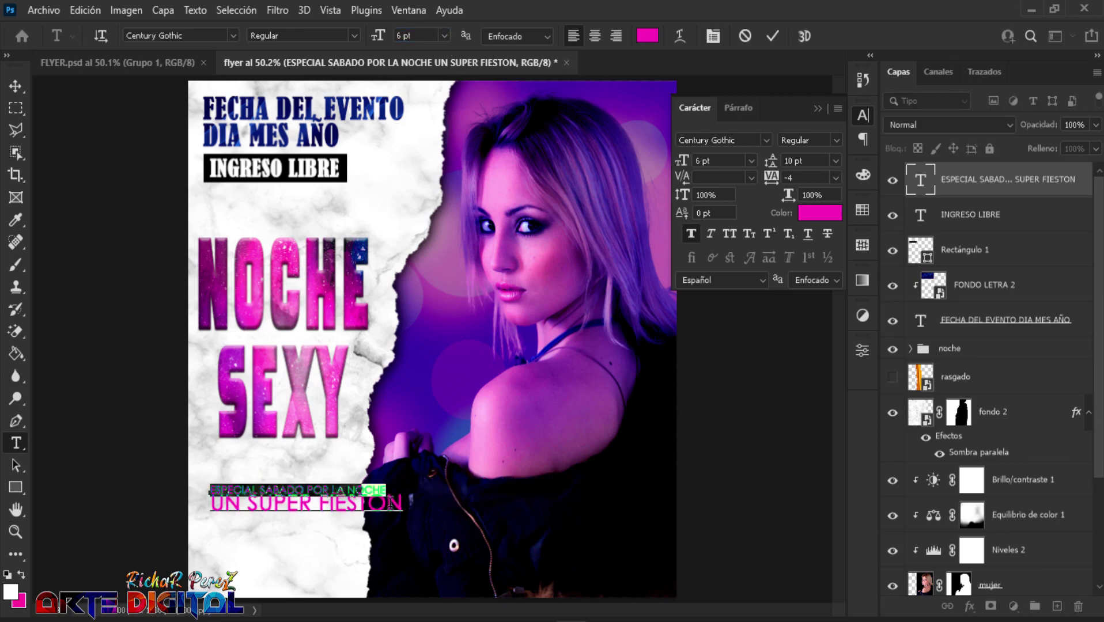
drag(404, 510, 173, 499)
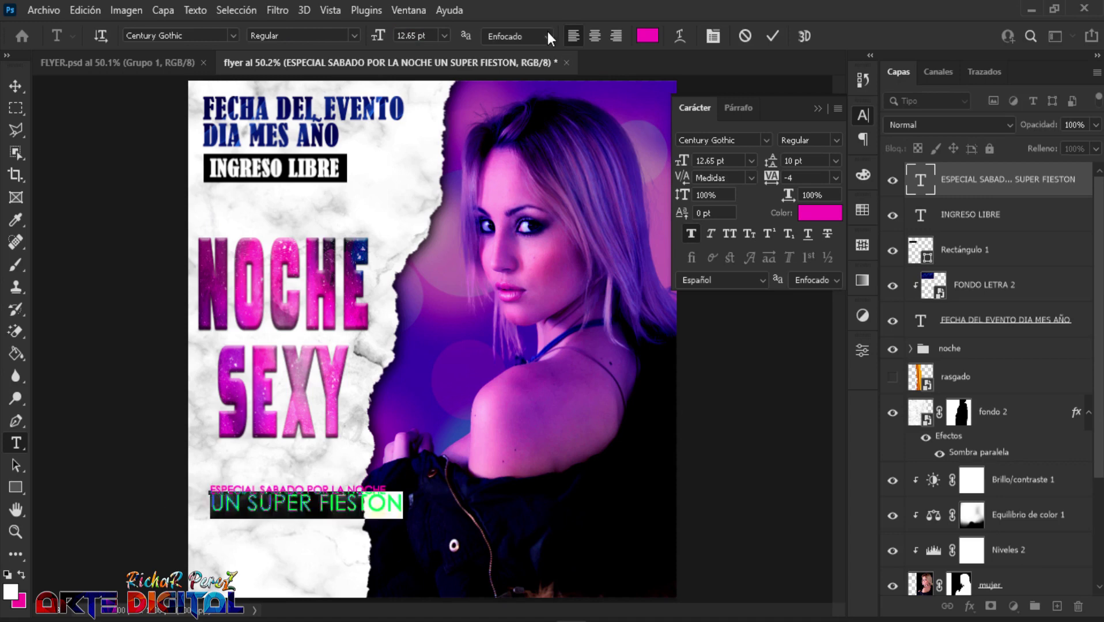
drag(427, 36, 338, 18)
text(10)
key(Return)
scroll(273, 480, up, 2)
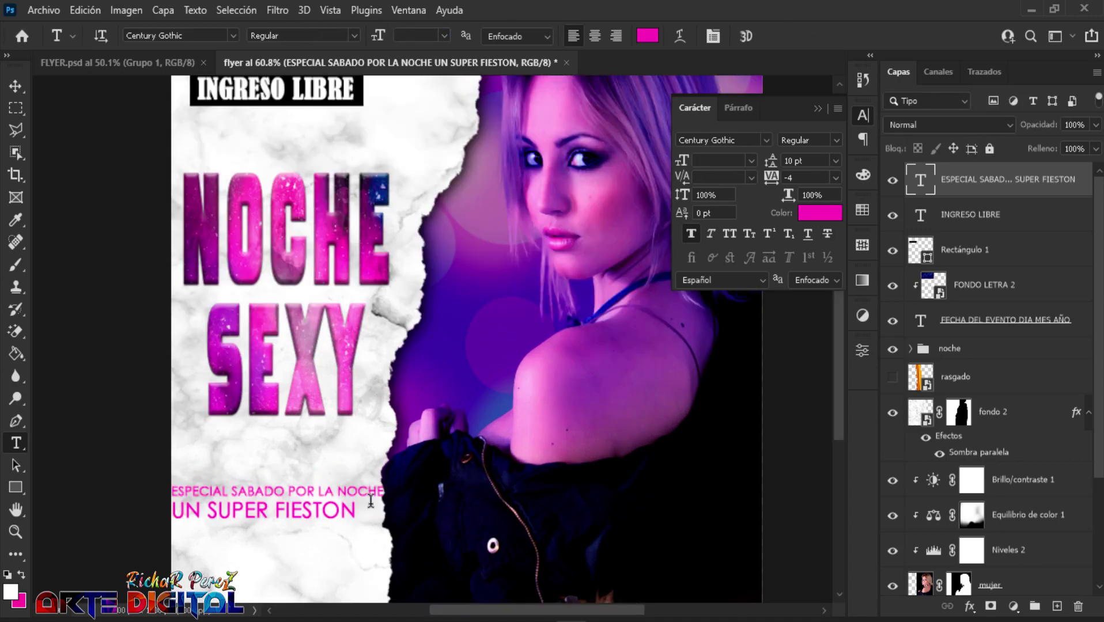
key(ctrl+a)
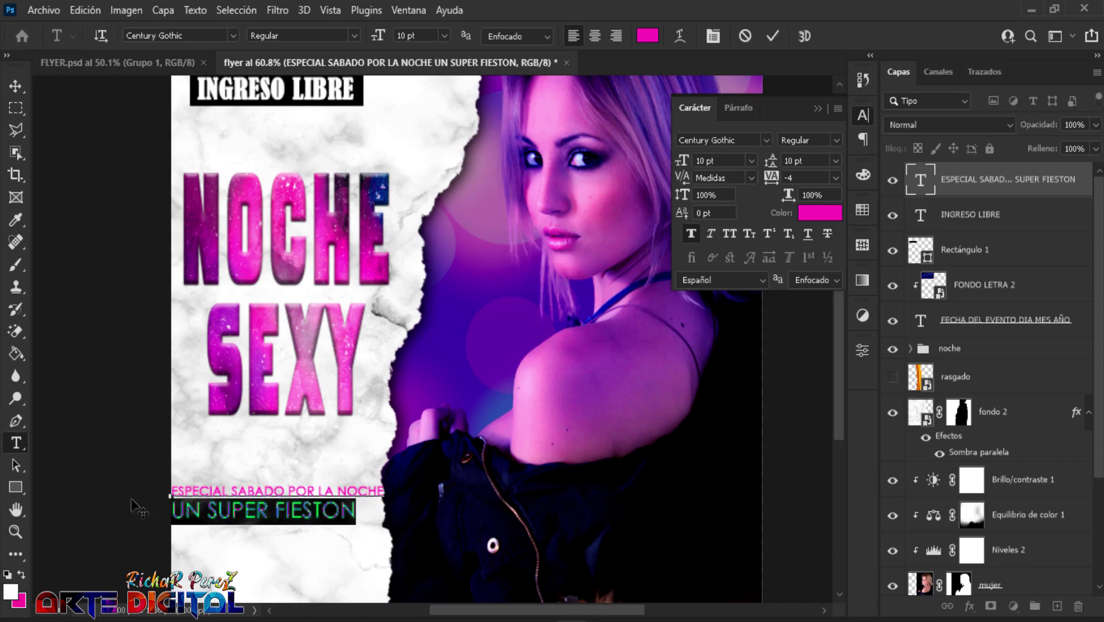
- Recolour the UN SUPER FIESTON line dark navy, sampled from the jacket in the photo
click(173, 492)
click(647, 36)
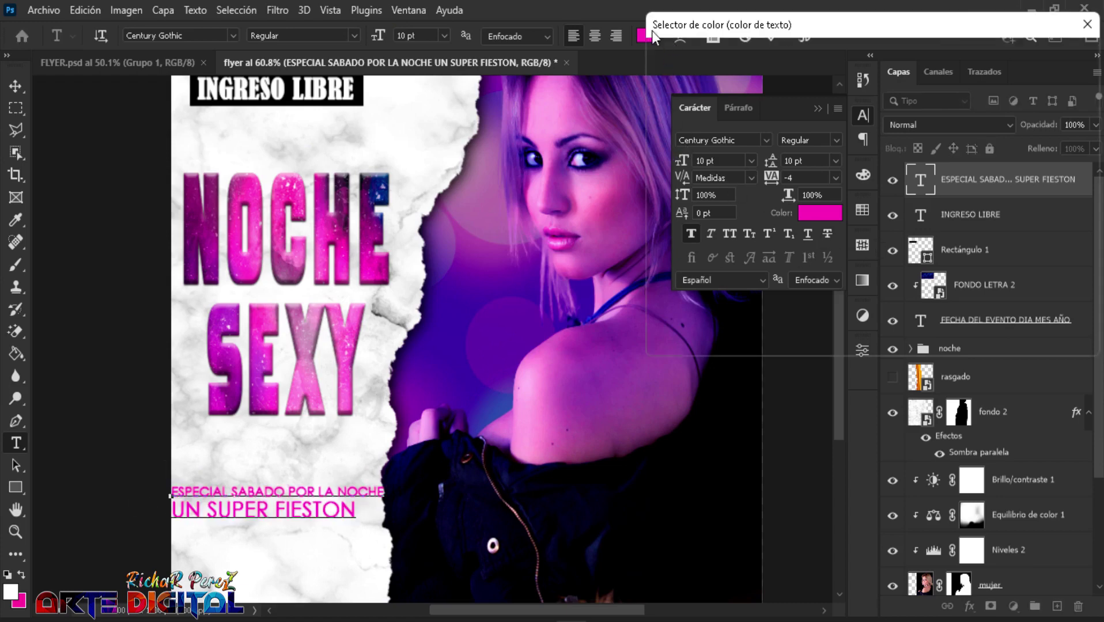
click(504, 473)
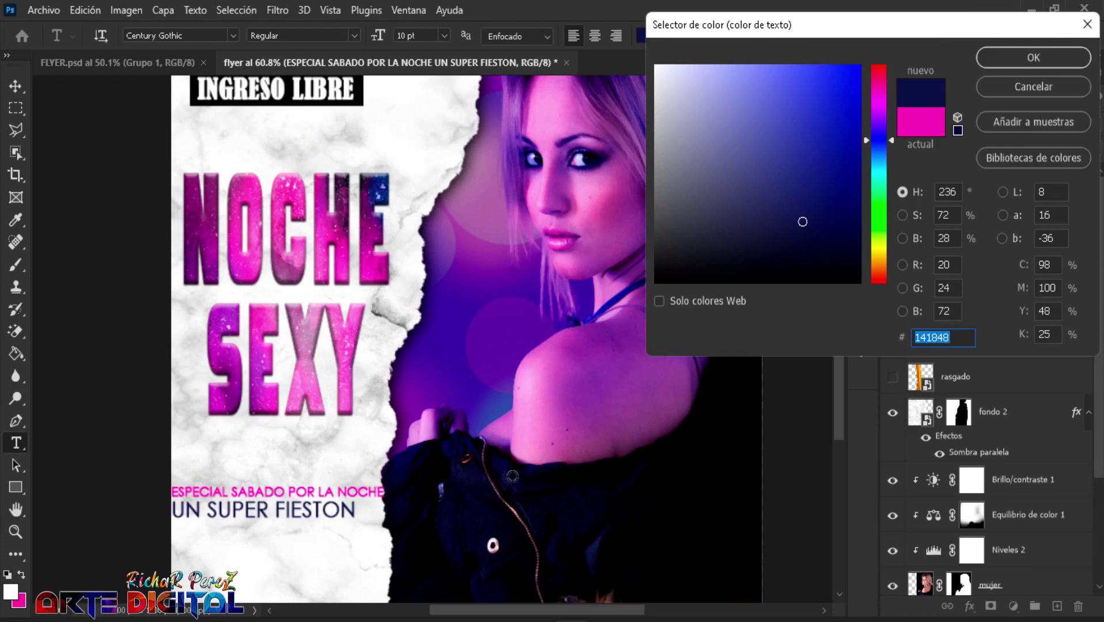
click(1008, 56)
click(997, 186)
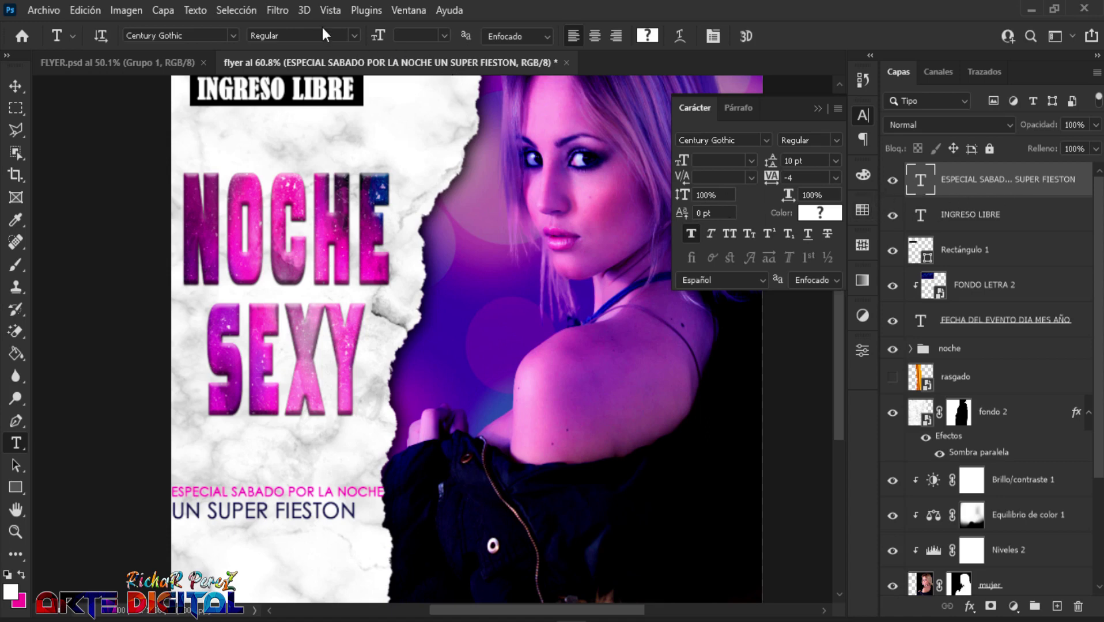
- Switch the tagline text to the bold Century Gothic style
click(356, 35)
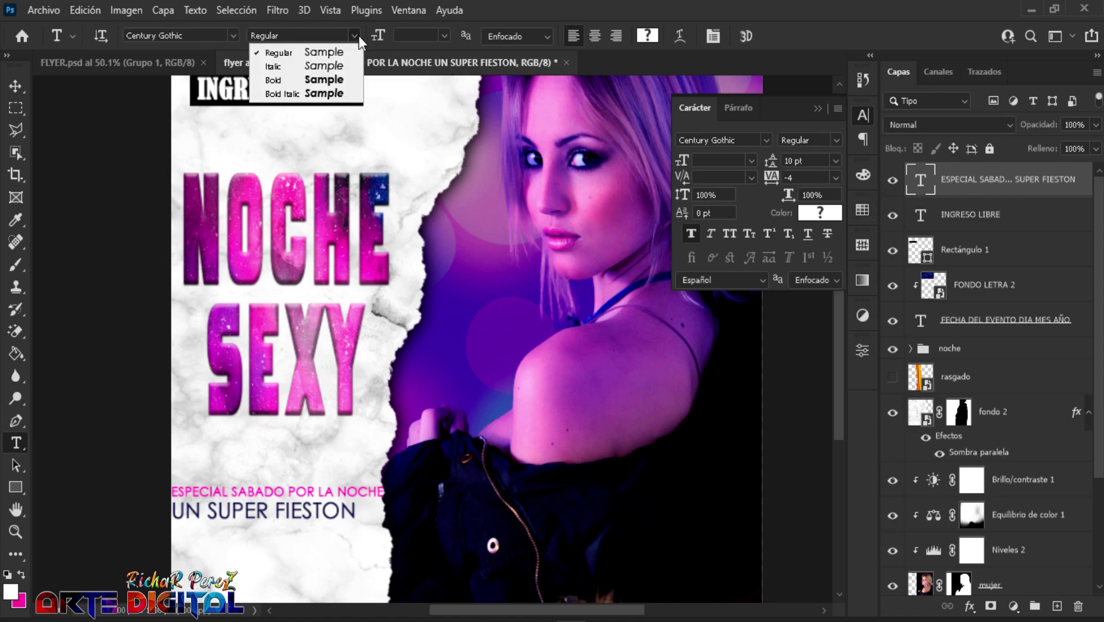
click(318, 80)
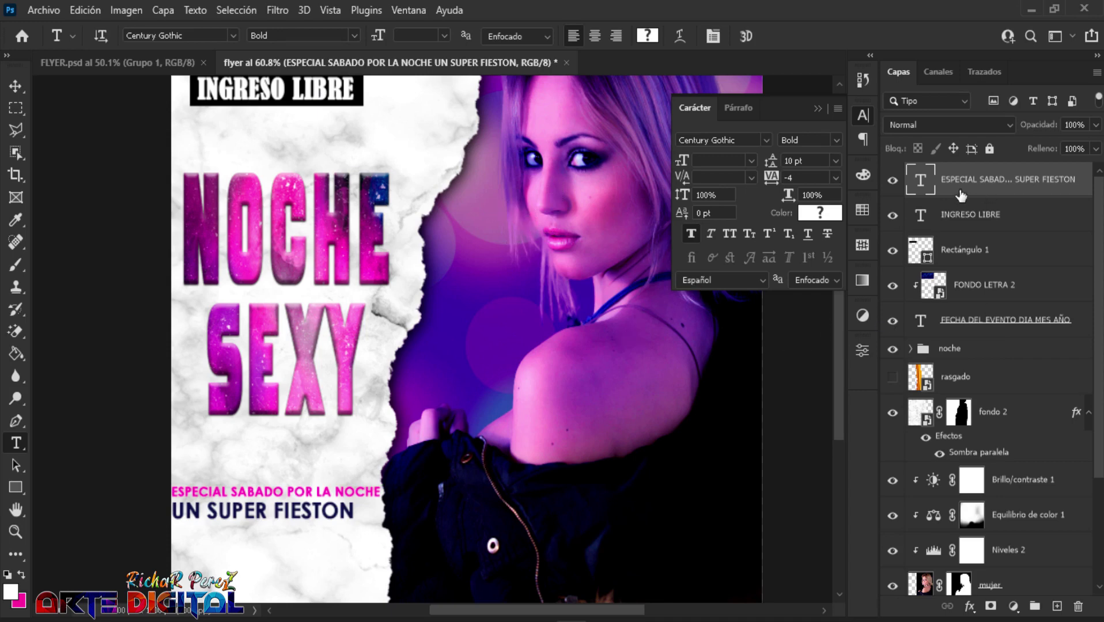
scroll(472, 381, up, 2)
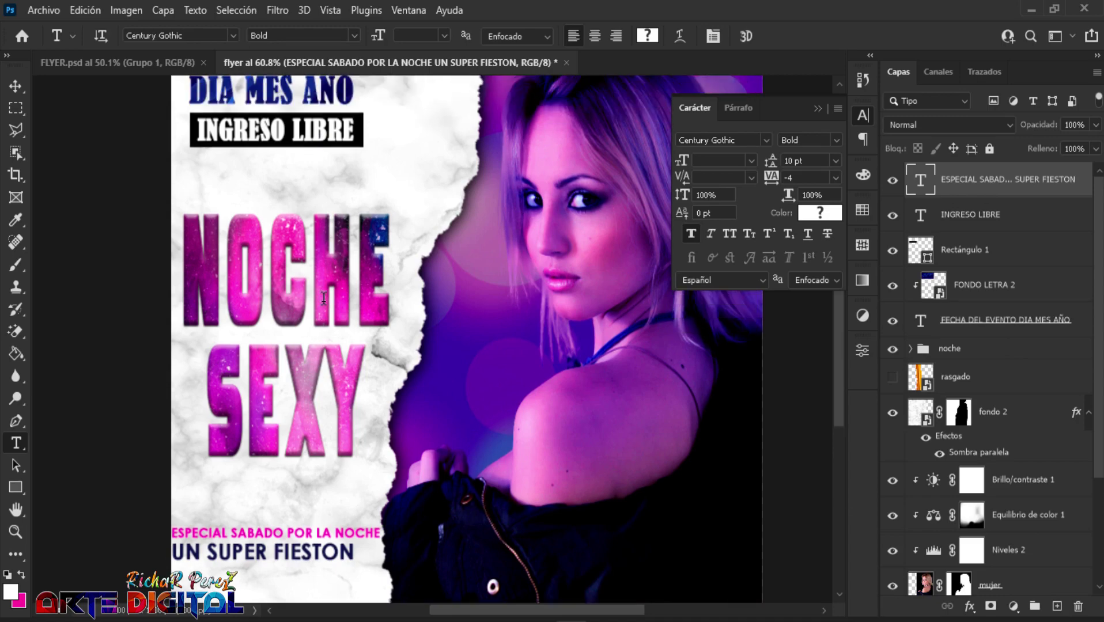
scroll(472, 380, up, 2)
scroll(817, 404, down, 5)
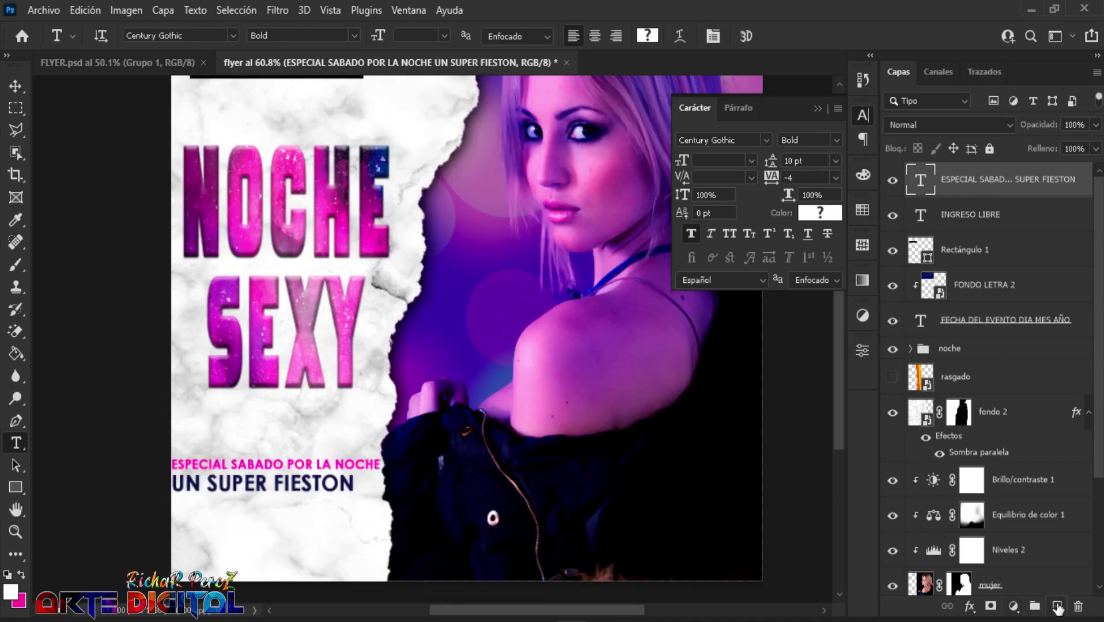
- On a new layer, type the black presenter line in Bernard MT Condensed at lower left
click(1056, 606)
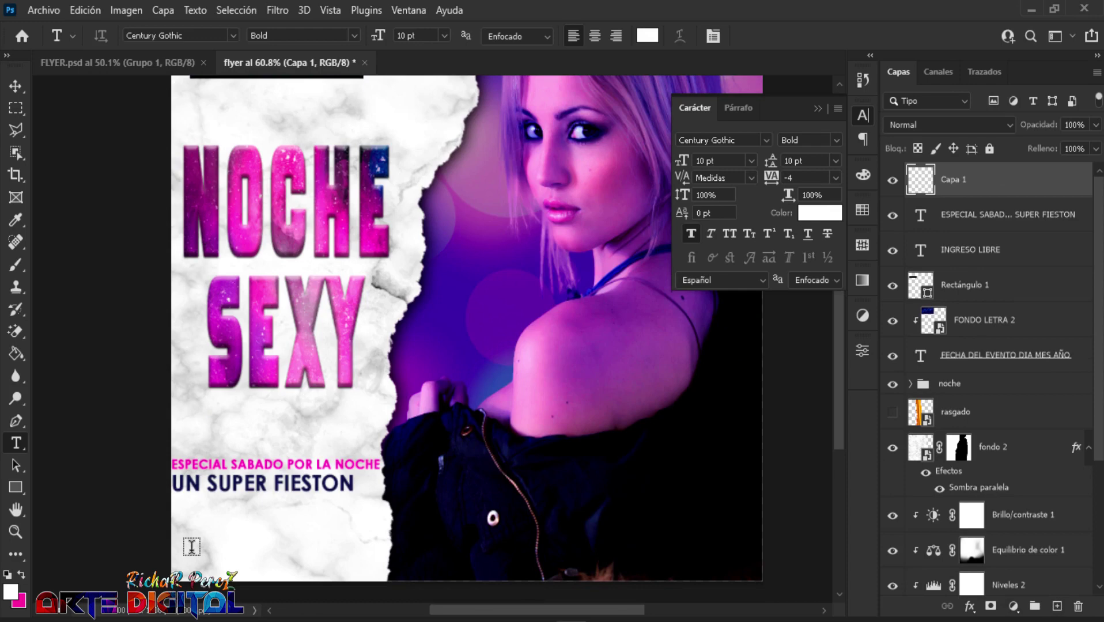
click(191, 546)
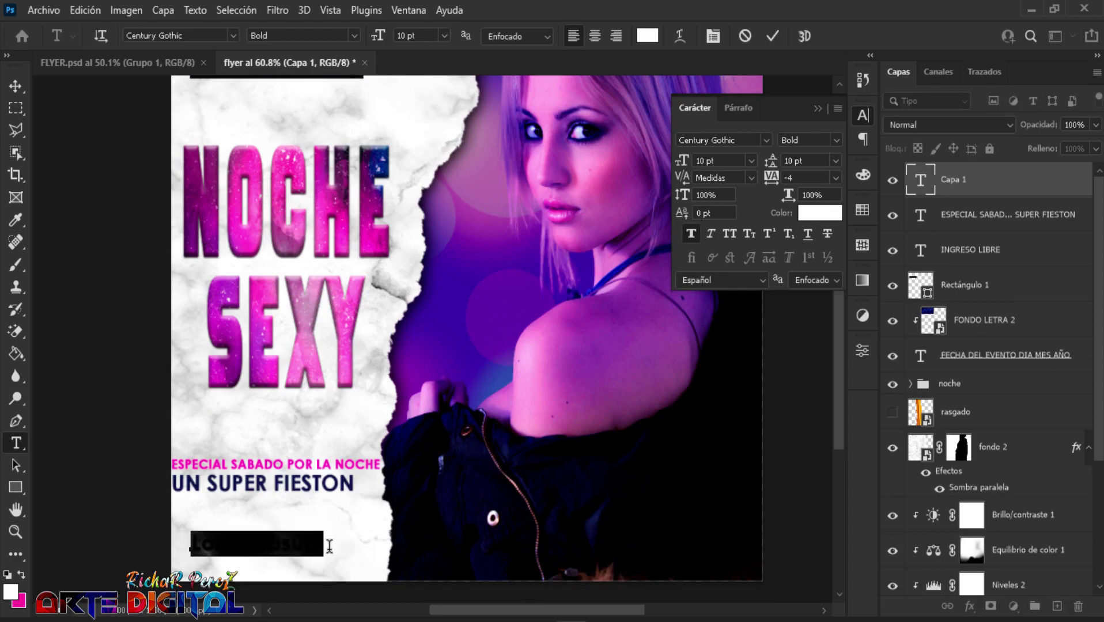
click(647, 35)
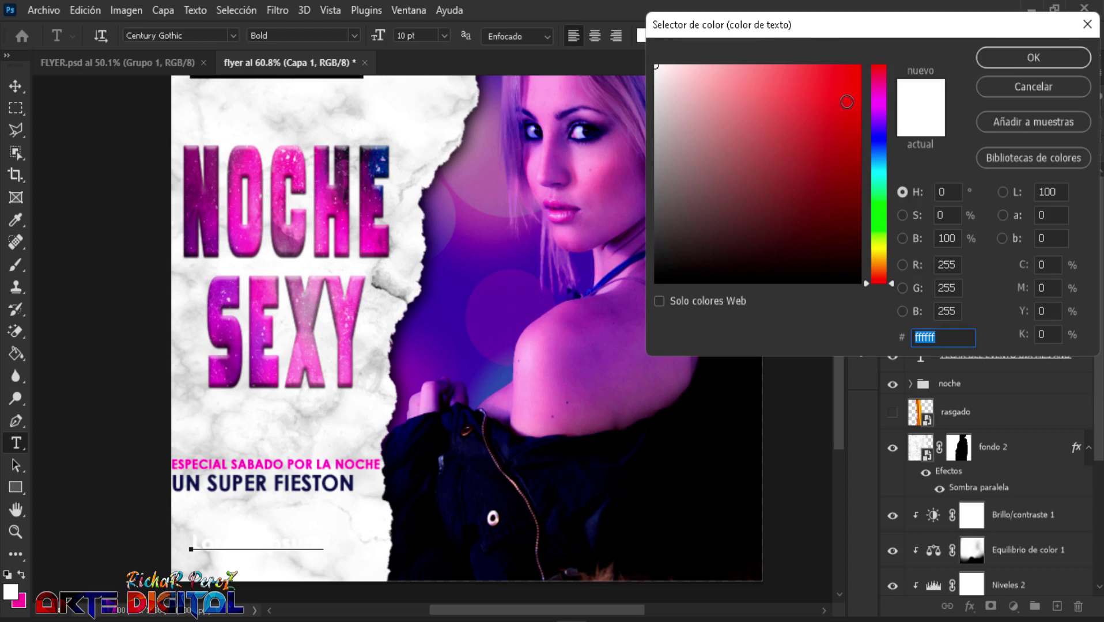
click(656, 282)
click(1006, 63)
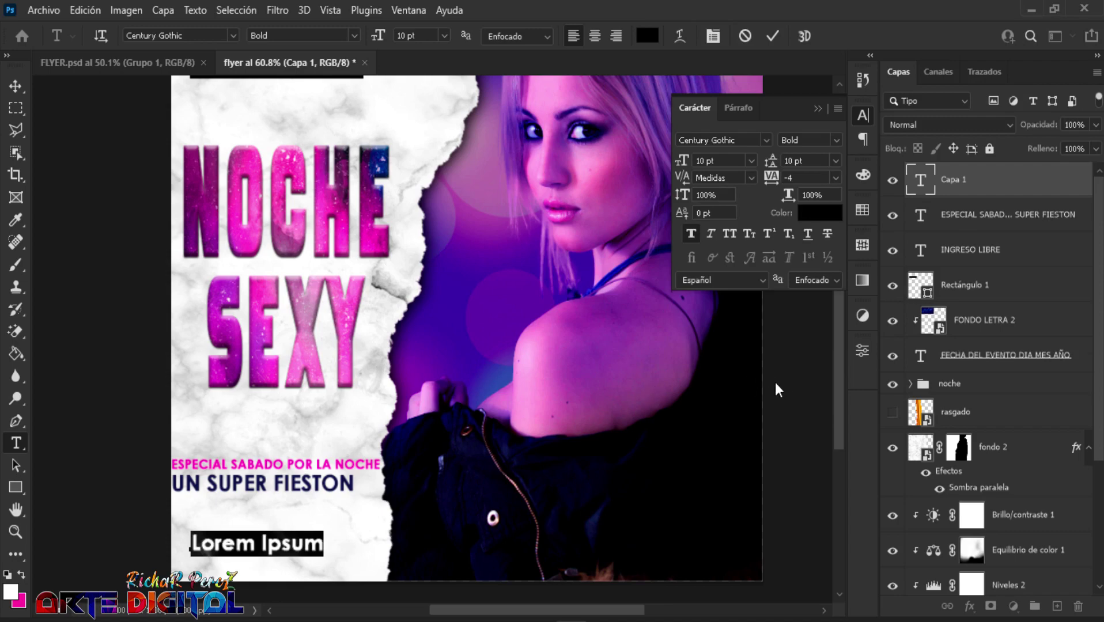
click(181, 35)
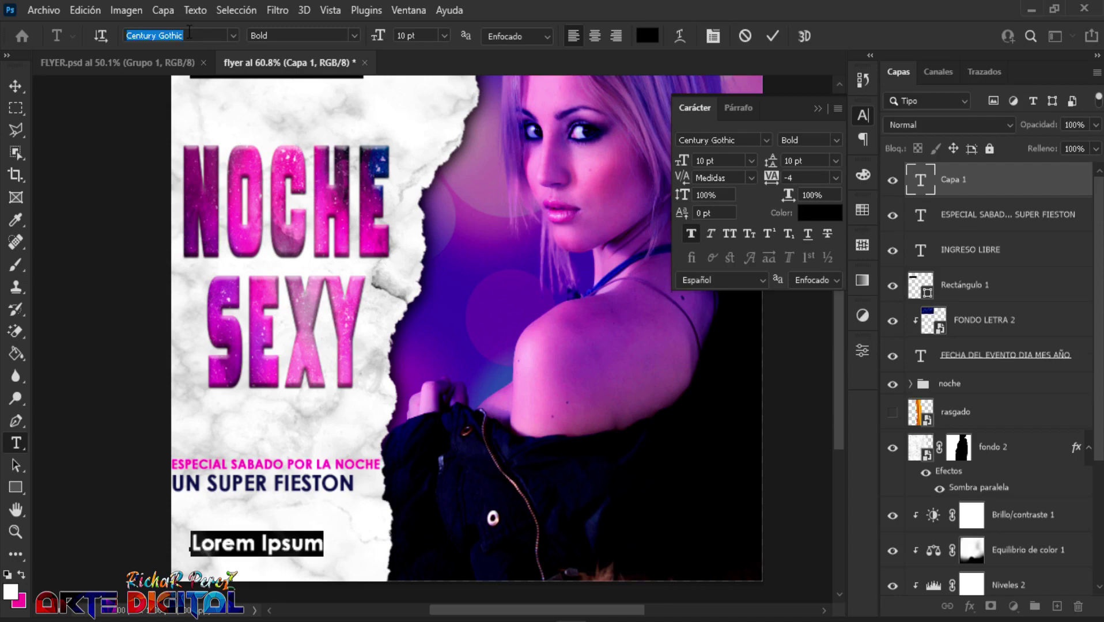
text(Bernard MT Condensed)
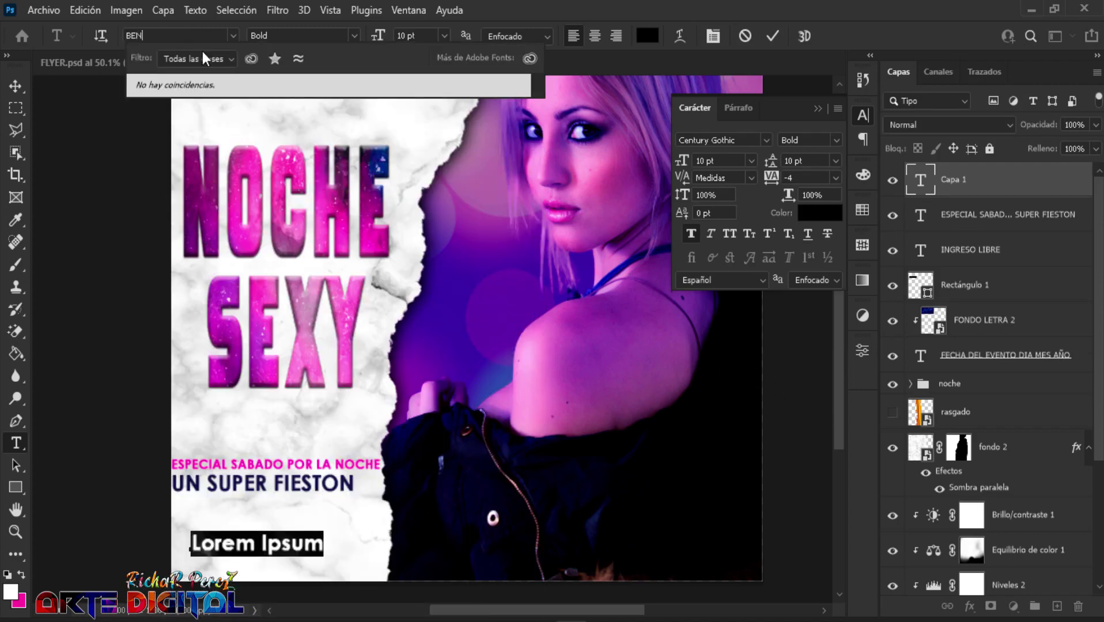
key(Return)
text(richa)
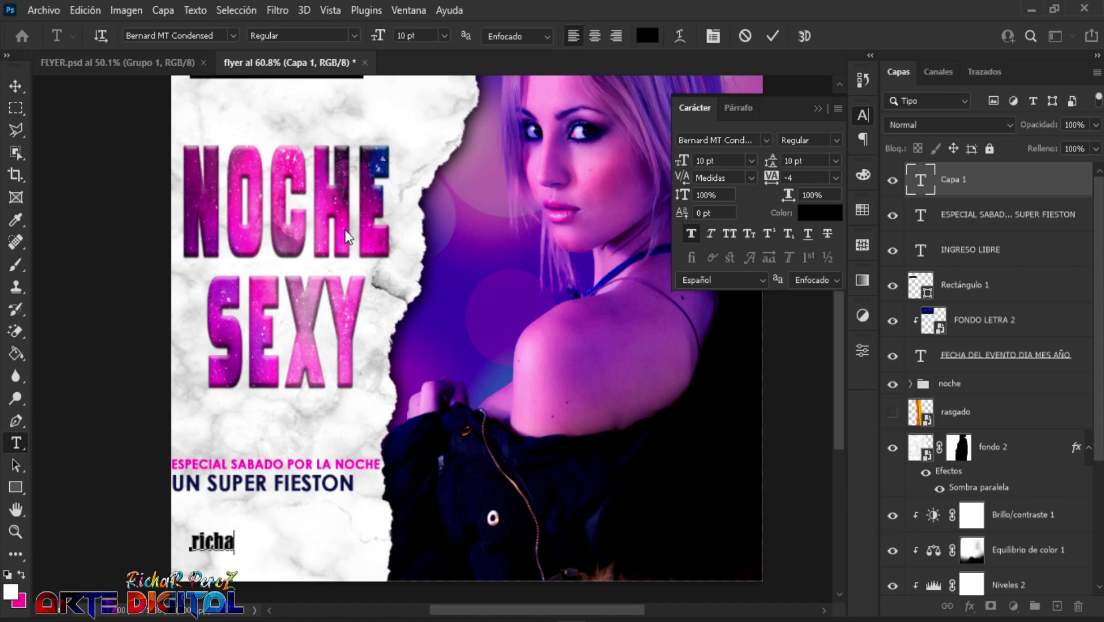
key(BackSpace)
key(BackSpace)
key(BackSpace)
key(BackSpace)
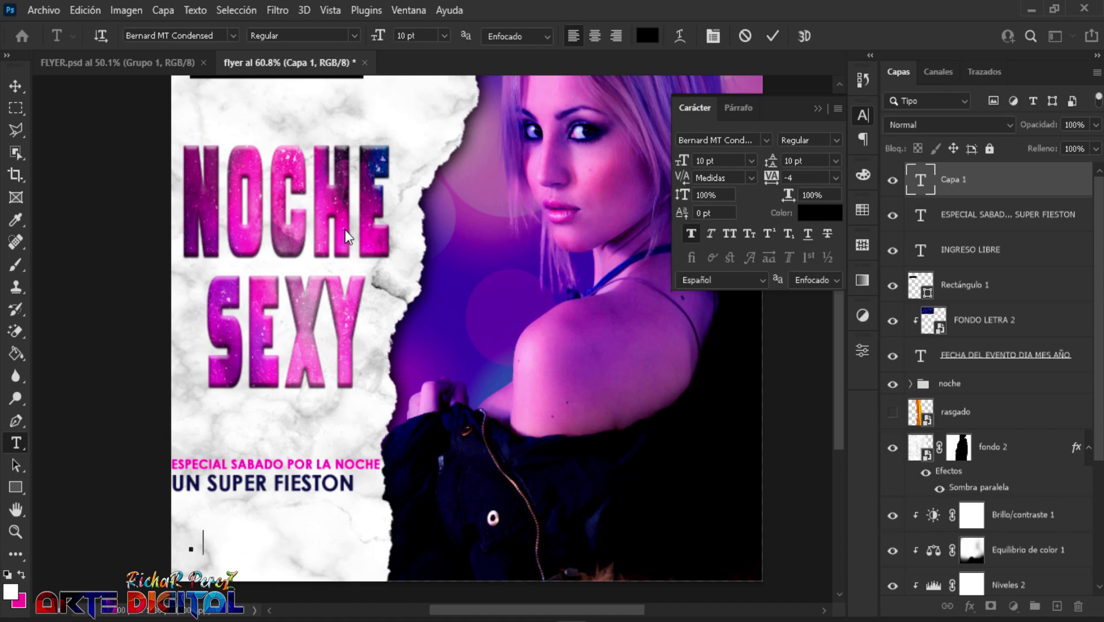
text(RICHAR )
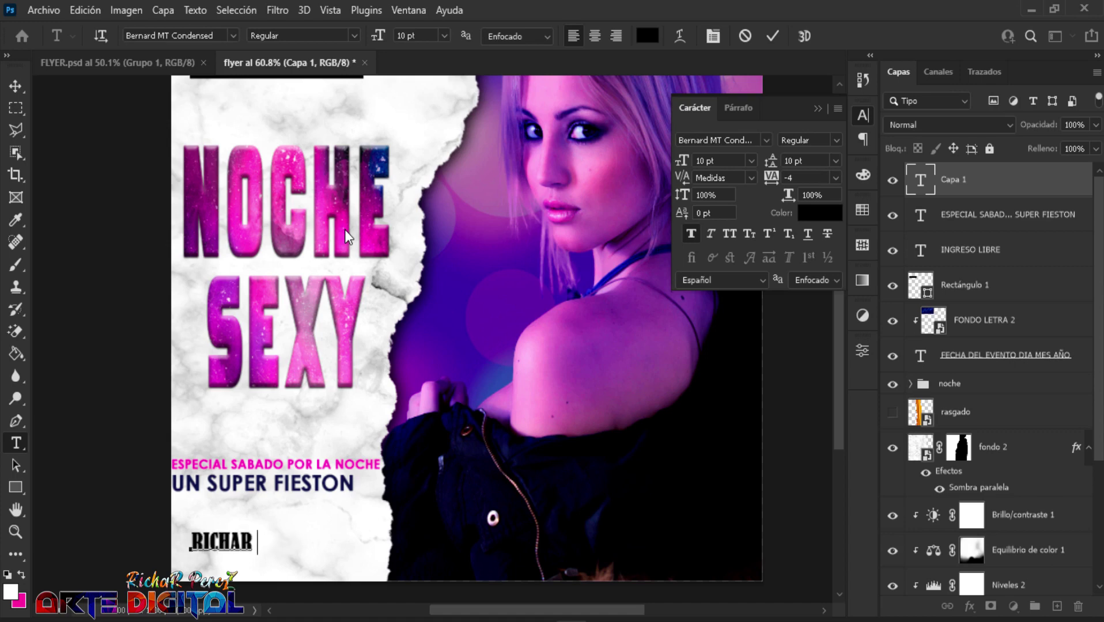
text(PRESENT)
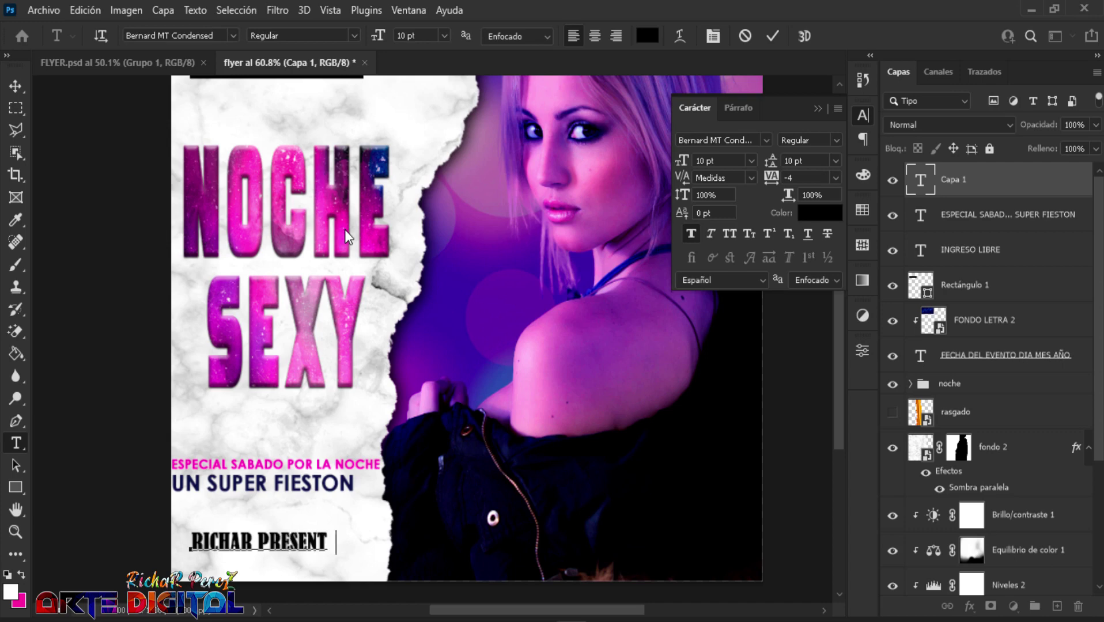
text(A CHI)
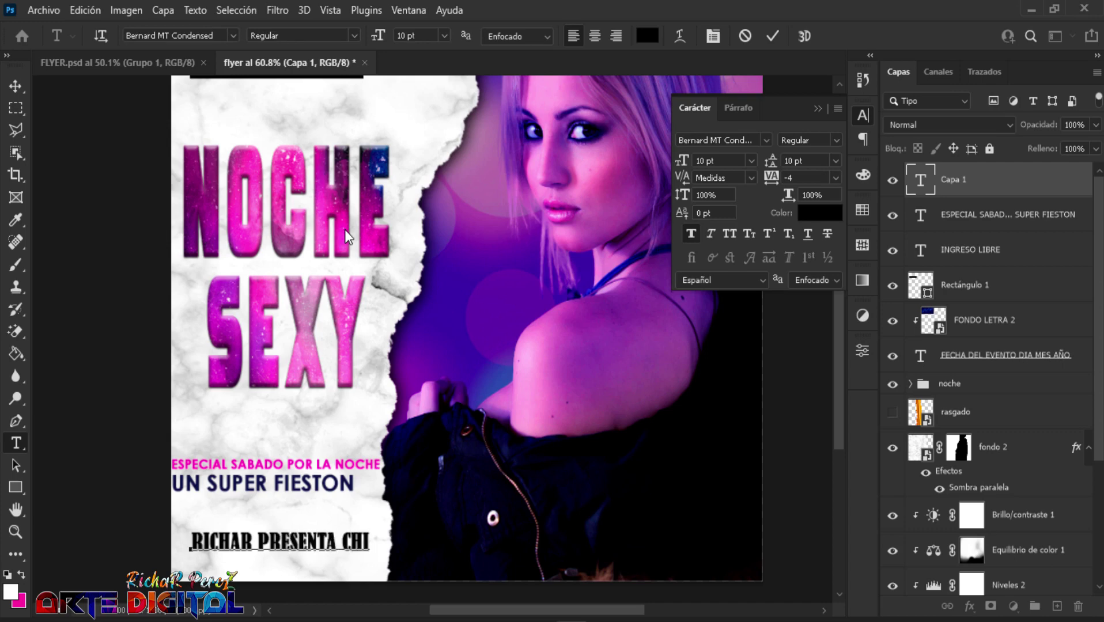
text(CAS)
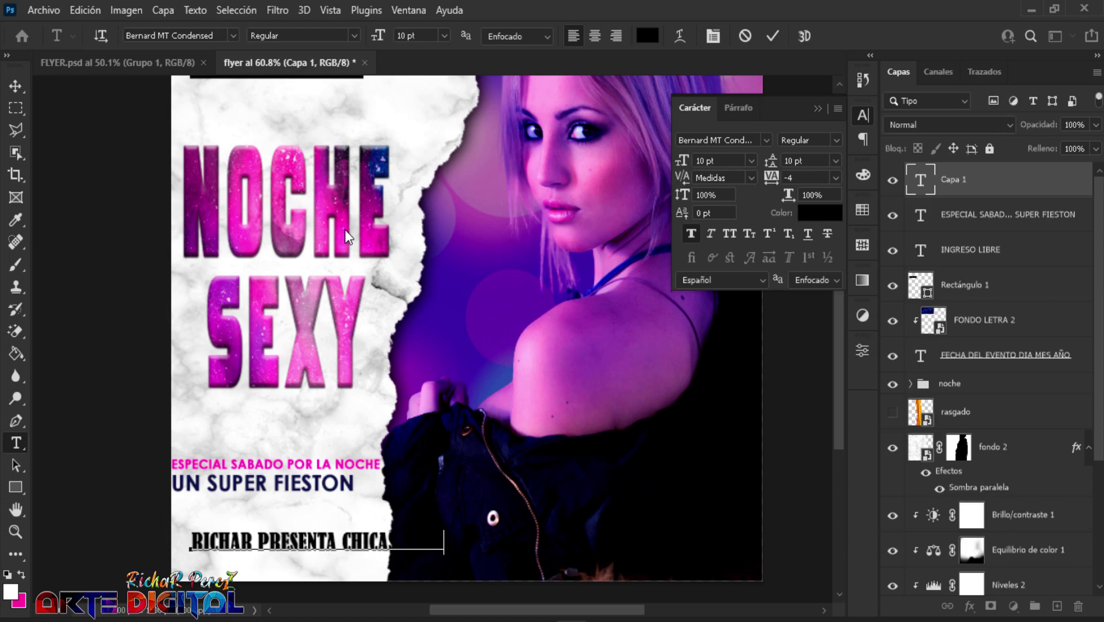
click(988, 193)
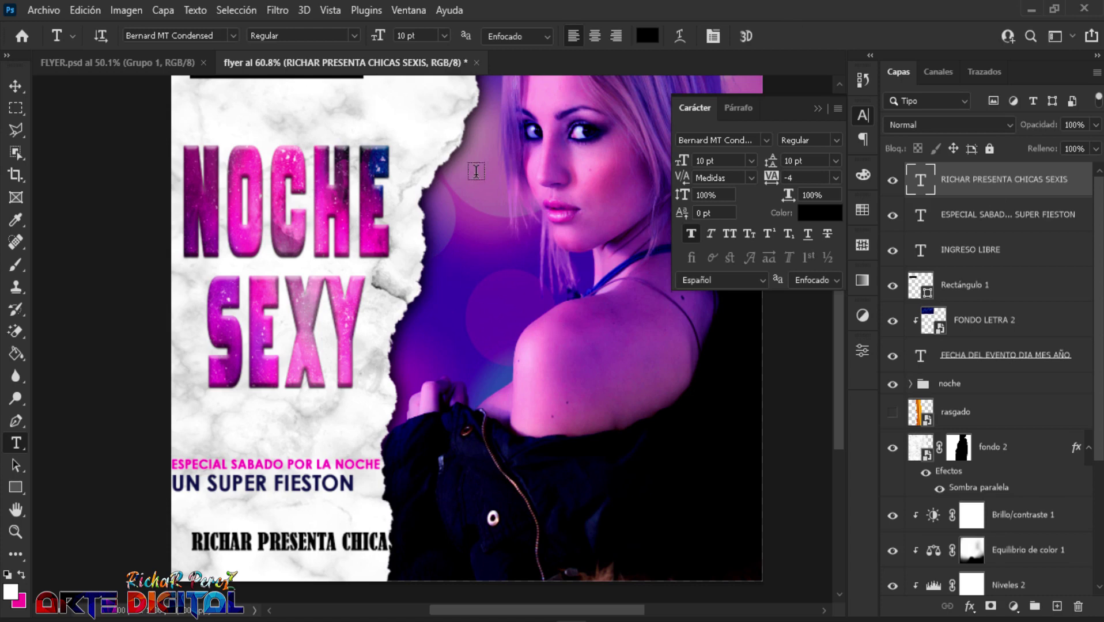
- Give the presenter line tracking 24 and a 7 pt font size
click(809, 176)
text(24)
key(Return)
click(723, 162)
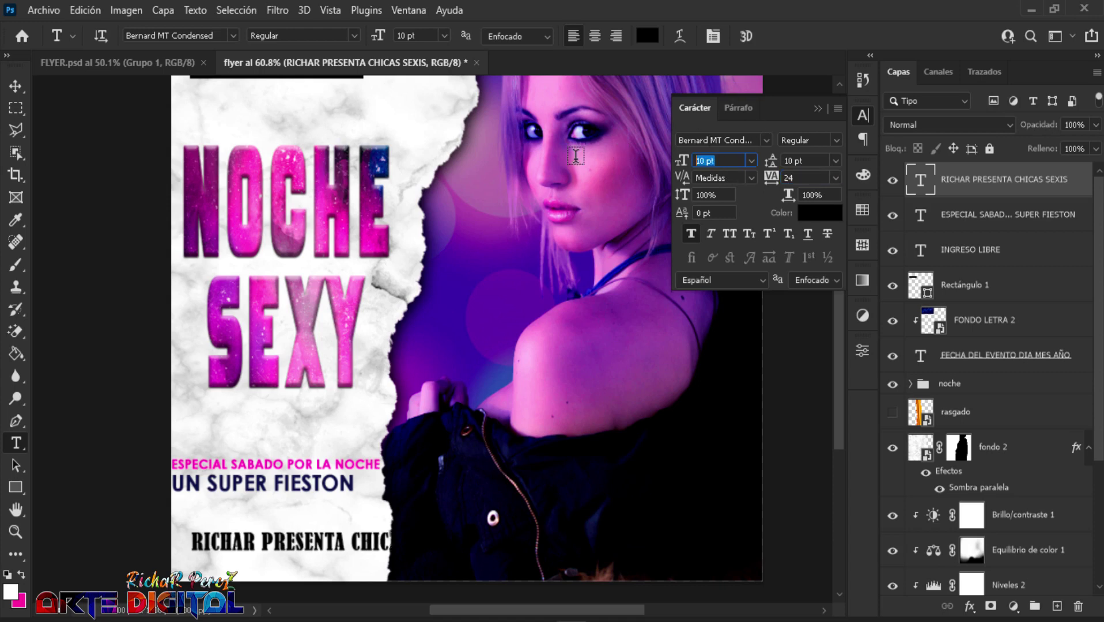
text(7)
key(Return)
click(861, 116)
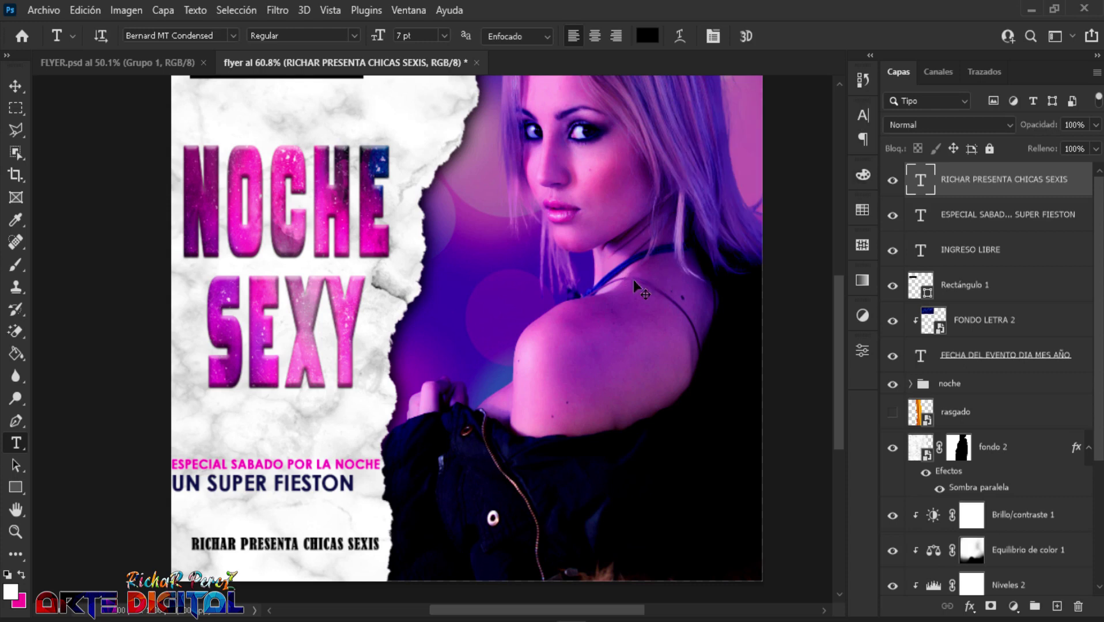
- Move the presenter line just beneath the tagline at the lower left
key(ctrl+t)
drag(337, 550, 324, 540)
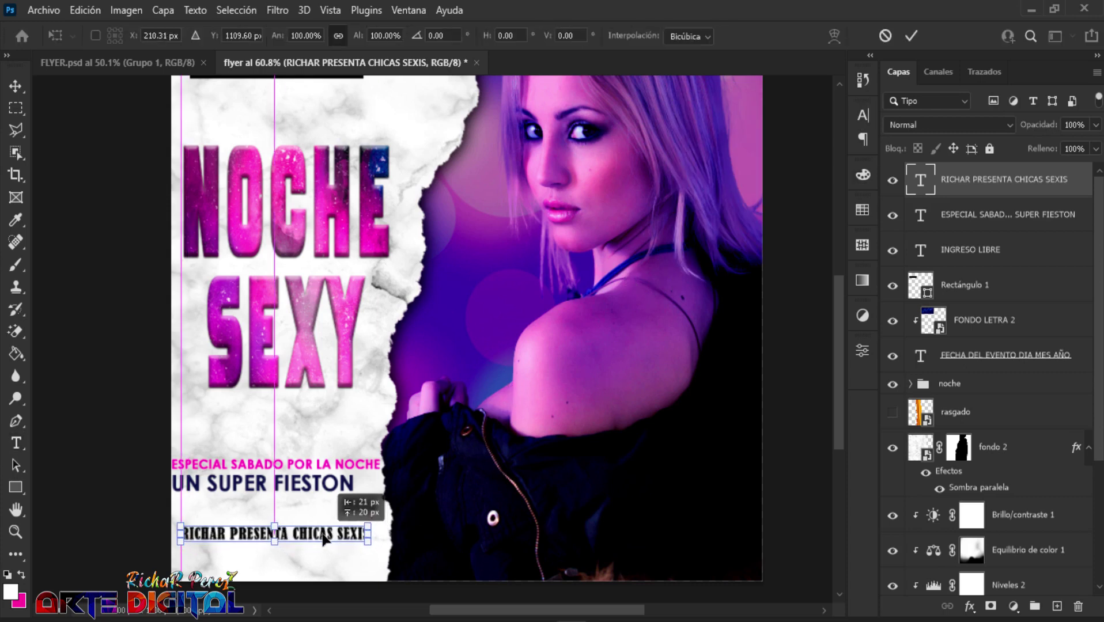
key(Return)
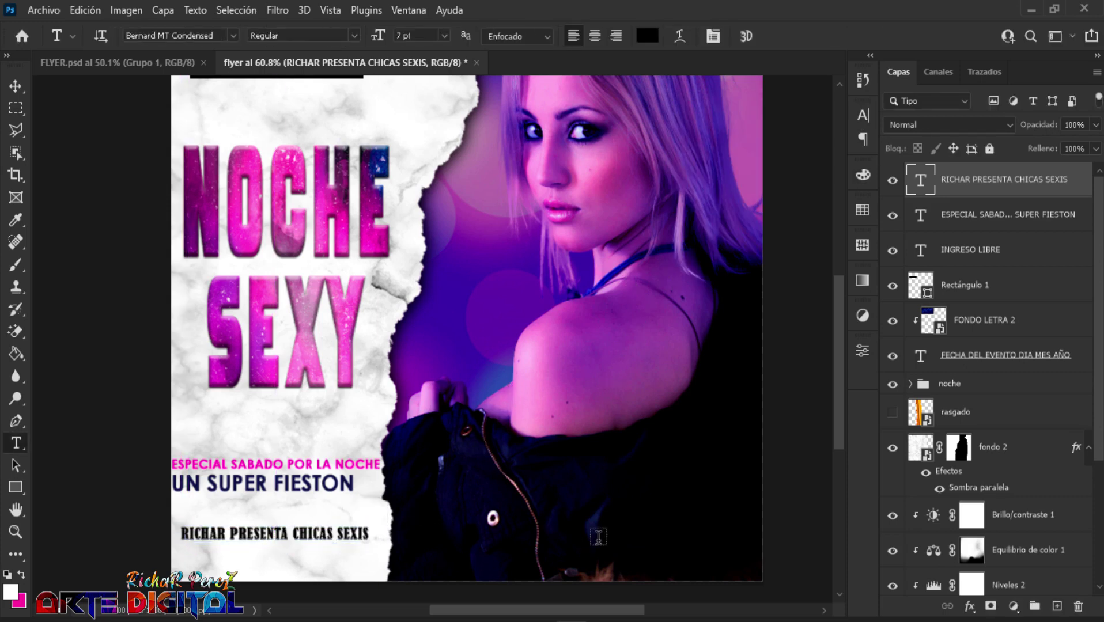
click(1014, 230)
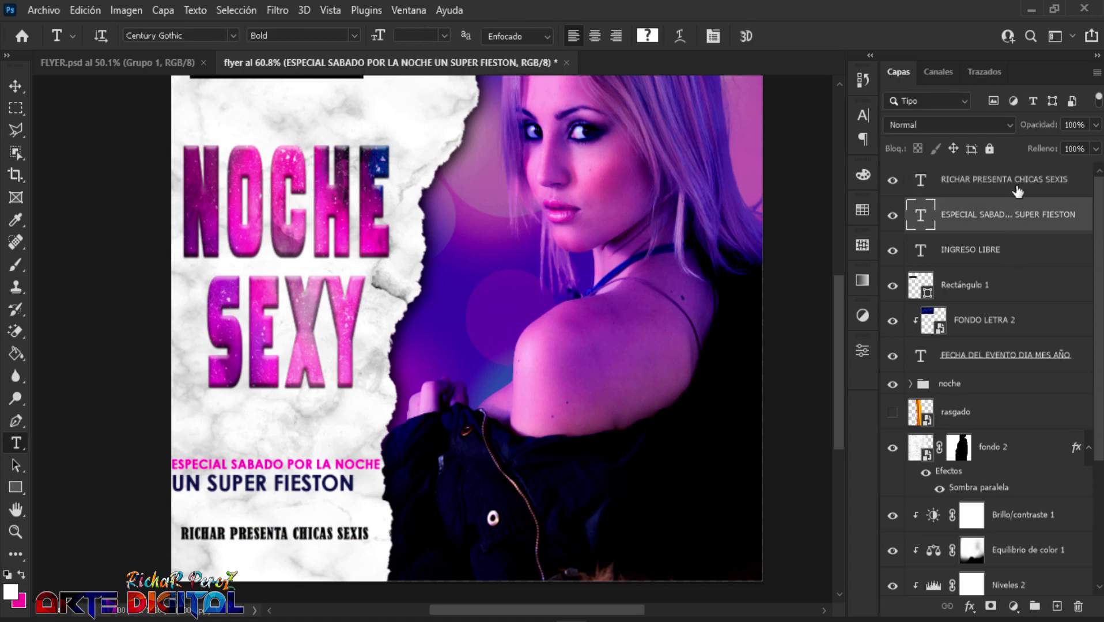
click(1014, 190)
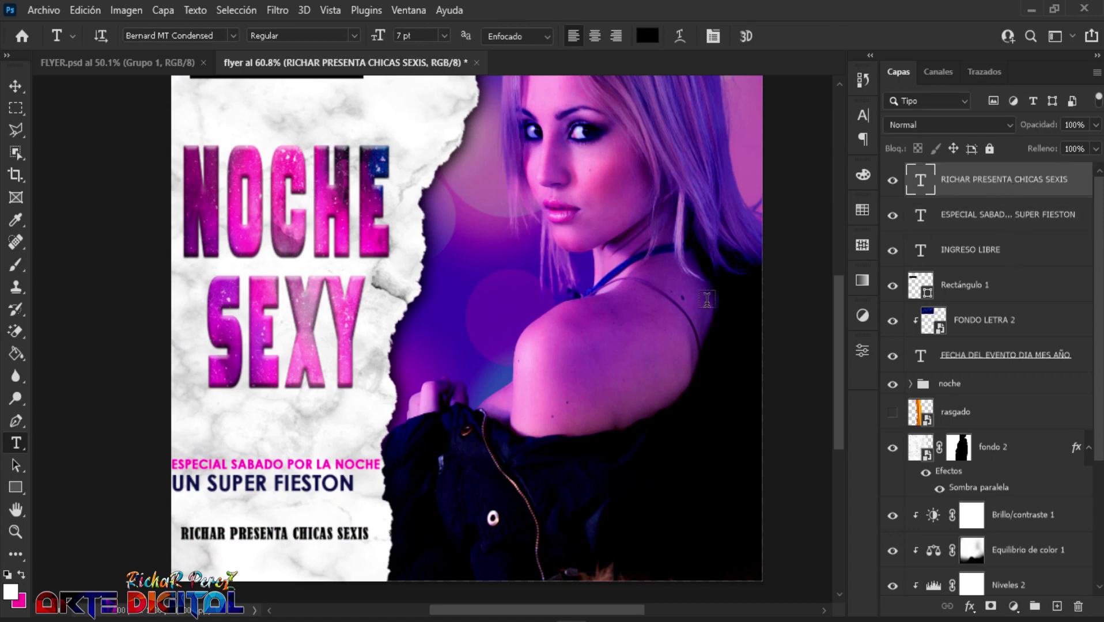
click(1035, 229)
- Draw a magenta rectangle bar around the presenter line
click(16, 488)
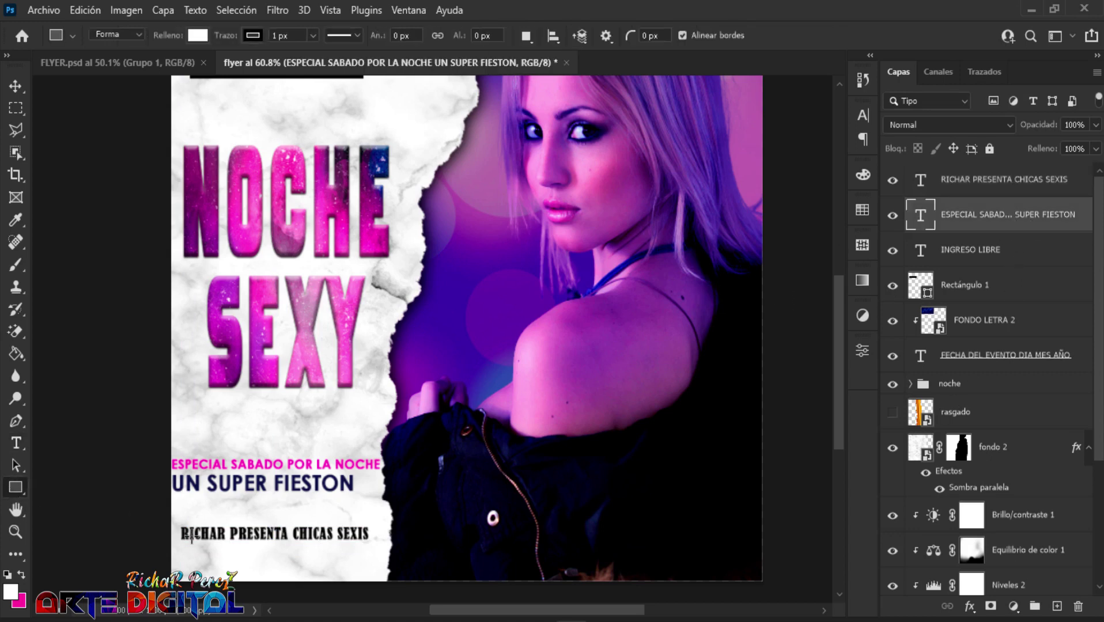
scroll(176, 524, up, 3)
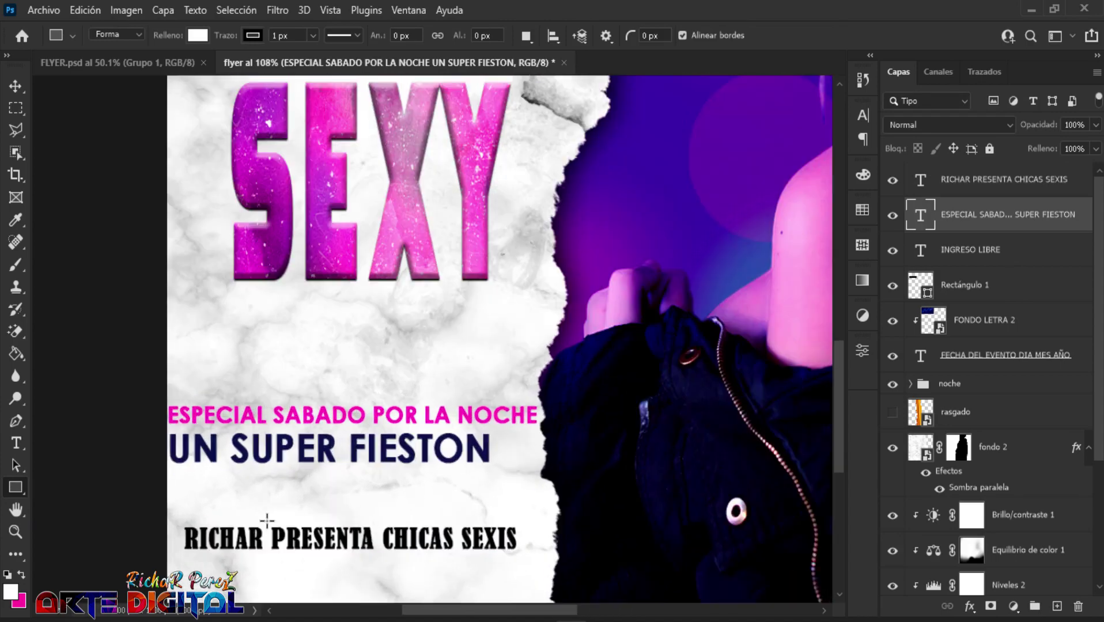
drag(176, 522, 524, 555)
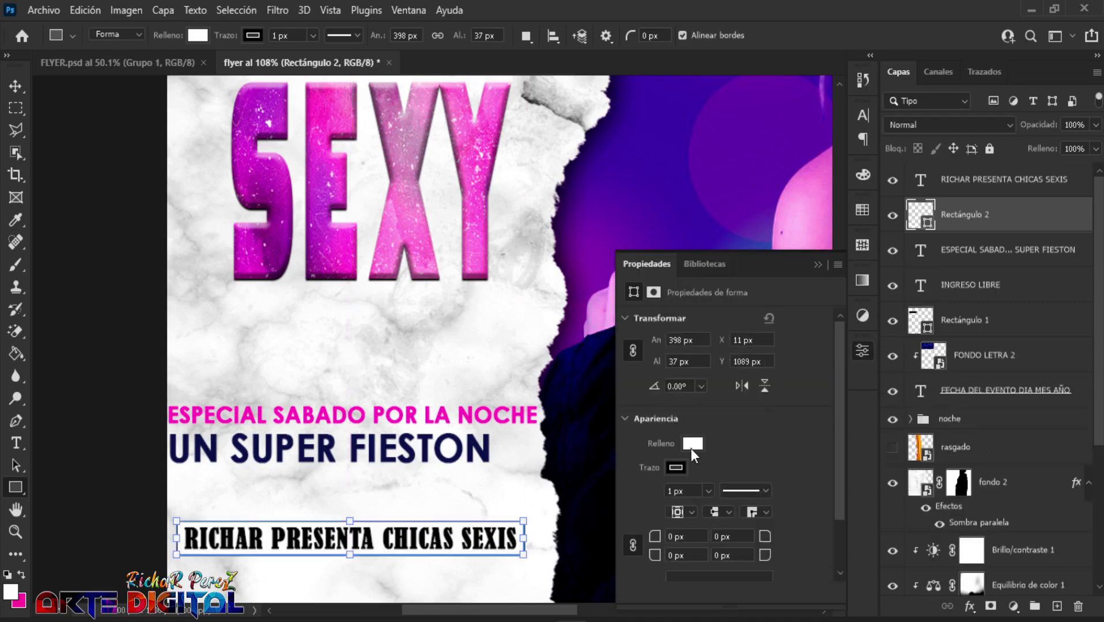
click(692, 447)
click(668, 414)
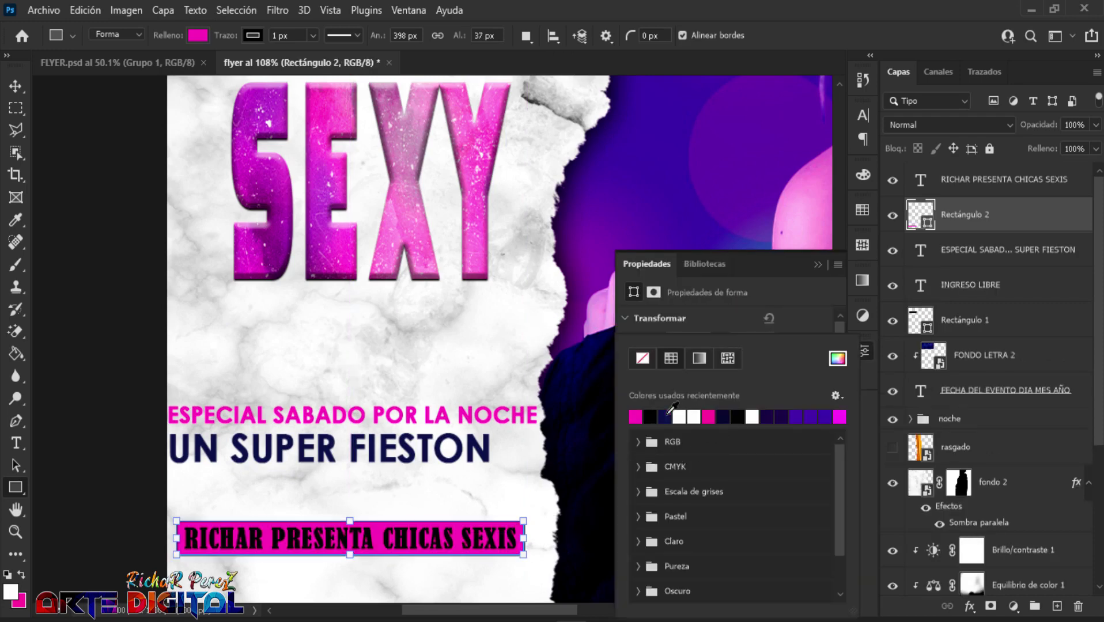
click(818, 265)
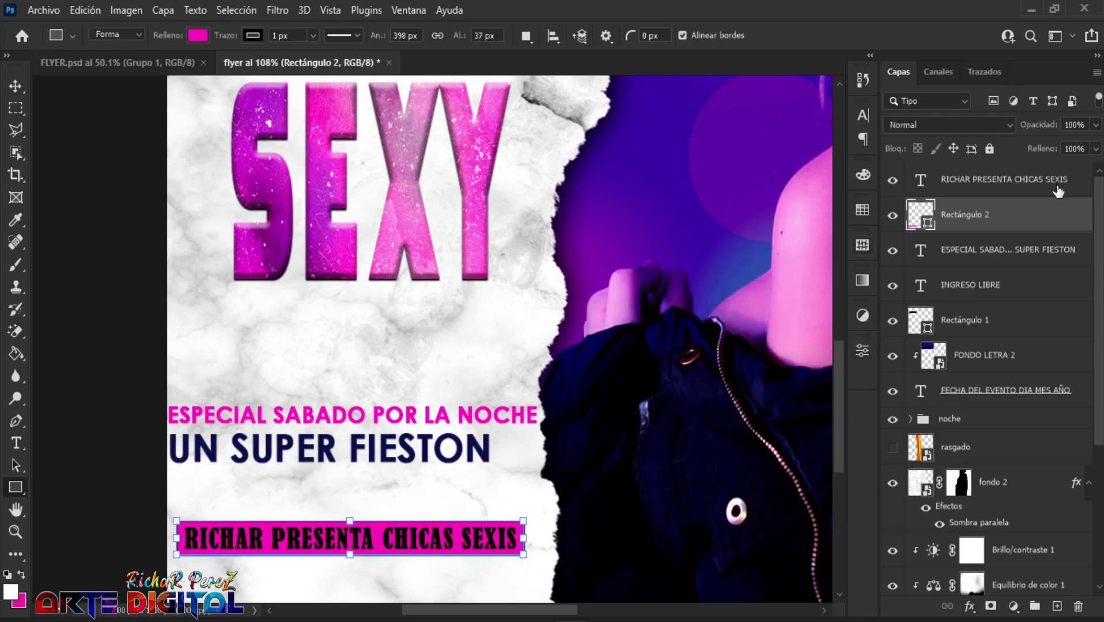
- Change the presenter text colour to white (ffffff)
click(1014, 181)
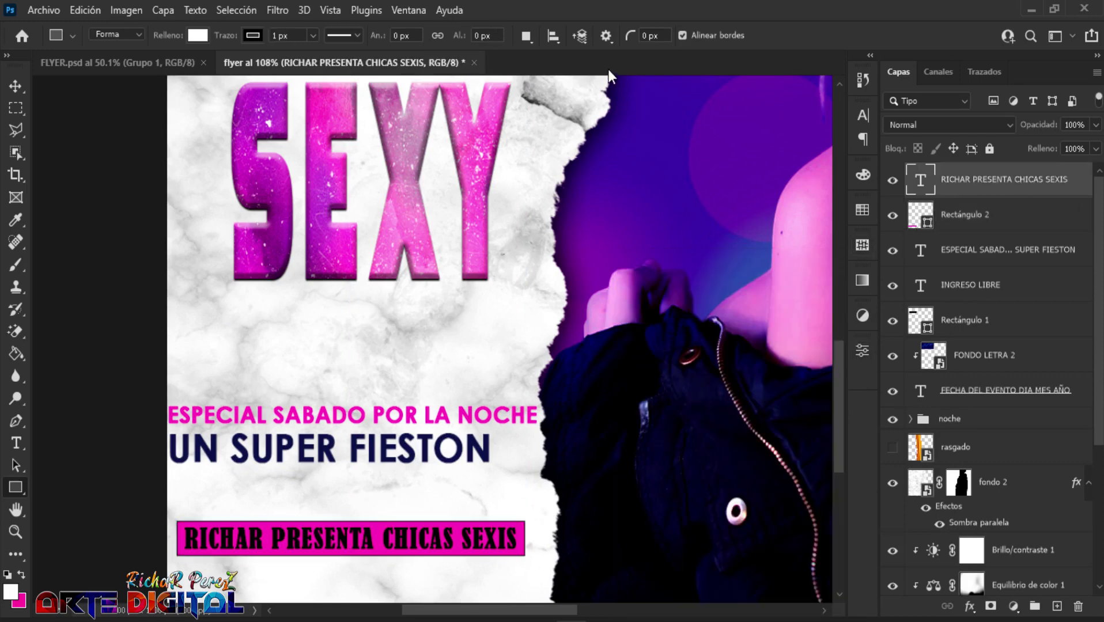
key(t)
click(647, 35)
text(ffffff)
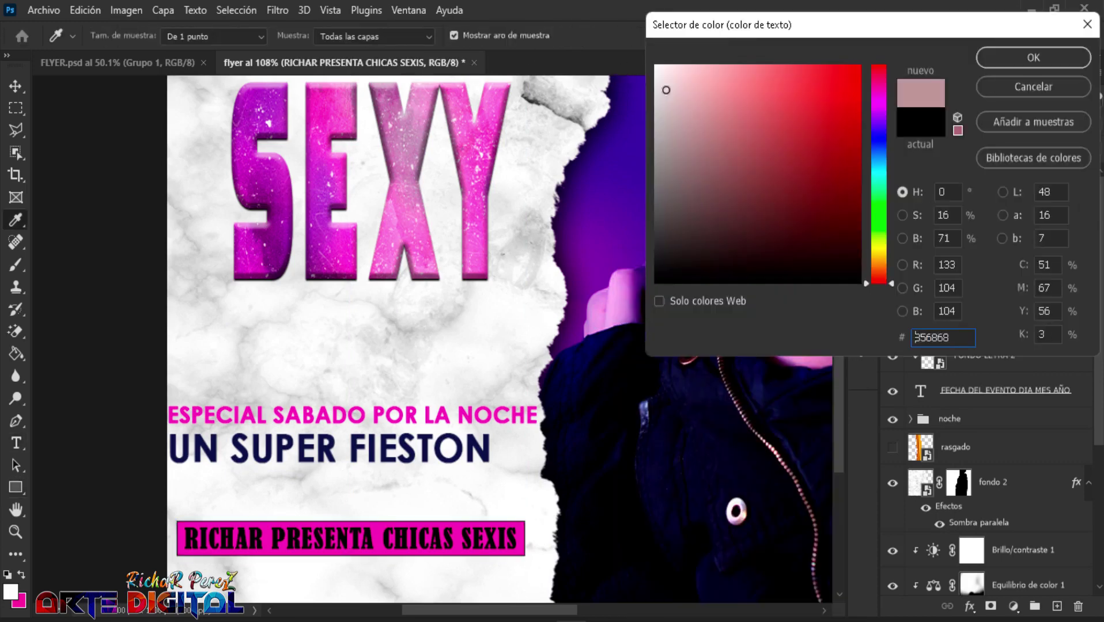
click(1019, 50)
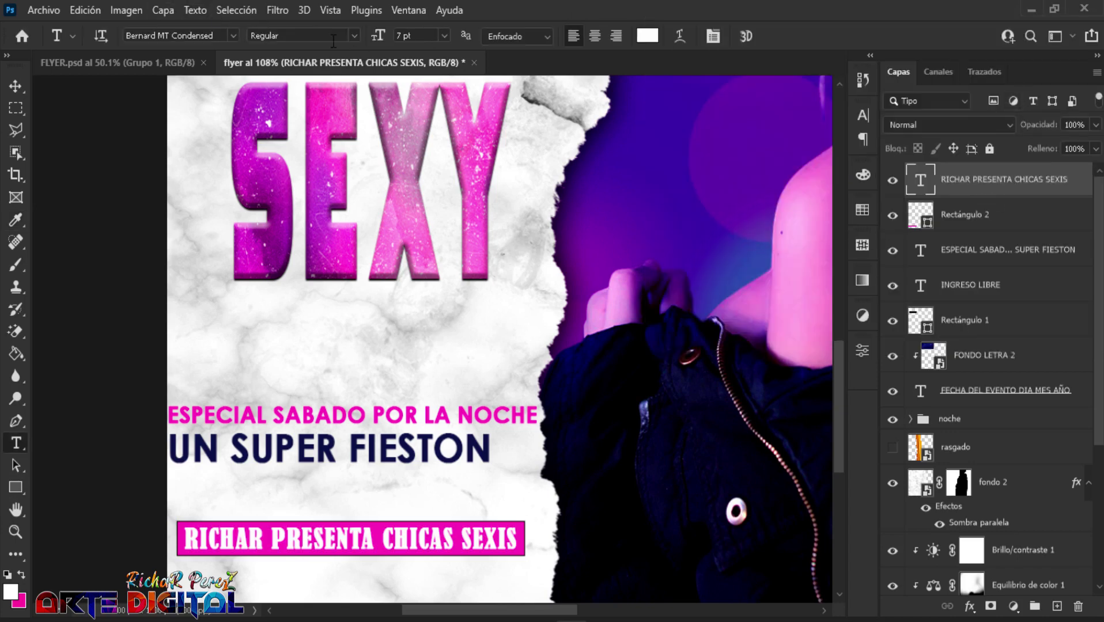
click(353, 36)
- Nudge the presenter text slightly right inside the magenta box
key(ctrl+t)
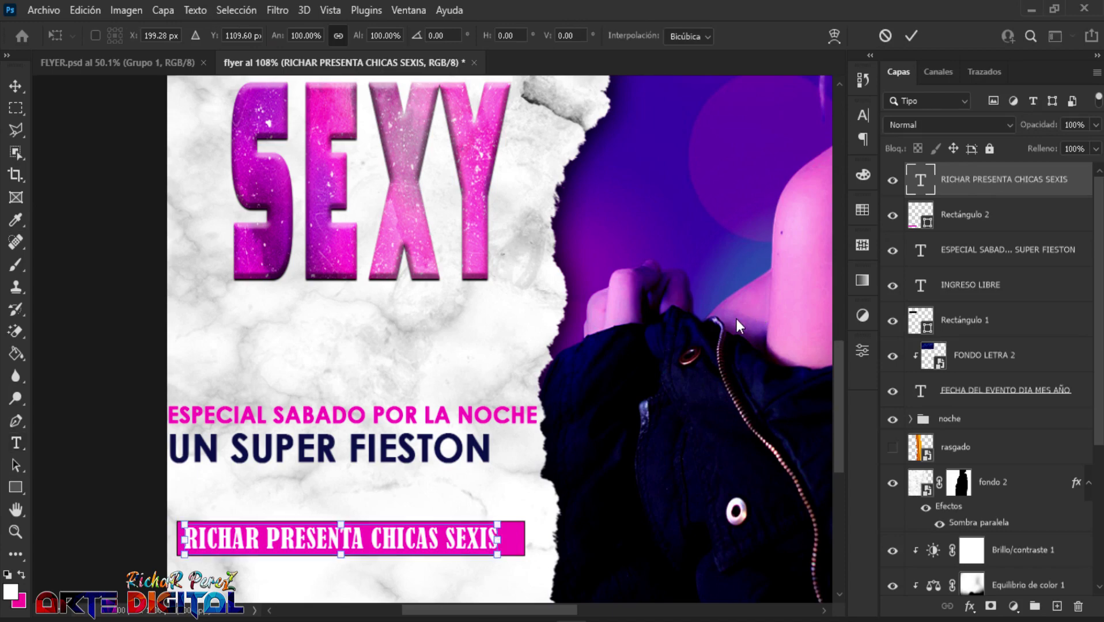
key(Right)
key(Right)
key(Right)
key(Right)
key(Right)
key(Right)
key(Right)
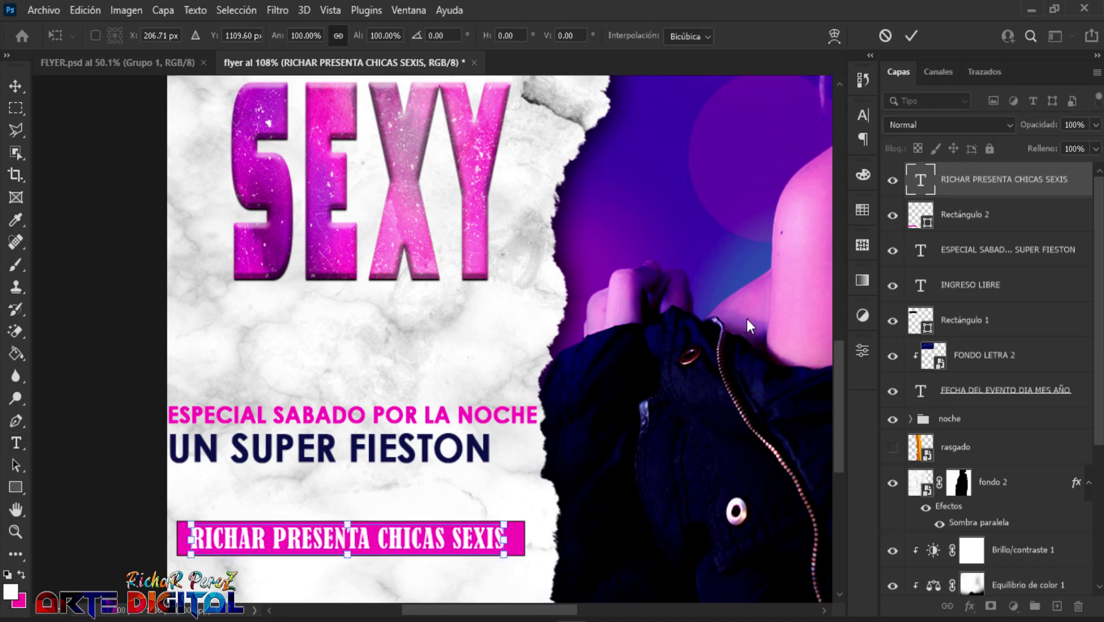
key(Return)
- Recolour the Rectángulo 2 box fill to ff007e (hue 330) and fit the flyer on screen
scroll(511, 461, down, 2)
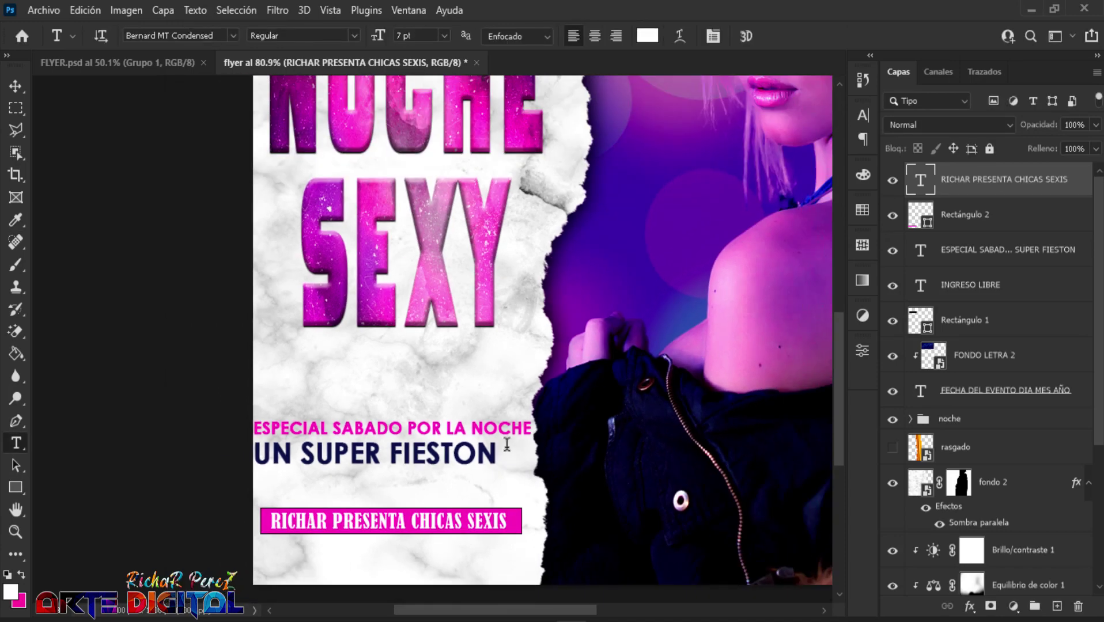
scroll(505, 451, down, 1)
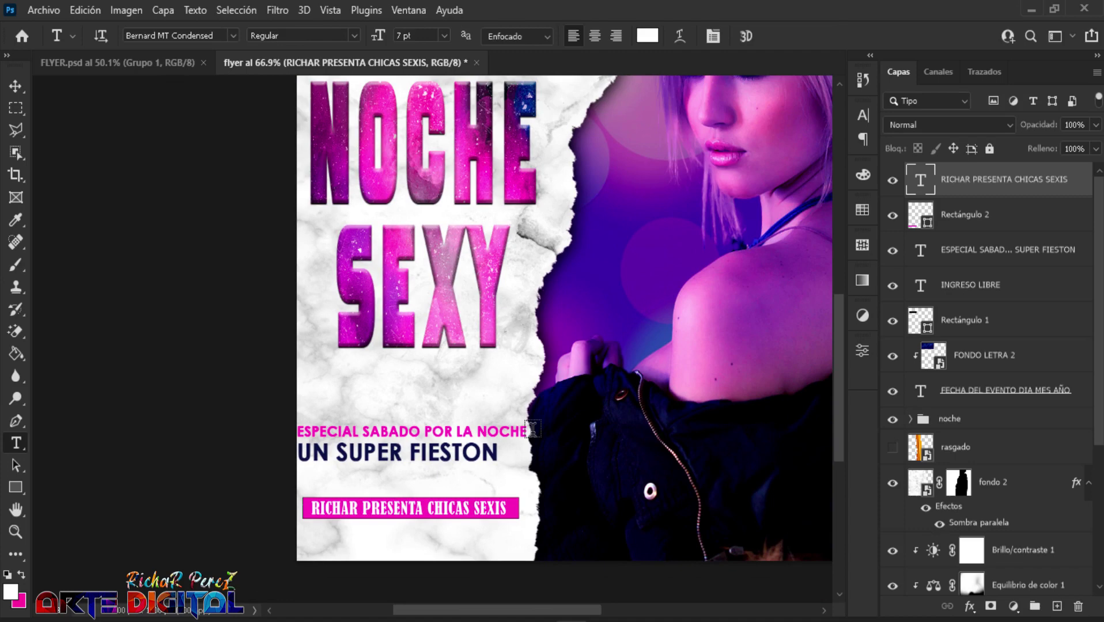
scroll(533, 430, up, 1)
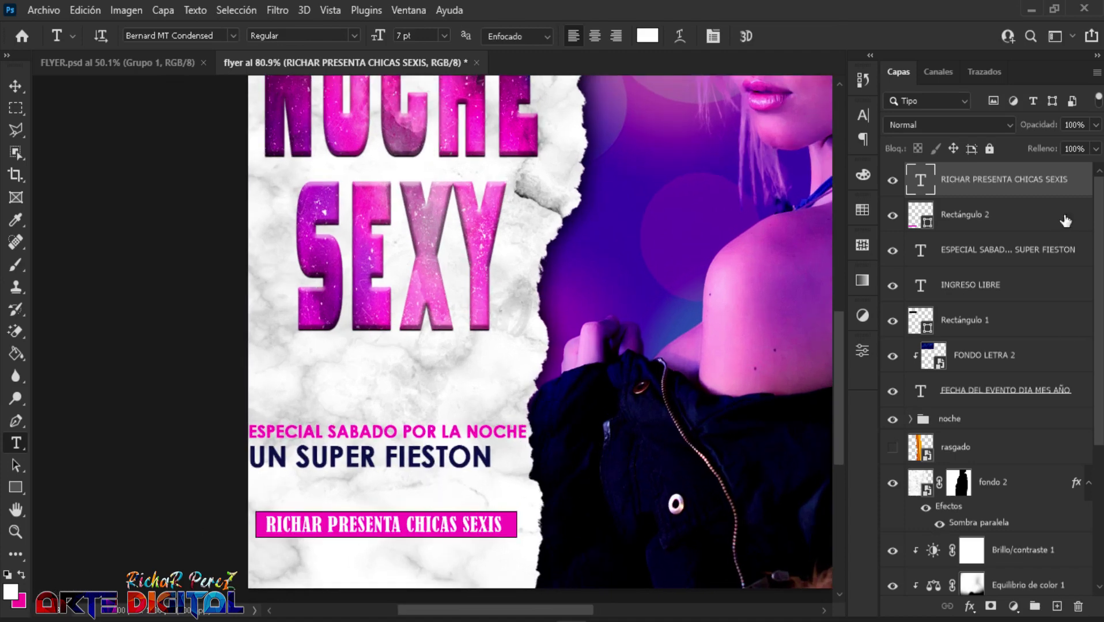
double_click(922, 224)
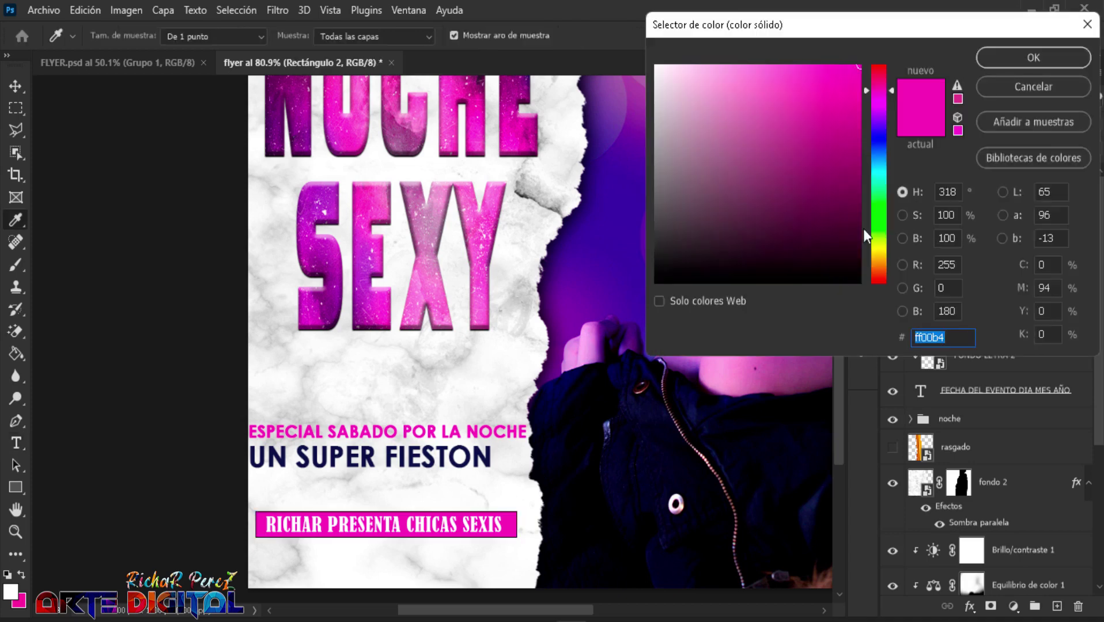
drag(876, 85, 880, 83)
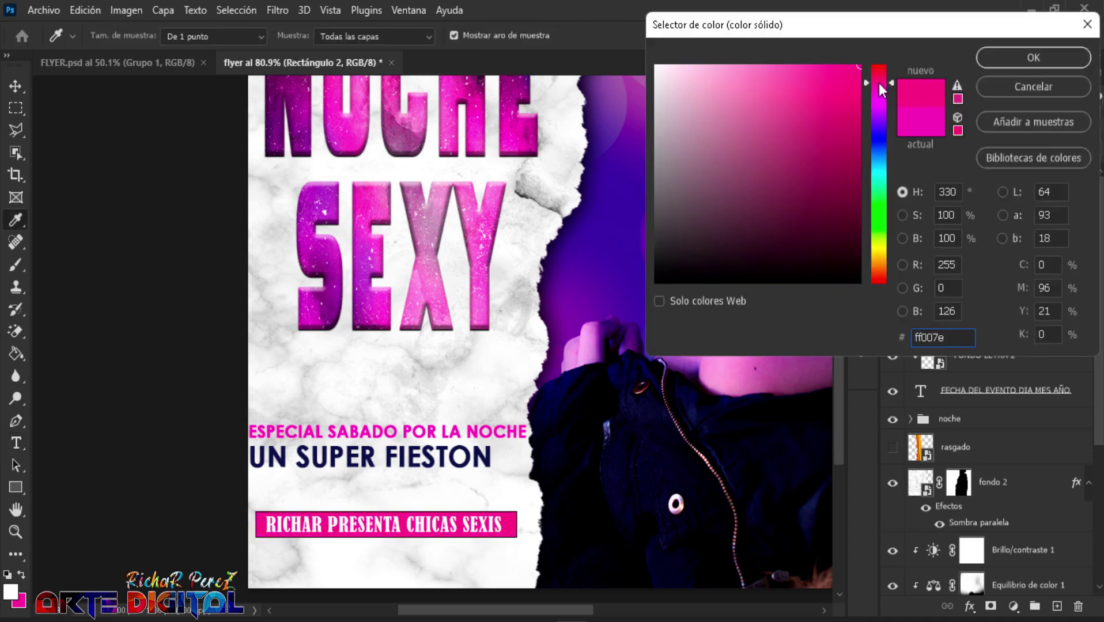
click(1036, 59)
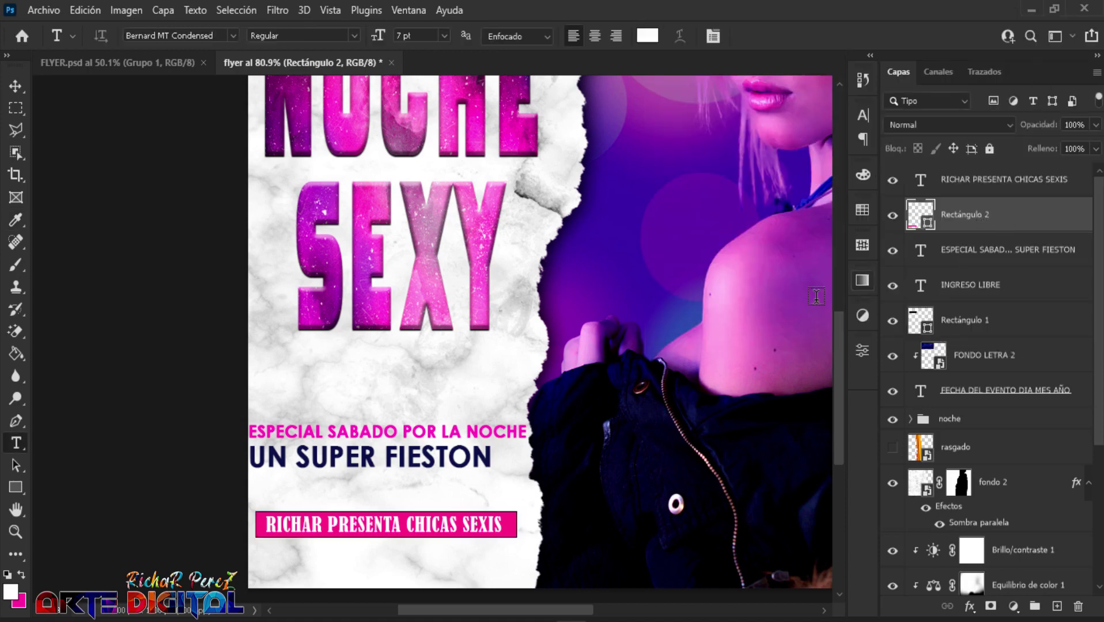
scroll(509, 368, up, 3)
scroll(507, 369, up, 2)
key(ctrl+0)
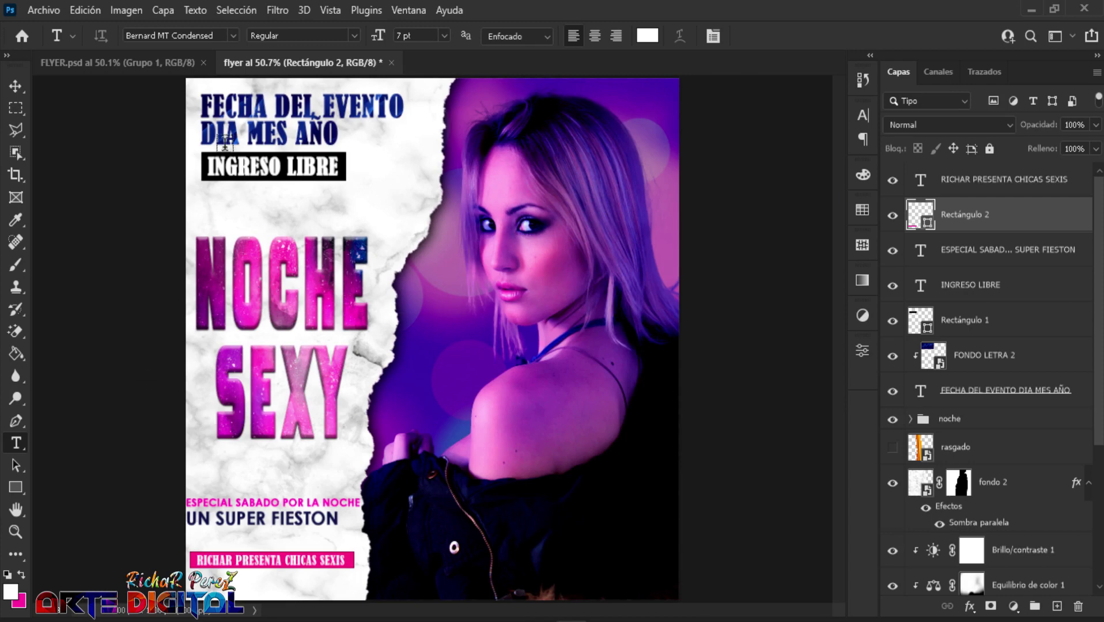
- Draw a 535×7 px black bar under INGRESO LIBRE and duplicate it
click(16, 487)
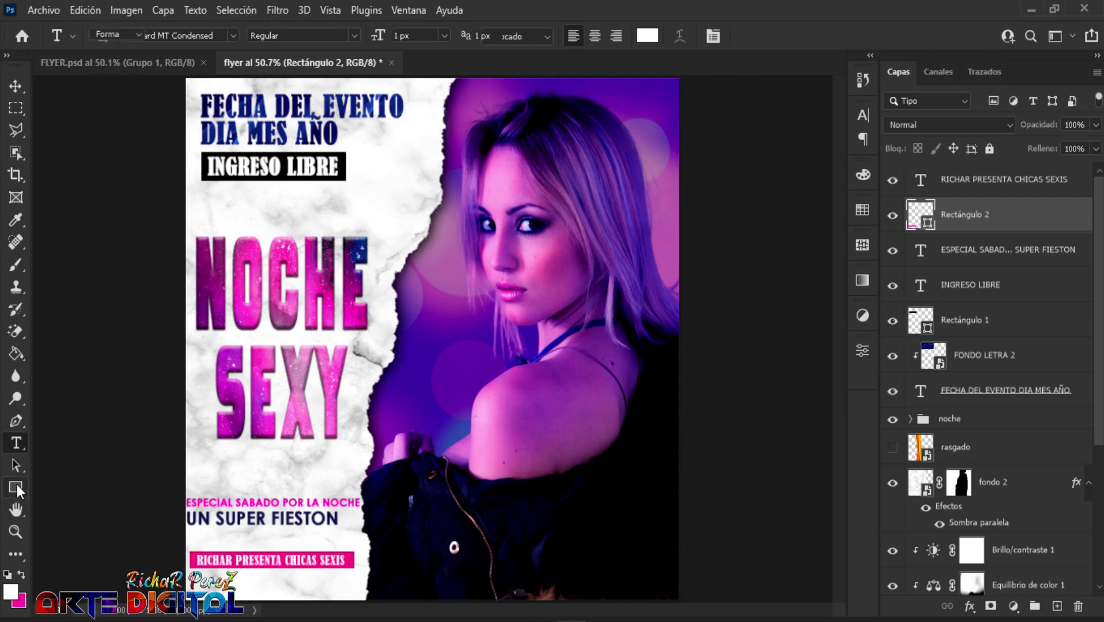
click(99, 492)
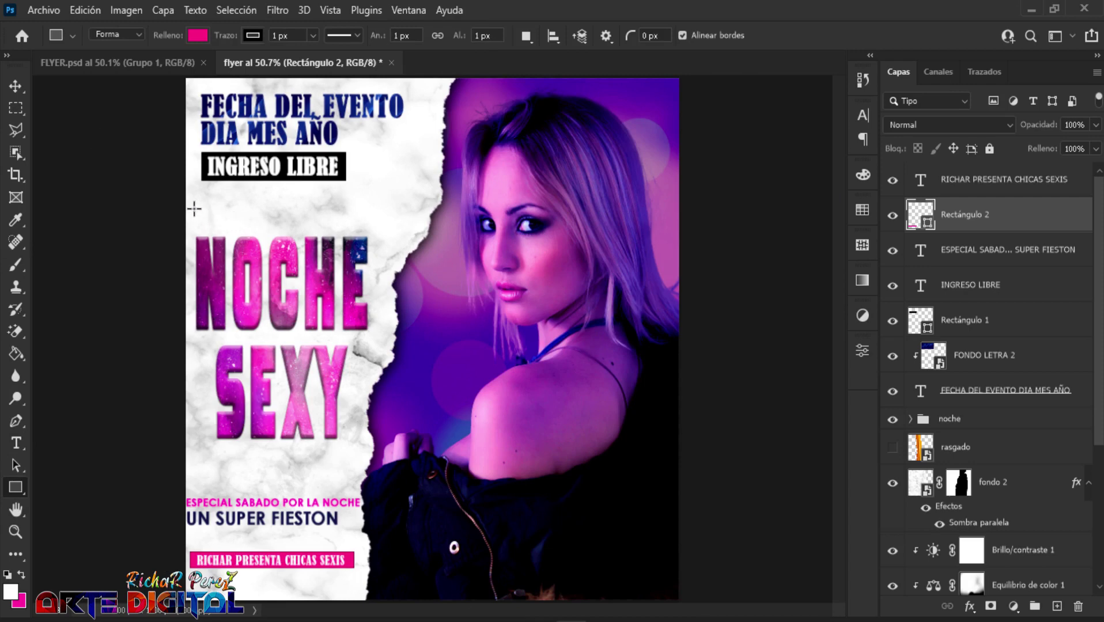
drag(194, 210, 414, 210)
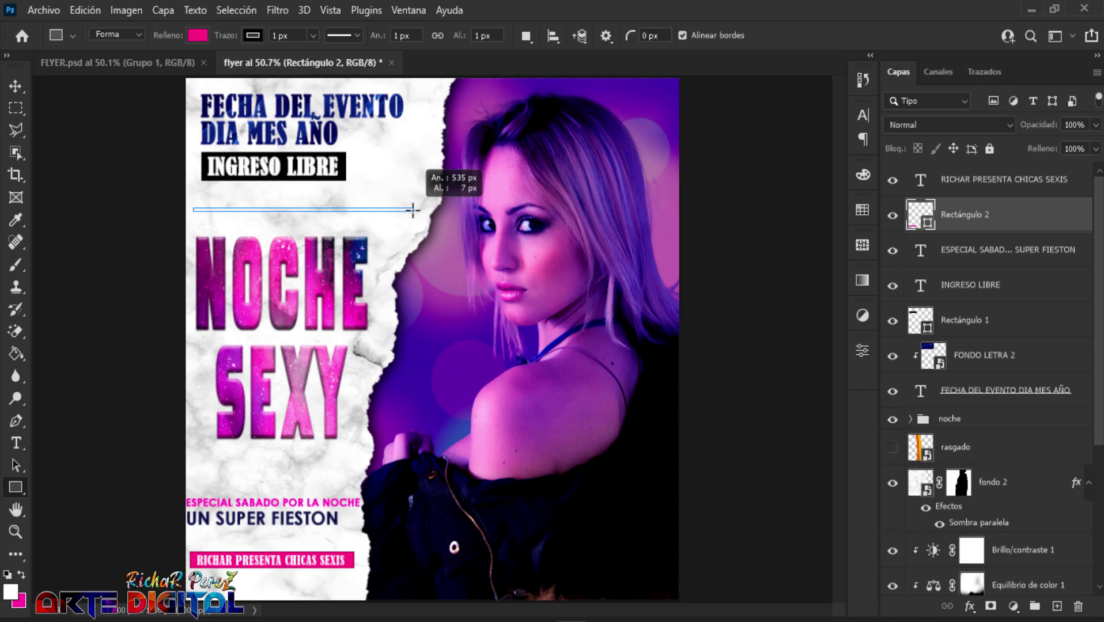
drag(414, 209, 413, 210)
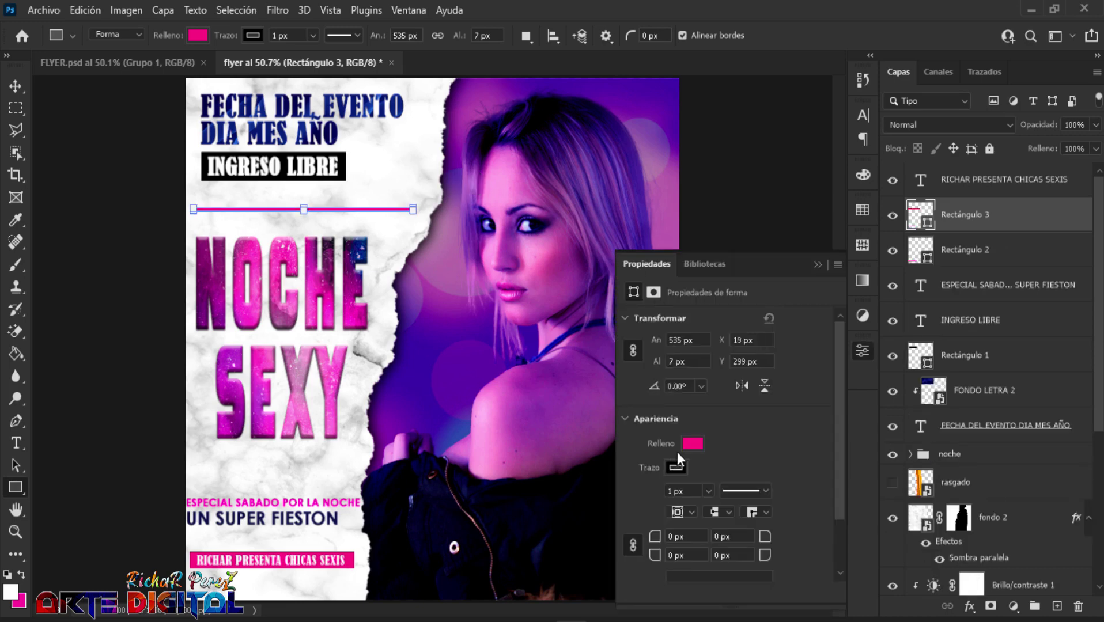
click(691, 445)
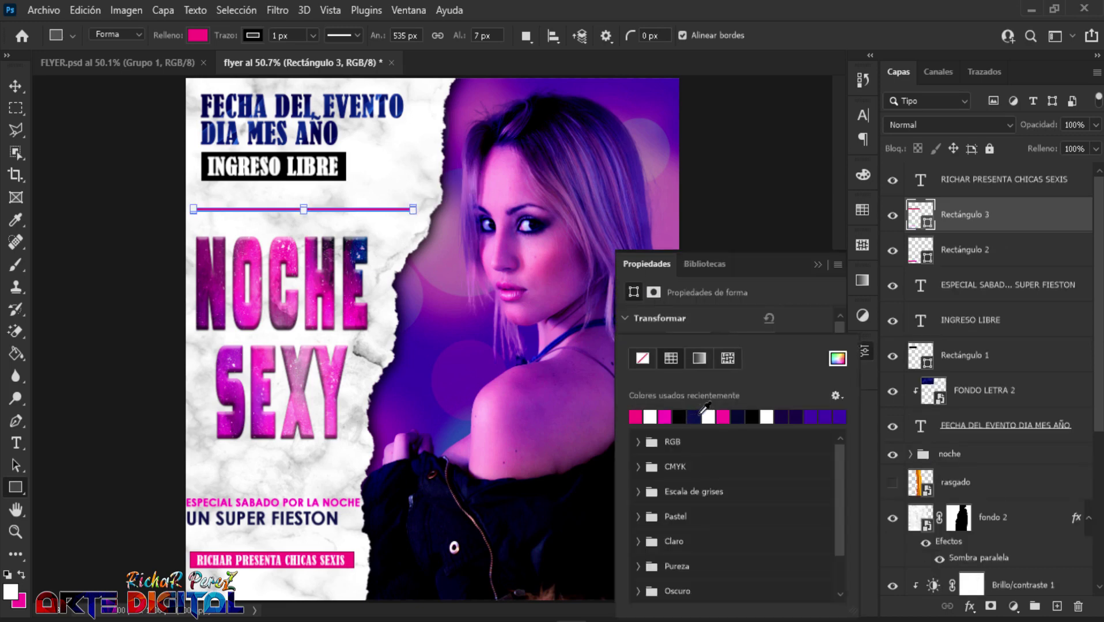
click(678, 416)
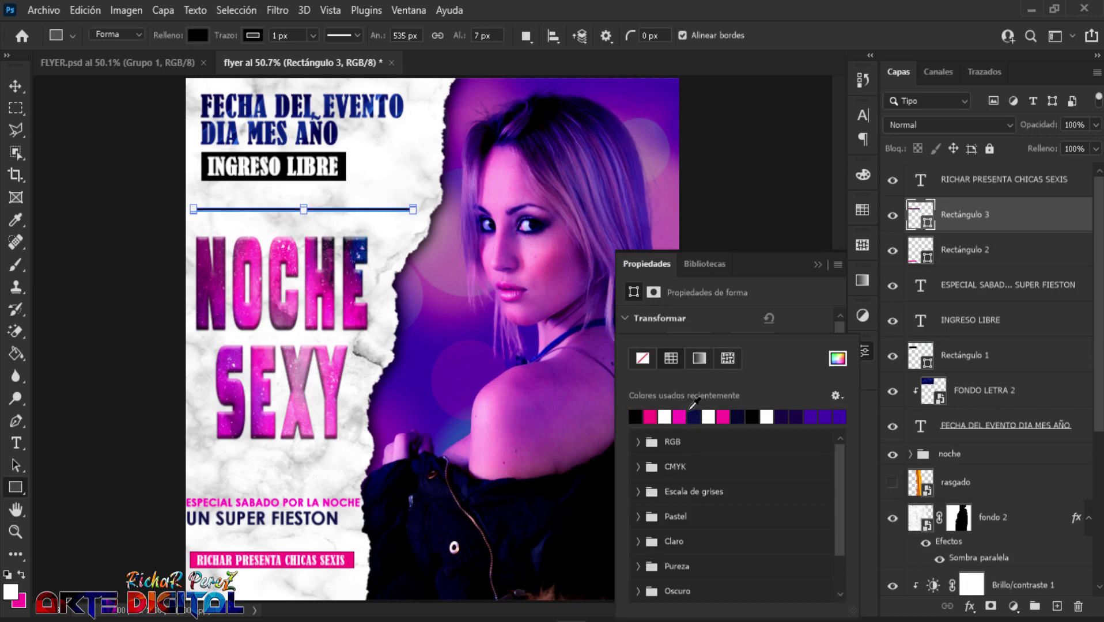
click(754, 415)
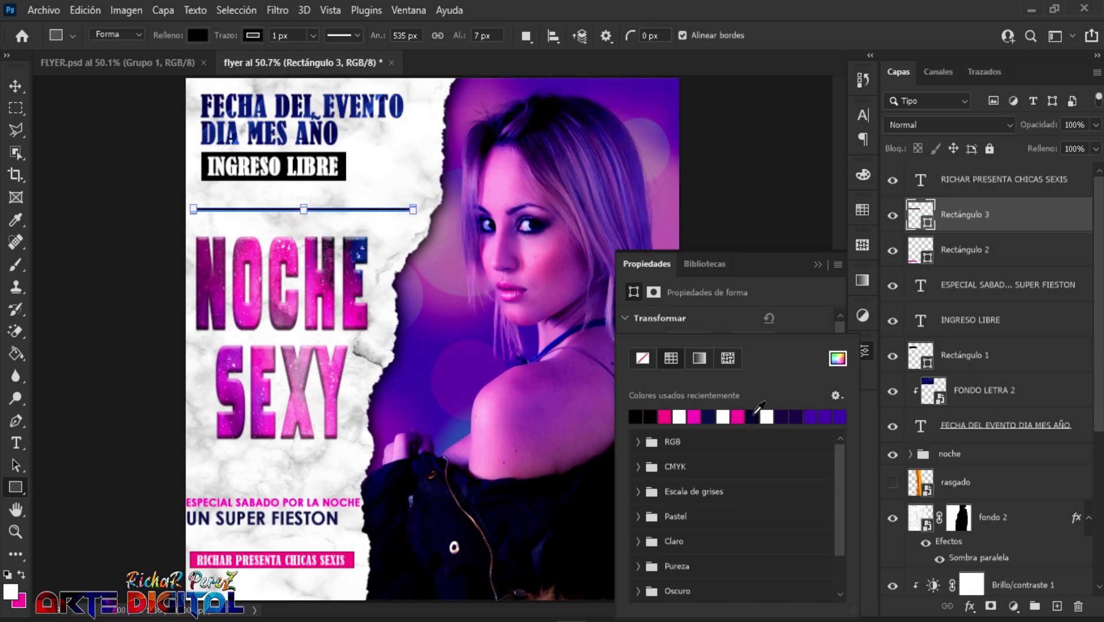
click(818, 266)
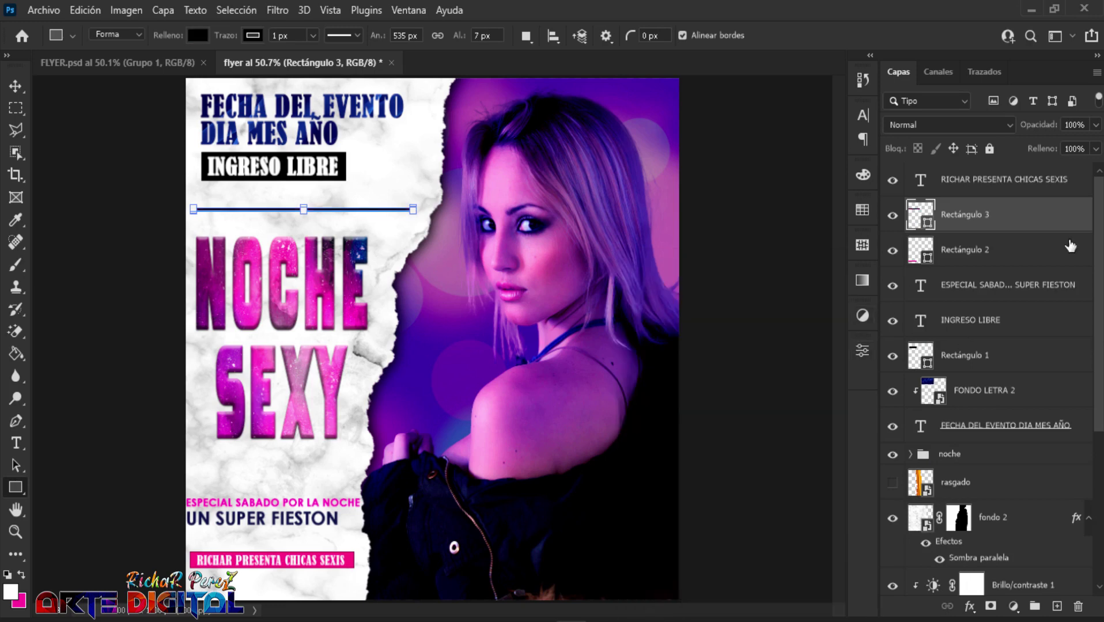
key(ctrl+j)
- Move the copied line under SEXY, shorten it to 390 px and nudge it slightly lower
key(ctrl+t)
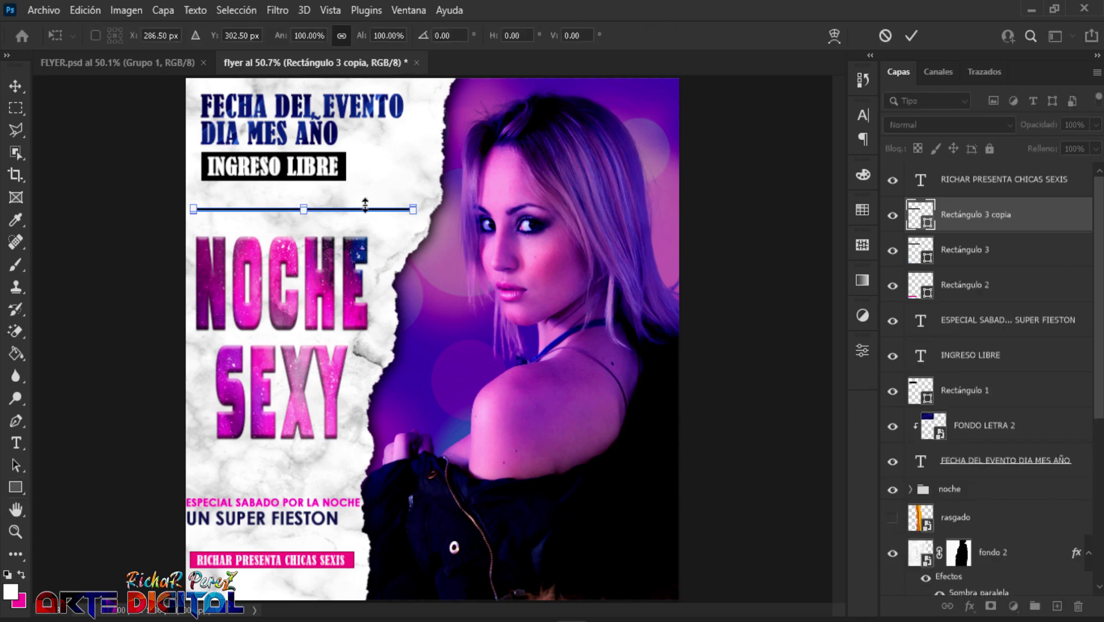
scroll(340, 218, up, 5)
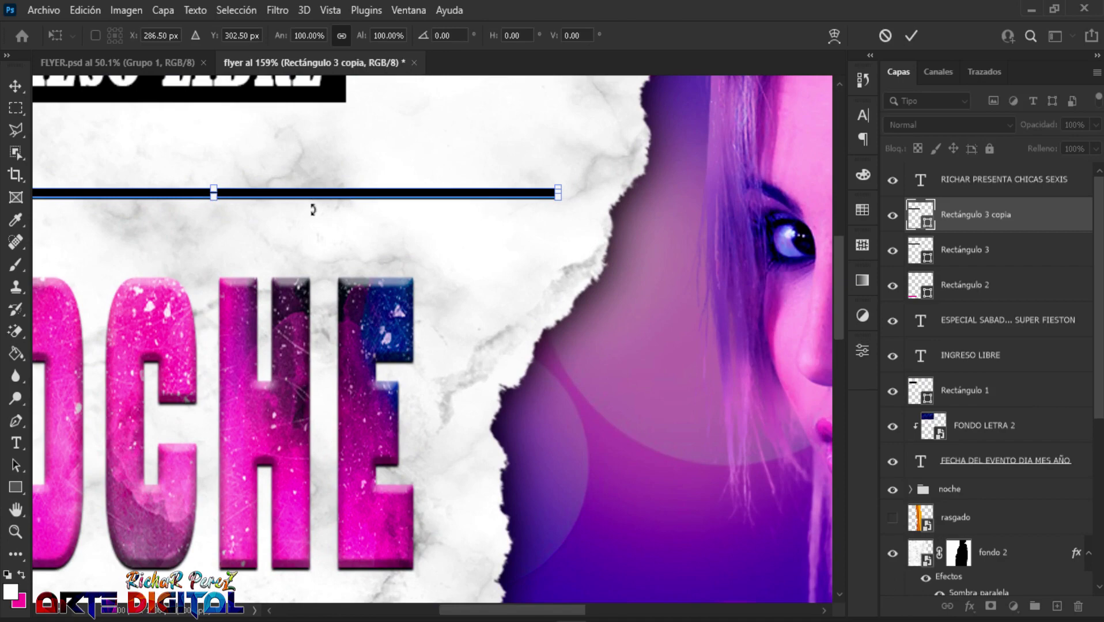
mouse_move(317, 196)
mouse_down()
mouse_move(271, 238)
mouse_move(260, 219)
mouse_move(264, 114)
mouse_up()
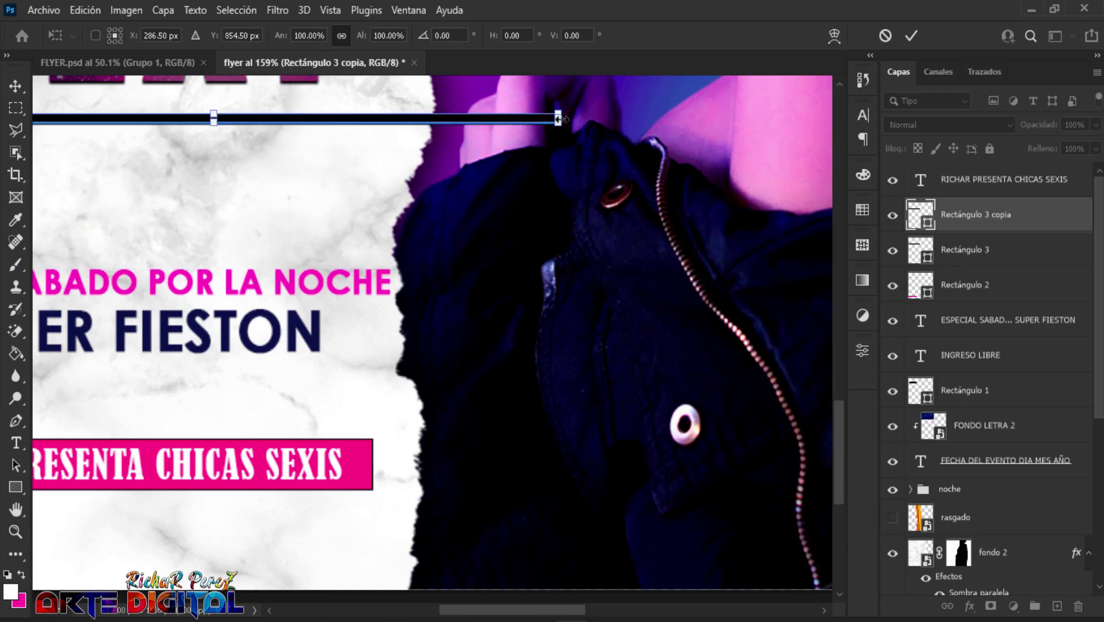
drag(557, 119, 369, 121)
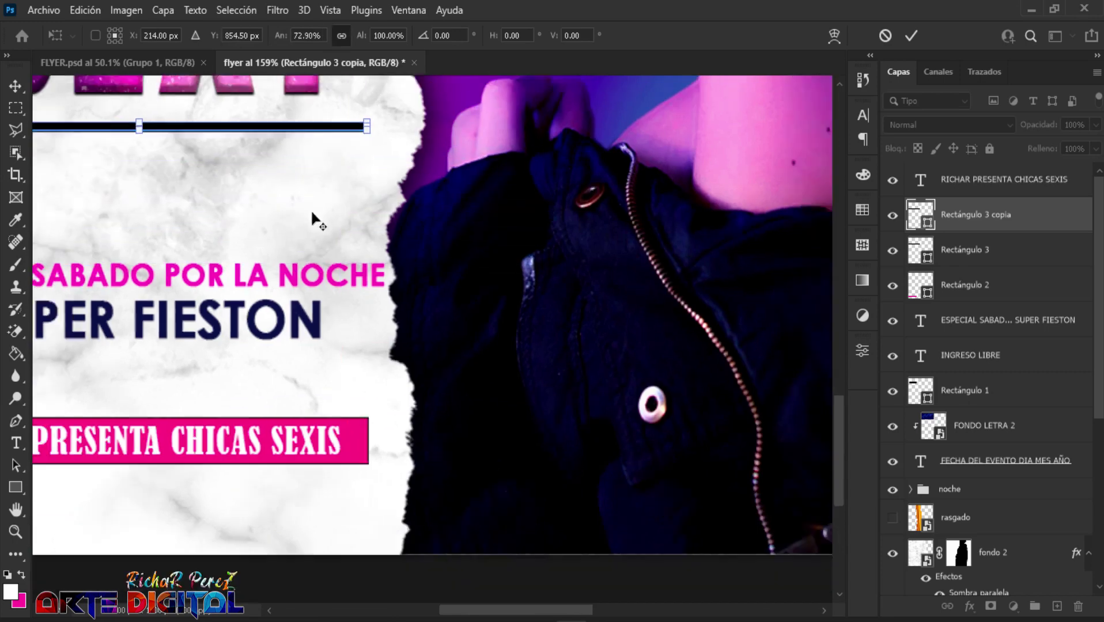
key(ctrl+0)
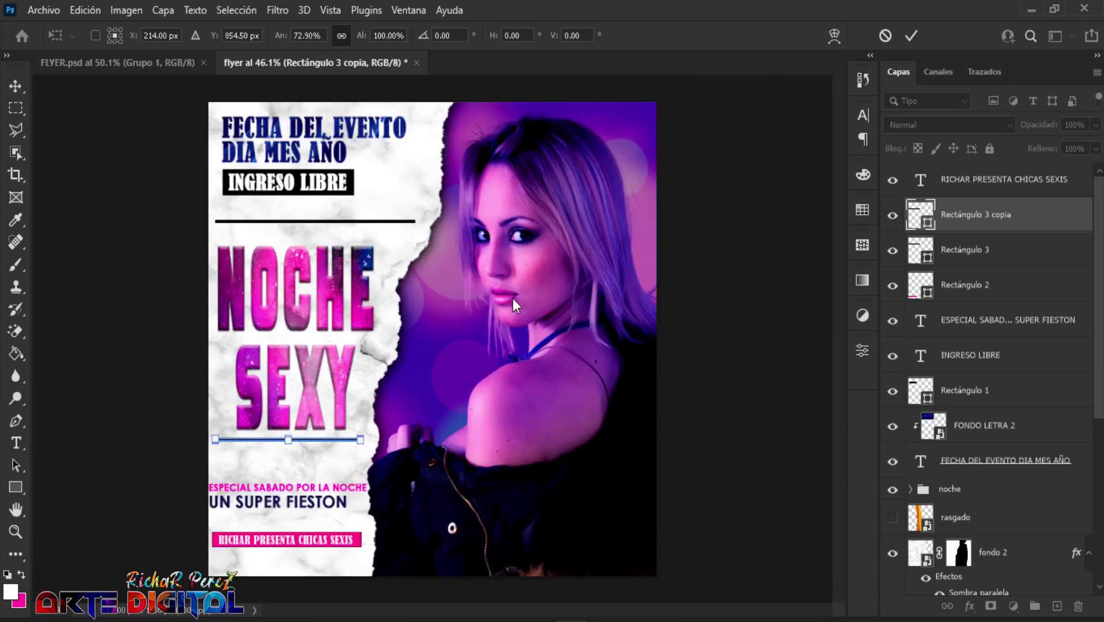
key(alt+space)
key(Escape)
key(Down)
key(Down)
key(Down)
key(Down)
key(Down)
key(Down)
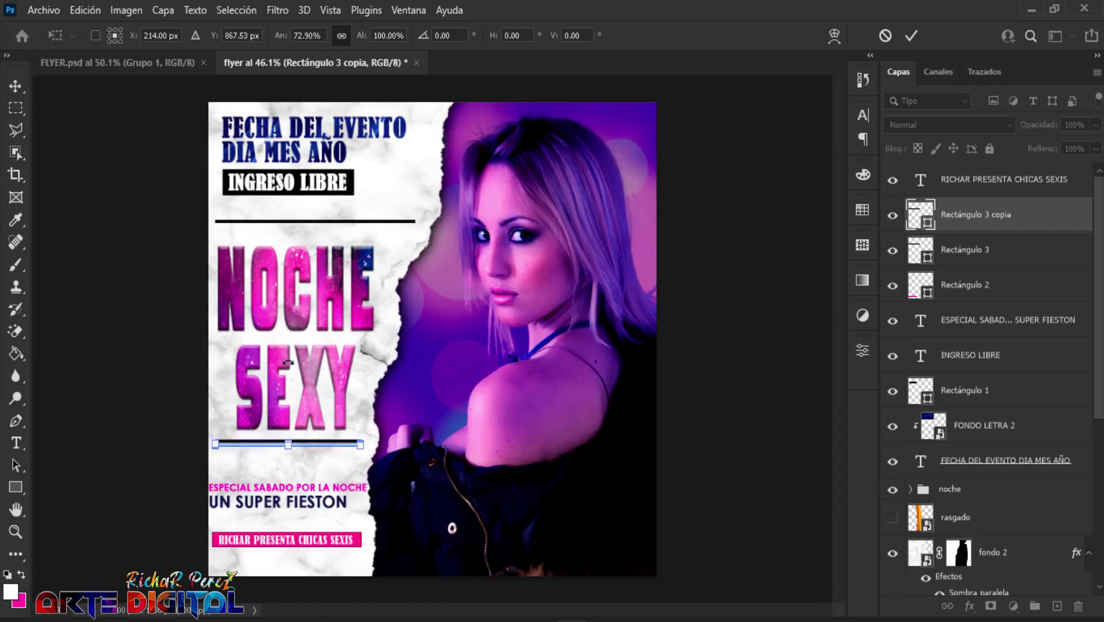
key(Down)
key(Return)
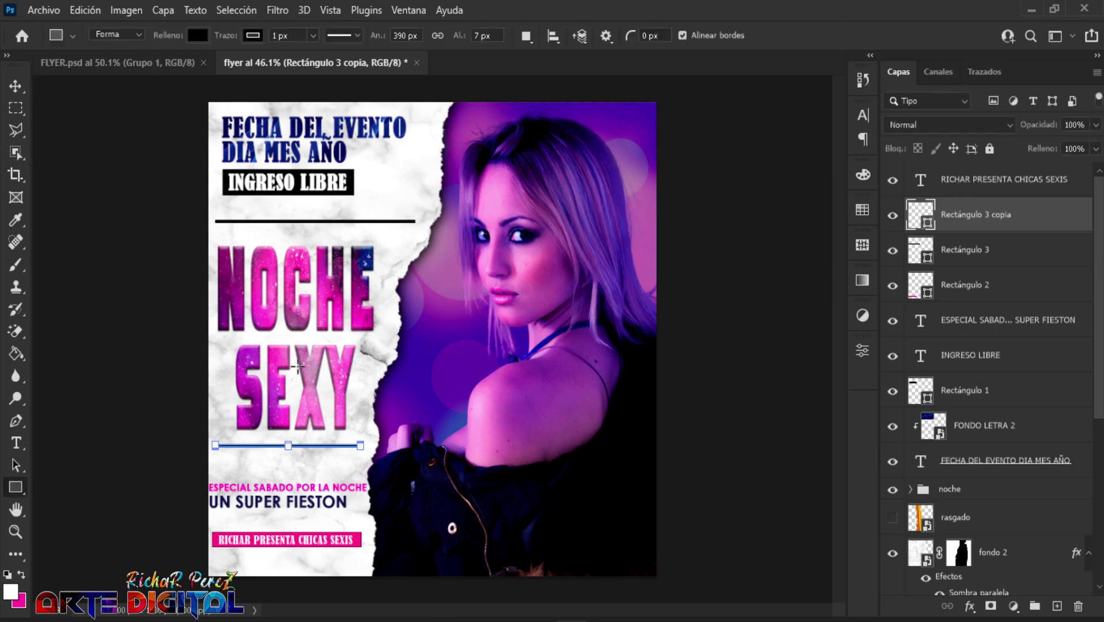
scroll(288, 465, up, 2)
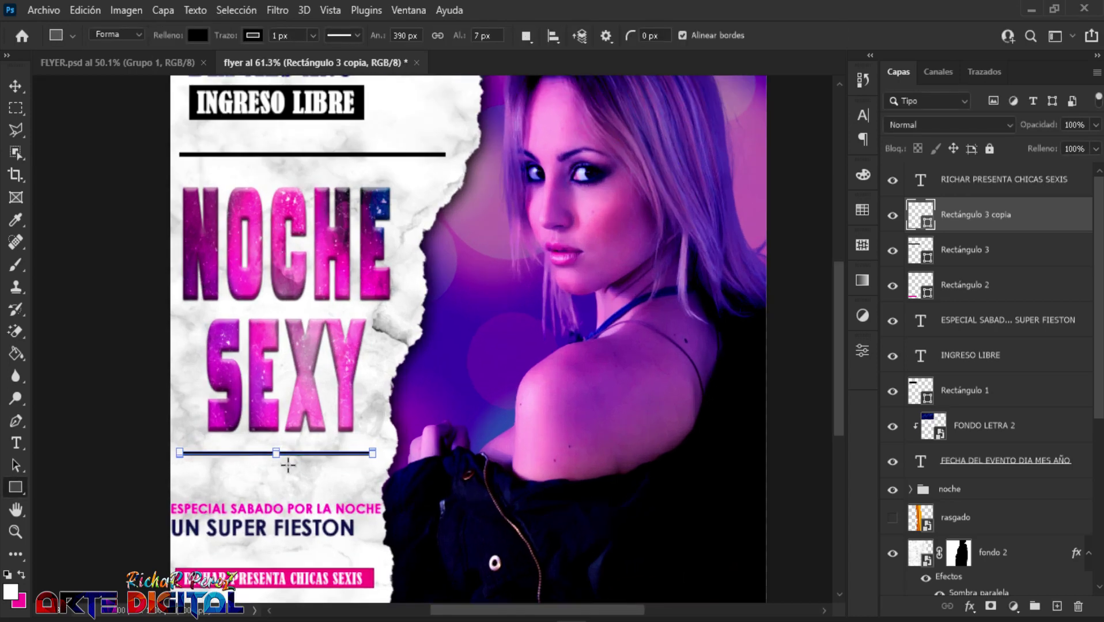
scroll(287, 467, down, 2)
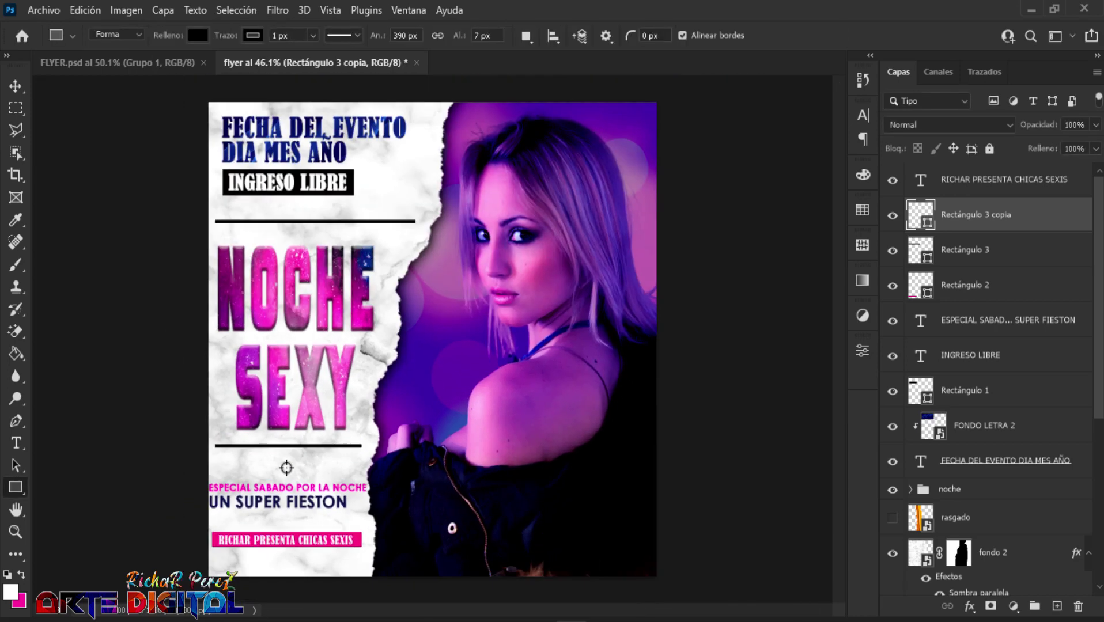
scroll(287, 467, up, 1)
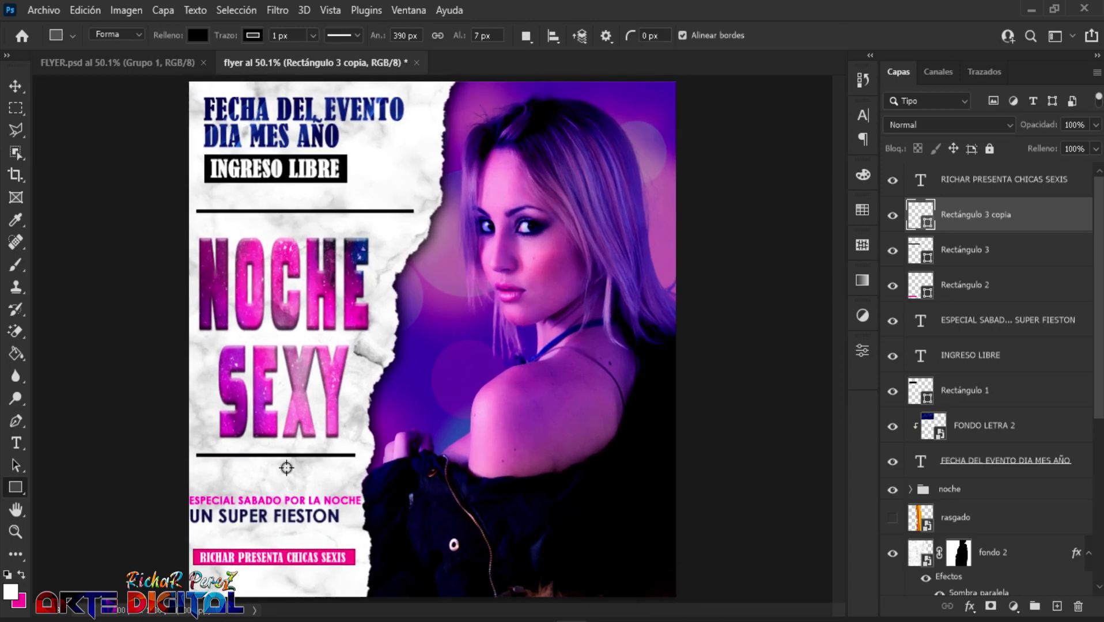